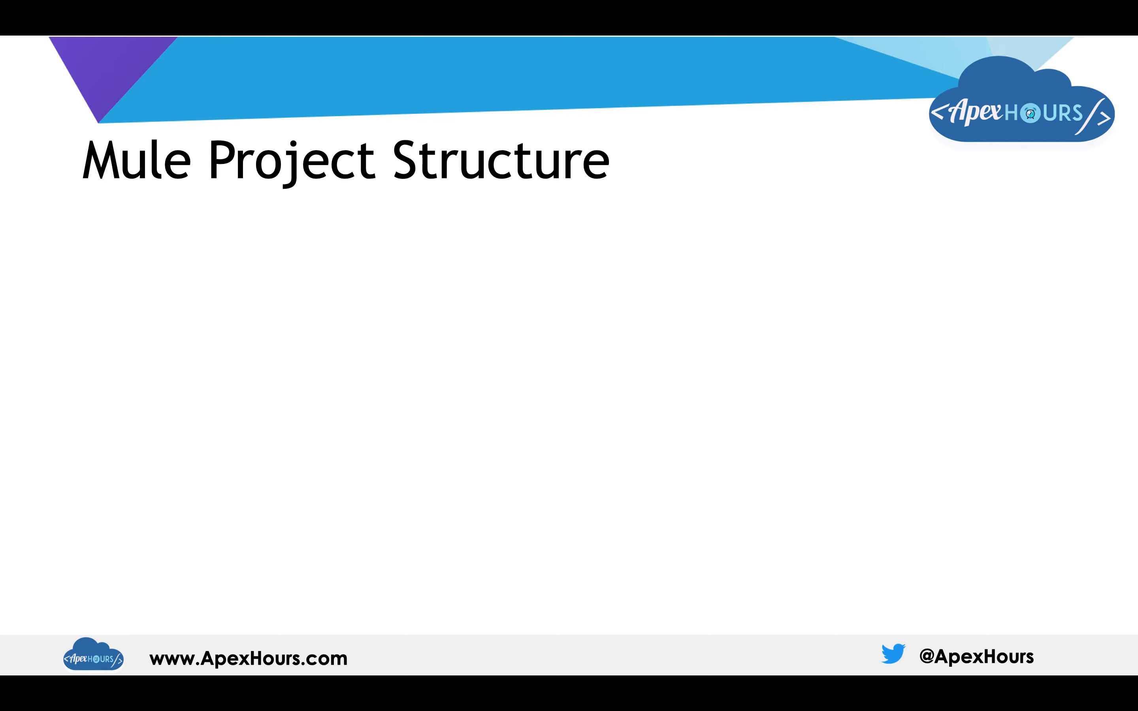
Leave the slideshow, switch to Chrome and open MuleSoft's Download Anypoint Studio & Mule page from the "anypoint studio download" search results
{"action": "key", "text": "Escape"}
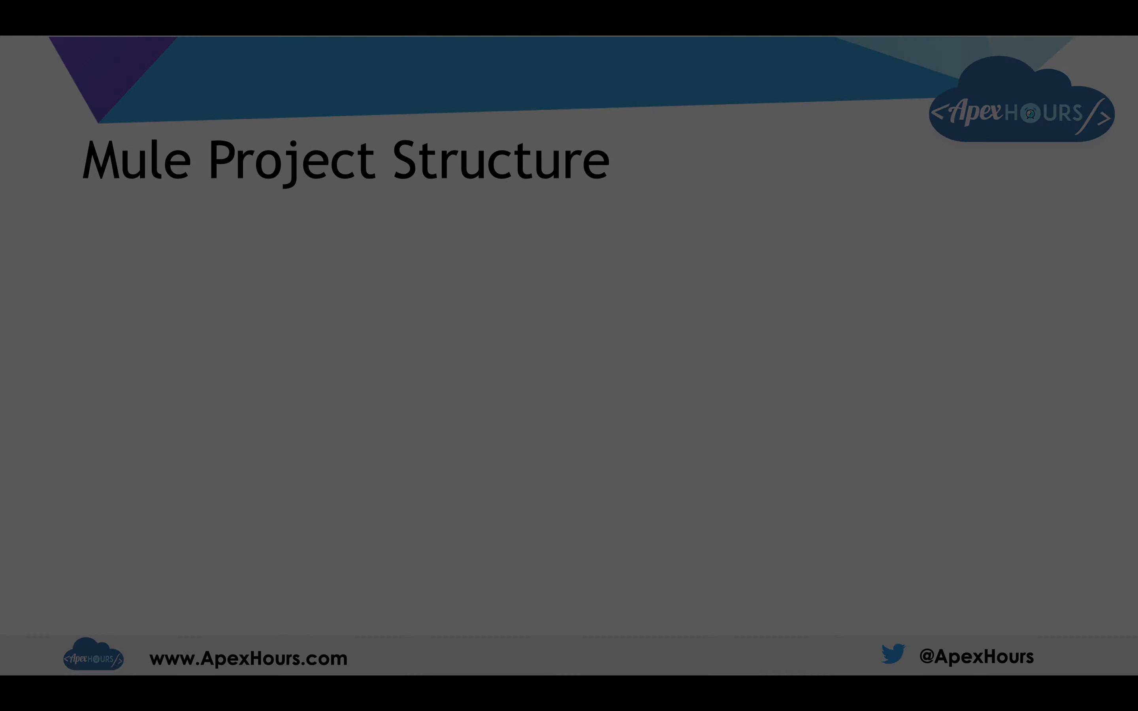
{"action": "key", "text": "ctrl+Left"}
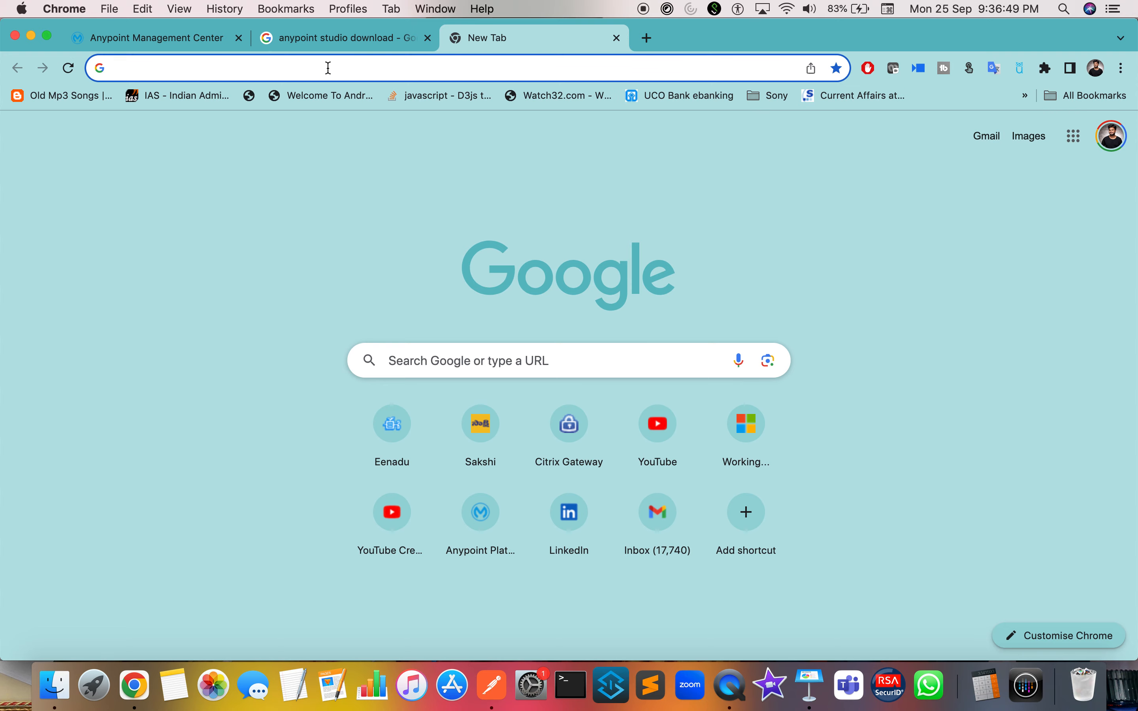
{"action": "left_click", "coordinate": [323, 38]}
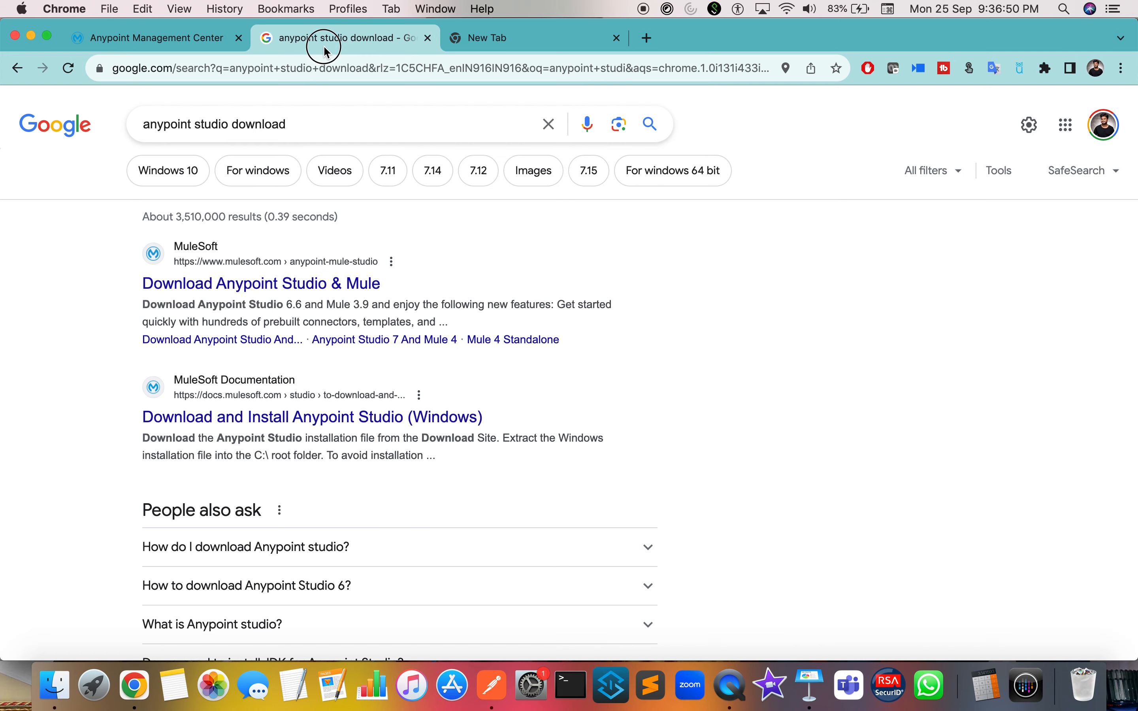
{"action": "left_click", "coordinate": [315, 123]}
{"action": "left_click", "coordinate": [58, 264]}
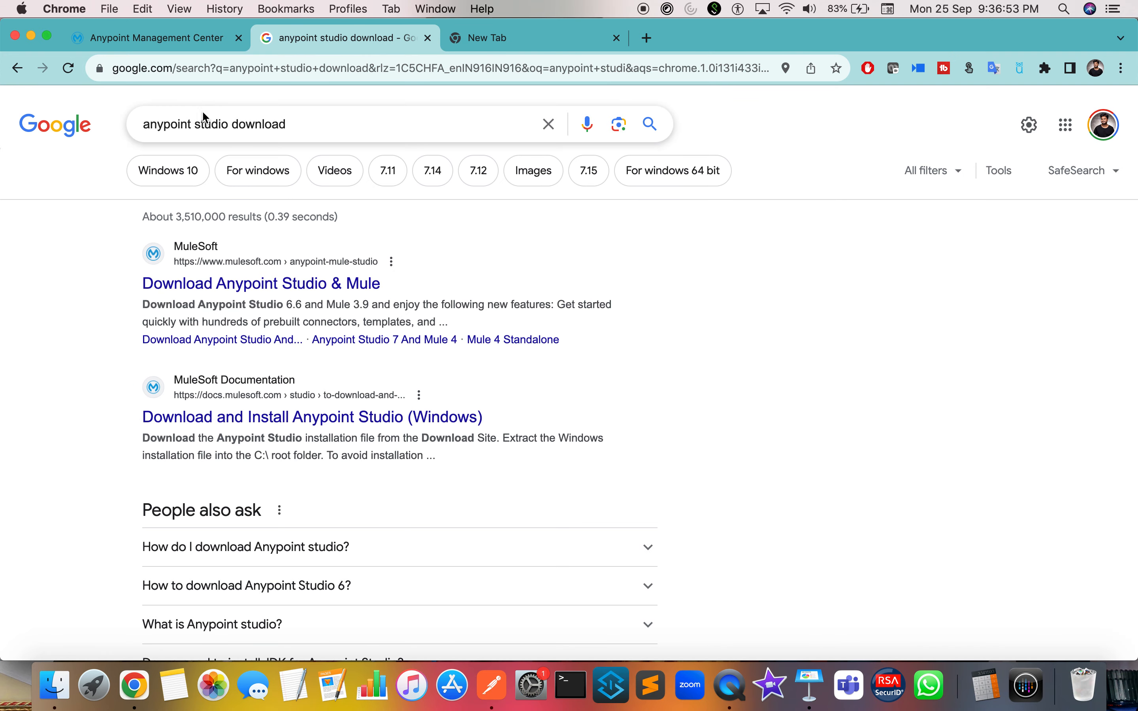
{"action": "left_click", "coordinate": [231, 292]}
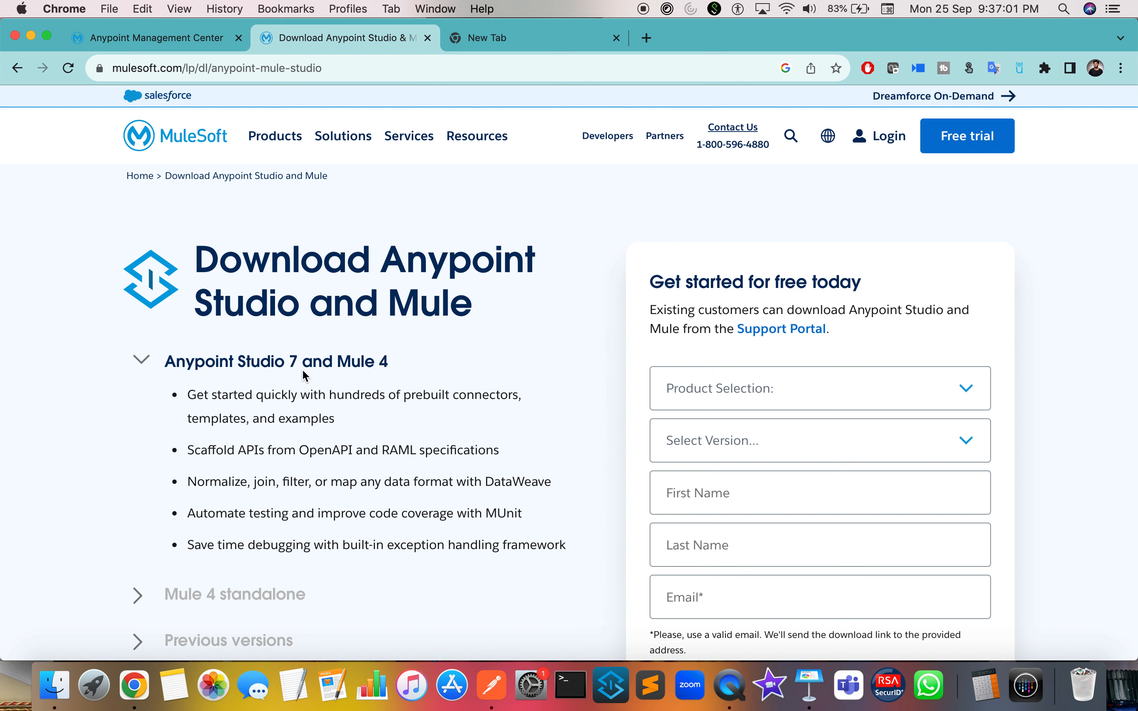
In the download form, choose Mule and Studio as the product and Latest as the version
{"action": "scroll", "coordinate": [375, 388], "scroll_direction": "down", "scroll_amount": 1}
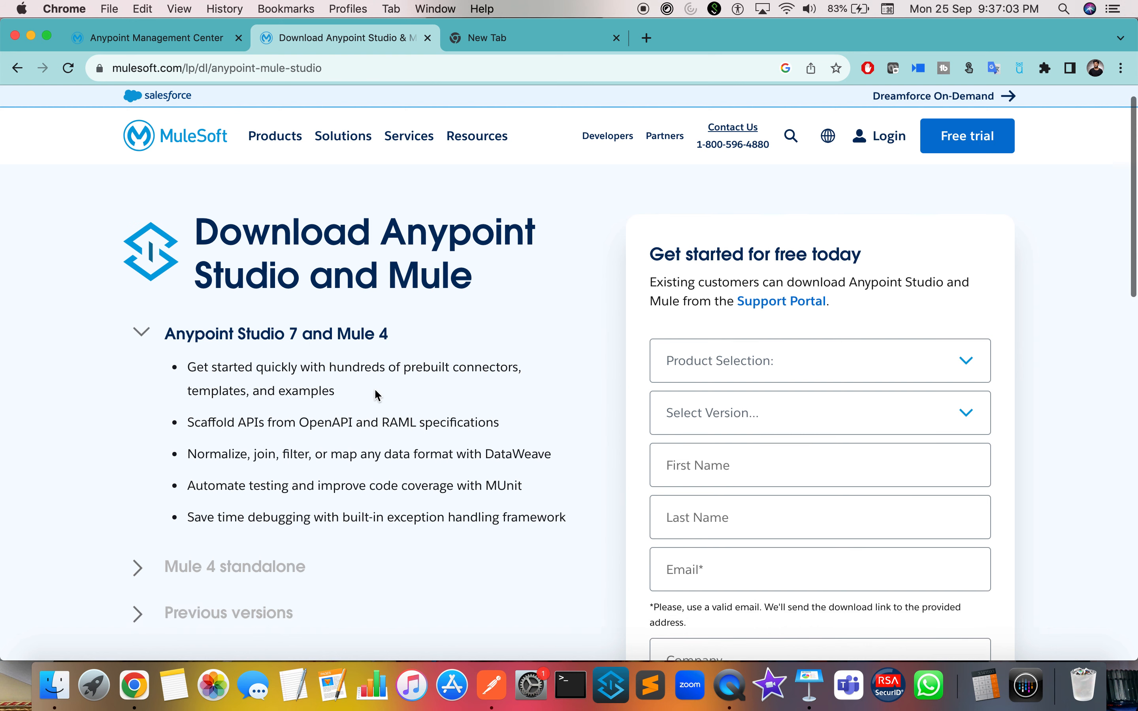
{"action": "left_click", "coordinate": [696, 374]}
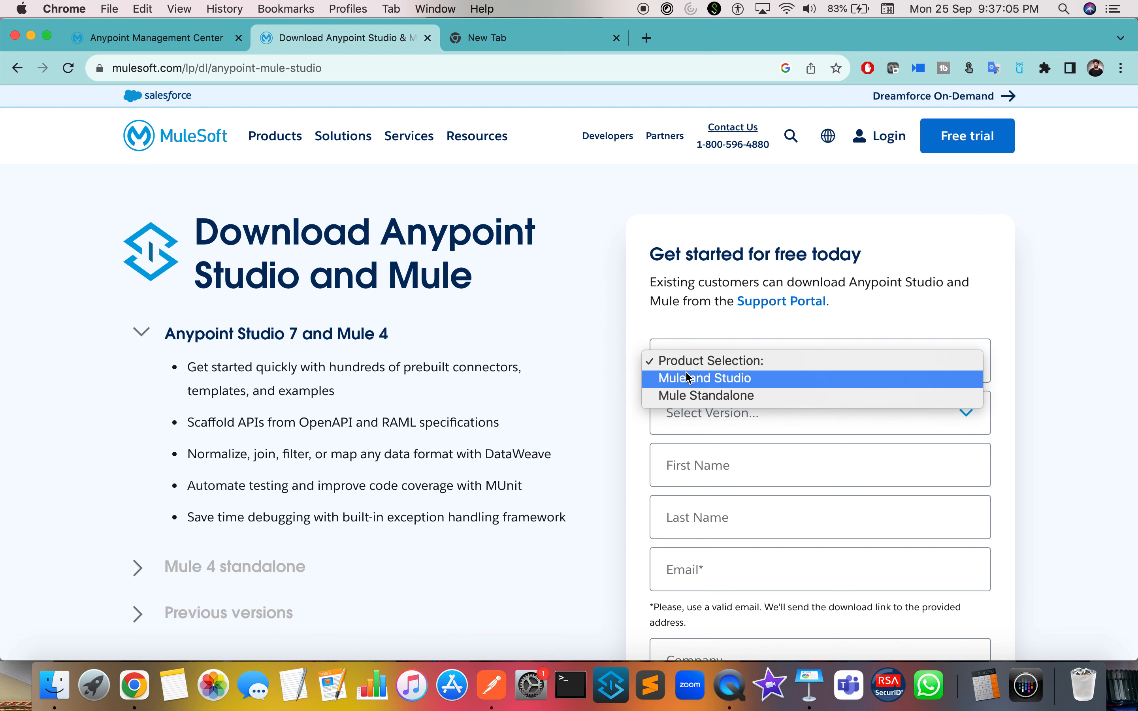
{"action": "left_click", "coordinate": [764, 381]}
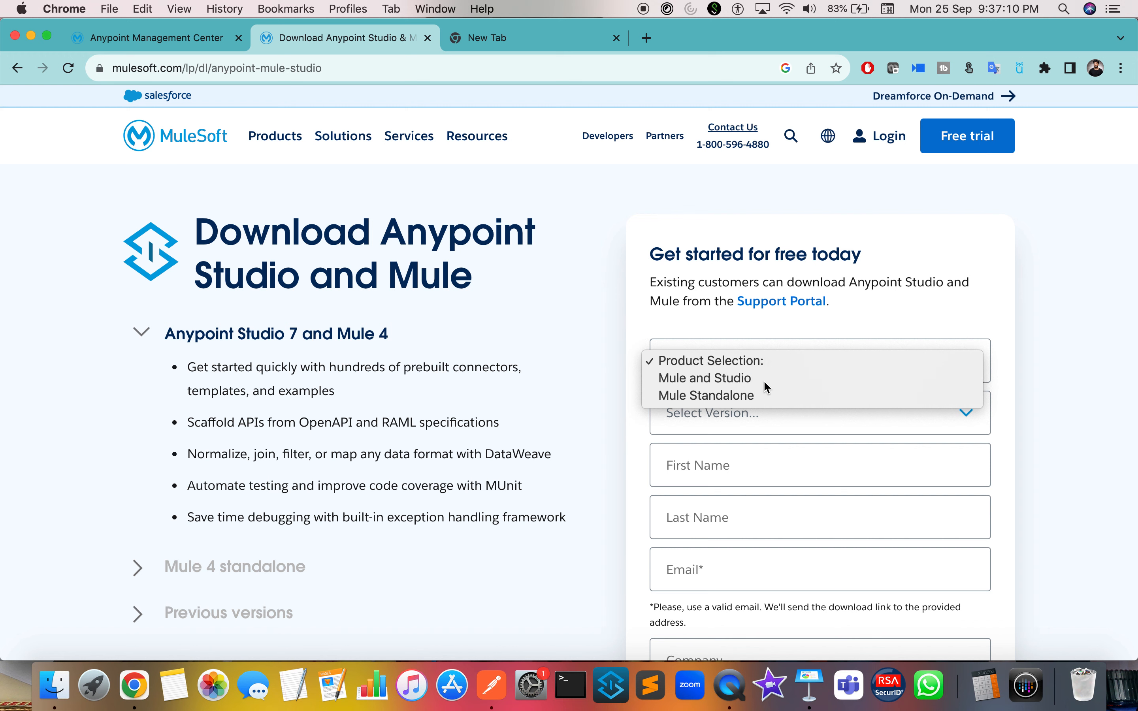
{"action": "left_click", "coordinate": [756, 413]}
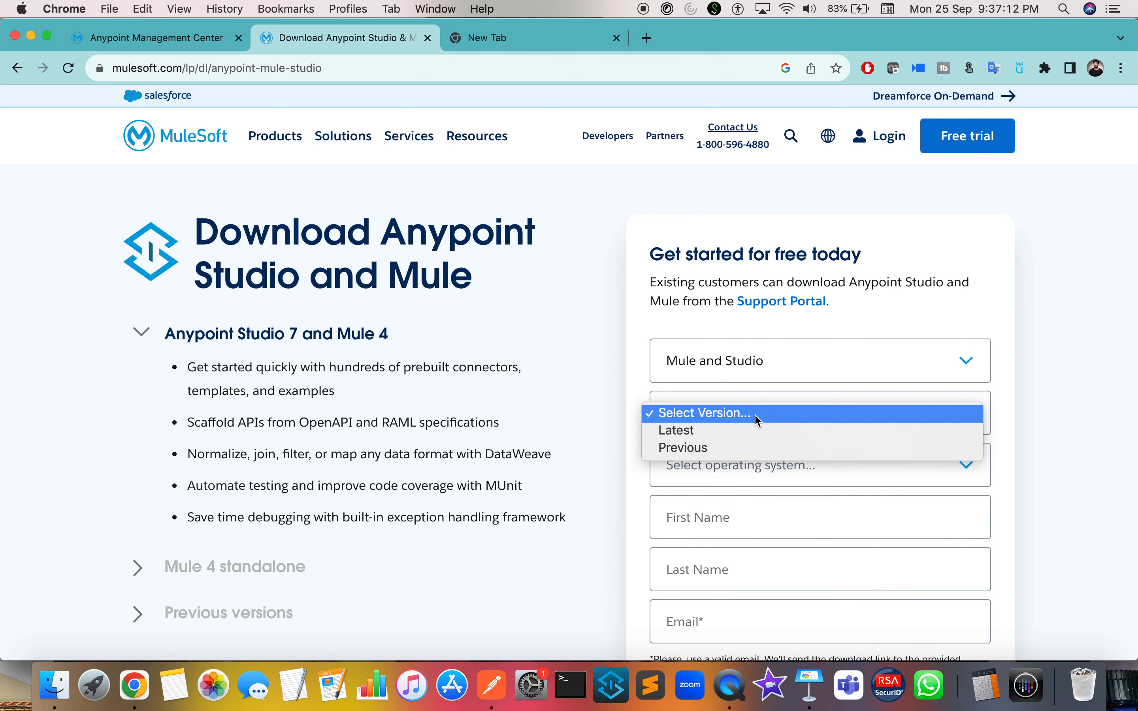
{"action": "left_click", "coordinate": [729, 449]}
{"action": "scroll", "coordinate": [683, 485], "scroll_direction": "down", "scroll_amount": 2}
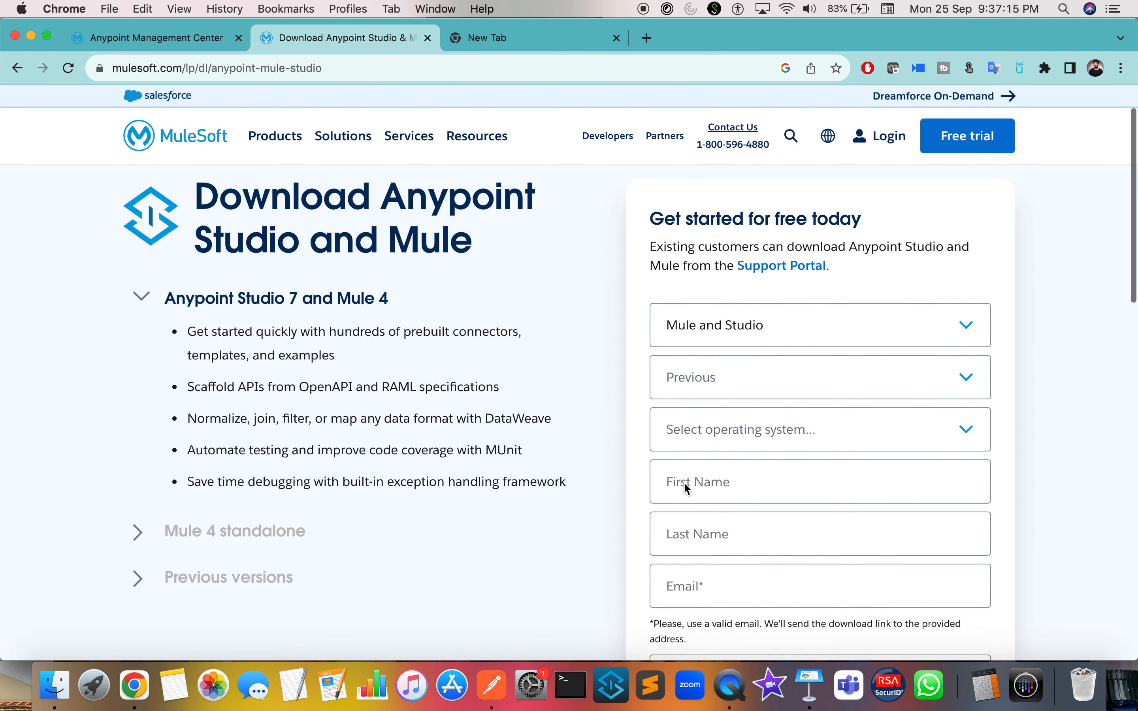
{"action": "left_click", "coordinate": [725, 378]}
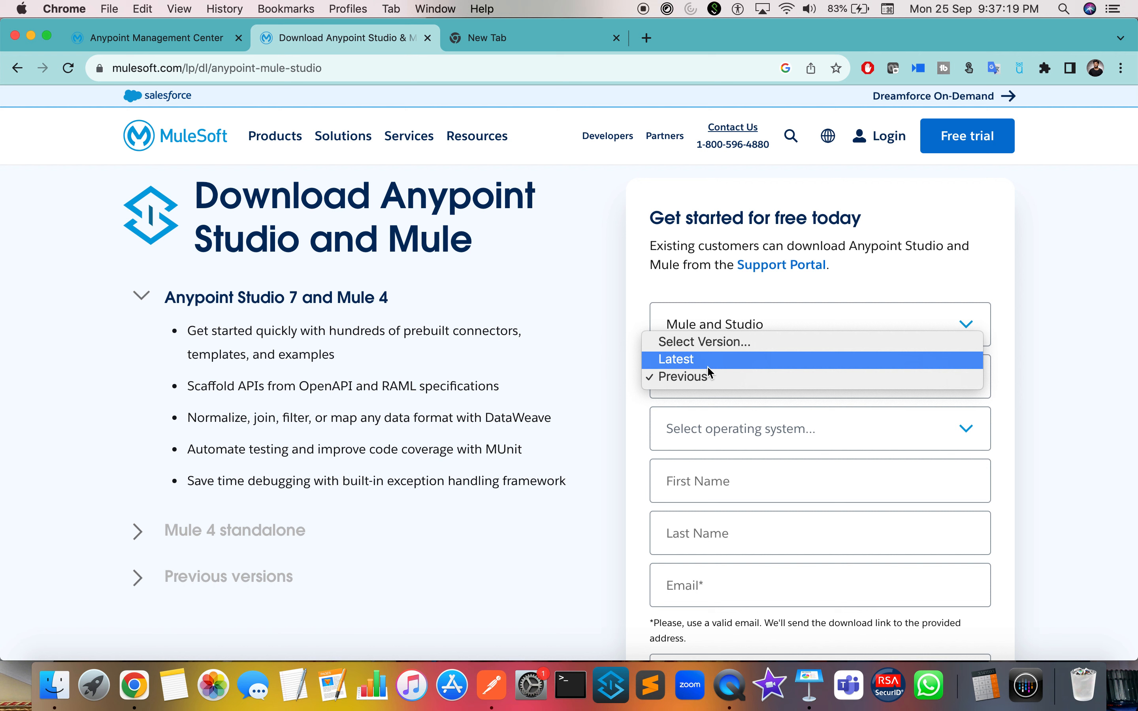
{"action": "left_click", "coordinate": [707, 366]}
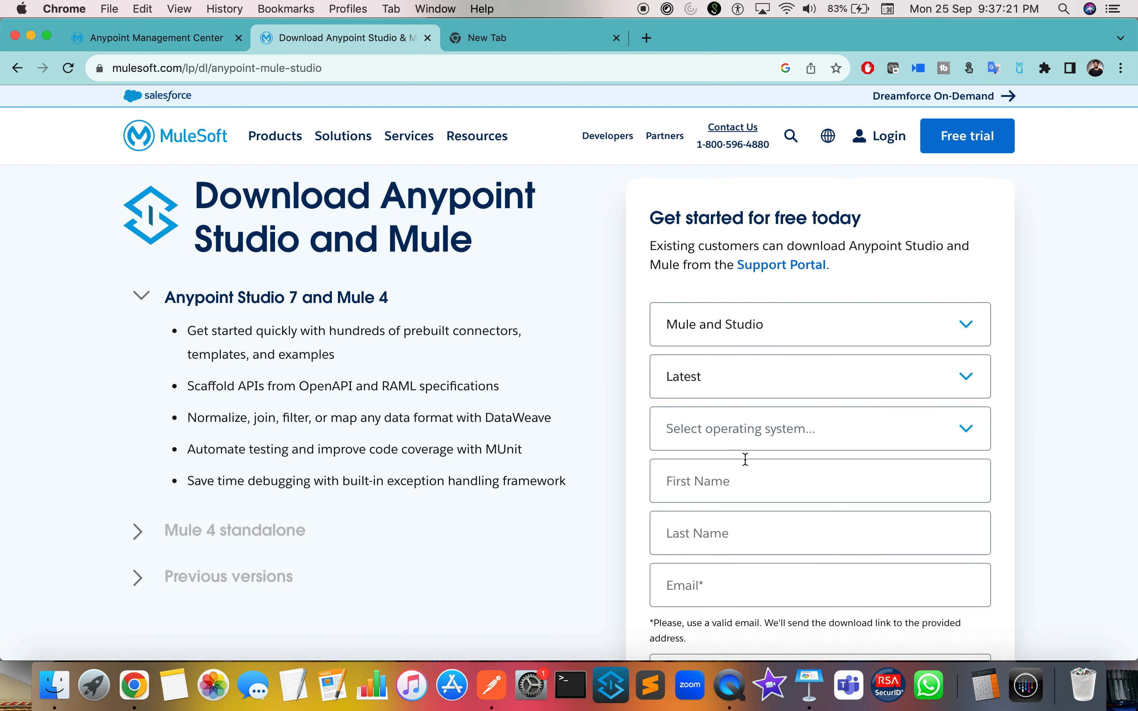
Choose Mac OS as the operating system in the download form
{"action": "left_click", "coordinate": [748, 437]}
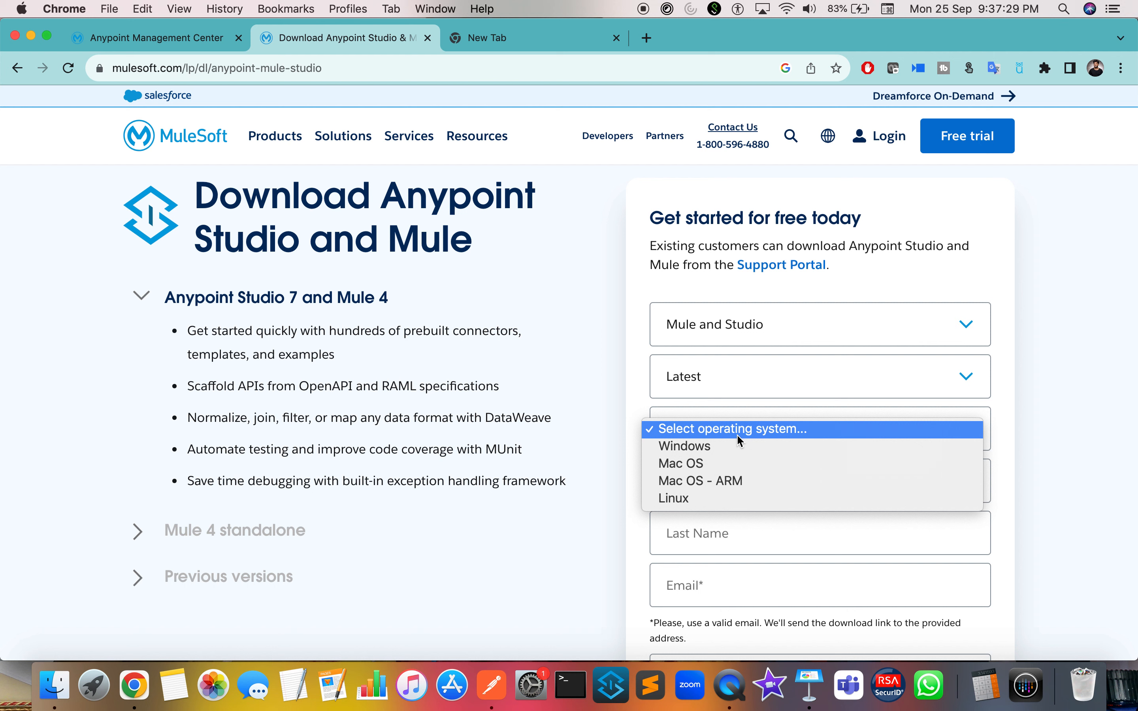
{"action": "left_click", "coordinate": [695, 451]}
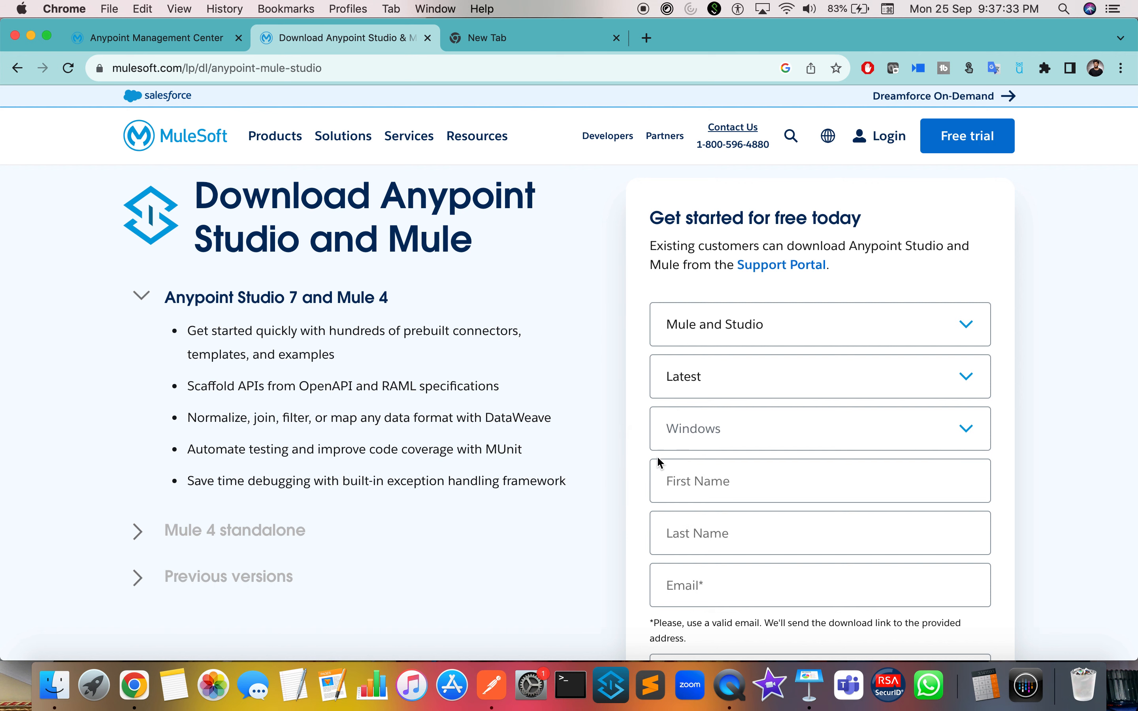
{"action": "left_click", "coordinate": [685, 442]}
{"action": "left_click", "coordinate": [694, 447]}
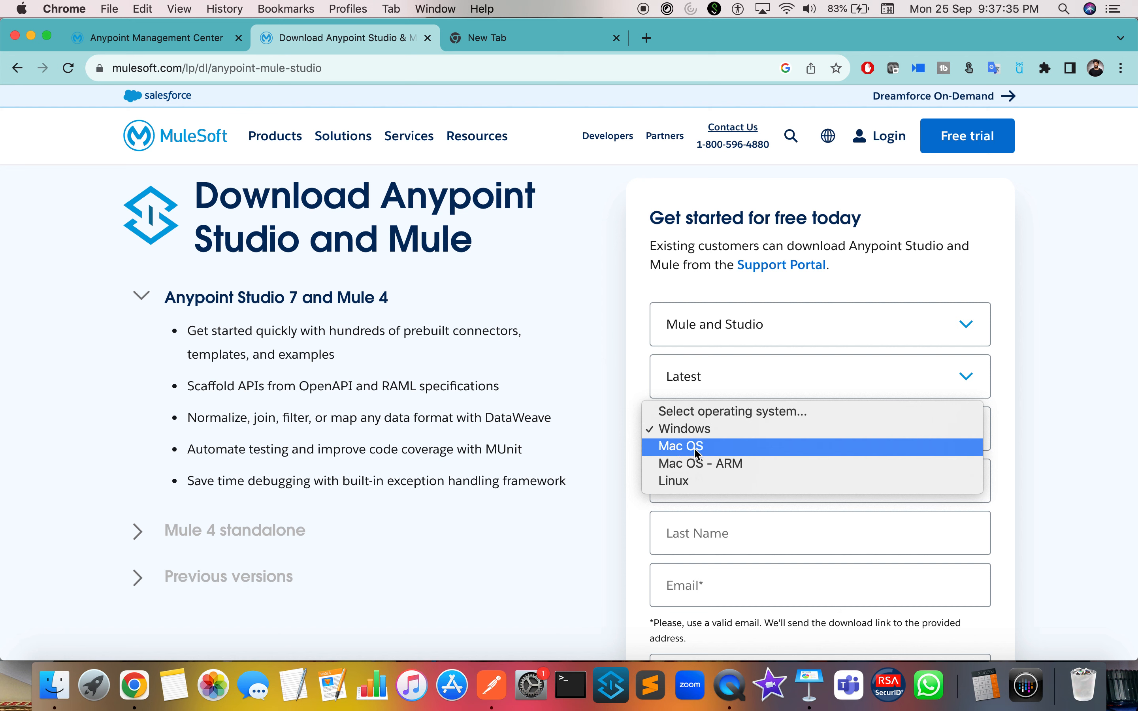
Fill in the form's name, email and other contact details from a saved autofill profile
{"action": "scroll", "coordinate": [631, 509], "scroll_direction": "down", "scroll_amount": 1}
{"action": "left_click", "coordinate": [683, 460]}
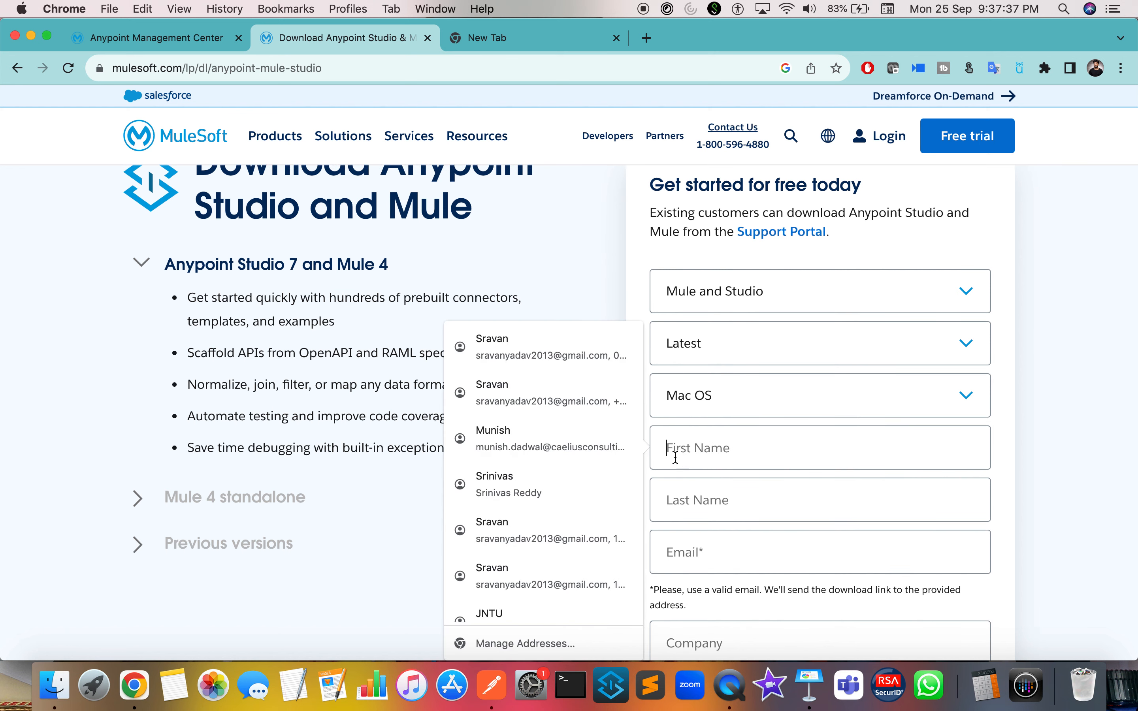
{"action": "left_click", "coordinate": [554, 344]}
{"action": "scroll", "coordinate": [567, 350], "scroll_direction": "down", "scroll_amount": 5}
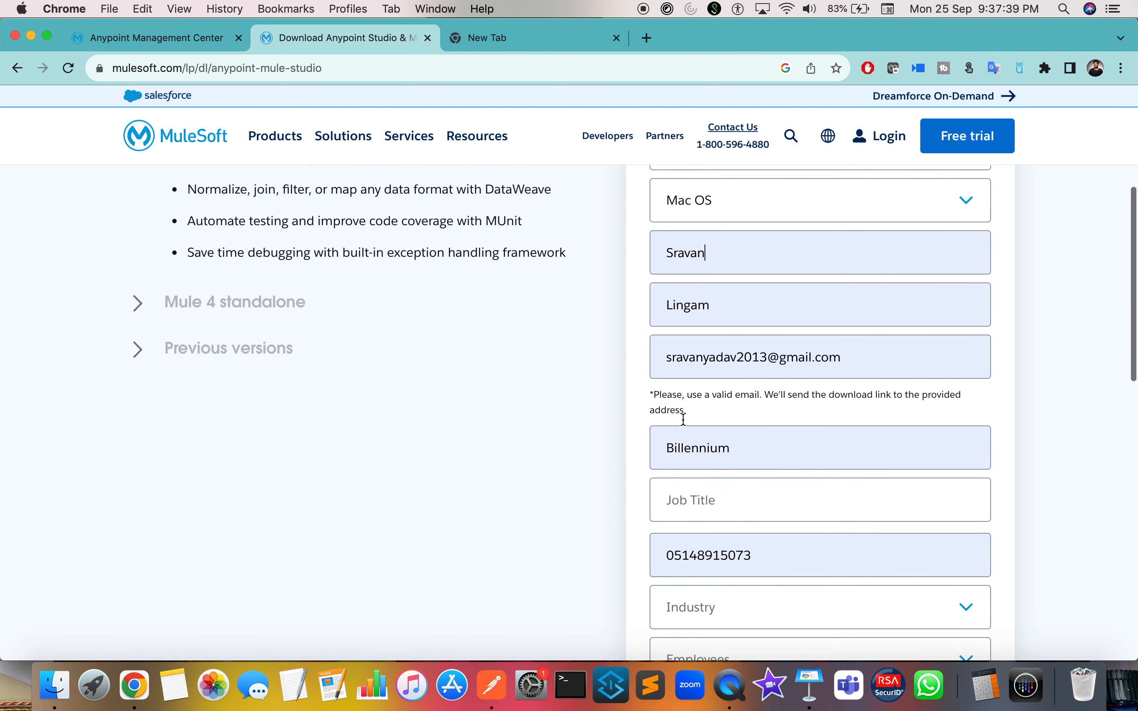
Clear the autofilled company and phone number from the download form
{"action": "scroll", "coordinate": [692, 376], "scroll_direction": "down", "scroll_amount": 3}
{"action": "double_click", "coordinate": [701, 340]}
{"action": "key", "text": "BackSpace"}
{"action": "left_click", "coordinate": [743, 454]}
{"action": "double_click", "coordinate": [743, 454]}
{"action": "key", "text": "BackSpace"}
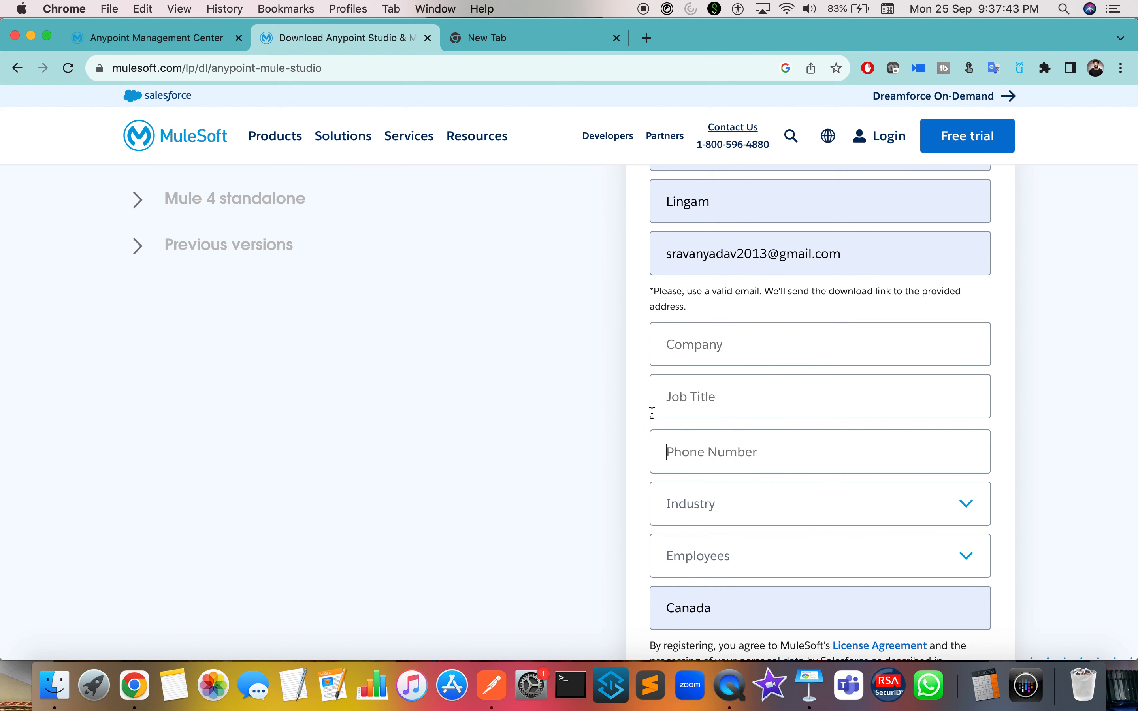
Try to submit the download form with the company, job title and phone number left blank
{"action": "scroll", "coordinate": [635, 456], "scroll_direction": "down", "scroll_amount": 4}
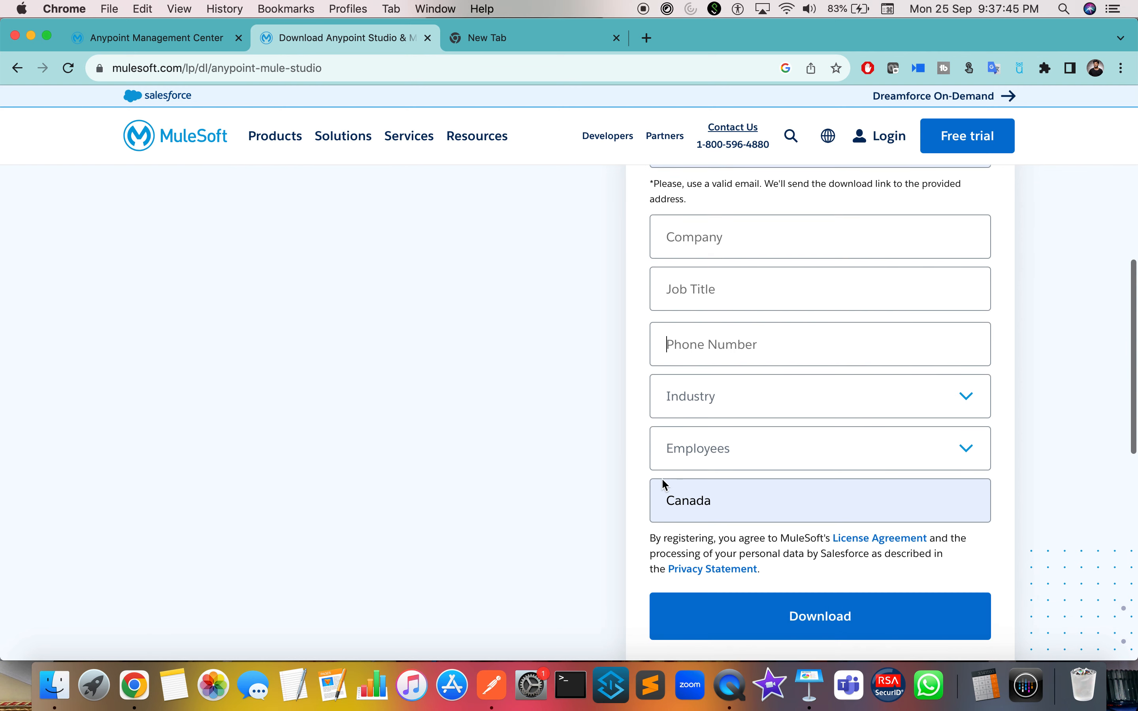
{"action": "scroll", "coordinate": [664, 485], "scroll_direction": "up", "scroll_amount": 1}
{"action": "scroll", "coordinate": [819, 368], "scroll_direction": "down", "scroll_amount": 3}
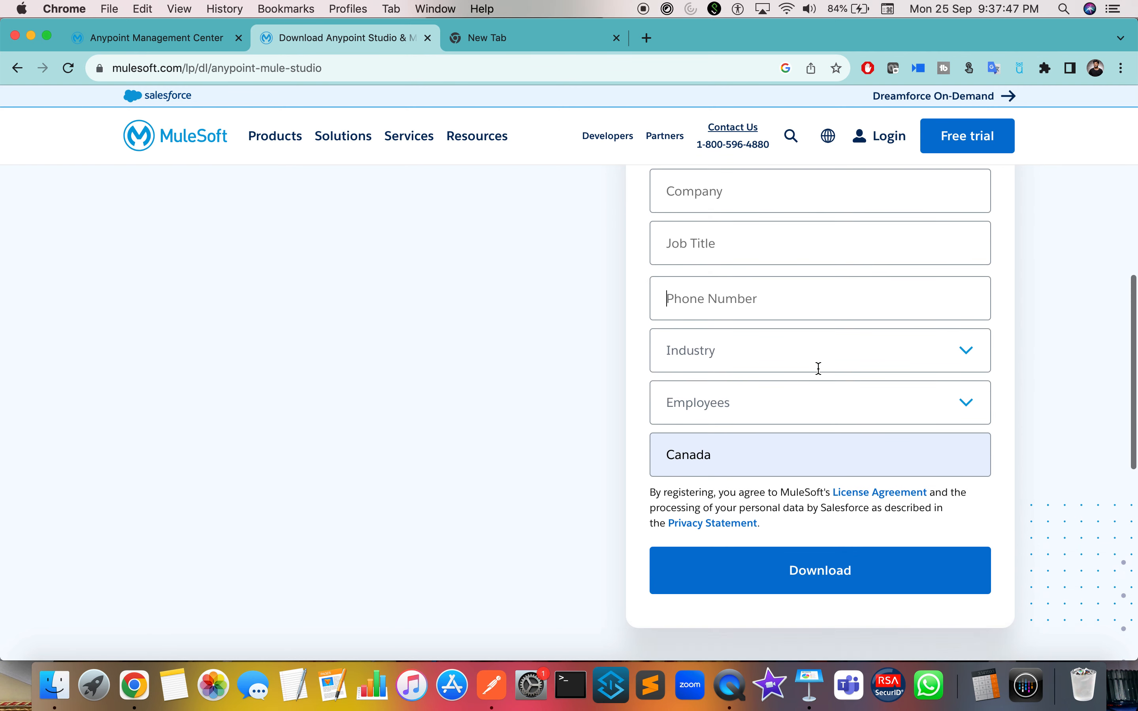
{"action": "left_click", "coordinate": [782, 534]}
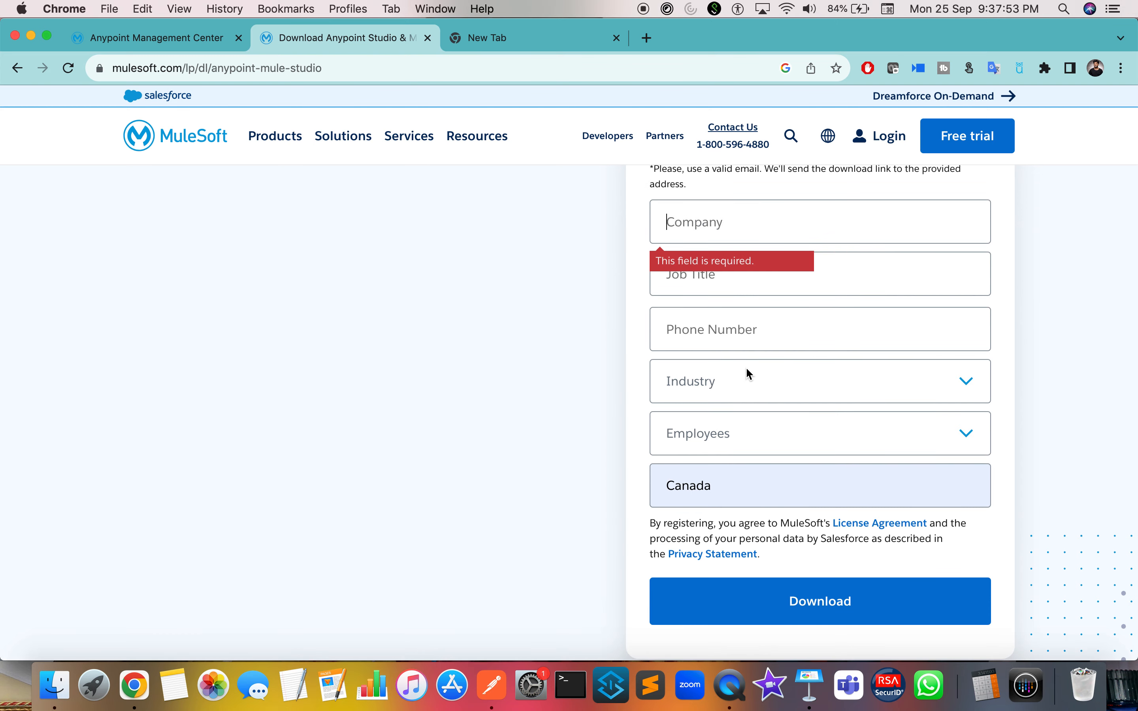
{"action": "scroll", "coordinate": [747, 370], "scroll_direction": "up", "scroll_amount": 2}
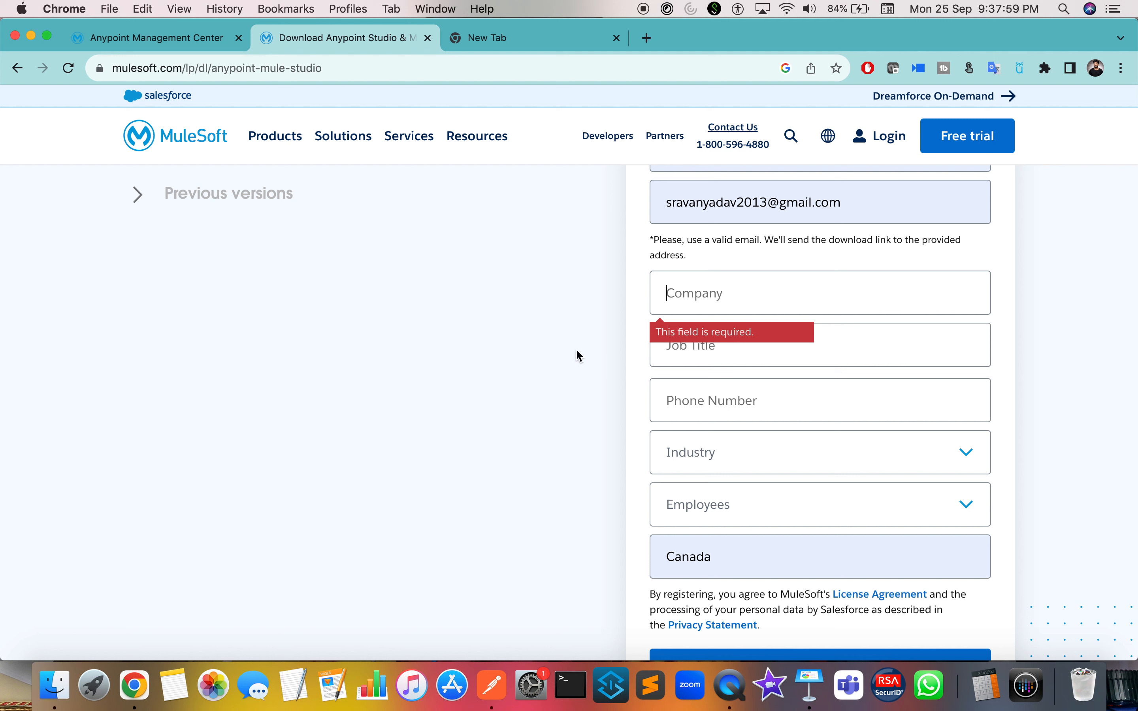
{"action": "scroll", "coordinate": [577, 350], "scroll_direction": "down", "scroll_amount": 3}
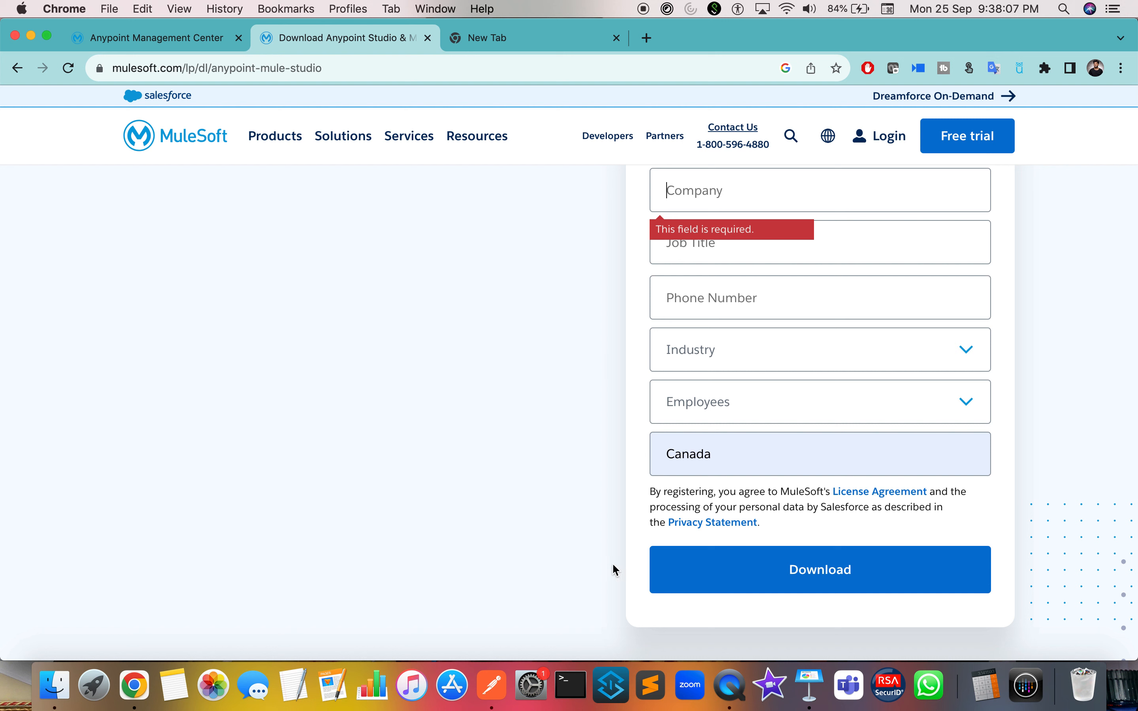
Open Anypoint Studio and launch it with the proposed studio-workspace directory as the workspace
{"action": "left_click", "coordinate": [611, 687]}
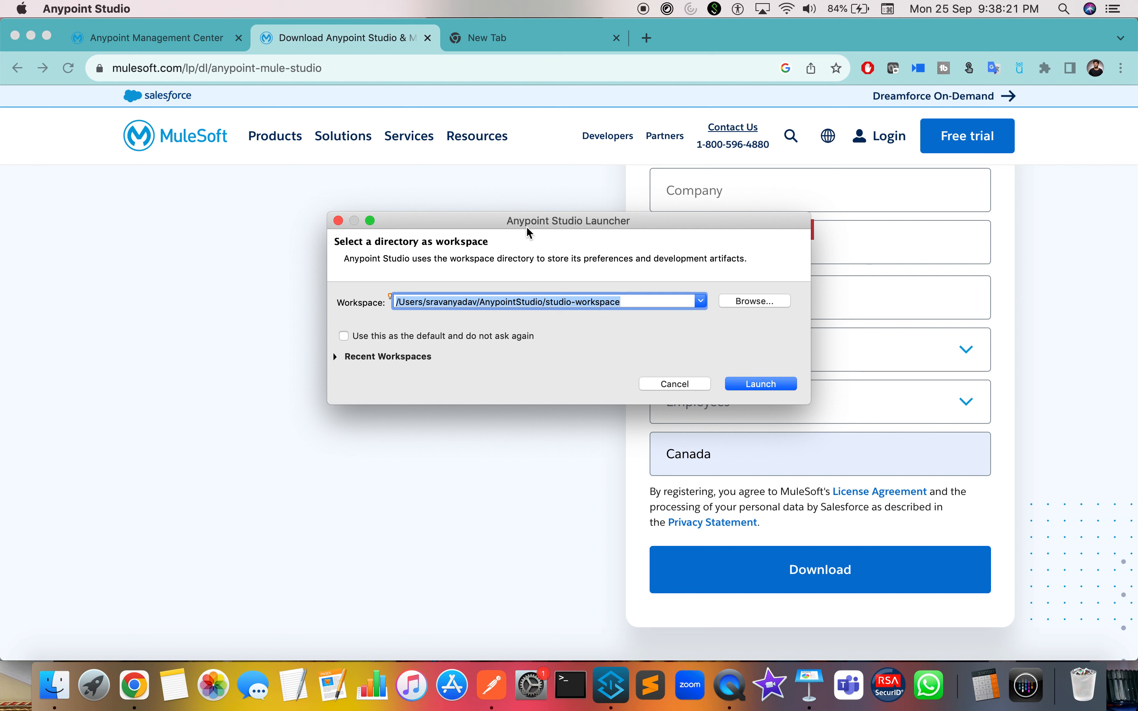
{"action": "left_click_drag", "start_coordinate": [525, 228], "coordinate": [524, 261]}
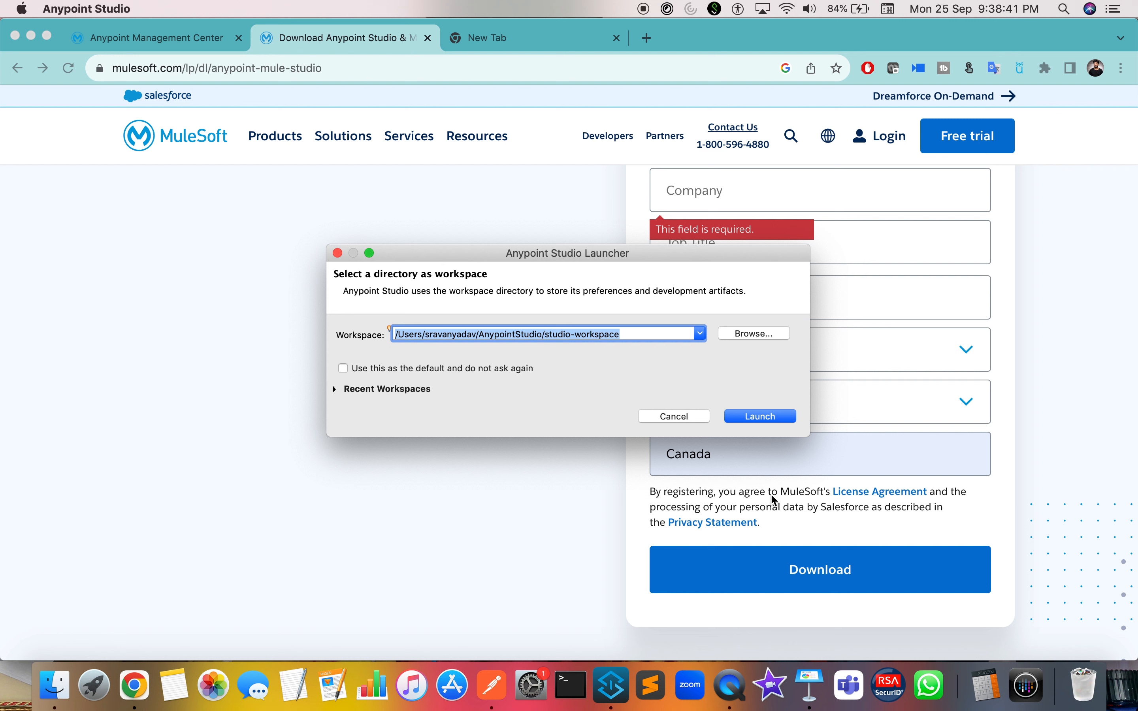
{"action": "left_click", "coordinate": [605, 334]}
{"action": "left_click_drag", "start_coordinate": [531, 334], "coordinate": [638, 333]}
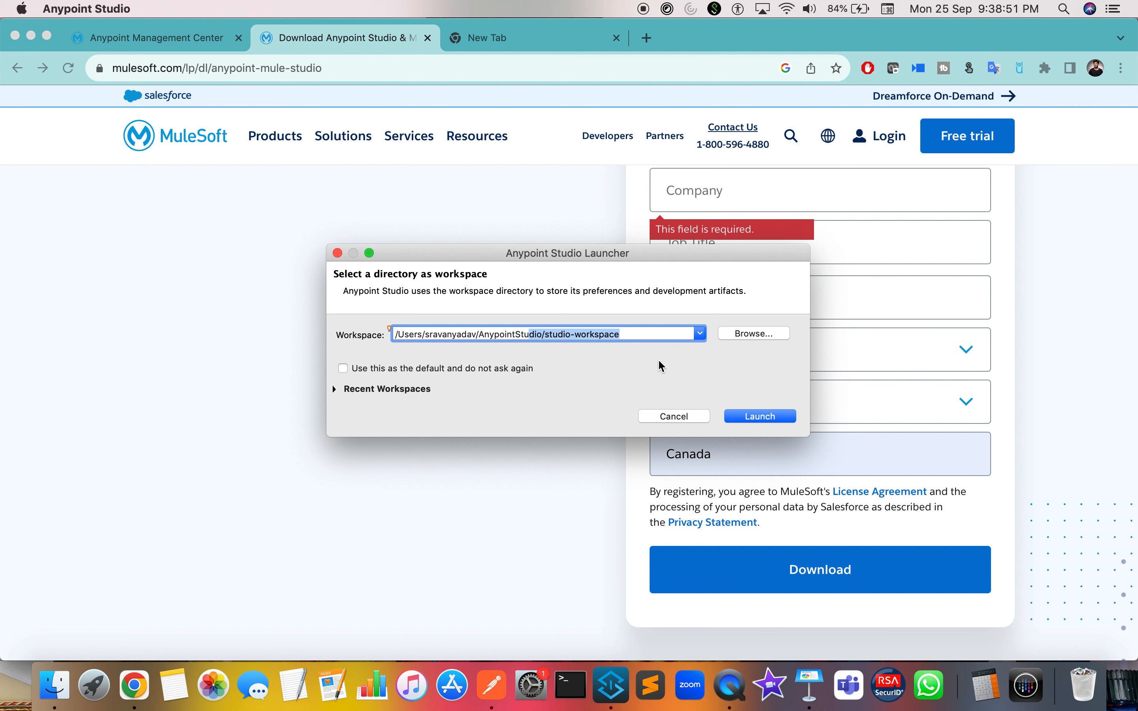
{"action": "left_click", "coordinate": [759, 422]}
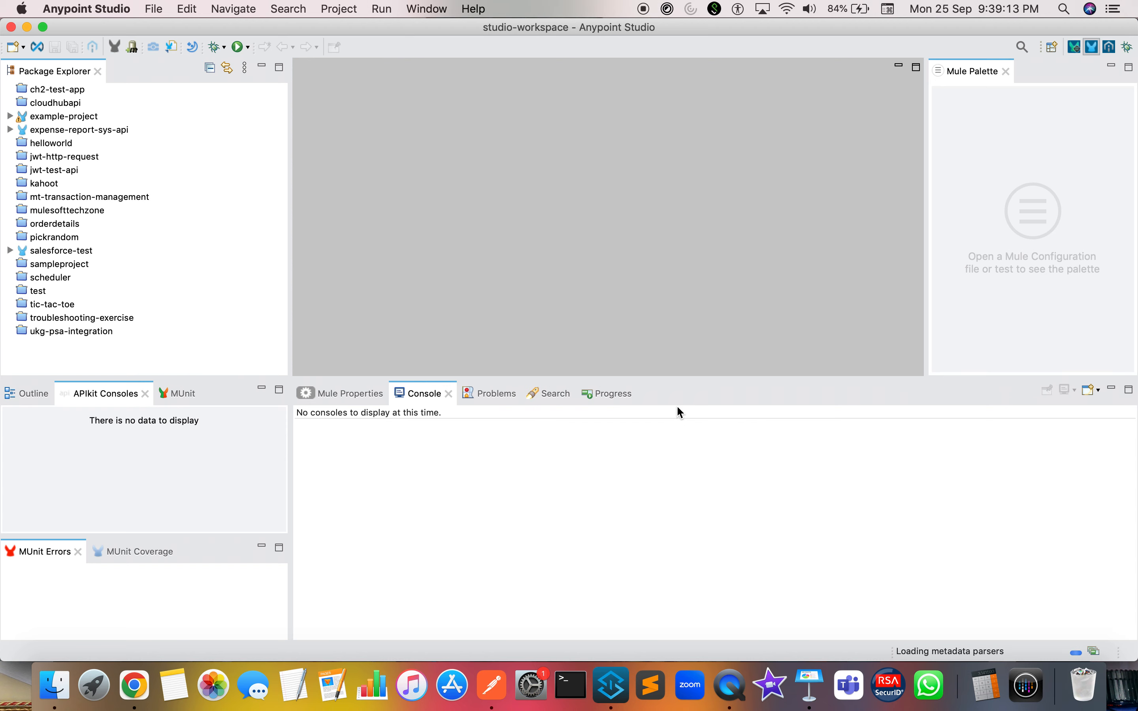
Look at slide 8 on the Studio interface in the Keynote presentation, and return to Anypoint Studio
{"action": "key", "text": "ctrl+Right"}
{"action": "left_click", "coordinate": [56, 402]}
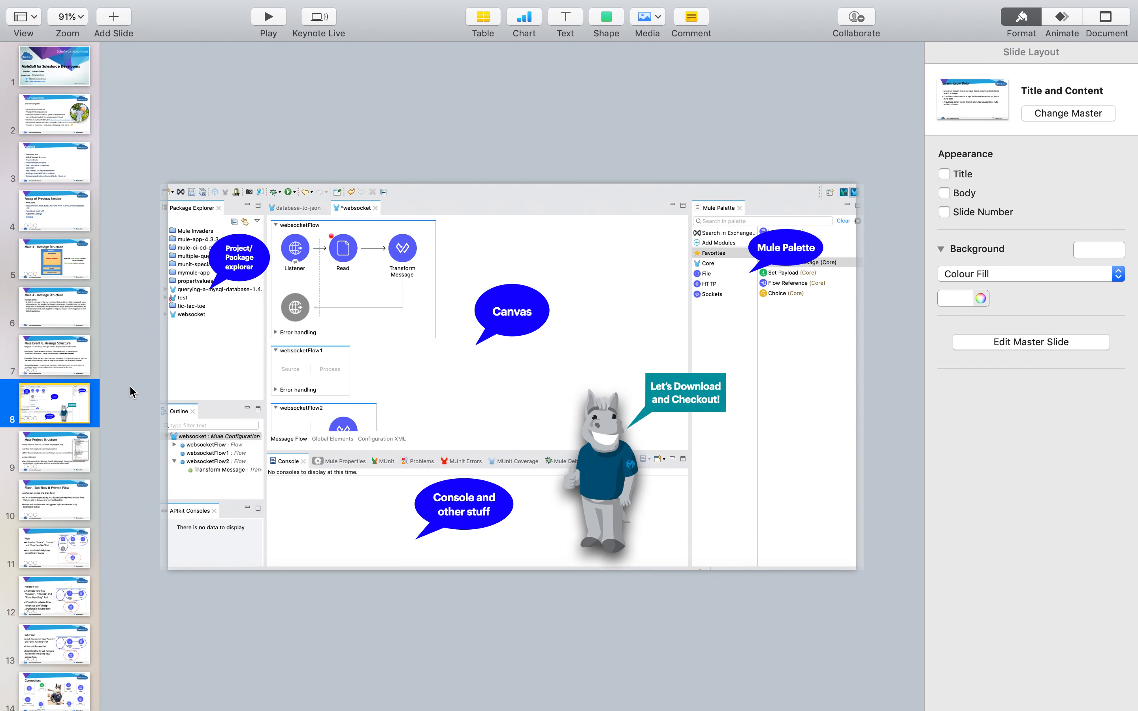
{"action": "key", "text": "ctrl+Left"}
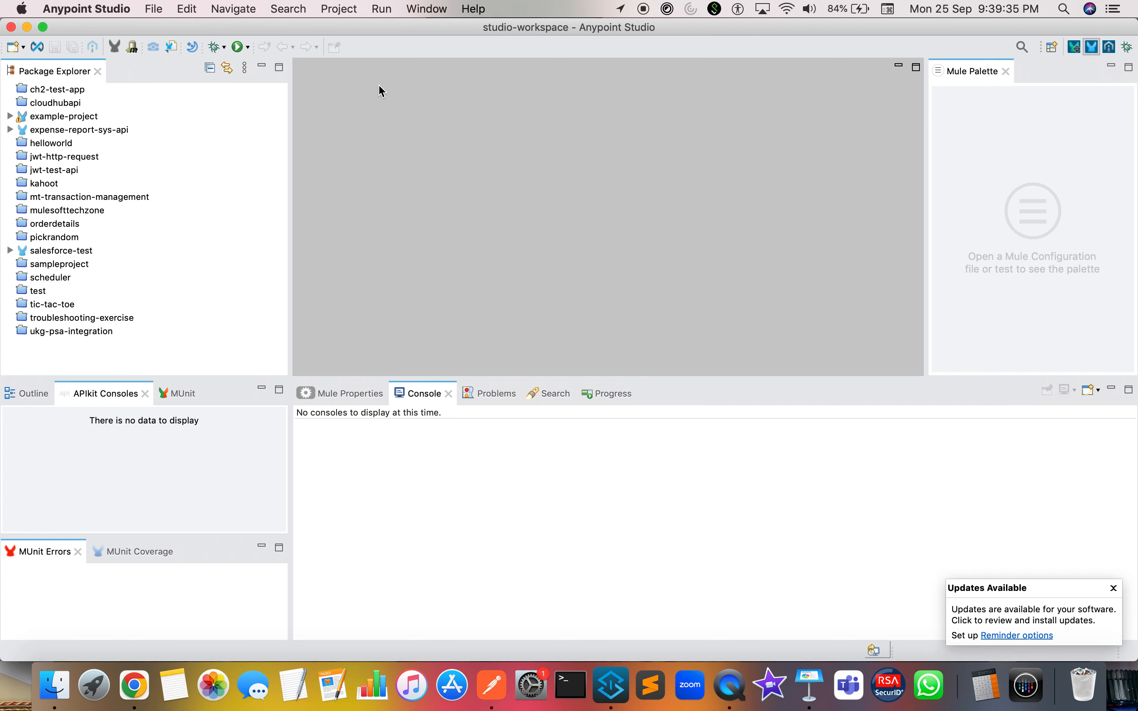
Create a new Mule project named ApexHours on the Mule Server 4.4.0 EE runtime in the default location
{"action": "left_click", "coordinate": [155, 9]}
{"action": "mouse_move", "coordinate": [175, 32]}
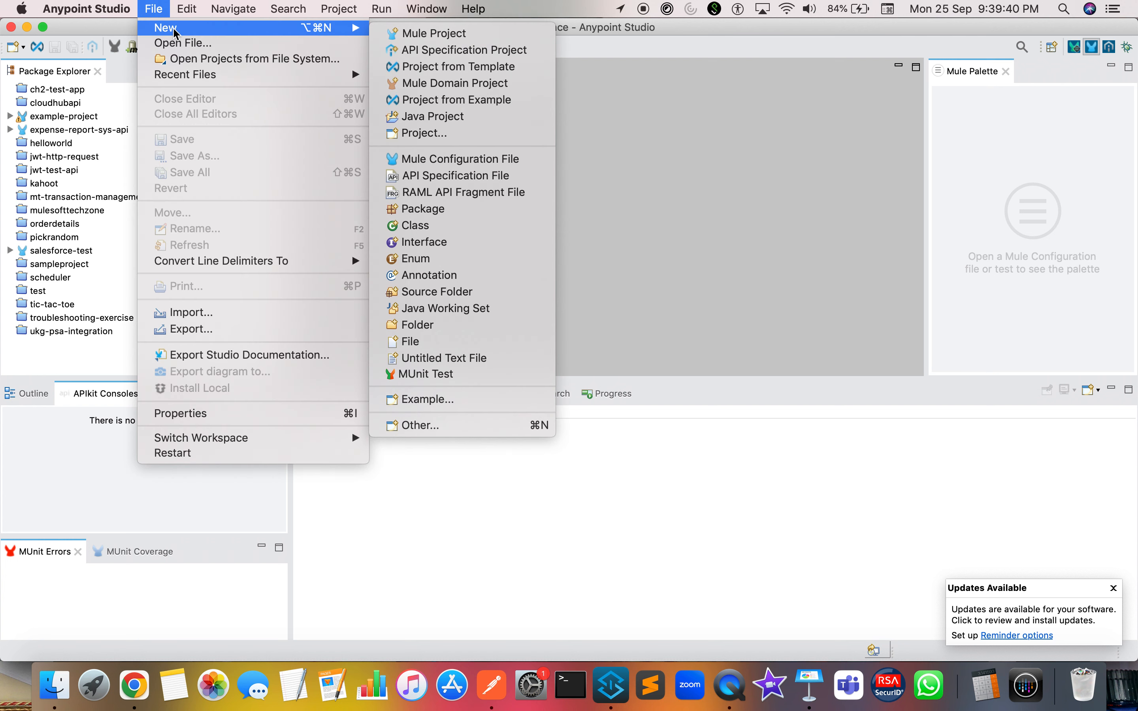
{"action": "left_click", "coordinate": [445, 39]}
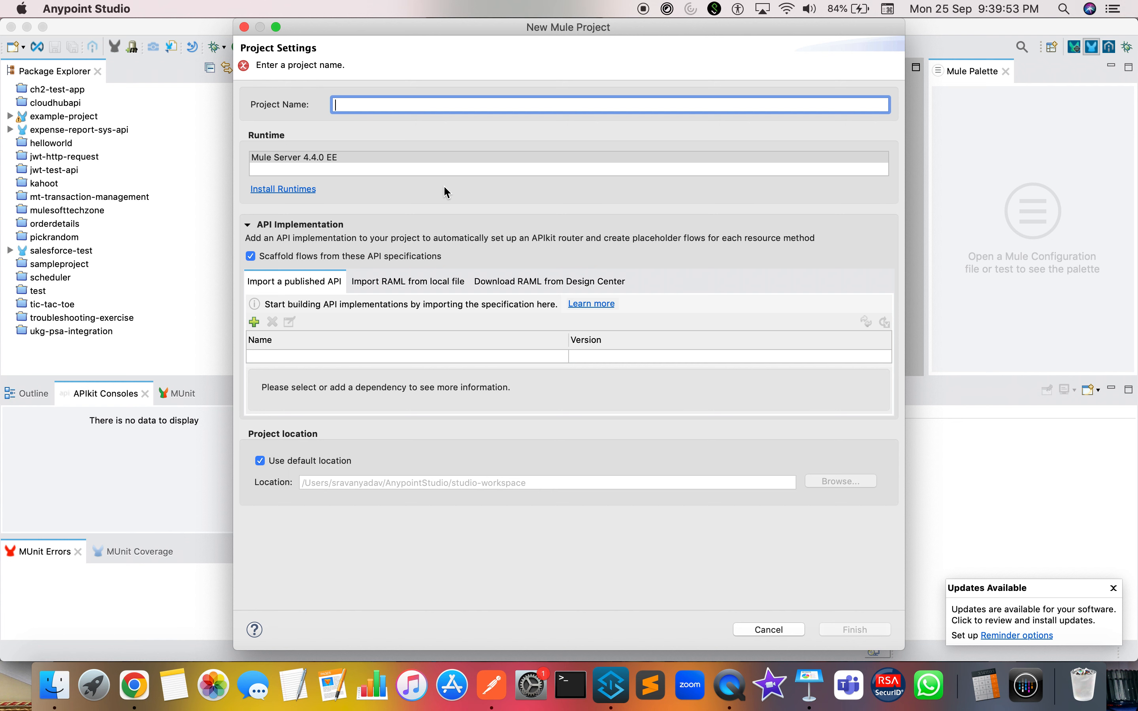
{"action": "type", "text": "Ape"}
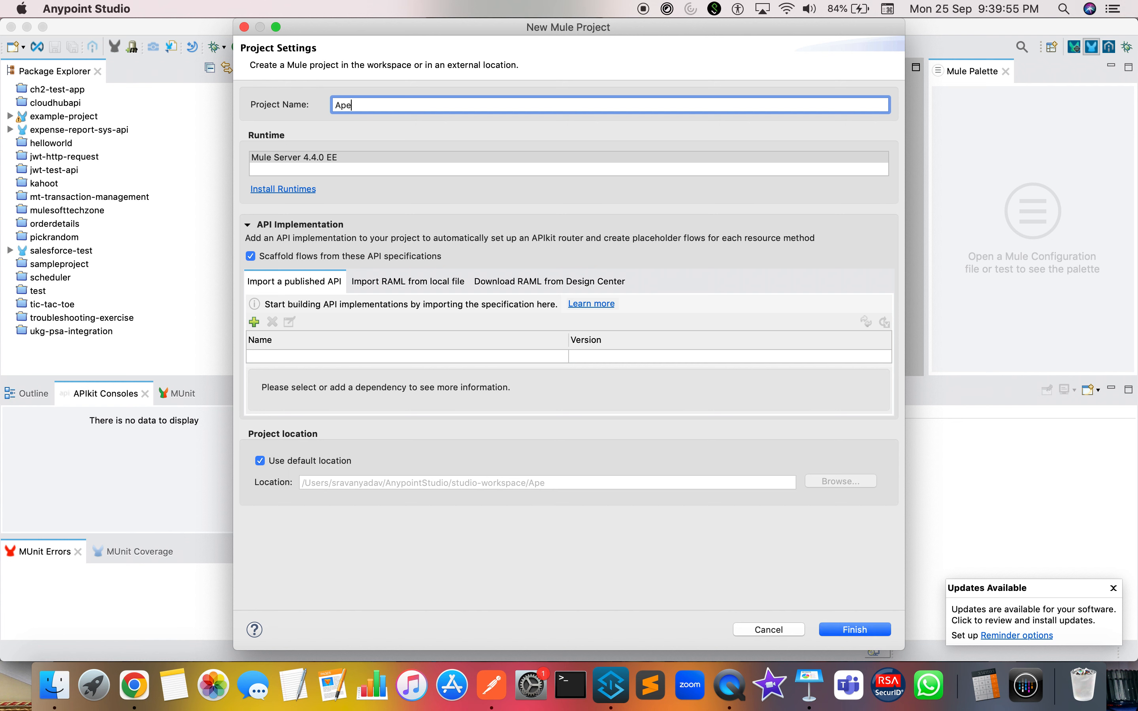
{"action": "type", "text": "xHours"}
{"action": "left_click", "coordinate": [274, 158]}
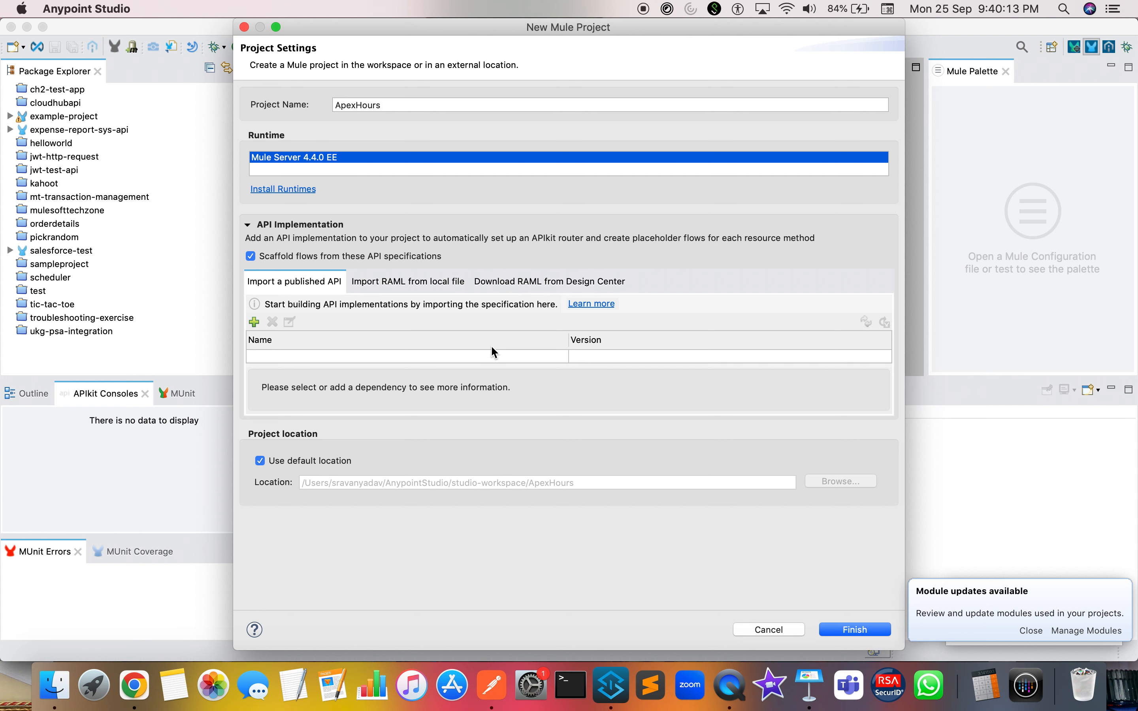
{"action": "left_click", "coordinate": [844, 629]}
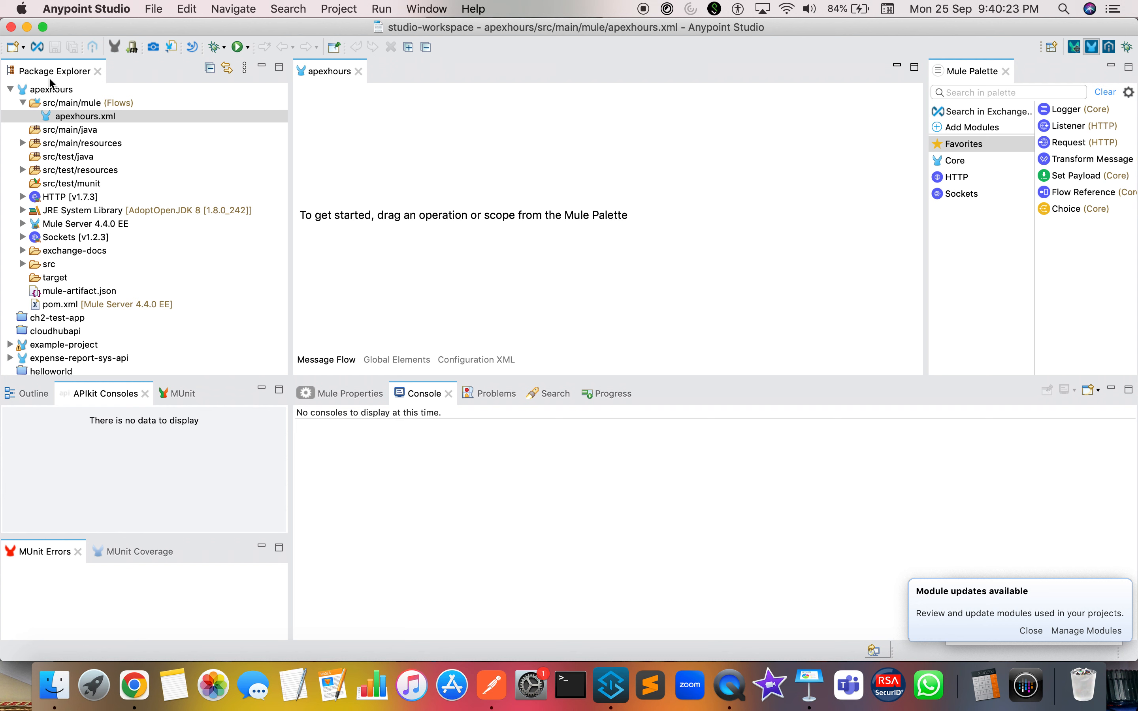
Collapse and re-expand the apexhours project in the Package Explorer to view its folder structure
{"action": "left_click", "coordinate": [9, 89]}
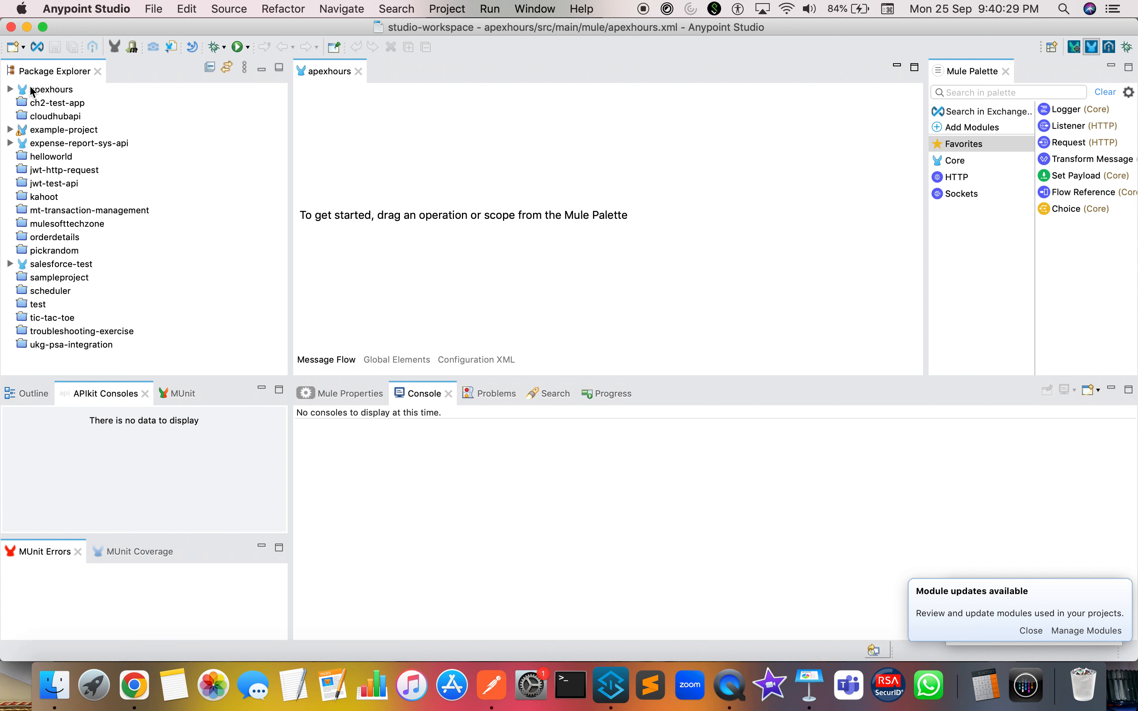
{"action": "left_click", "coordinate": [57, 91]}
{"action": "left_click", "coordinate": [10, 89]}
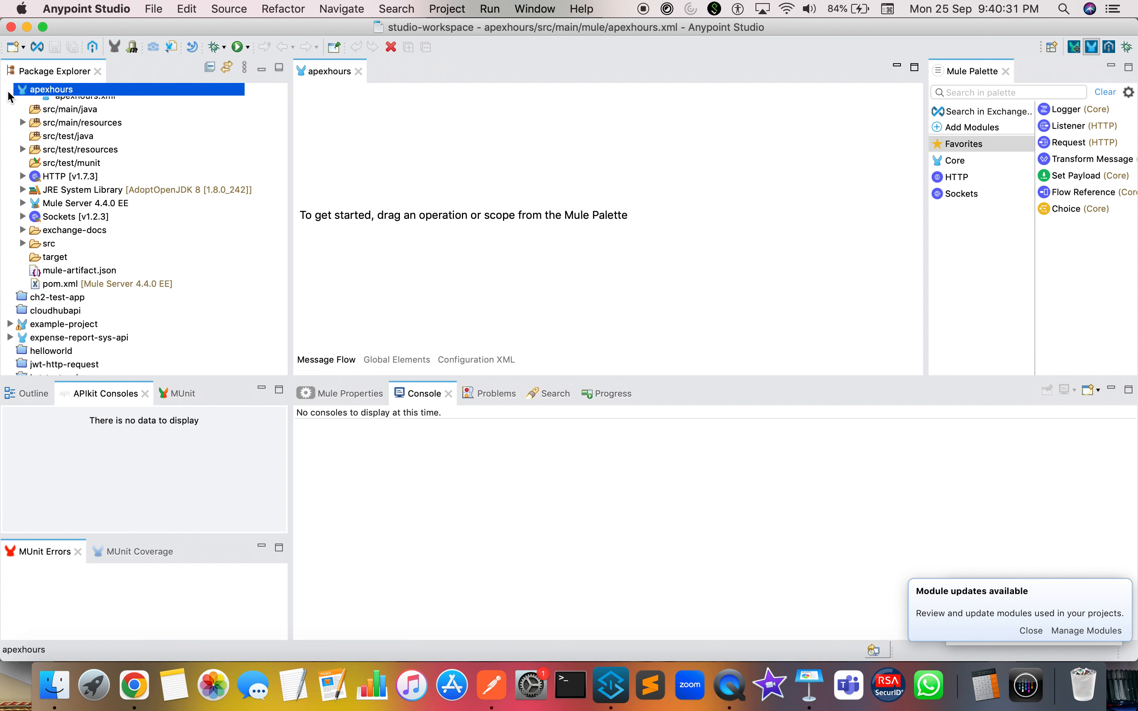
Collapse the apexhours project and look over the canvas, Mule Palette and Console areas
{"action": "left_click", "coordinate": [10, 89]}
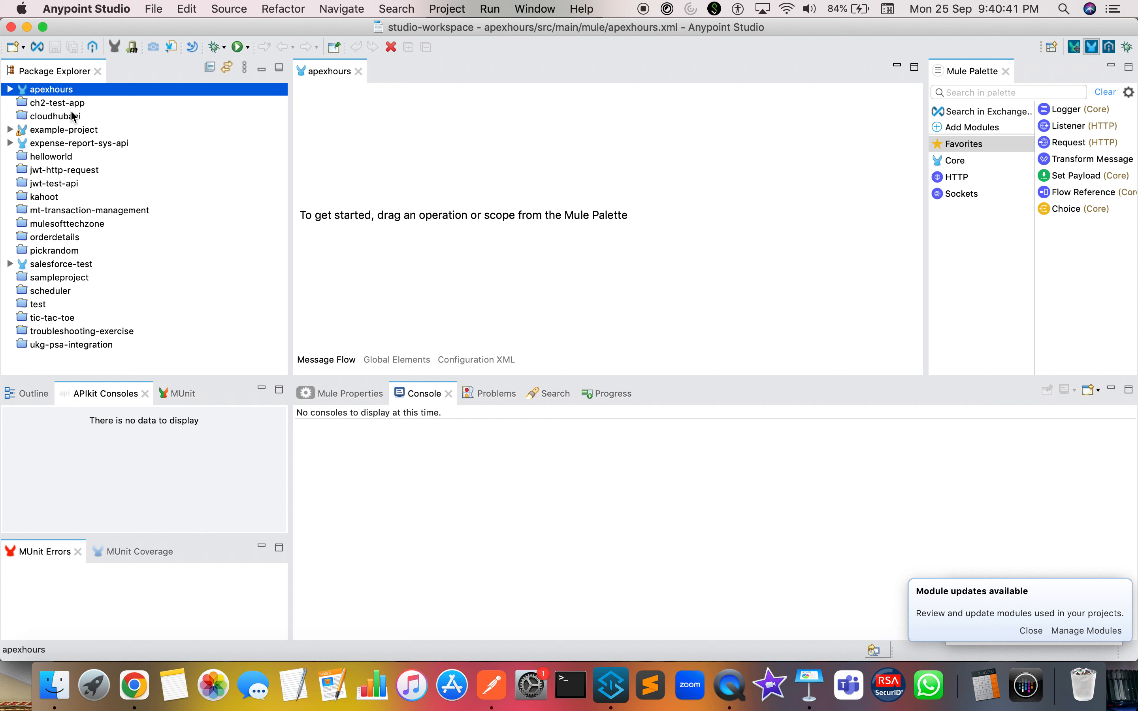
{"action": "left_click", "coordinate": [366, 125]}
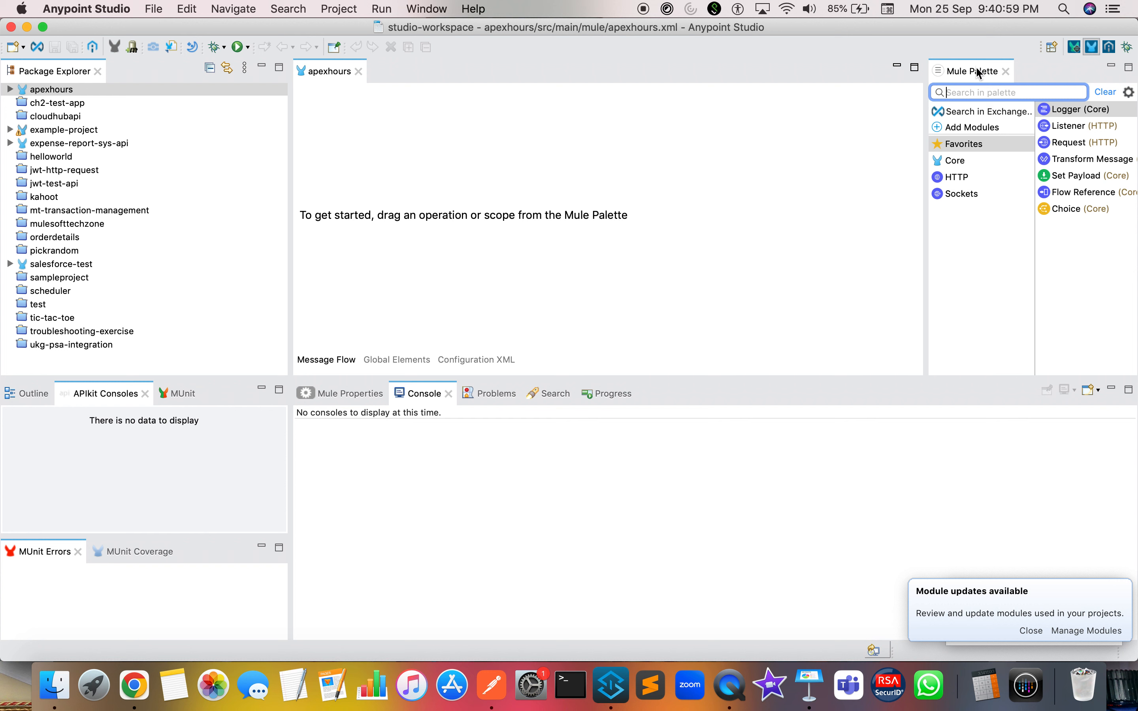
{"action": "left_click", "coordinate": [429, 392]}
{"action": "left_click", "coordinate": [381, 465]}
{"action": "left_click", "coordinate": [592, 455]}
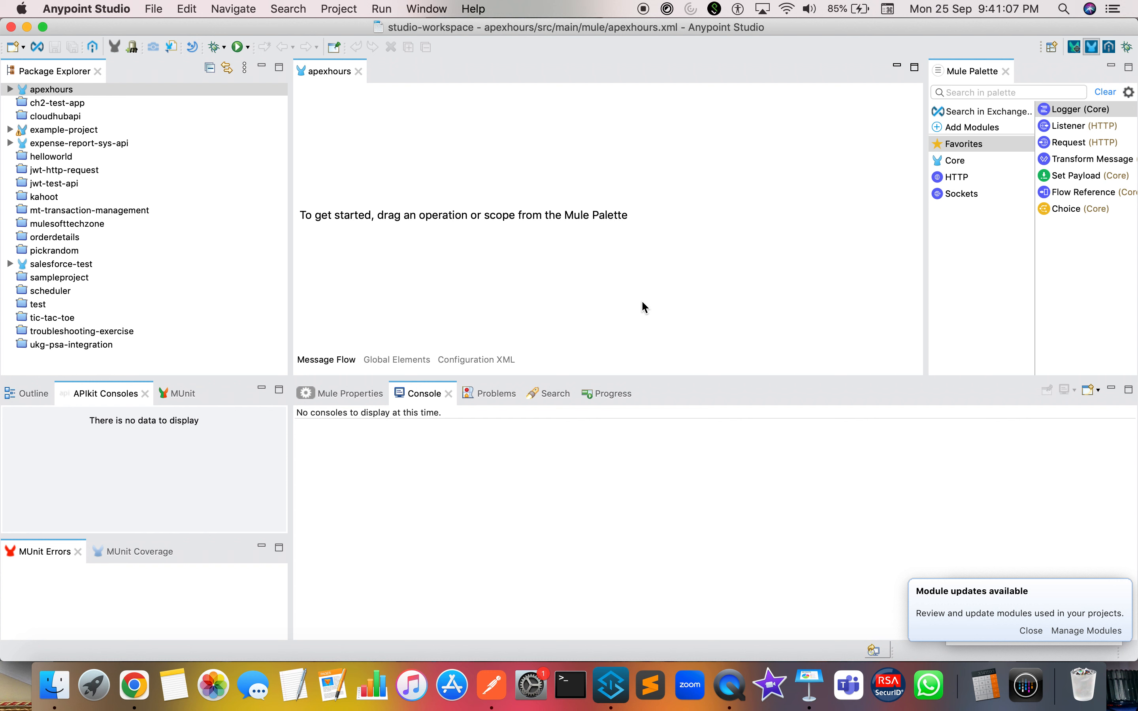
Move the Mule Palette view into the editor area beside the apexhours canvas
{"action": "left_click", "coordinate": [973, 74]}
{"action": "left_click_drag", "start_coordinate": [974, 73], "coordinate": [622, 71]}
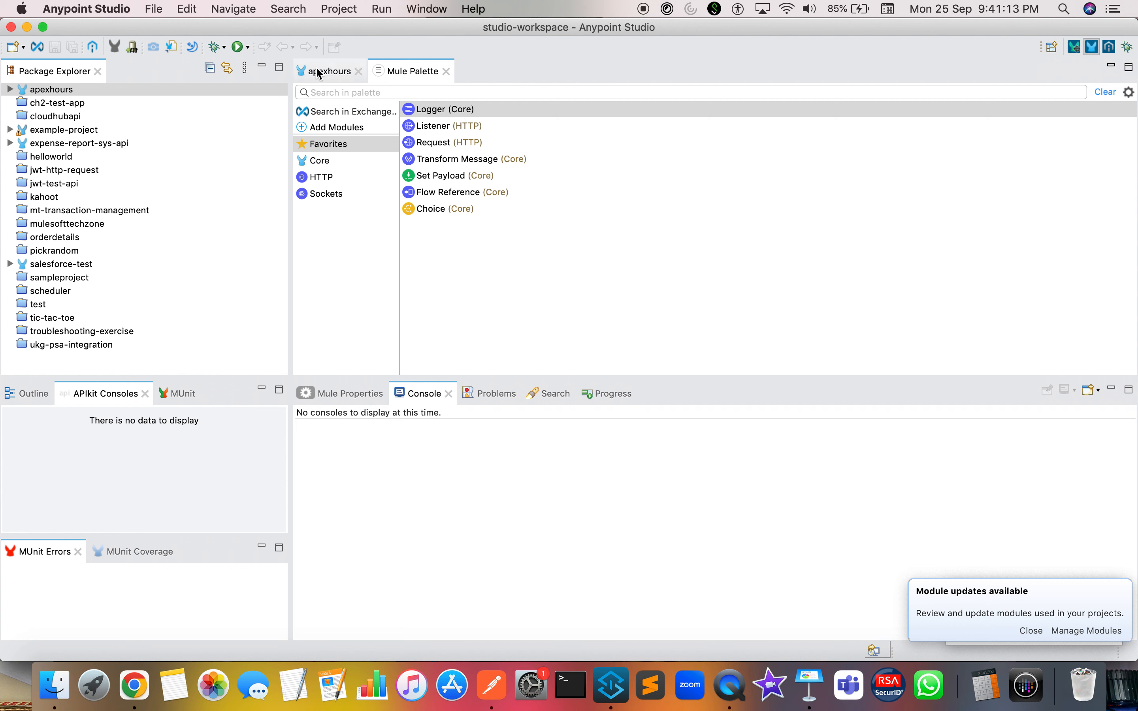
{"action": "left_click", "coordinate": [395, 71]}
{"action": "left_click", "coordinate": [1111, 75]}
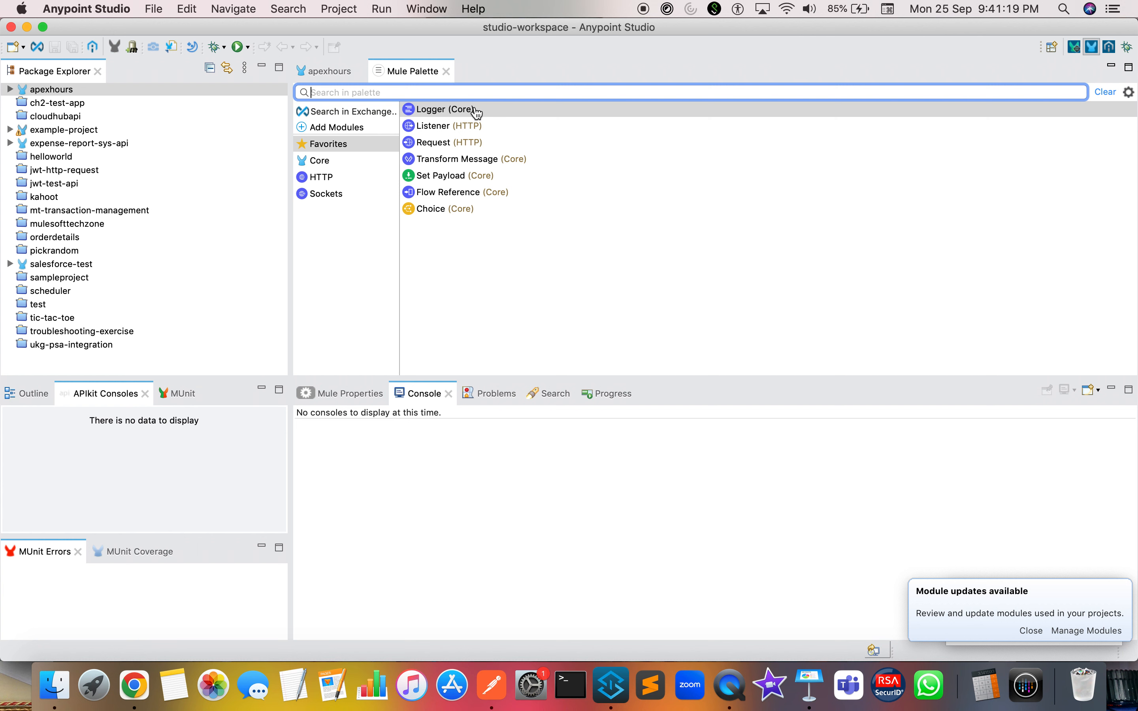
Reset the current perspective to its default layout and confirm the reset
{"action": "left_click", "coordinate": [382, 10]}
{"action": "mouse_move", "coordinate": [238, 10]}
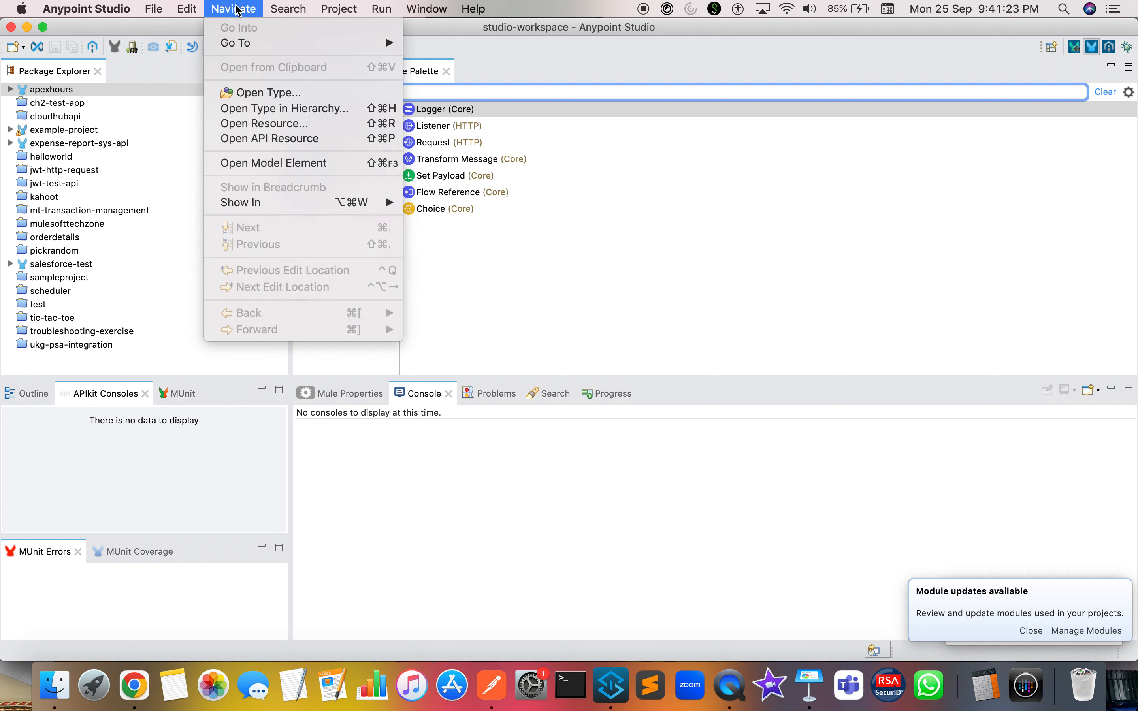
{"action": "mouse_move", "coordinate": [278, 14]}
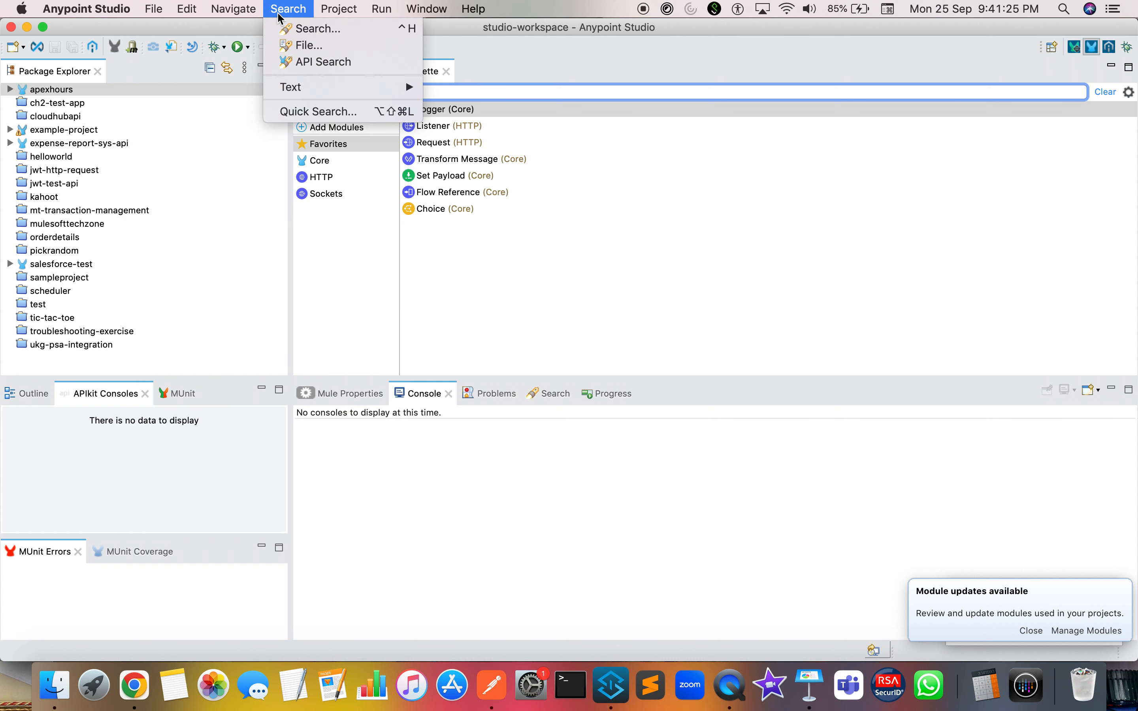
{"action": "mouse_move", "coordinate": [379, 12]}
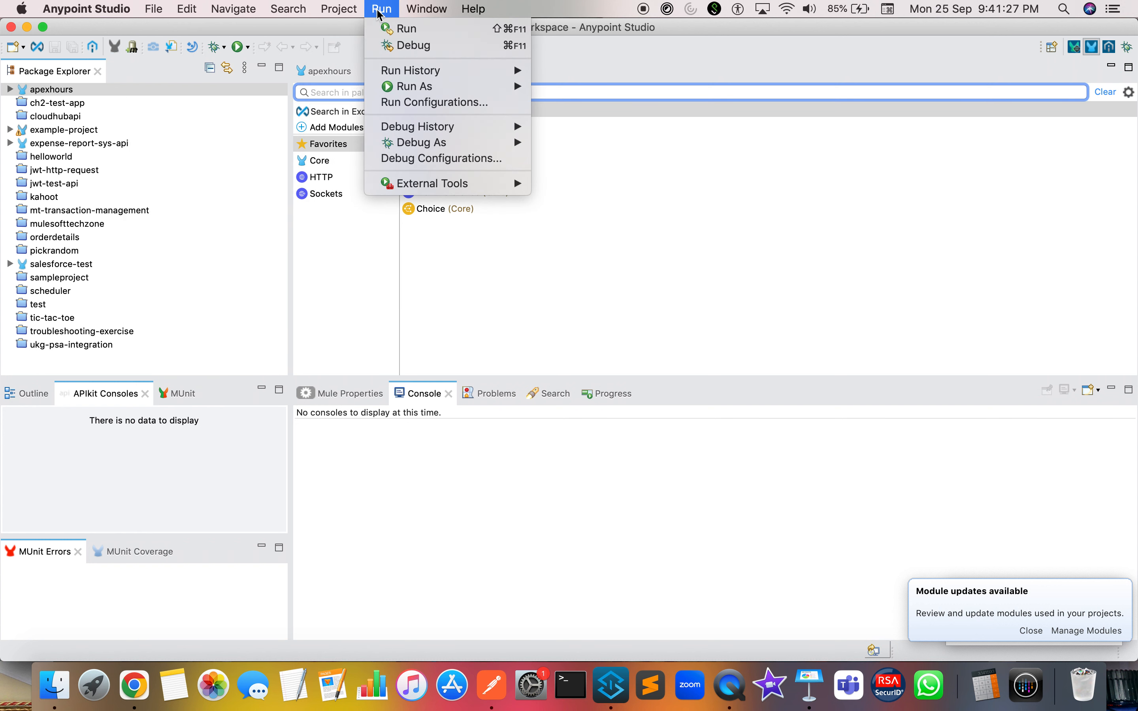
{"action": "mouse_move", "coordinate": [426, 9]}
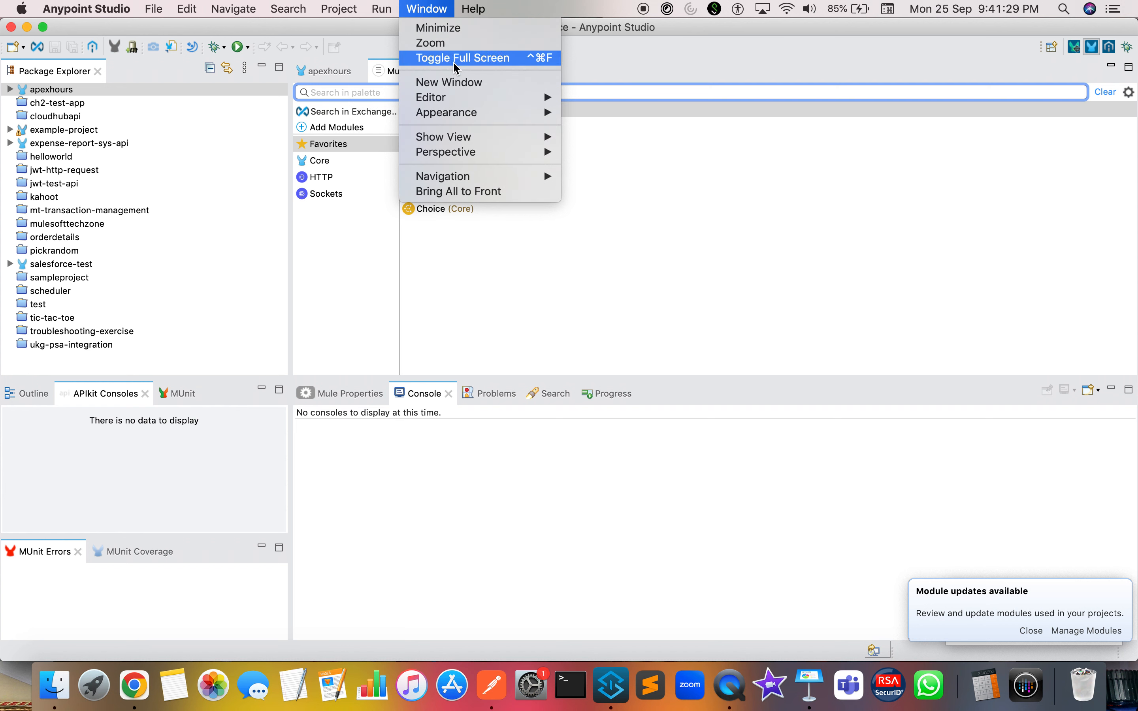
{"action": "mouse_move", "coordinate": [492, 156]}
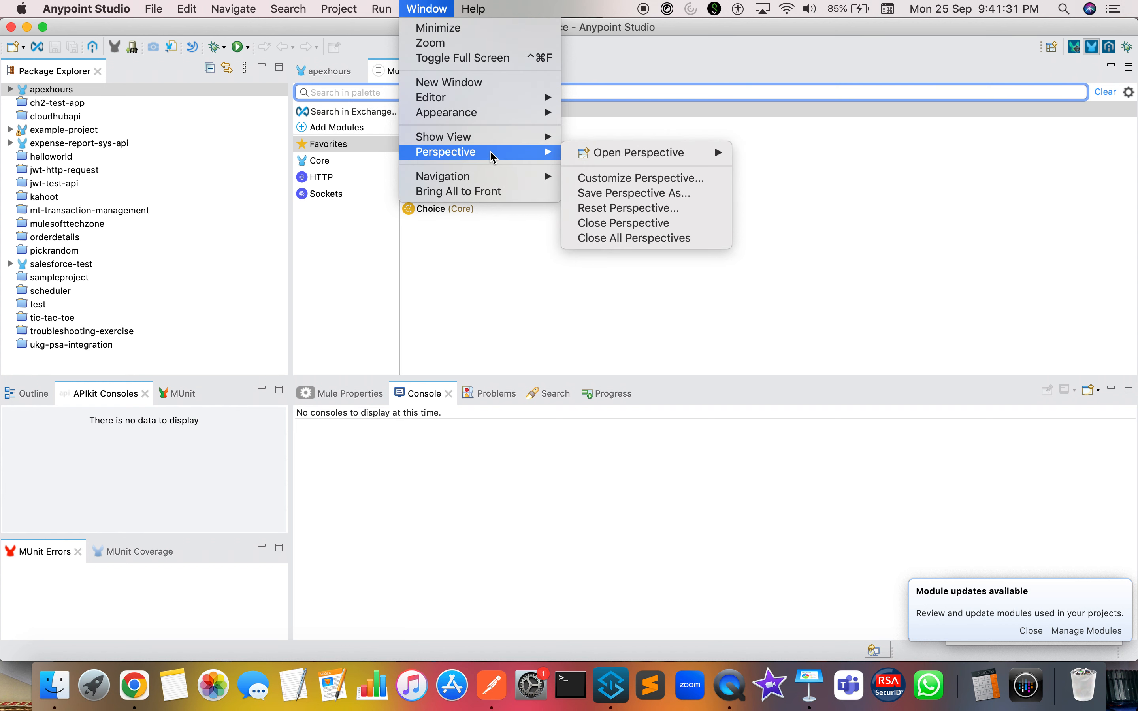
{"action": "left_click", "coordinate": [642, 209]}
{"action": "left_click", "coordinate": [725, 349]}
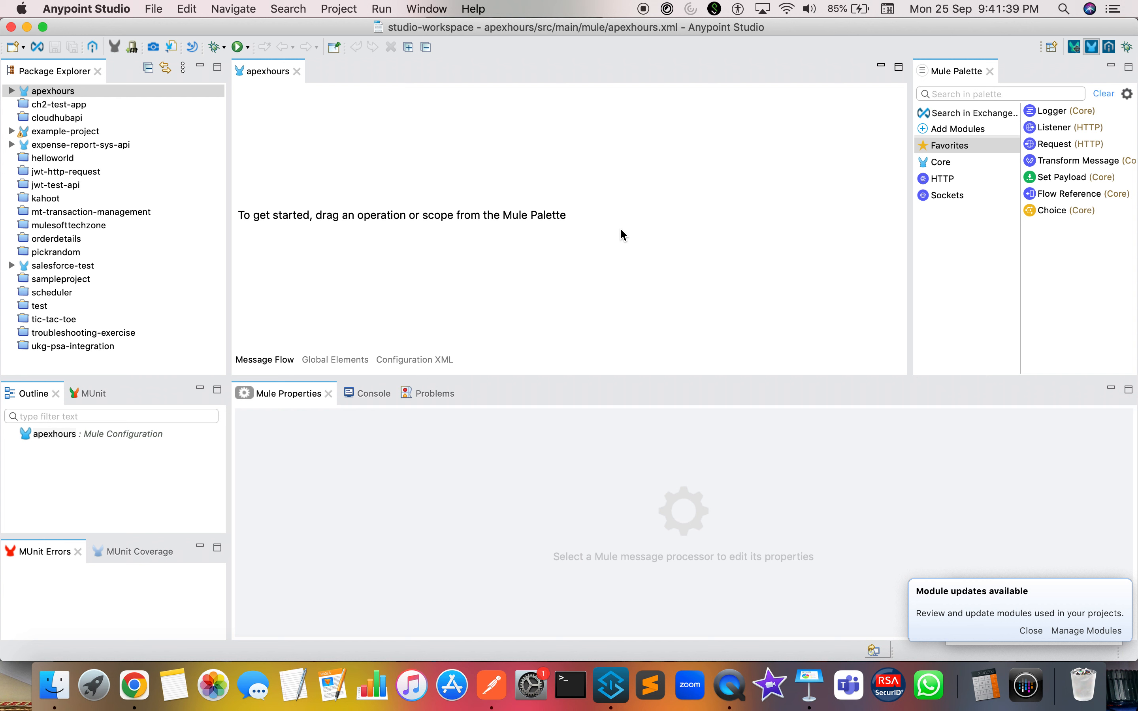
Look again at the available perspective commands, including Reset Perspective, without choosing one
{"action": "left_click", "coordinate": [339, 8]}
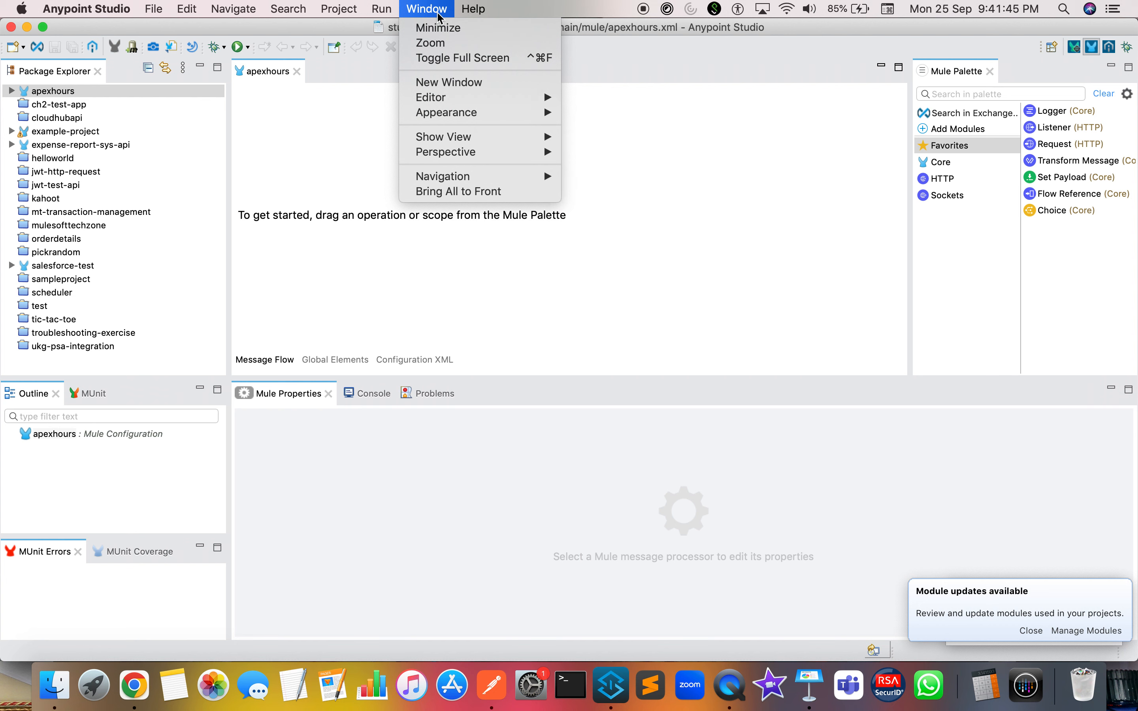
{"action": "mouse_move", "coordinate": [498, 153]}
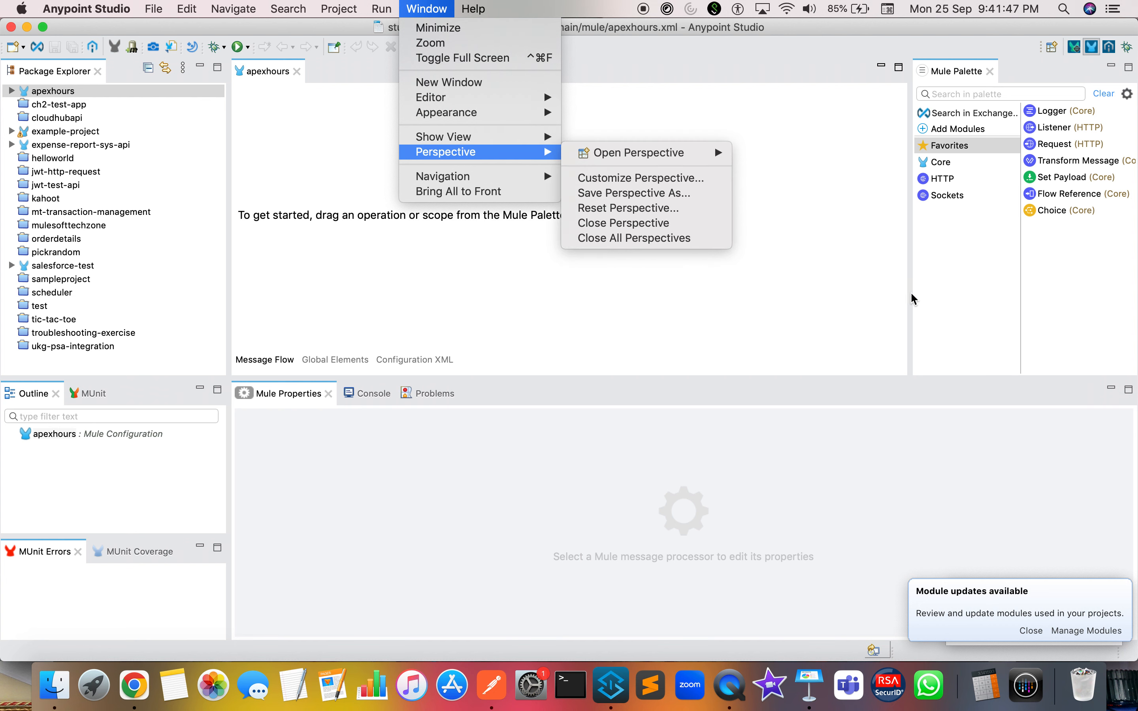
{"action": "left_click", "coordinate": [859, 288]}
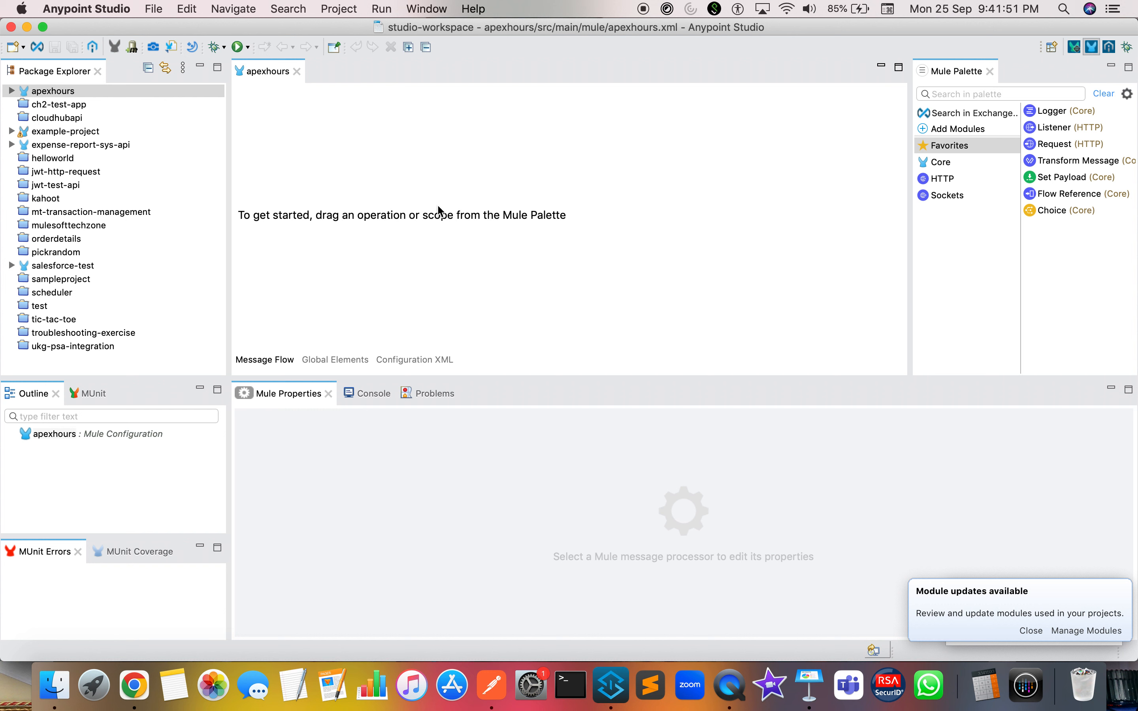
Place a Set Payload component on the empty apexhours canvas, and delete the flow containing it again
{"action": "left_click_drag", "start_coordinate": [1075, 177], "coordinate": [458, 212]}
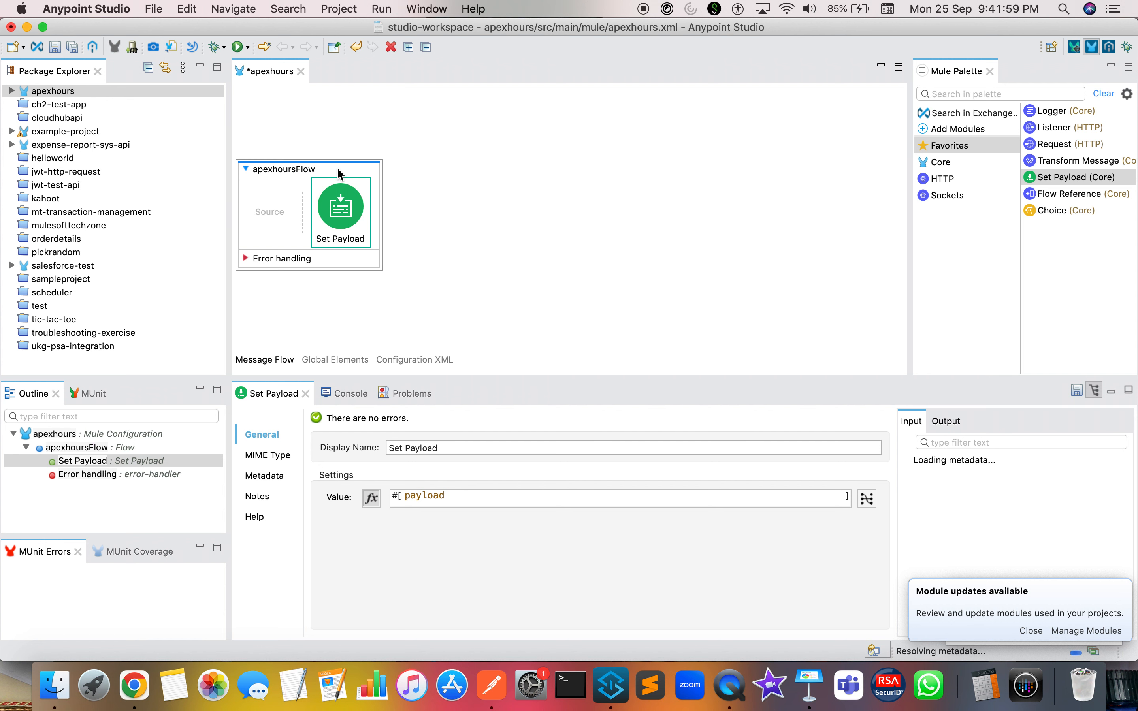
{"action": "left_click", "coordinate": [270, 171]}
{"action": "right_click", "coordinate": [270, 173]}
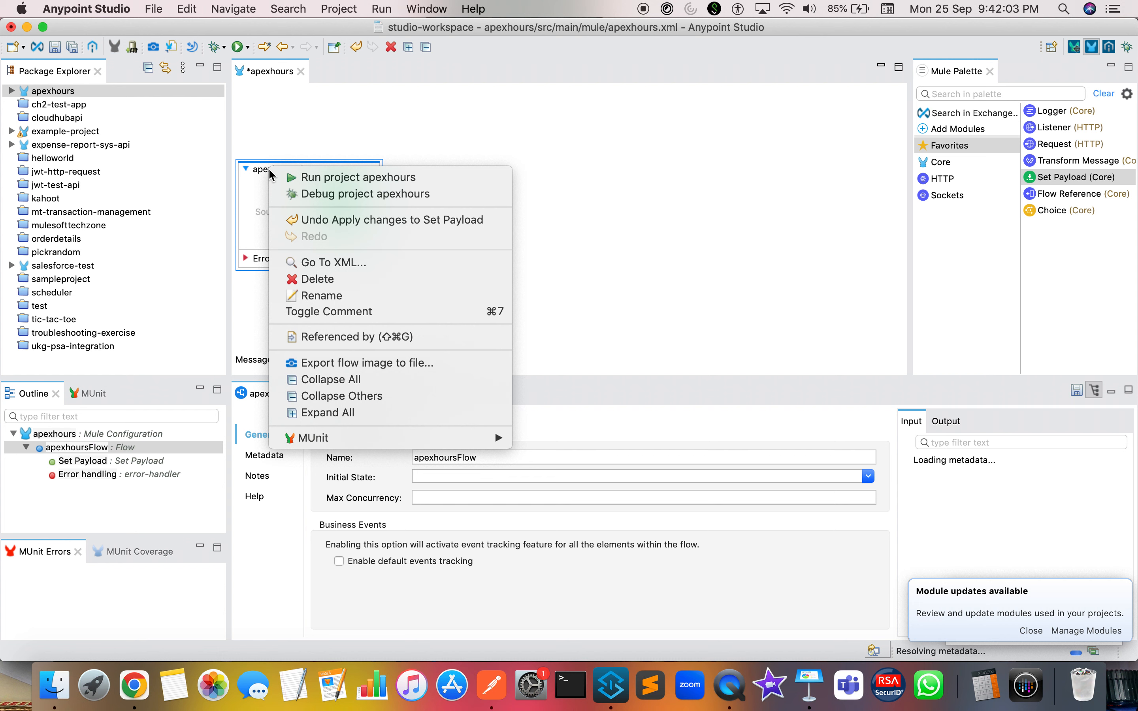
{"action": "left_click", "coordinate": [318, 279]}
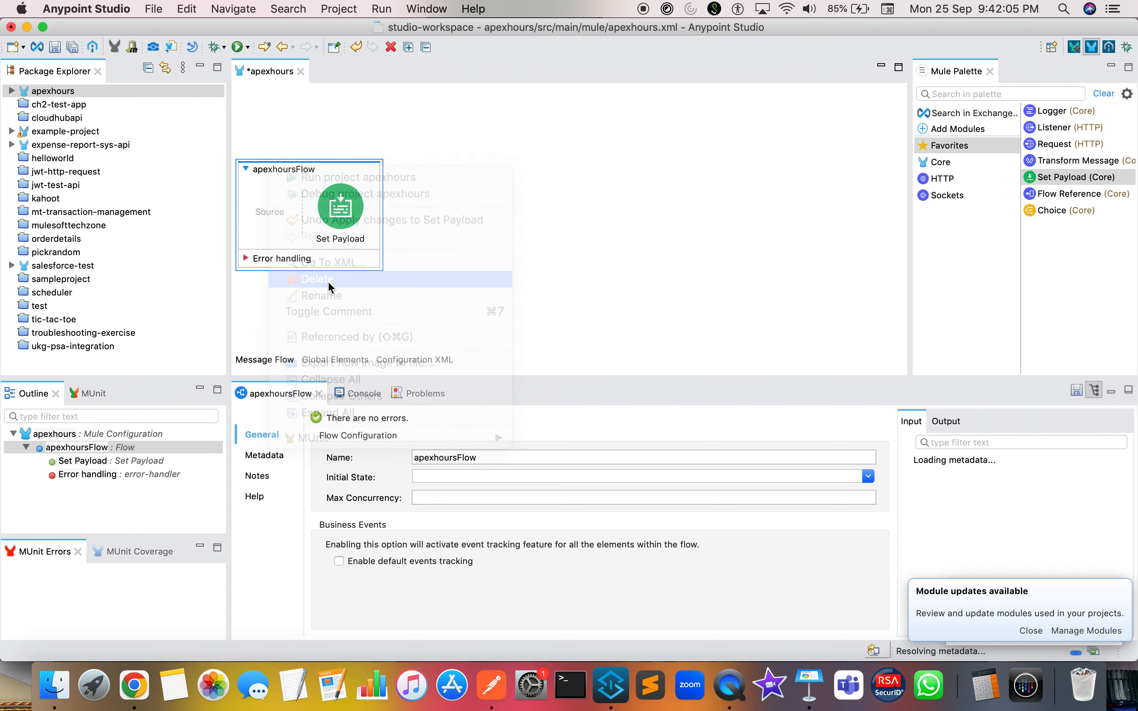
{"action": "key", "text": "super+s"}
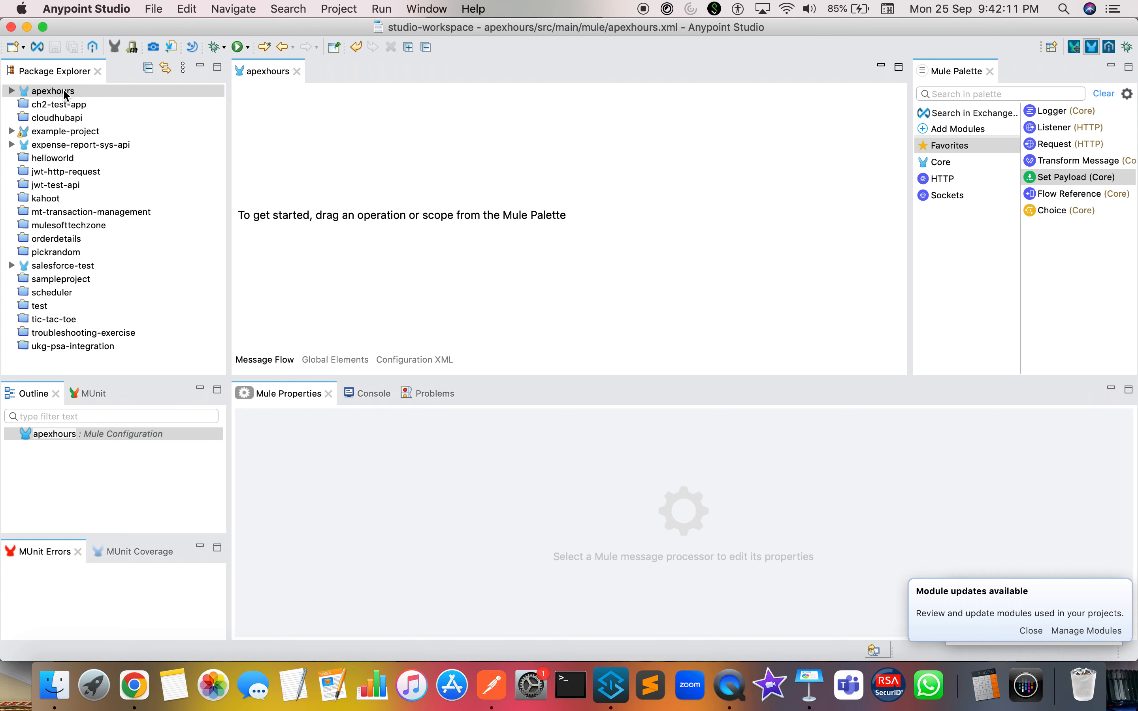
Switch to the Keynote presentation, play it from slide 8, and advance to the first point of the Mule Project Structure slide
{"action": "left_click", "coordinate": [66, 92]}
{"action": "key", "text": "ctrl+Right"}
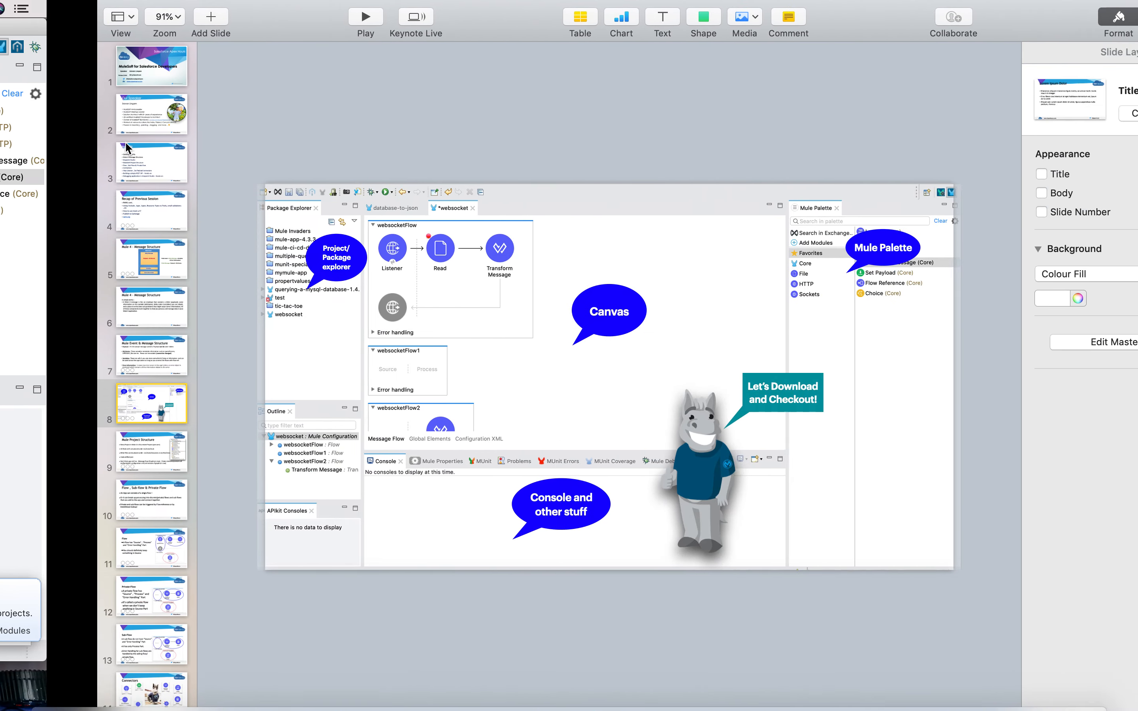
{"action": "left_click", "coordinate": [268, 17]}
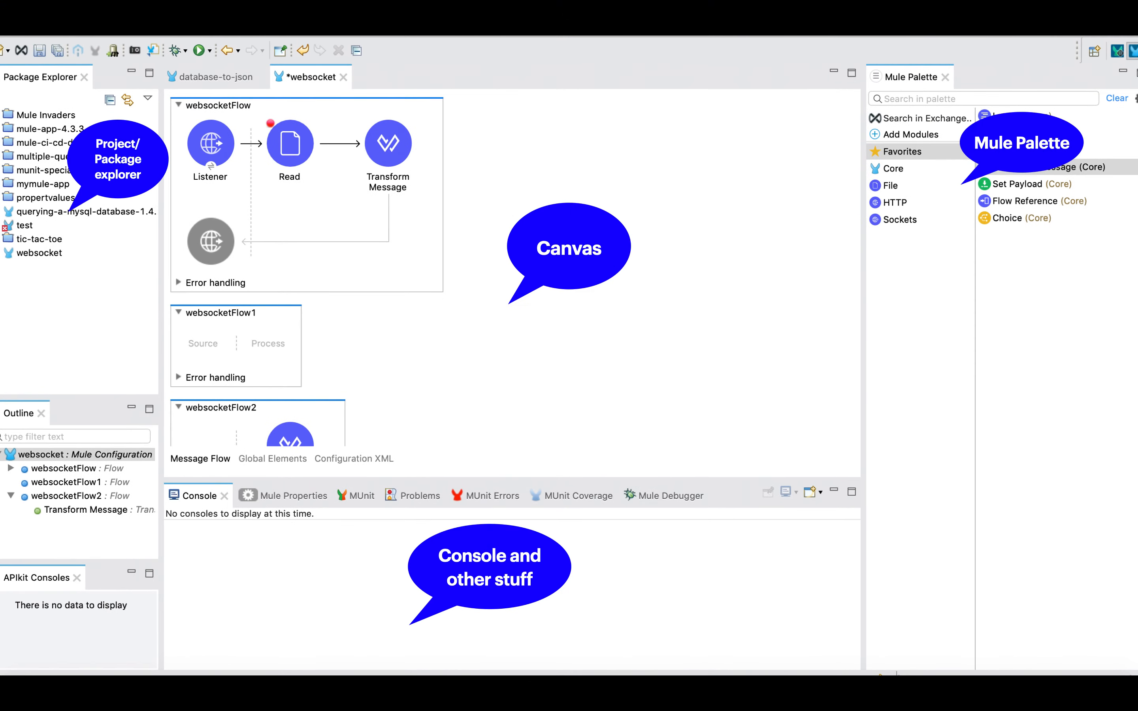
{"action": "key", "text": "Right"}
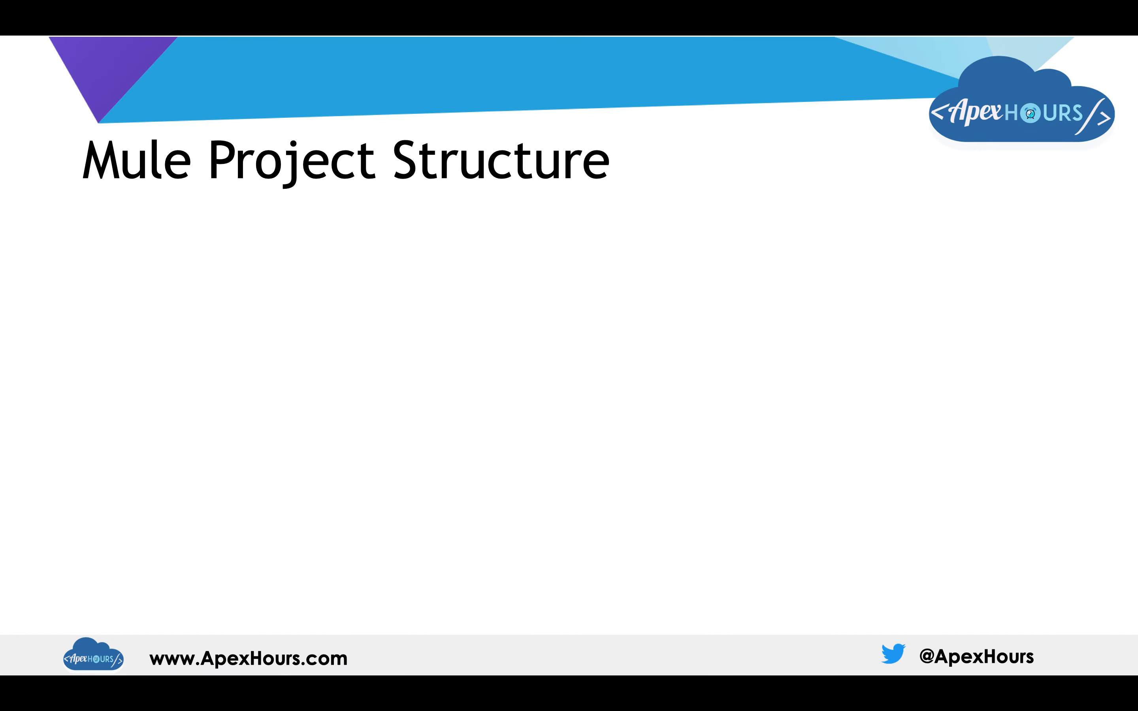
{"action": "key", "text": "Right"}
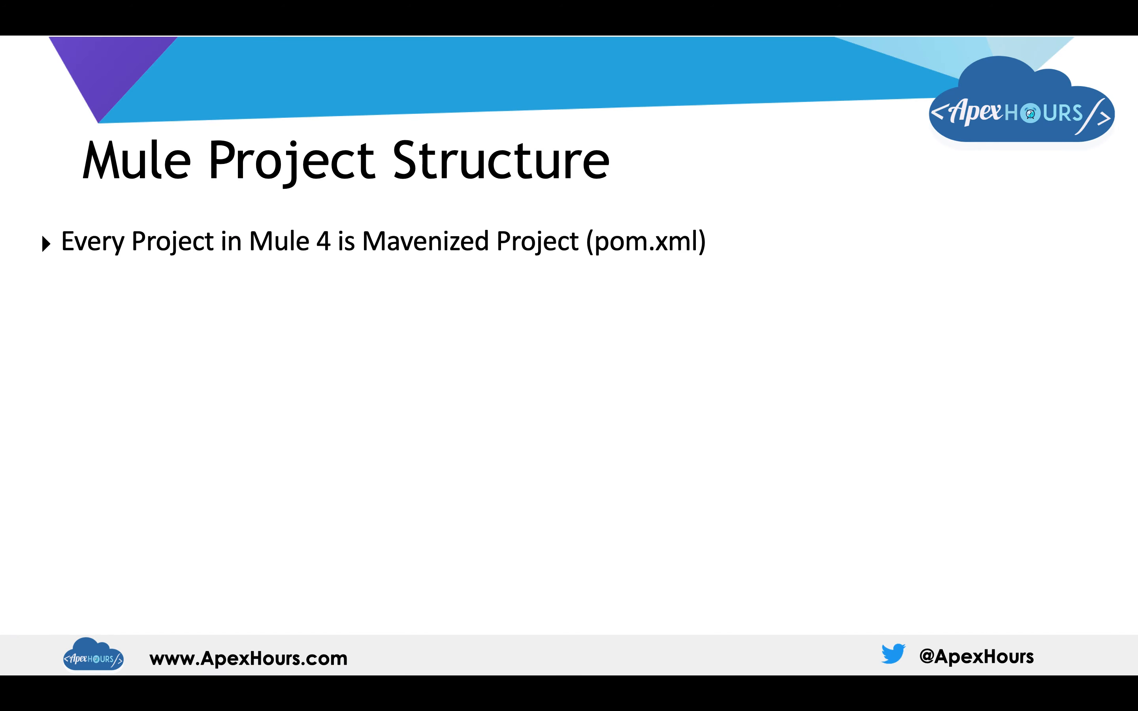
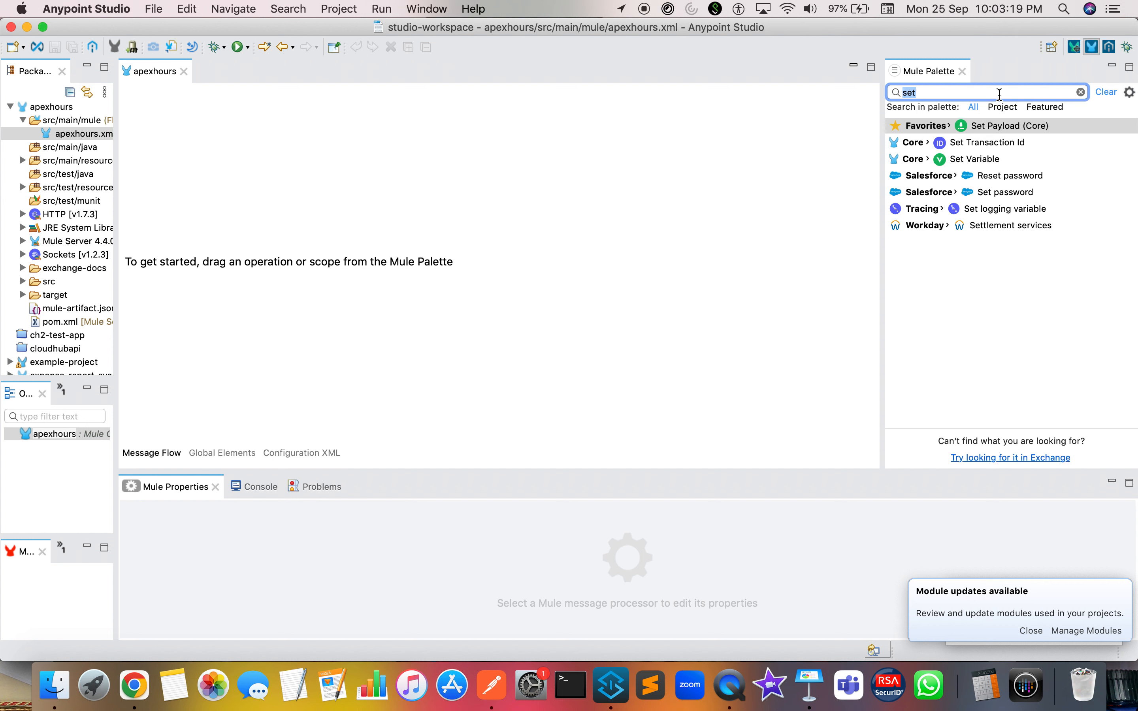
Find the Flow scope in the Mule Palette and place it on the empty apexhours canvas
{"action": "type", "text": "flow"}
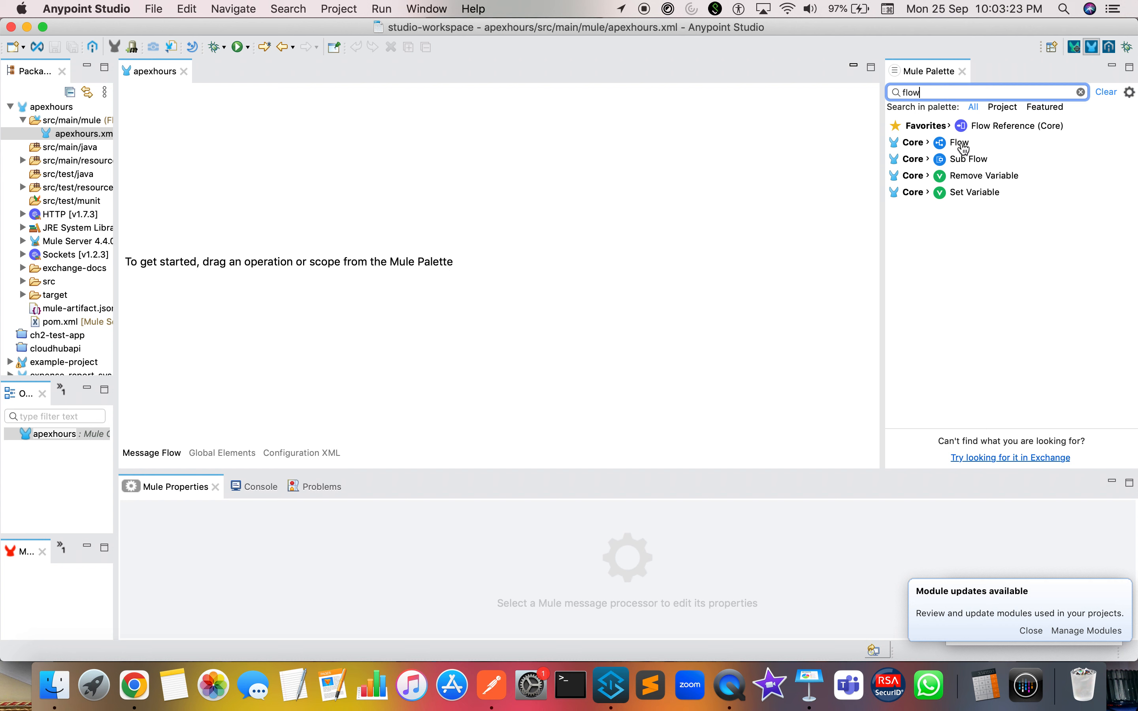
{"action": "left_click_drag", "start_coordinate": [960, 143], "coordinate": [308, 251]}
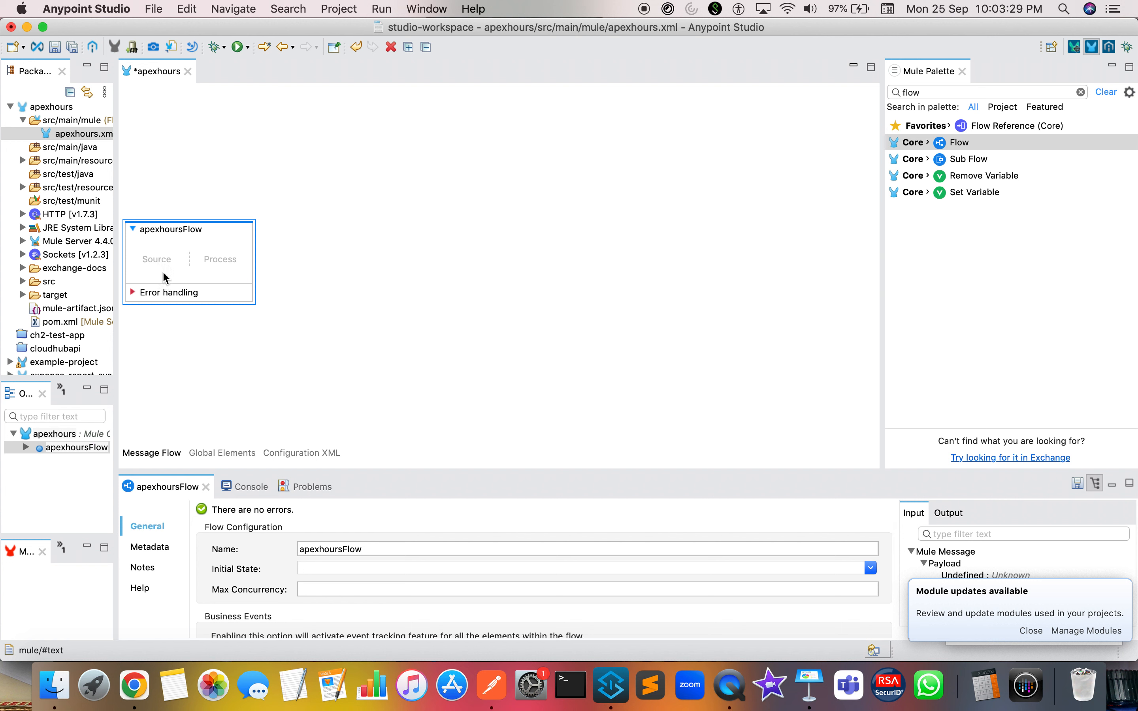
Search the Mule Palette for http components, and clear the search
{"action": "double_click", "coordinate": [935, 93]}
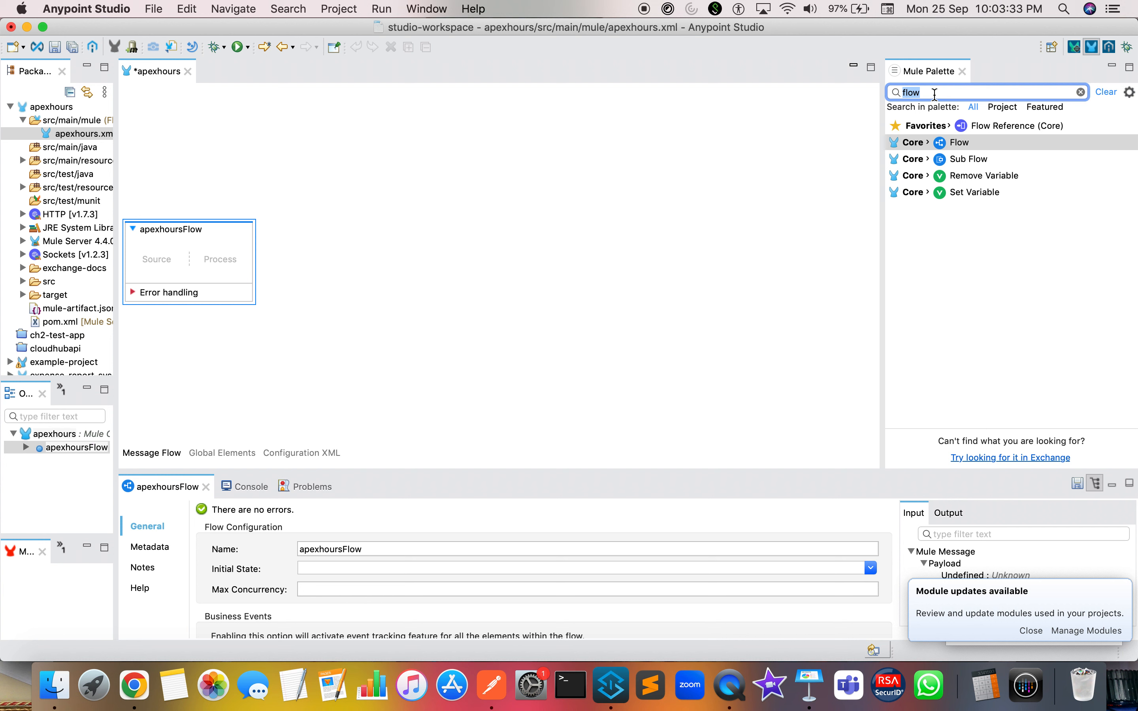
{"action": "key", "text": "BackSpace"}
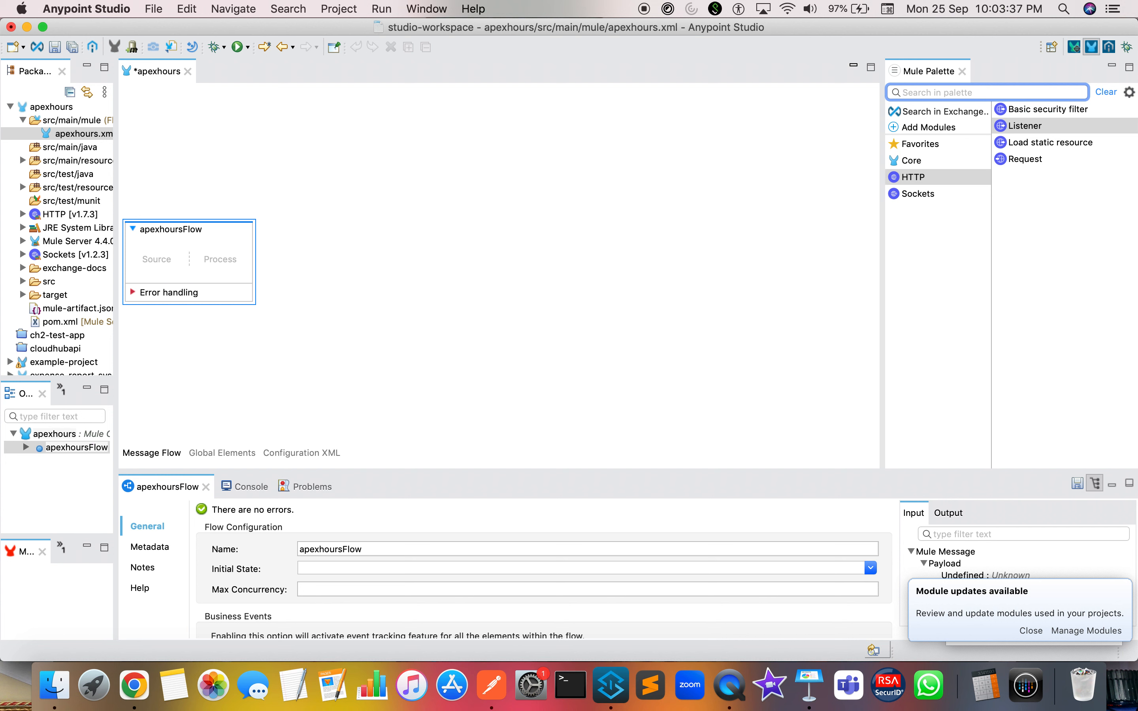
{"action": "type", "text": "http"}
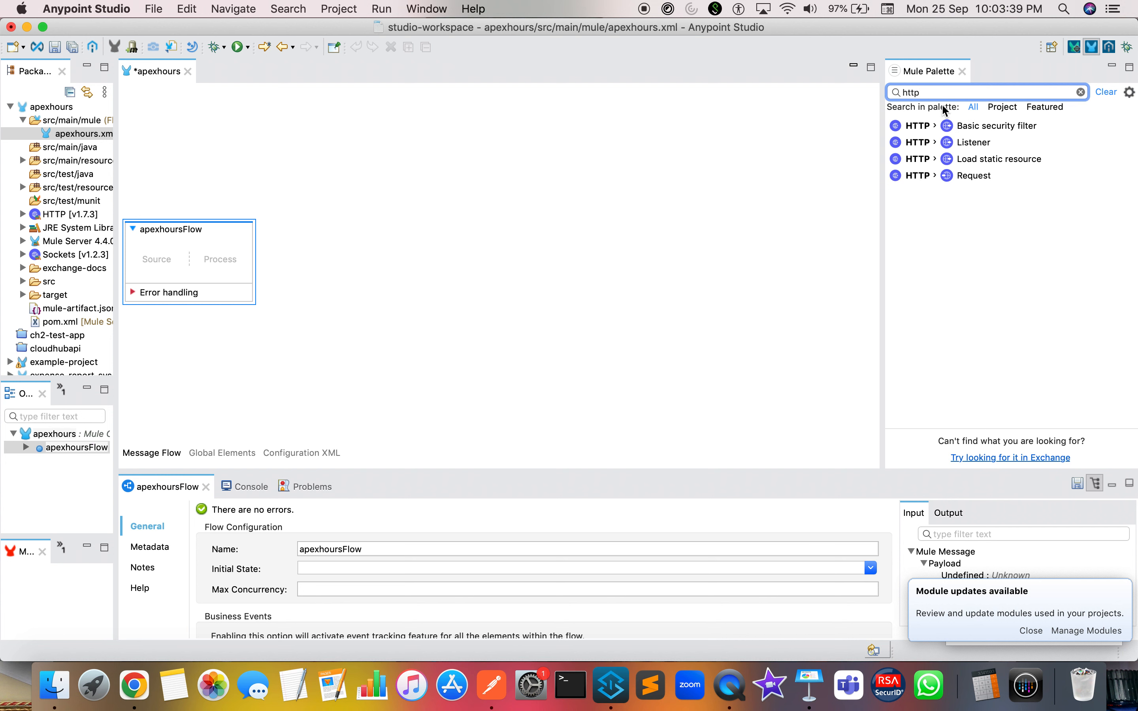
{"action": "left_click", "coordinate": [1112, 92]}
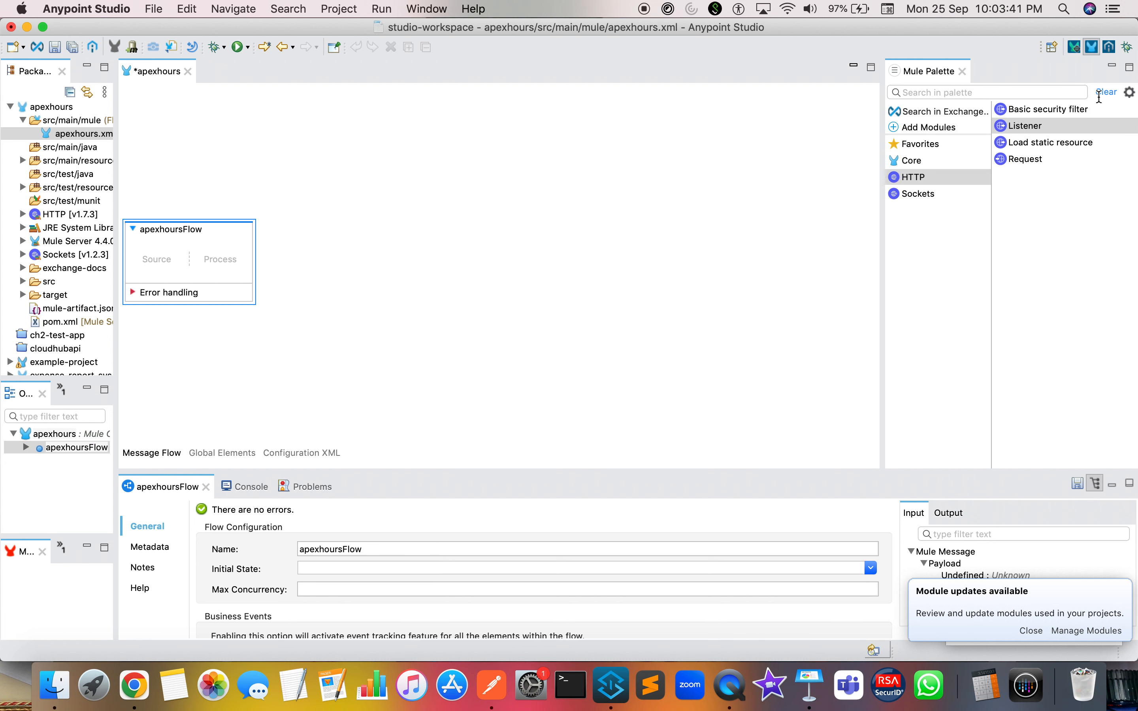
Browse the palette's HTTP, Core and Sockets modules, and place an HTTP Listener in the Source area of the flow
{"action": "left_click", "coordinate": [908, 179]}
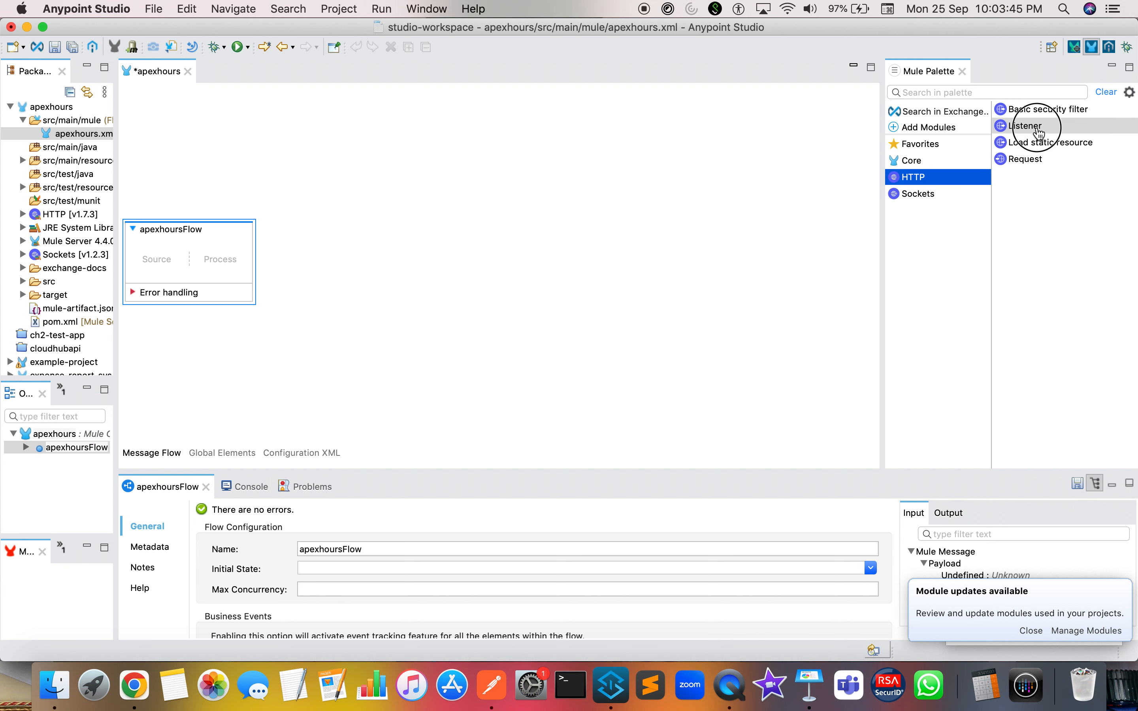
{"action": "left_click", "coordinate": [1028, 126]}
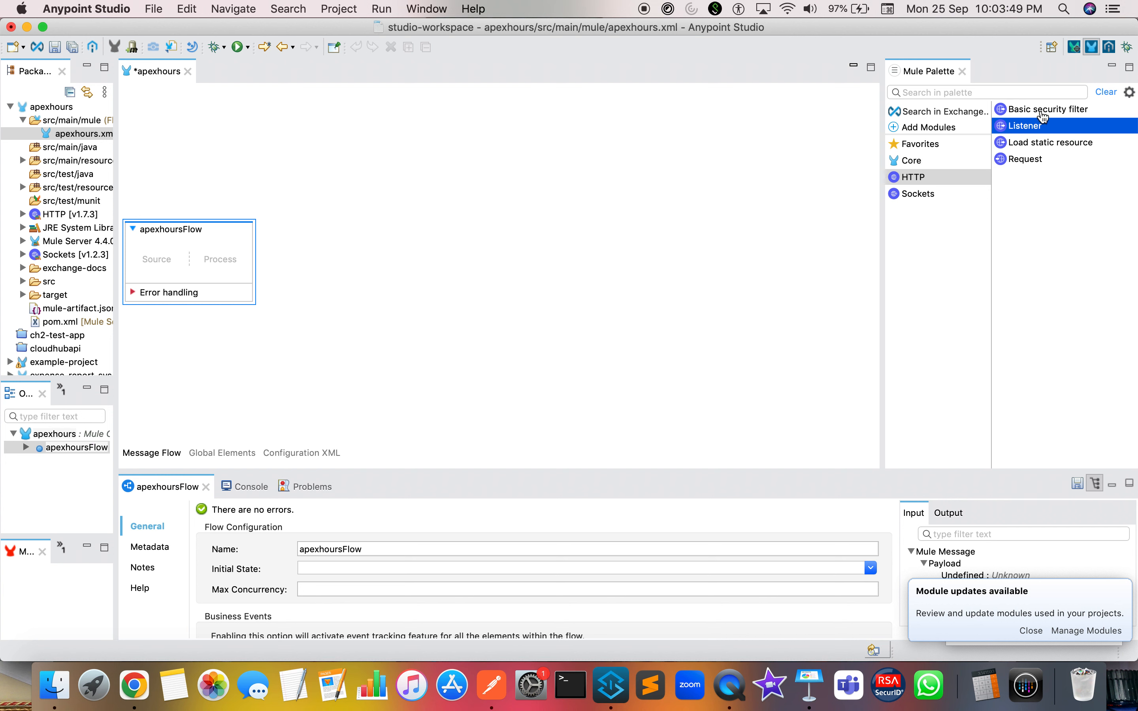
{"action": "left_click", "coordinate": [913, 160]}
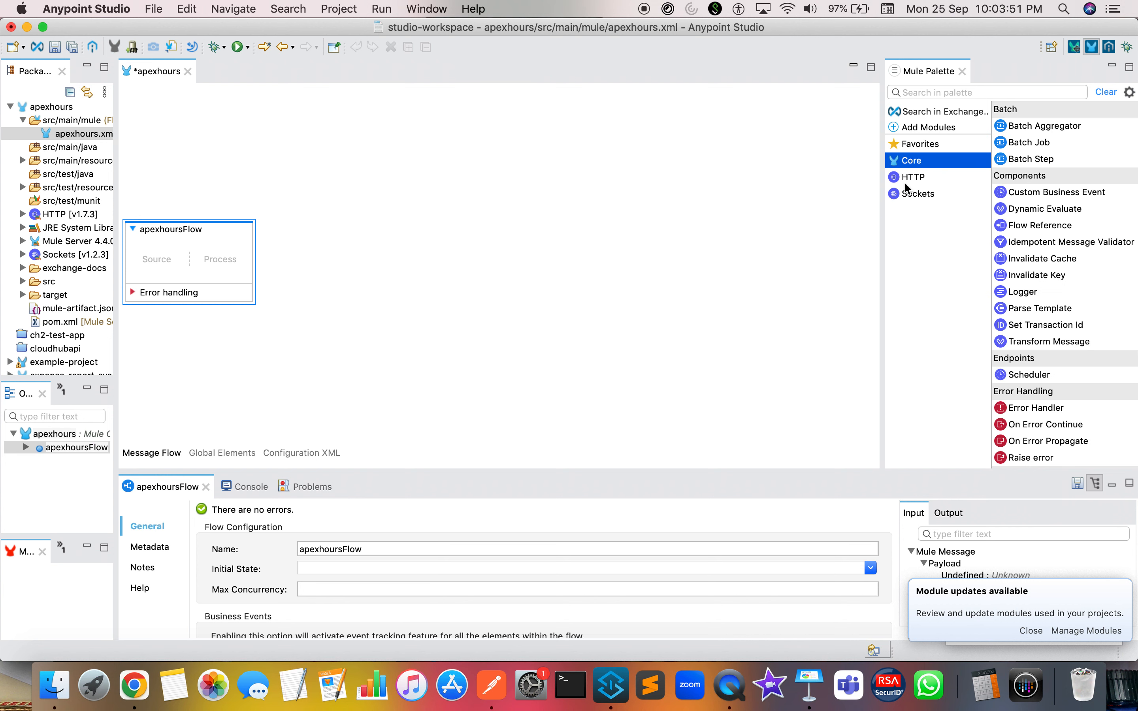
{"action": "left_click", "coordinate": [910, 192]}
{"action": "left_click", "coordinate": [915, 178]}
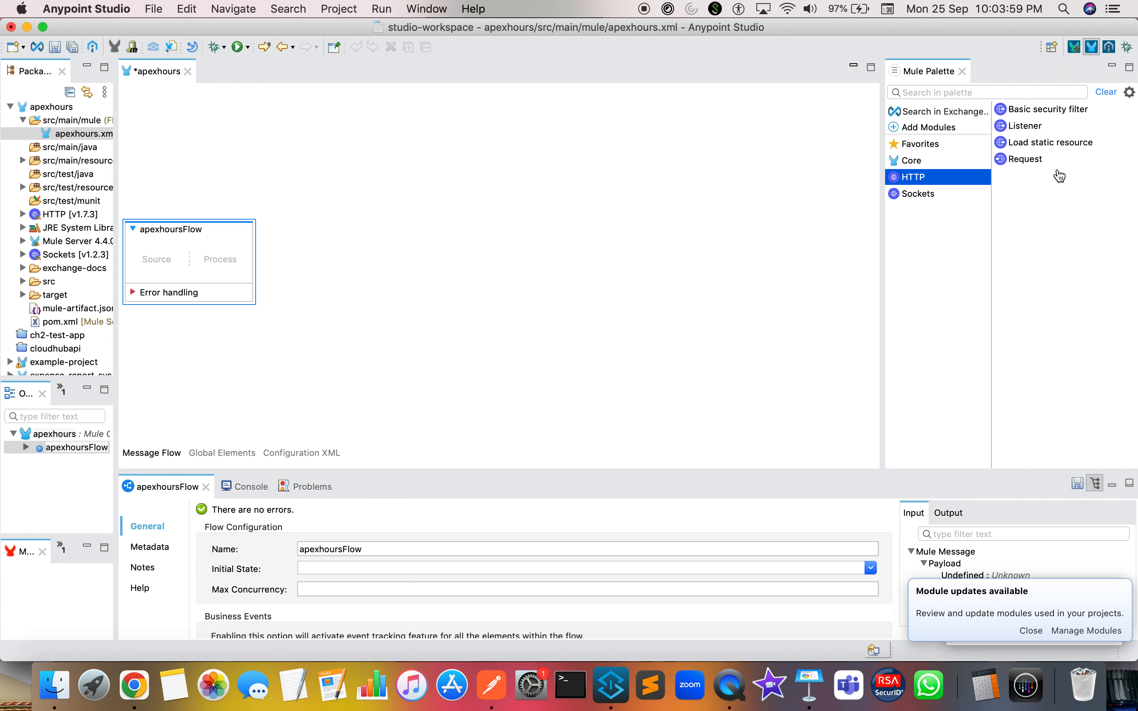
{"action": "left_click", "coordinate": [1033, 131]}
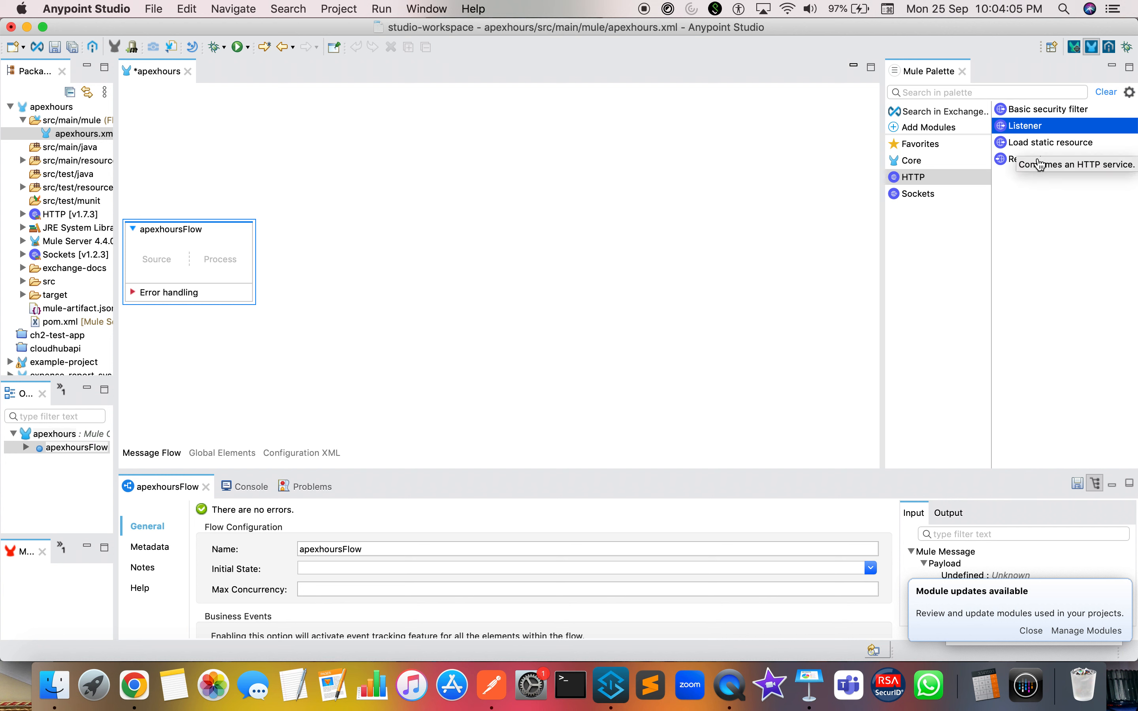
{"action": "left_click_drag", "start_coordinate": [1035, 126], "coordinate": [158, 259]}
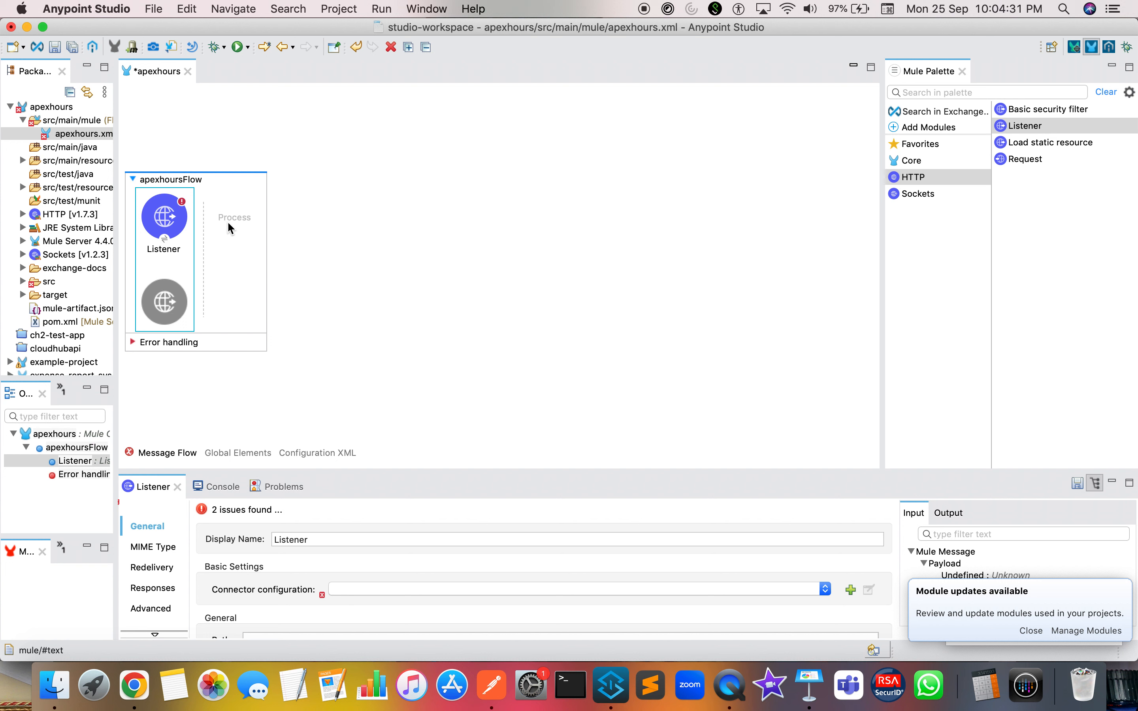
Search the Mule Palette for set components, select Set Payload, and clear the search
{"action": "left_click", "coordinate": [923, 94]}
{"action": "type", "text": "s"}
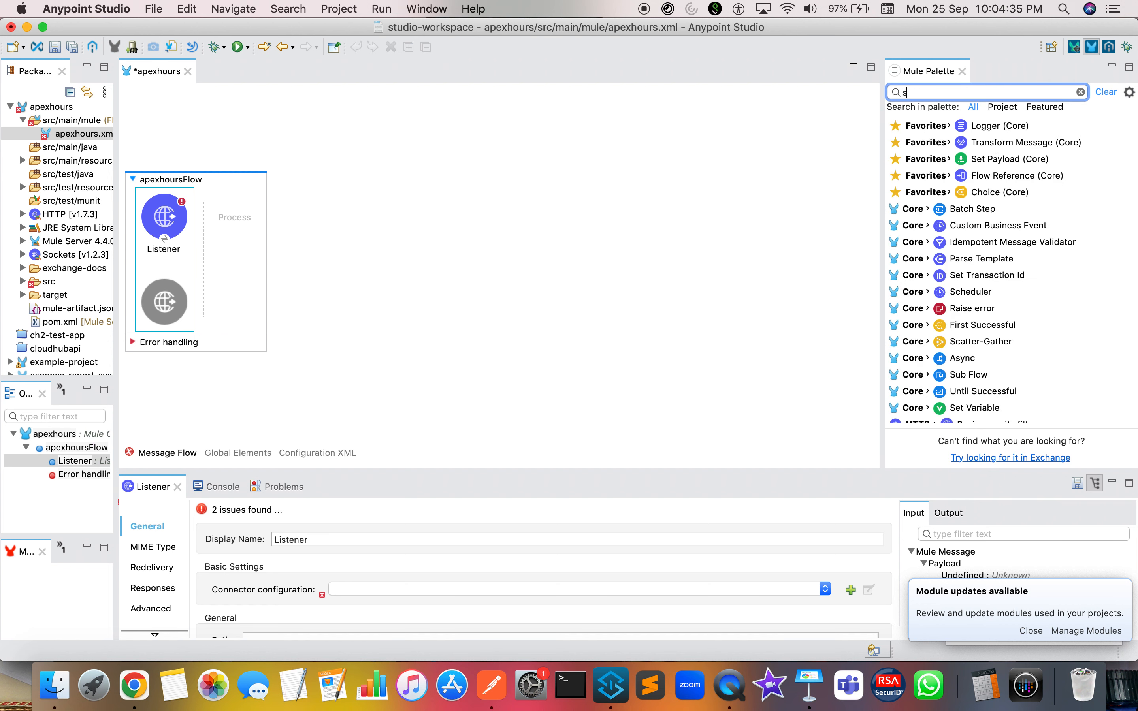
{"action": "key", "text": "BackSpace"}
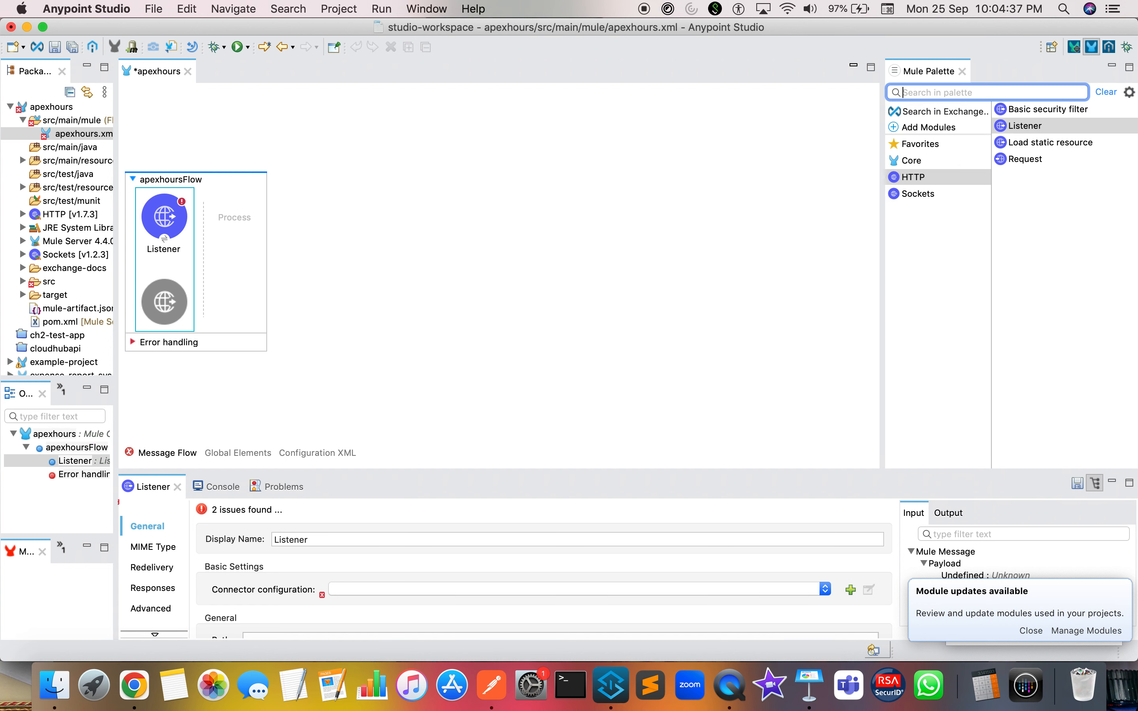
{"action": "type", "text": "set"}
{"action": "left_click", "coordinate": [1007, 134]}
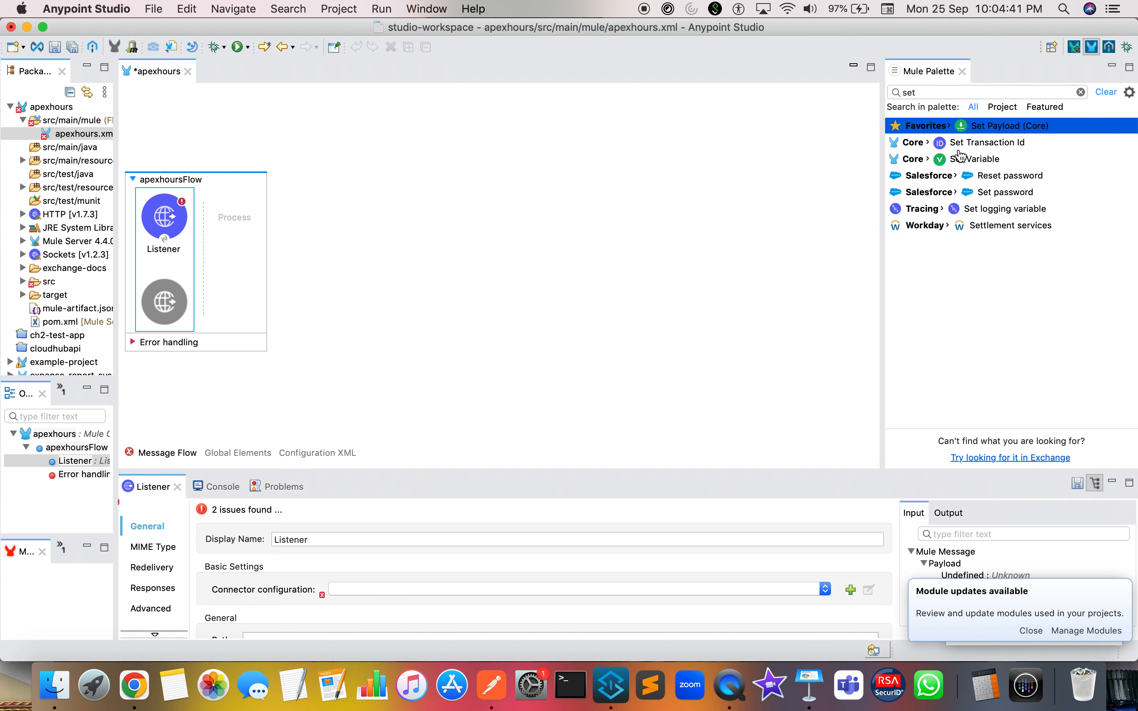
{"action": "left_click", "coordinate": [1109, 93]}
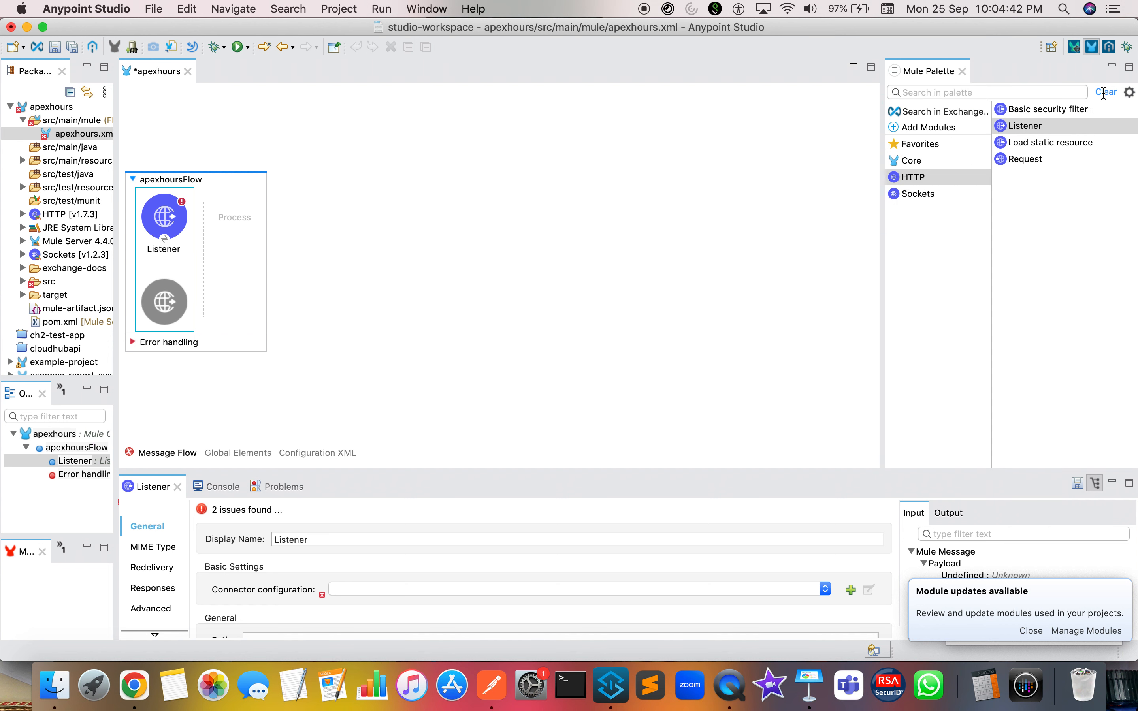
Find Set Payload among the Core transformers and place it on the empty canvas outside apexhoursFlow
{"action": "left_click", "coordinate": [909, 162]}
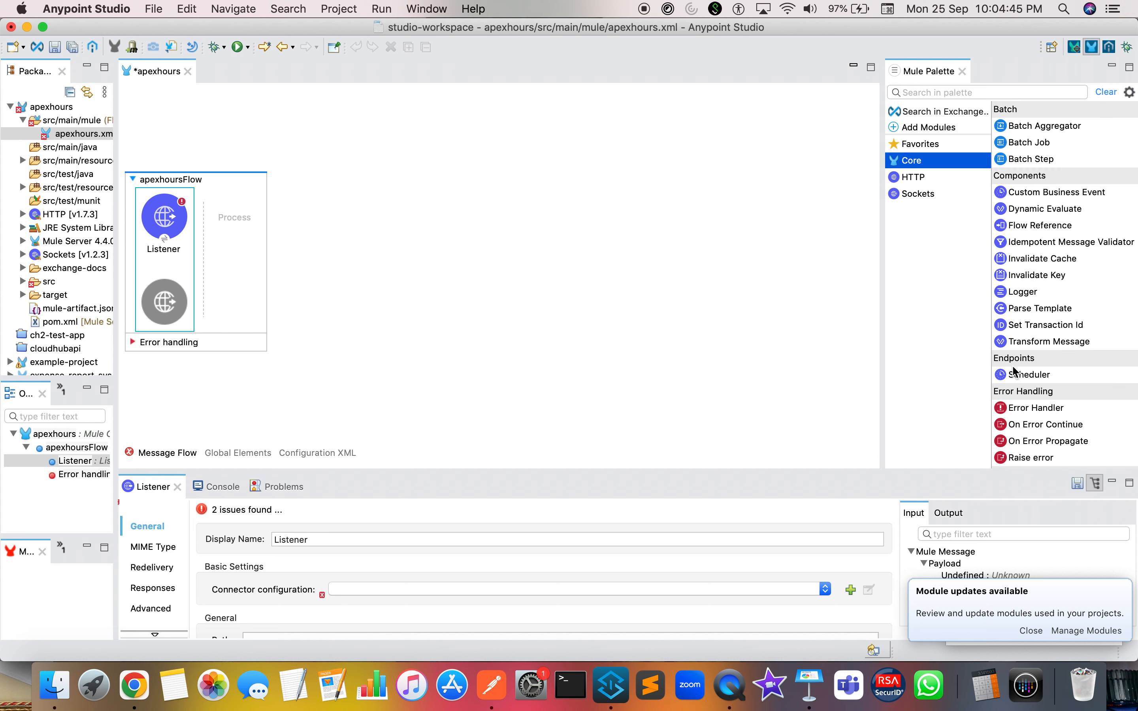
{"action": "scroll", "coordinate": [1014, 339], "scroll_direction": "down", "scroll_amount": 3}
{"action": "scroll", "coordinate": [1018, 377], "scroll_direction": "down", "scroll_amount": 5}
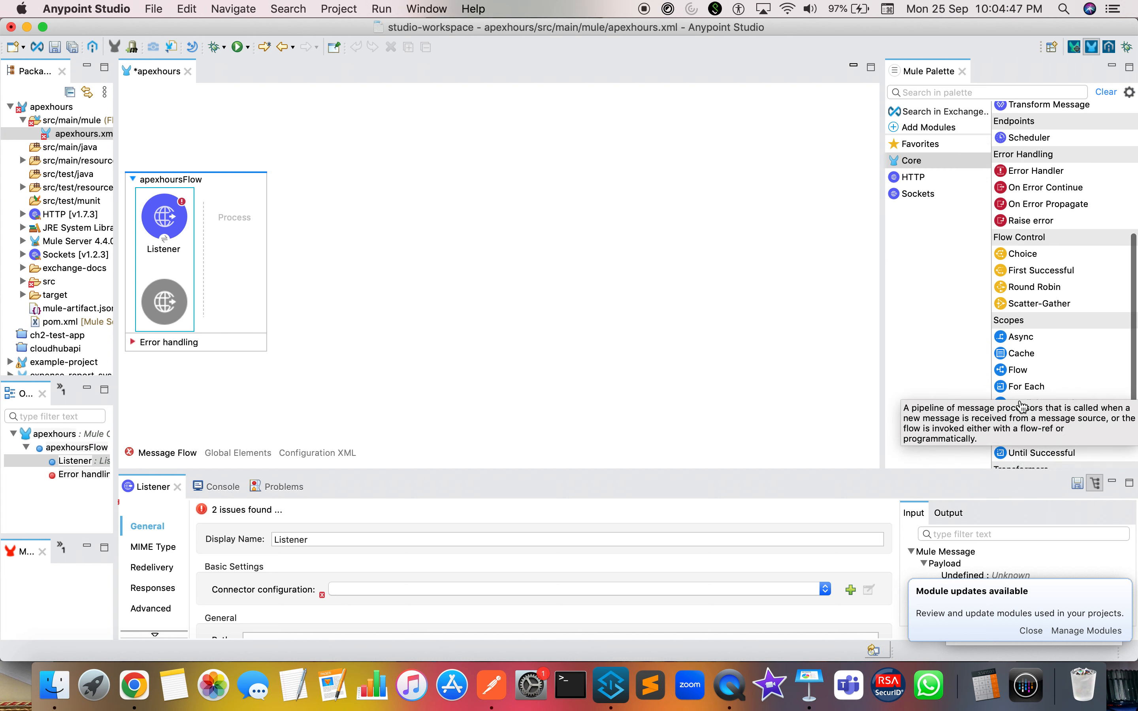
{"action": "scroll", "coordinate": [1045, 256], "scroll_direction": "down", "scroll_amount": 6}
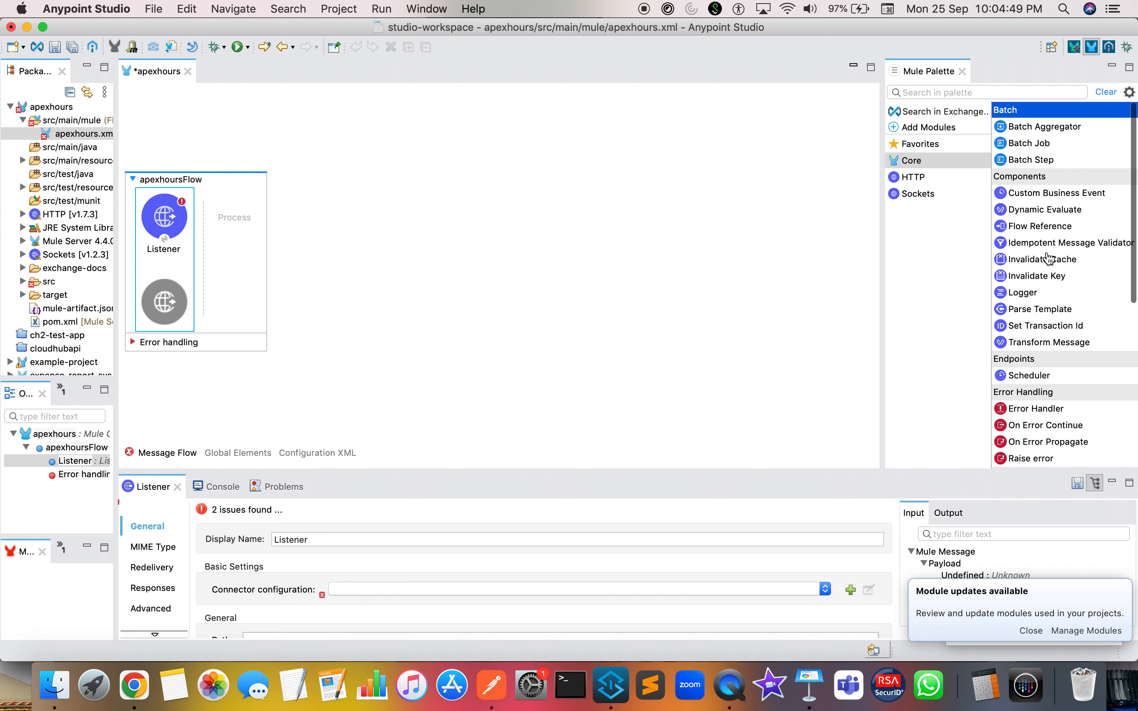
{"action": "left_click", "coordinate": [1032, 445]}
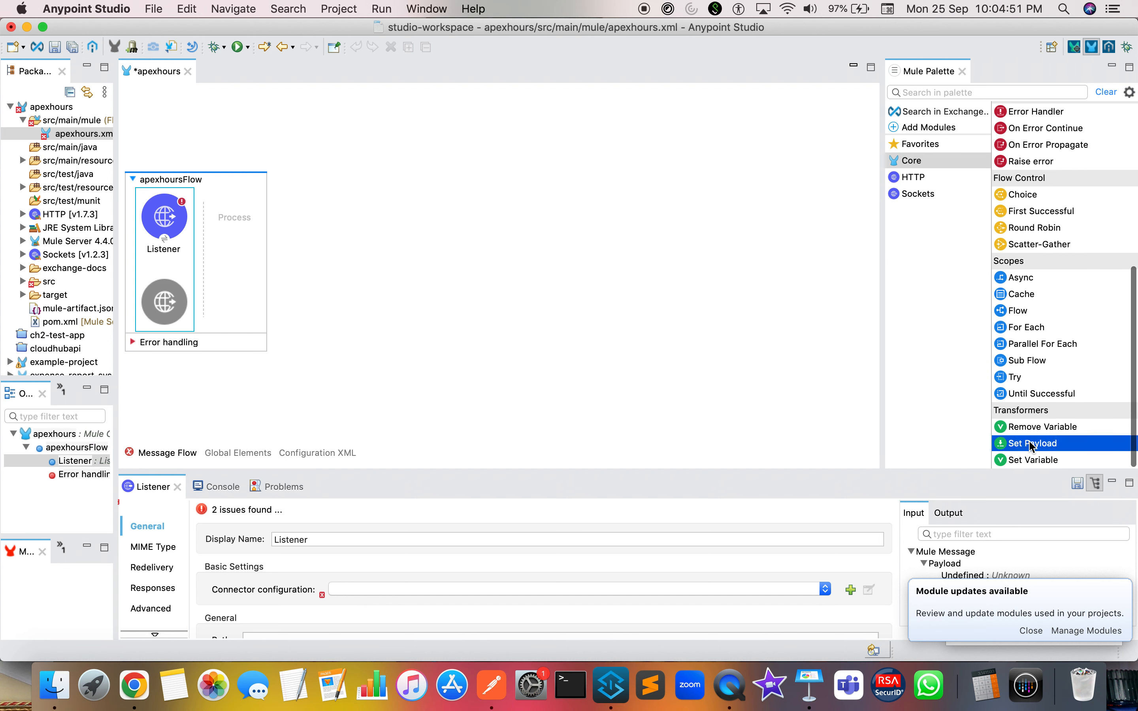
{"action": "left_click_drag", "start_coordinate": [1034, 457], "coordinate": [371, 161]}
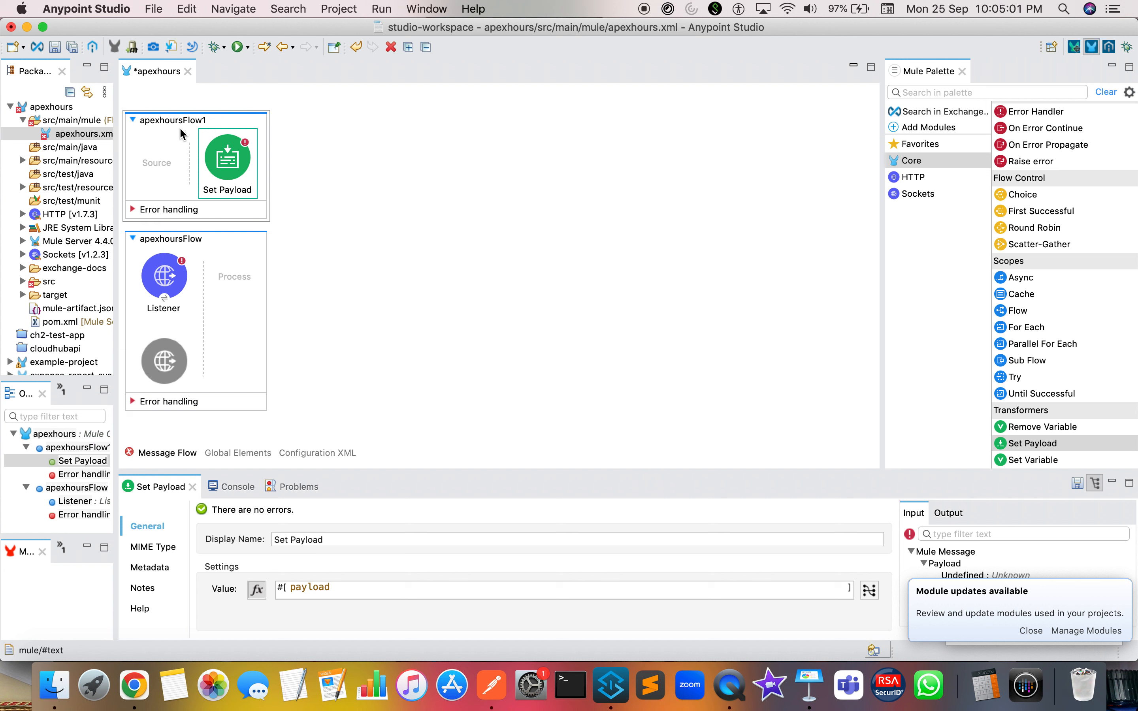
Delete the extra apexhoursFlow1 flow with its Set Payload component, and save the file
{"action": "left_click", "coordinate": [195, 119]}
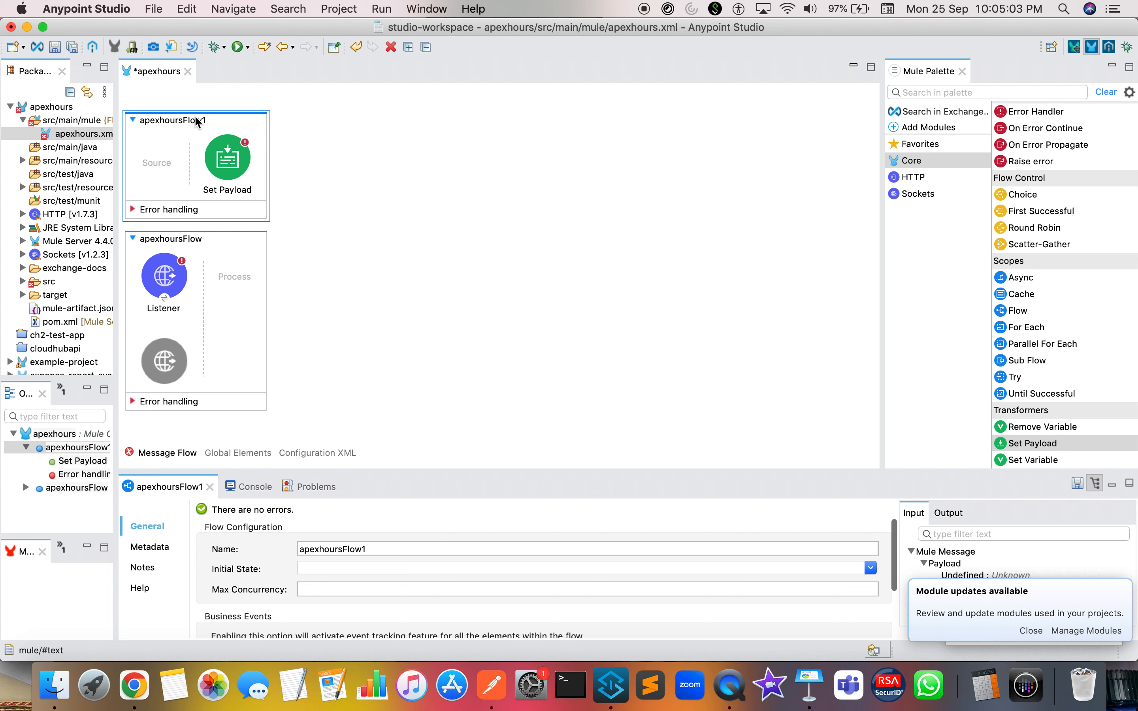
{"action": "key", "text": "Delete"}
{"action": "key", "text": "super+s"}
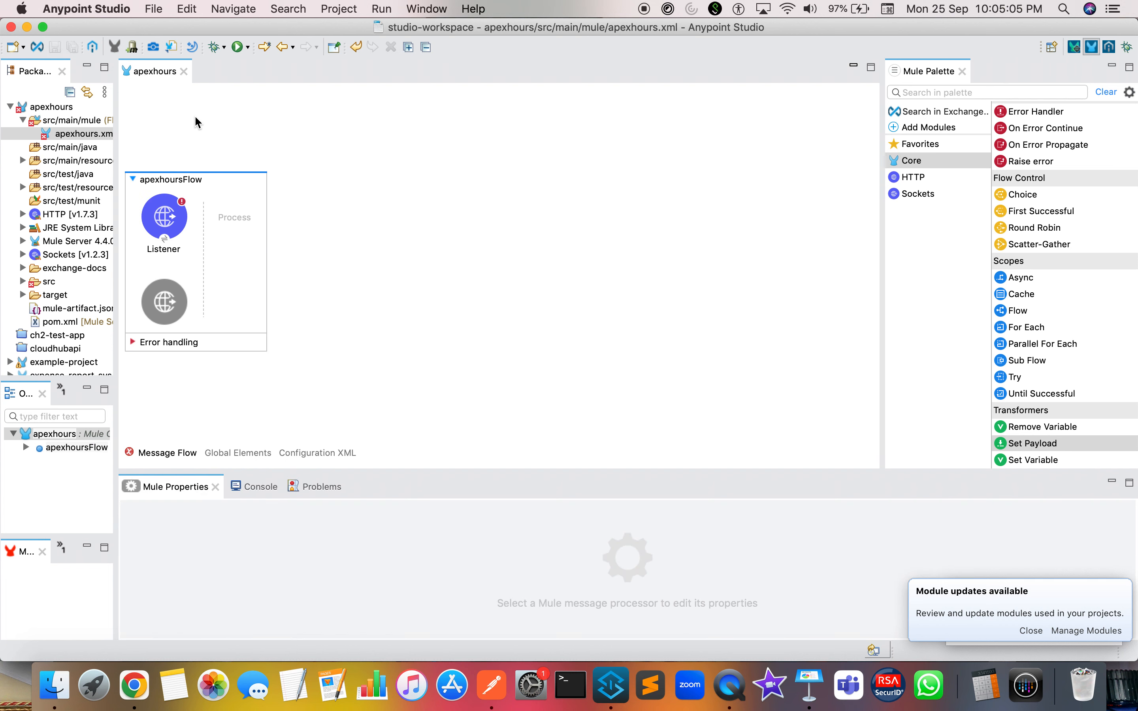
Place a Set Payload component in the Process area of apexhoursFlow, after the Listener
{"action": "left_click_drag", "start_coordinate": [1037, 444], "coordinate": [241, 219]}
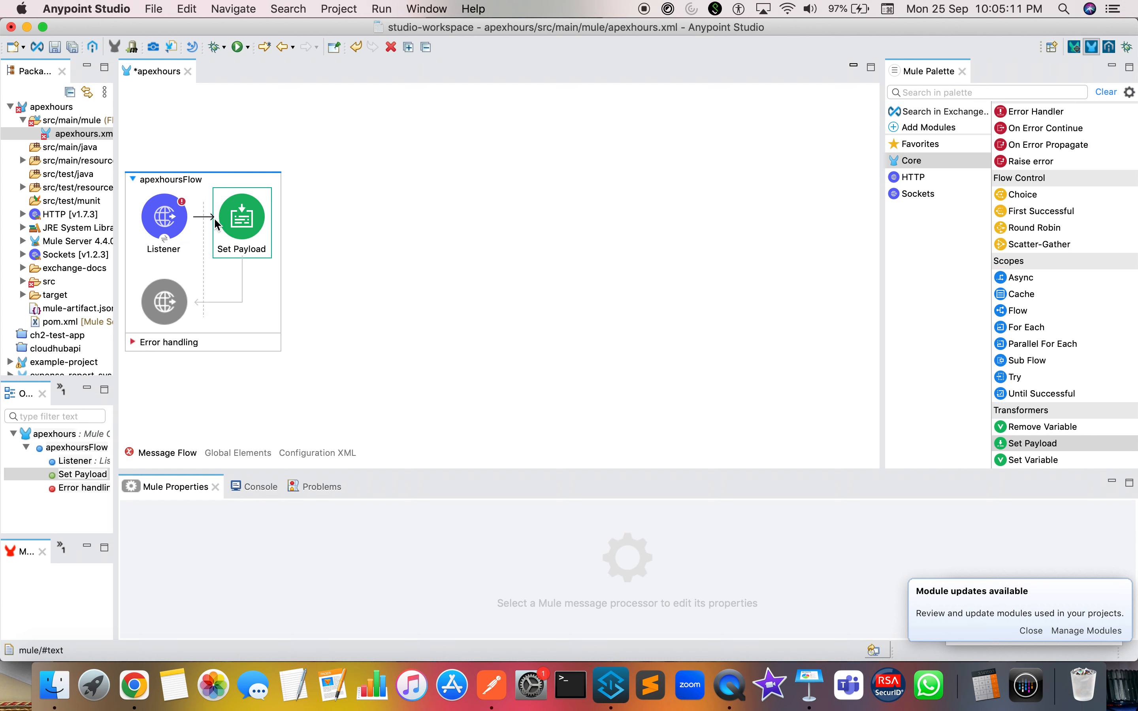
Look over the properties of the Listener and Set Payload components in turn, and save the file
{"action": "left_click", "coordinate": [168, 222]}
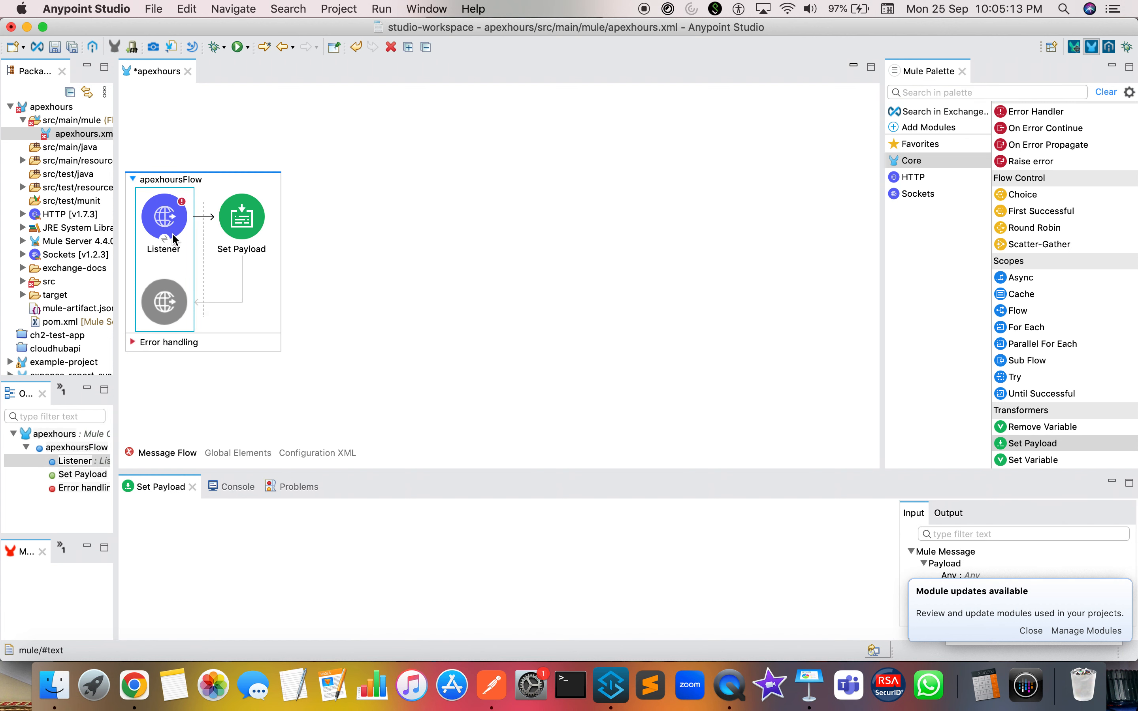
{"action": "left_click", "coordinate": [253, 227]}
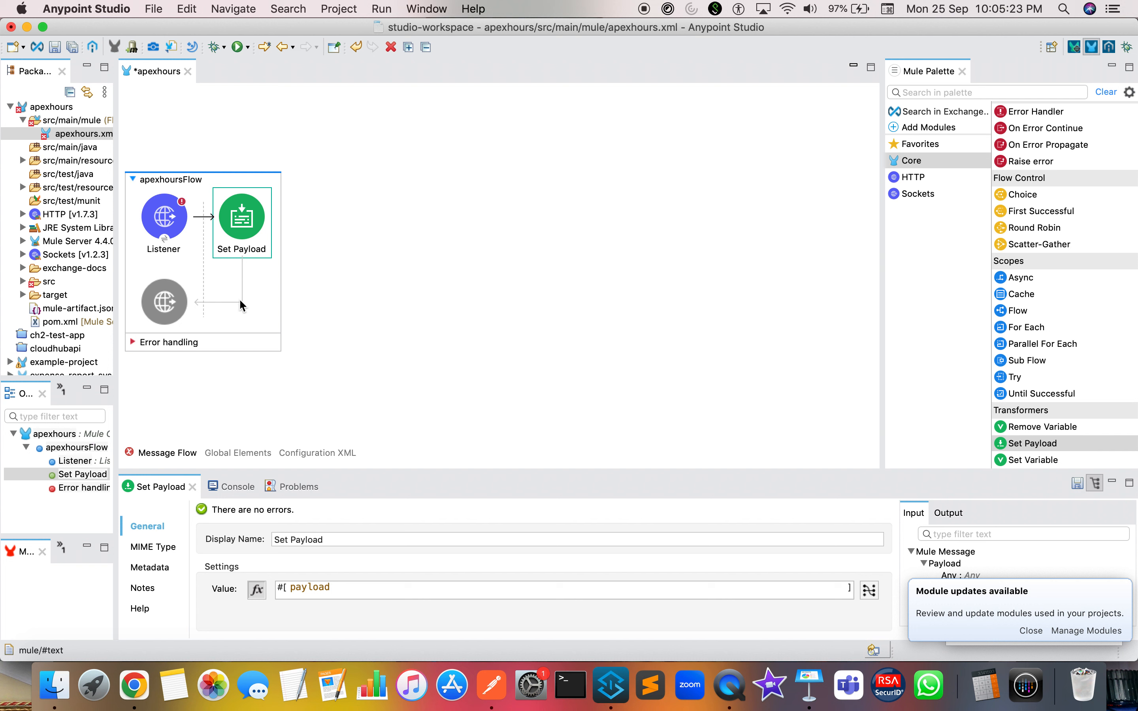
{"action": "left_click", "coordinate": [181, 304]}
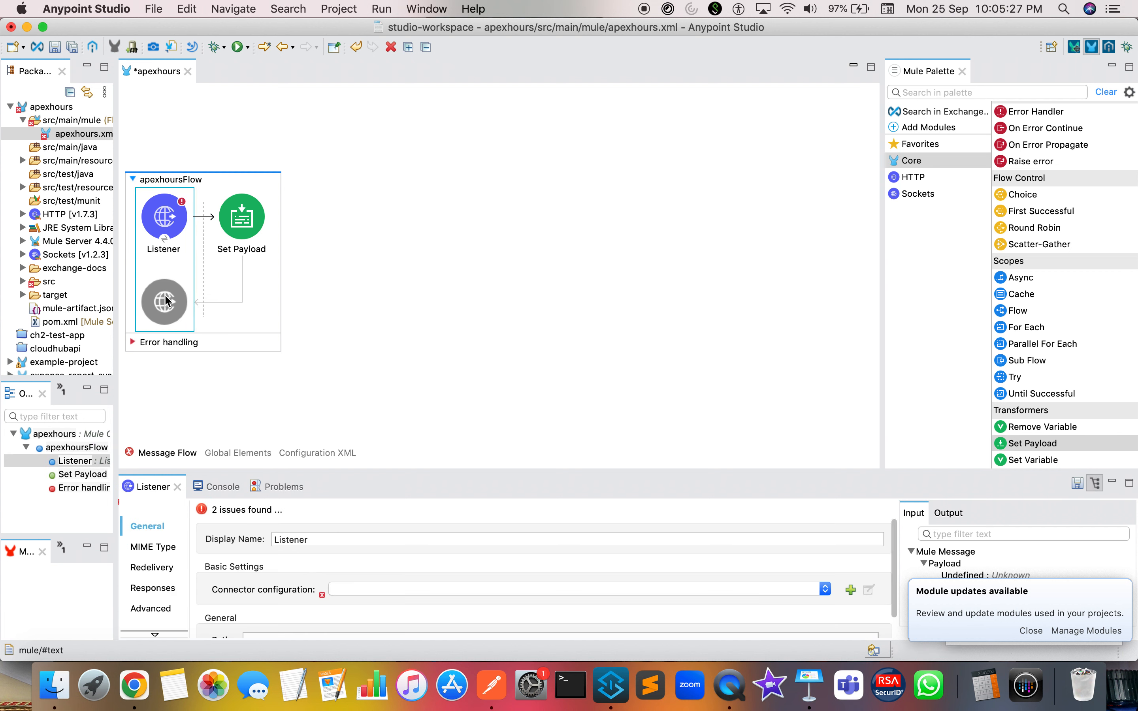
{"action": "left_click", "coordinate": [445, 292]}
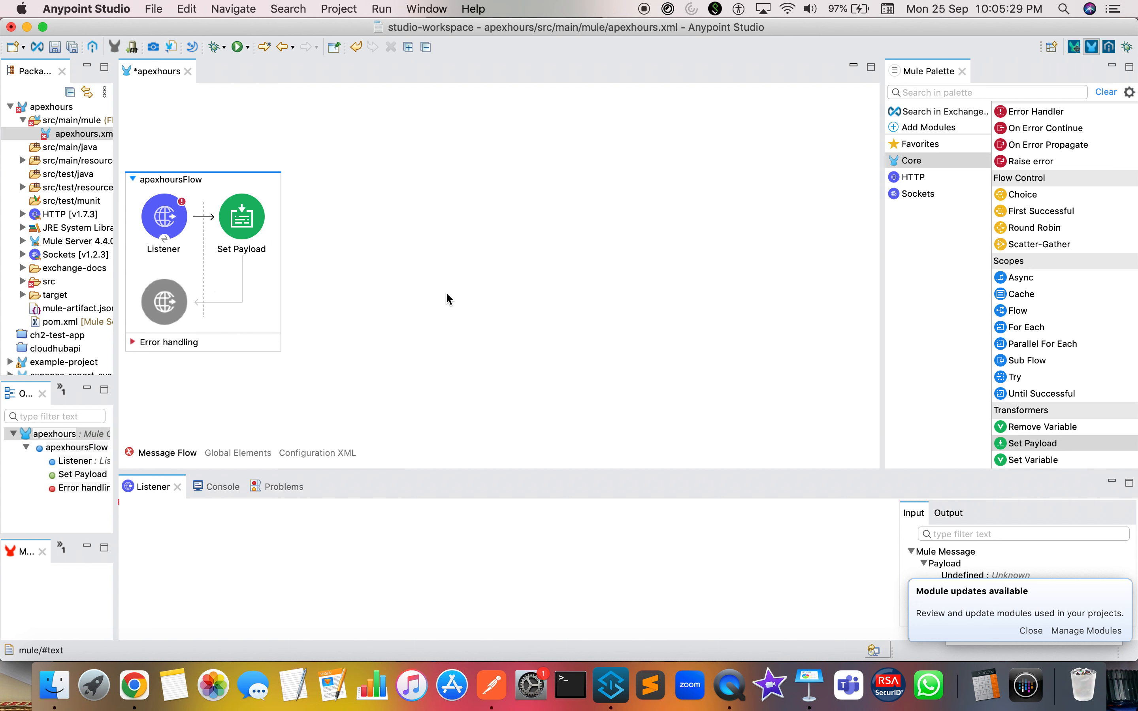
{"action": "left_click", "coordinate": [174, 220]}
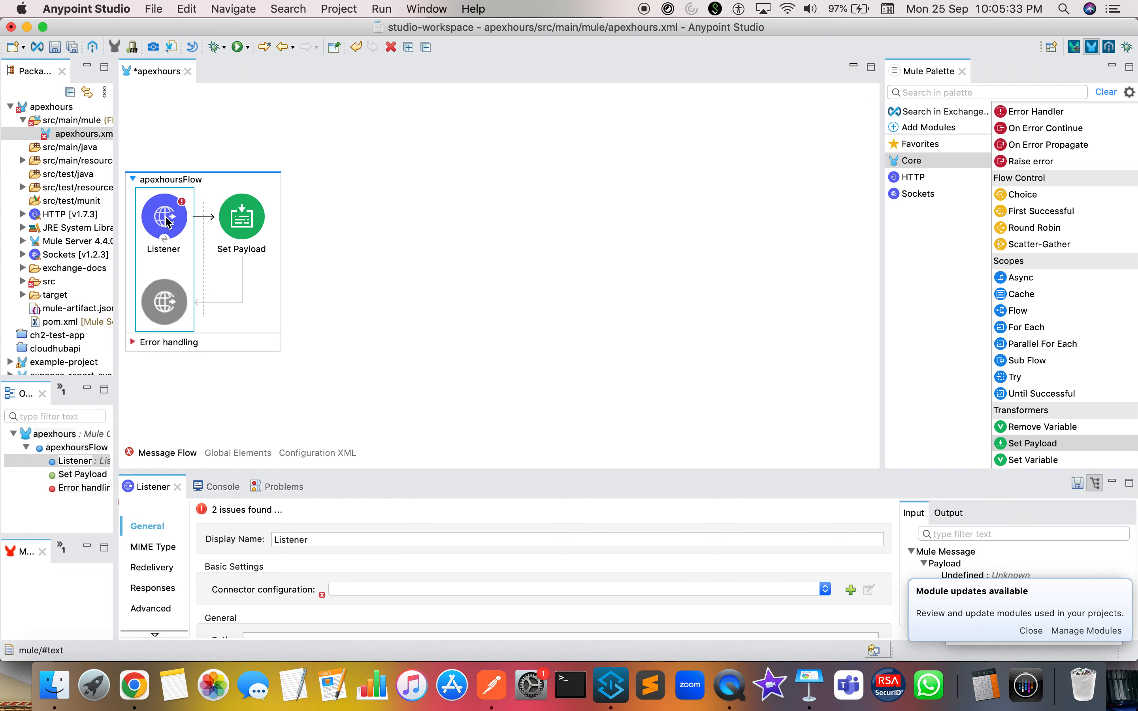
{"action": "left_click", "coordinate": [244, 220]}
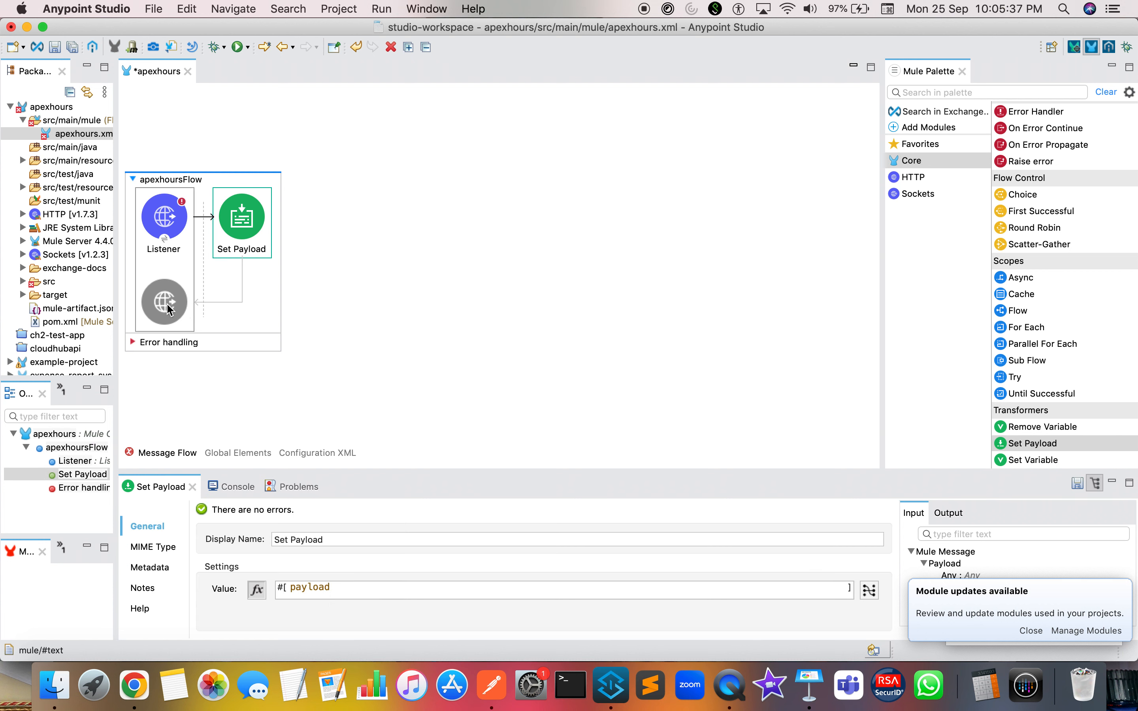
{"action": "left_click", "coordinate": [494, 244]}
{"action": "key", "text": "super+s"}
Switch to the Keynote presentation and show slide 15, HTTP Listener
{"action": "key", "text": "ctrl+Right"}
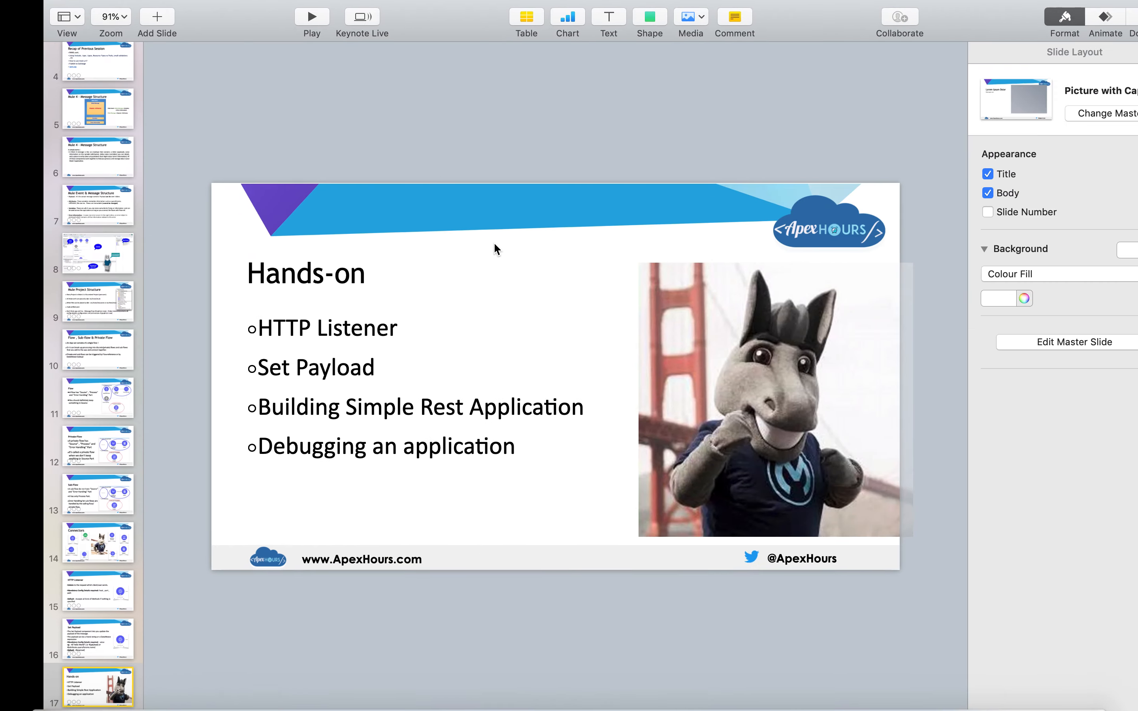
{"action": "scroll", "coordinate": [61, 518], "scroll_direction": "down", "scroll_amount": 2}
{"action": "left_click", "coordinate": [57, 567]}
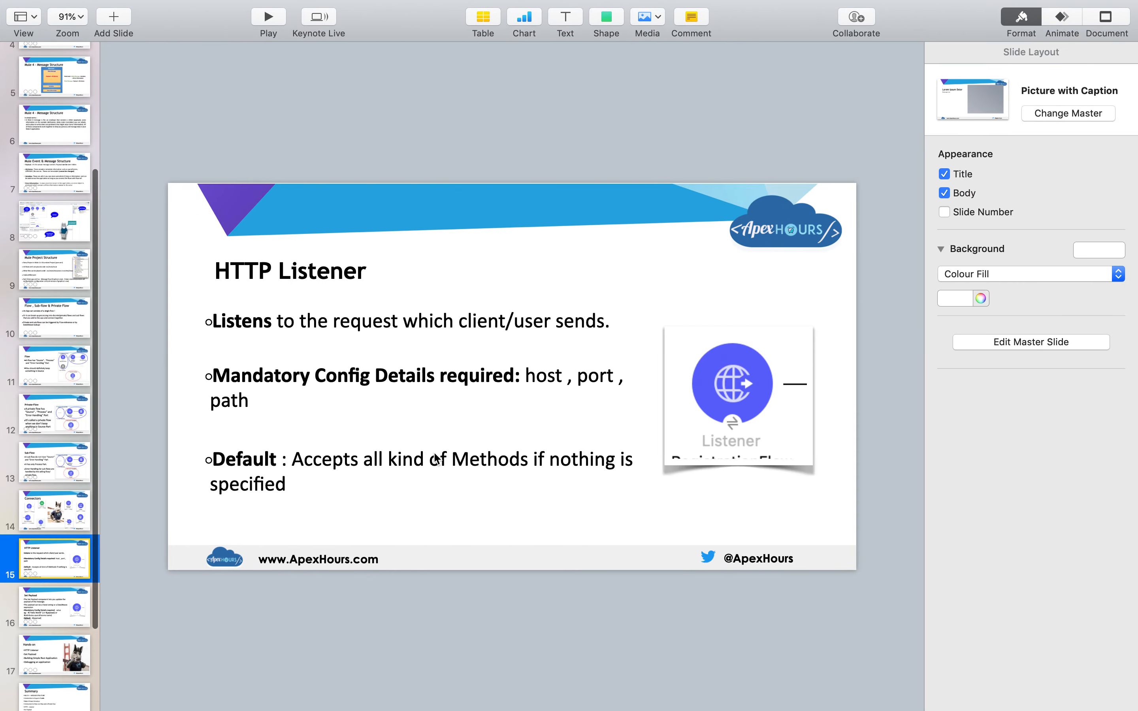
{"action": "key", "text": "ctrl+Left"}
{"action": "key", "text": "ctrl+Right"}
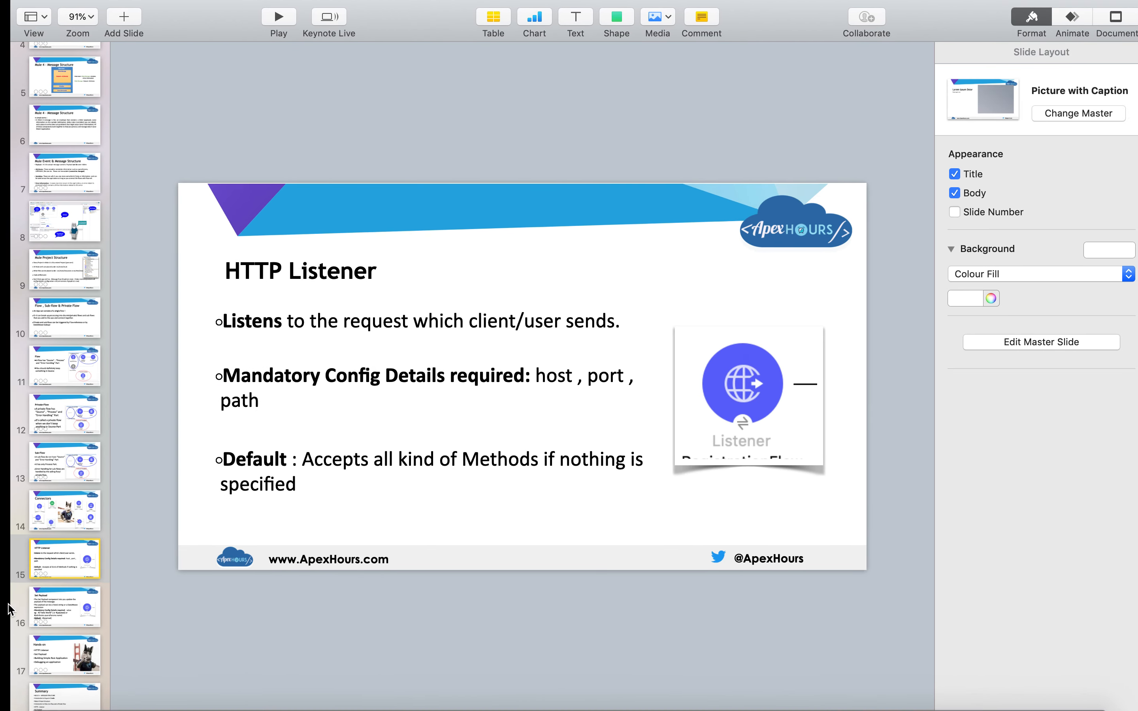
Delete the Listener picture from slide 16, Set Payload, and switch back to Anypoint Studio
{"action": "left_click", "coordinate": [65, 616]}
{"action": "left_click", "coordinate": [701, 418]}
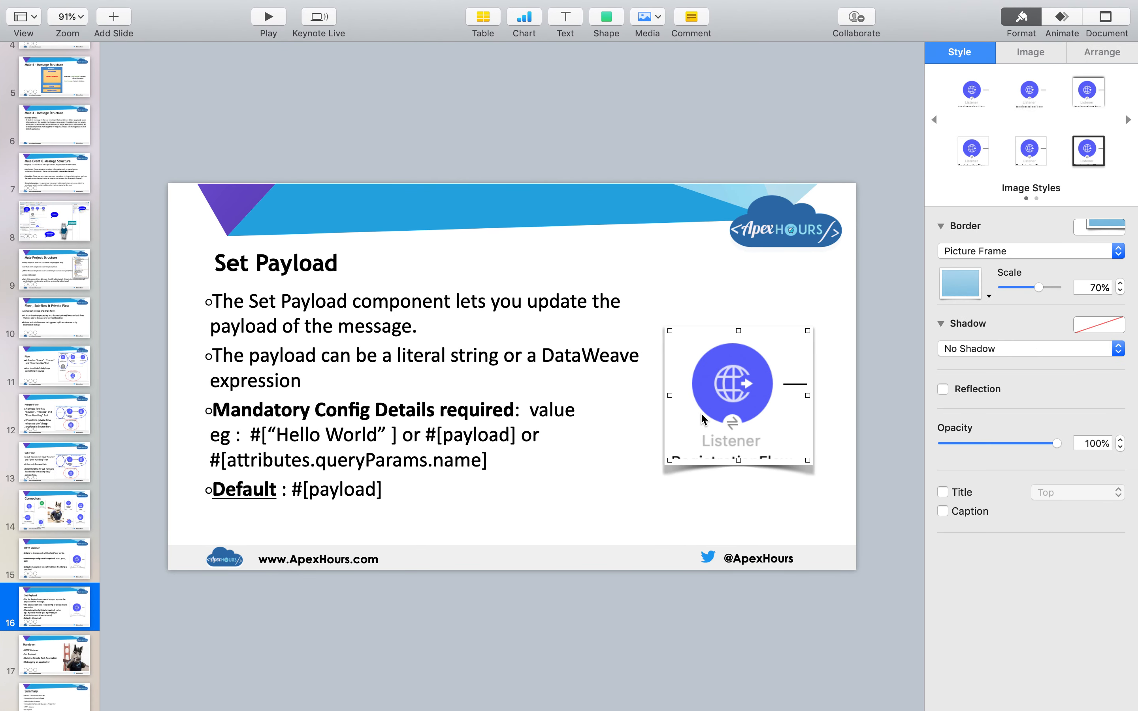
{"action": "key", "text": "BackSpace"}
{"action": "key", "text": "ctrl+Right"}
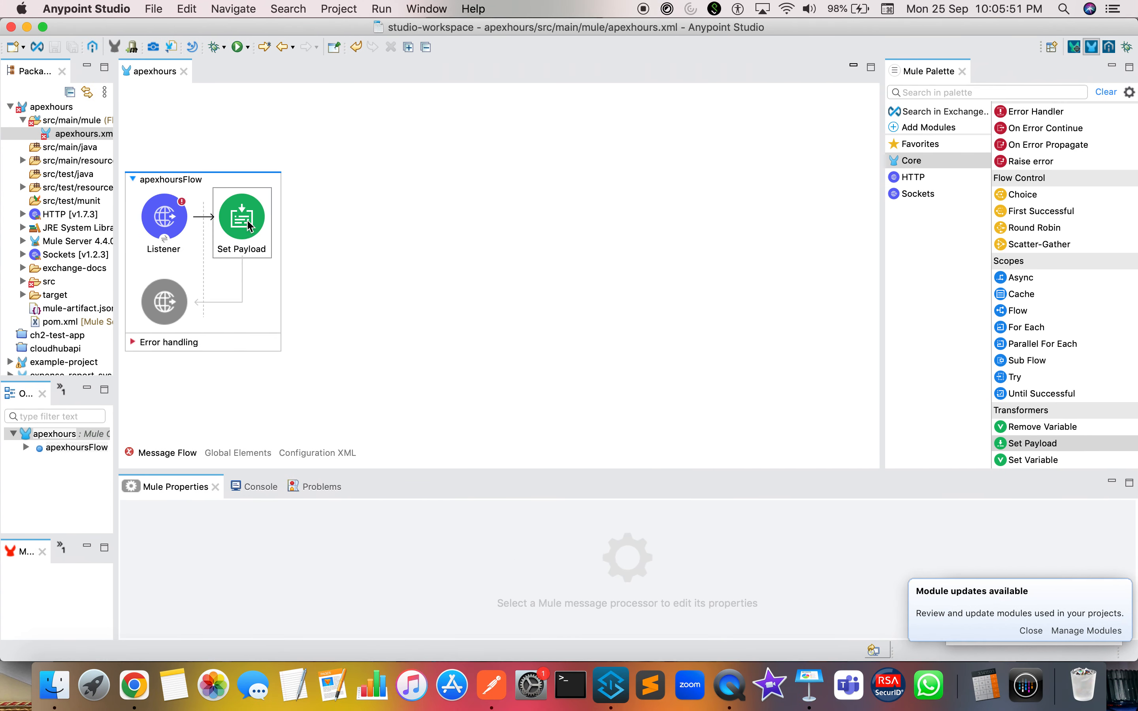
Select the Listener in apexhoursFlow, review slide 15, HTTP Listener, in Keynote, and return to Anypoint Studio
{"action": "left_click", "coordinate": [166, 235]}
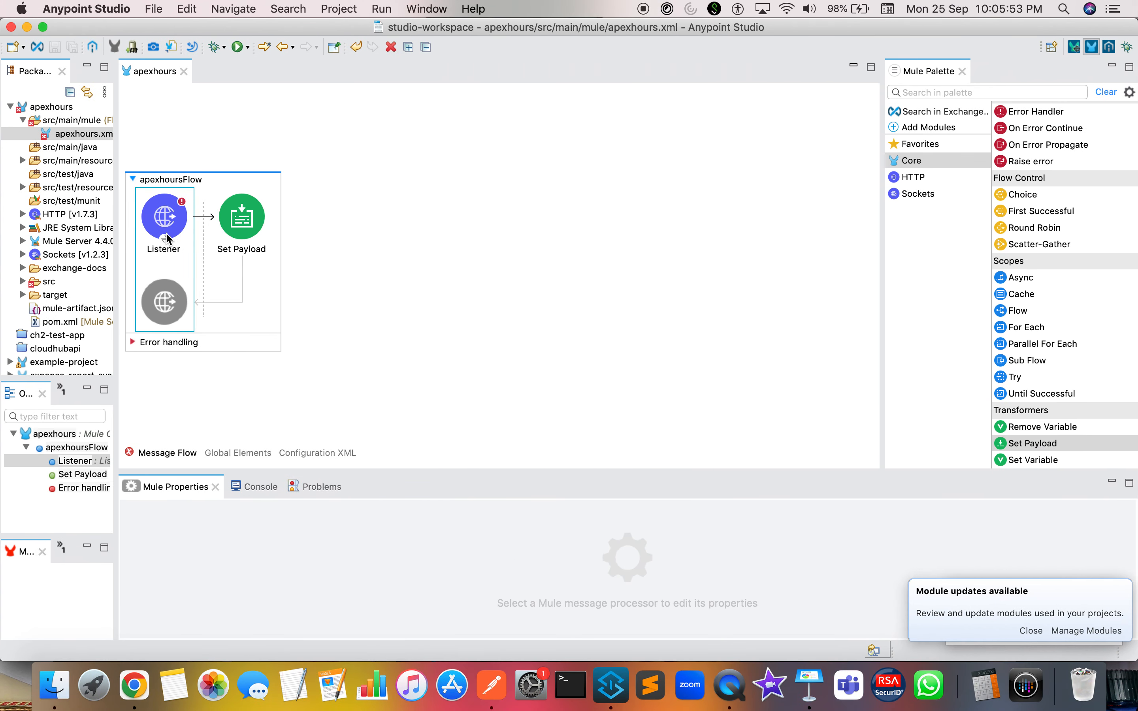
{"action": "left_click", "coordinate": [165, 218]}
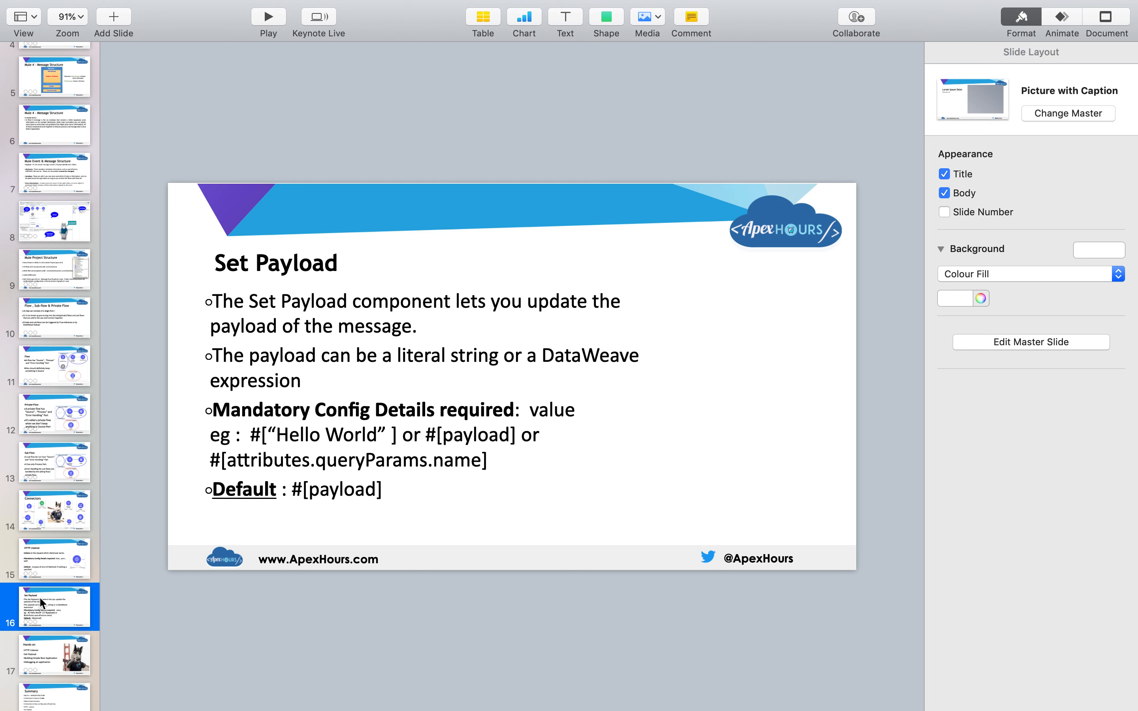
{"action": "left_click", "coordinate": [53, 558]}
{"action": "left_click", "coordinate": [337, 281]}
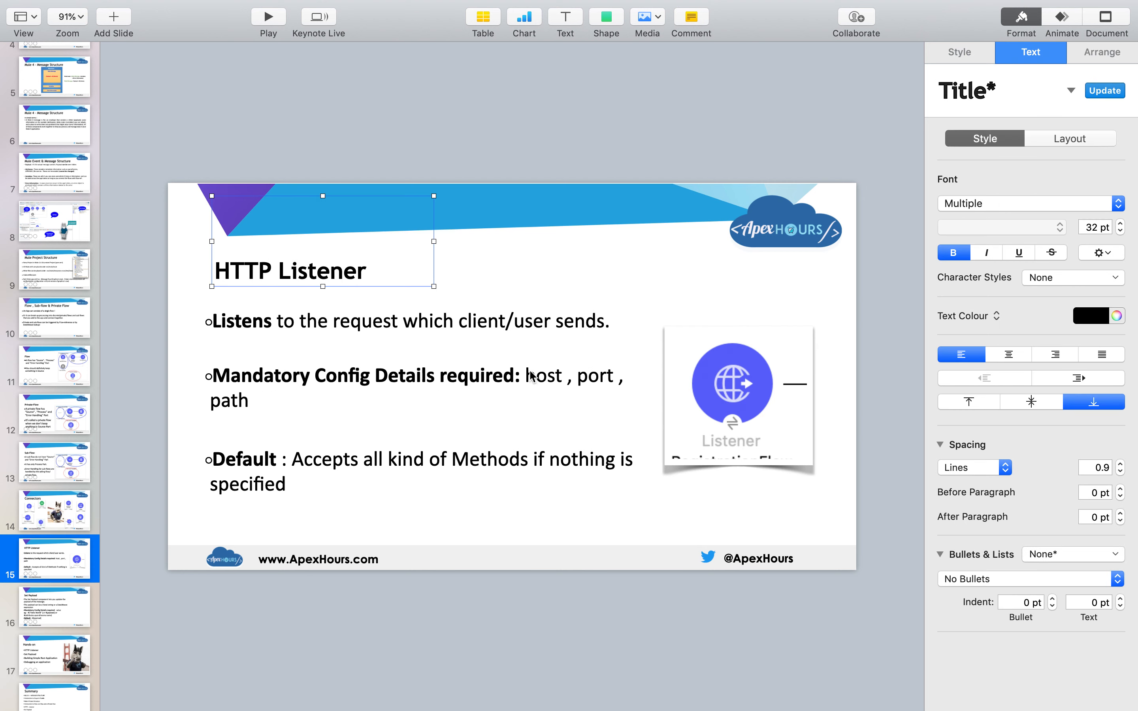
{"action": "left_click", "coordinate": [534, 378]}
{"action": "key", "text": "ctrl+Left"}
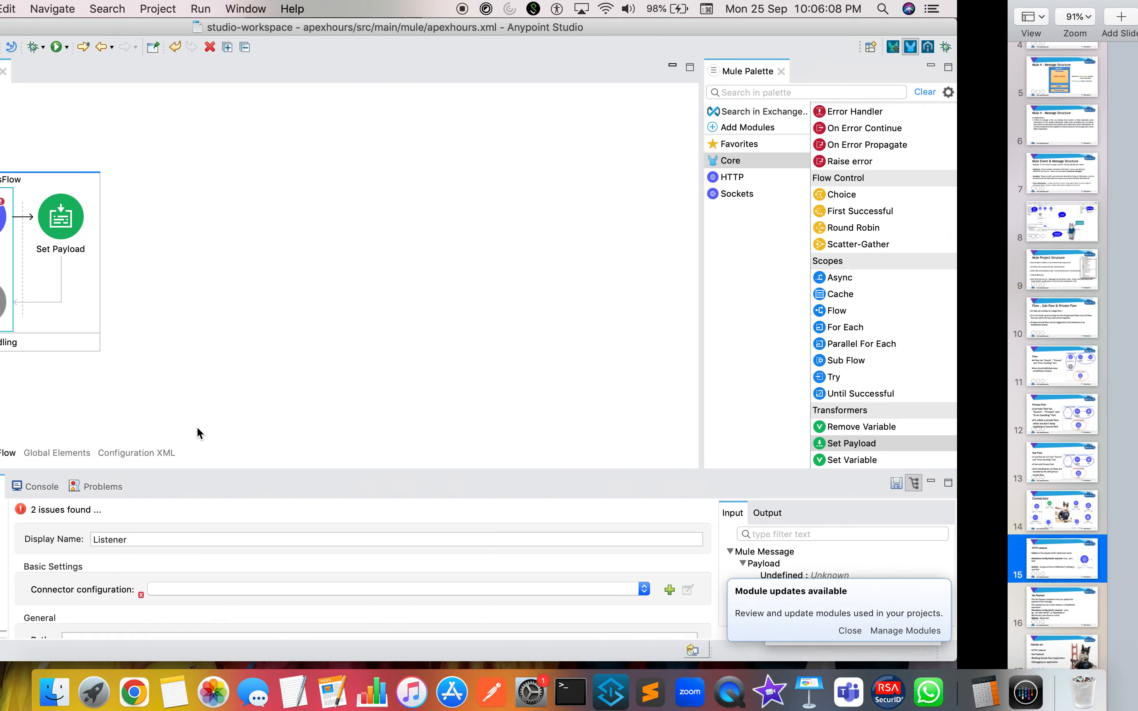
Enlarge the Listener's properties area and look through its MIME Type, Redelivery, Responses, Advanced, Metadata and General settings
{"action": "left_click_drag", "start_coordinate": [486, 470], "coordinate": [490, 337]}
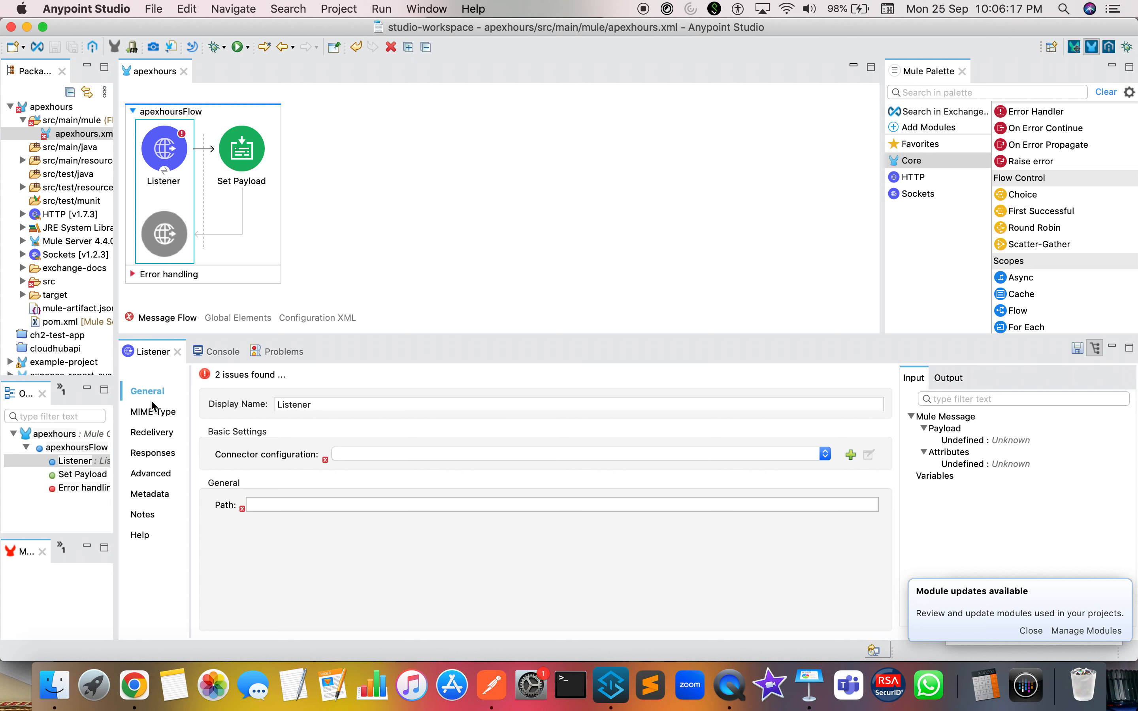
{"action": "left_click", "coordinate": [149, 412]}
{"action": "left_click", "coordinate": [148, 442]}
{"action": "left_click", "coordinate": [148, 452]}
{"action": "left_click", "coordinate": [147, 474]}
{"action": "left_click", "coordinate": [144, 491]}
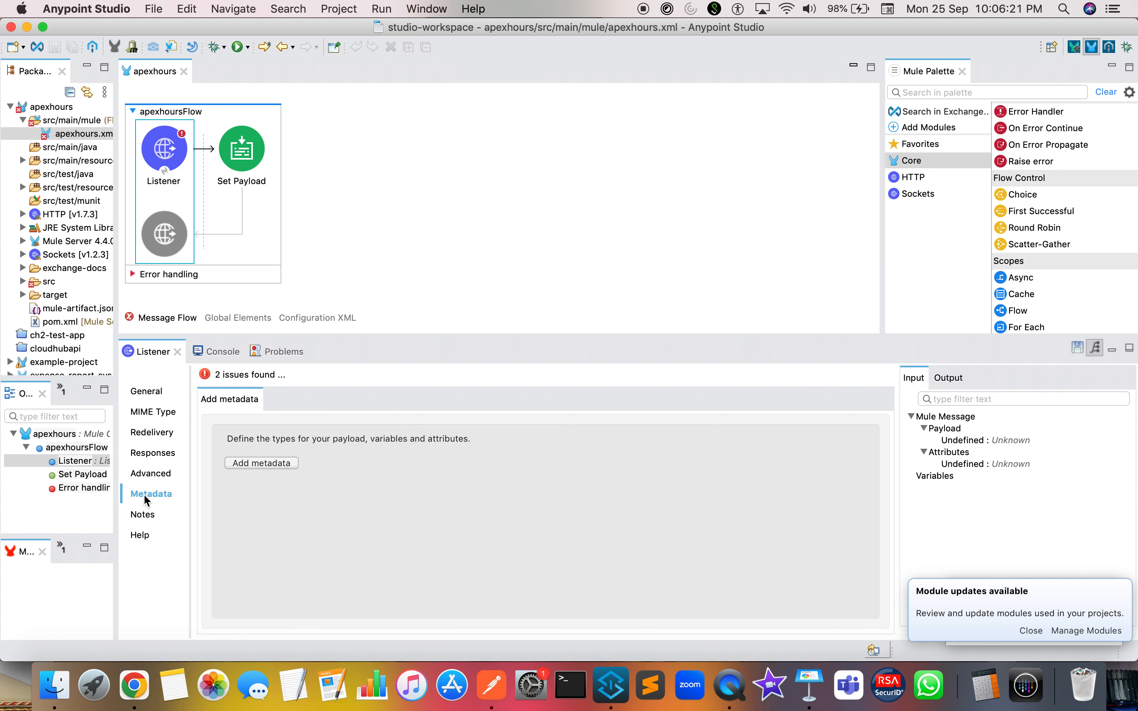
{"action": "left_click", "coordinate": [153, 391]}
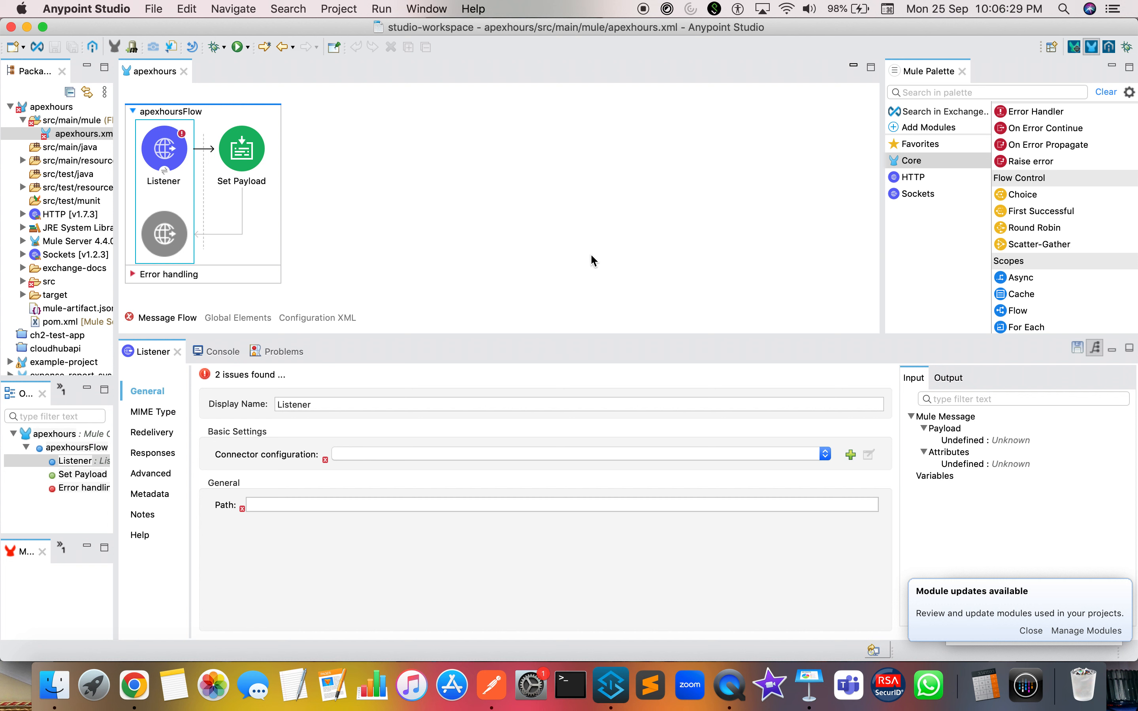
Set the Listener's display name to "My first Lister"
{"action": "left_click", "coordinate": [166, 143]}
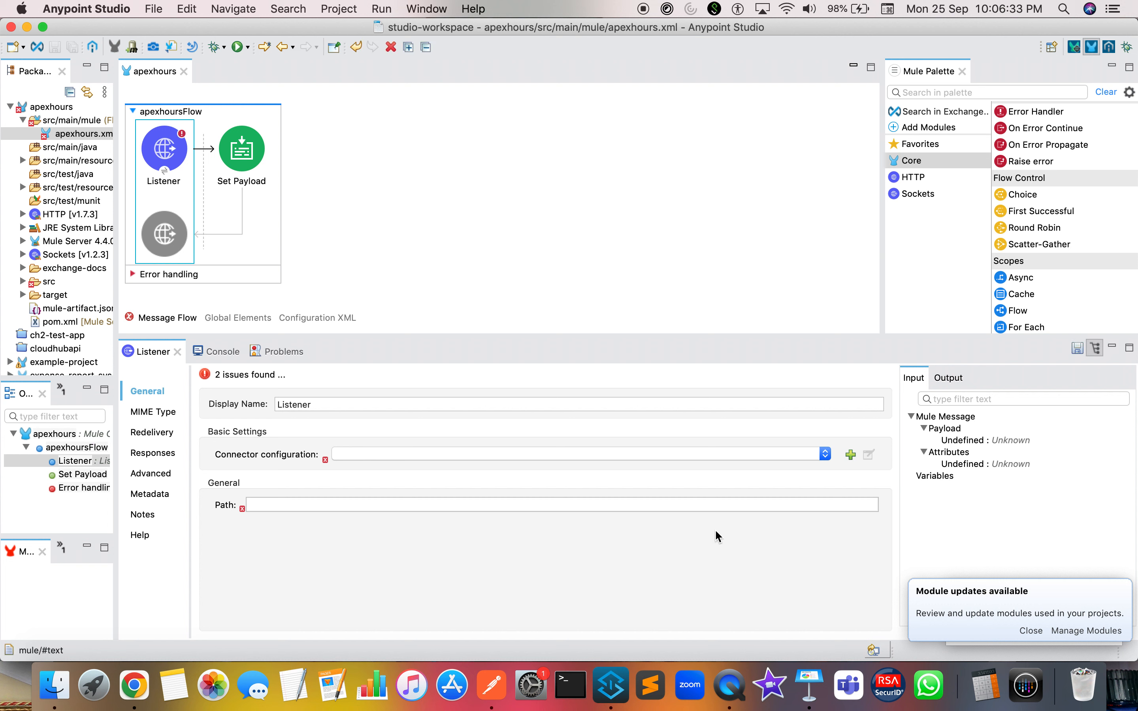
{"action": "double_click", "coordinate": [295, 405]}
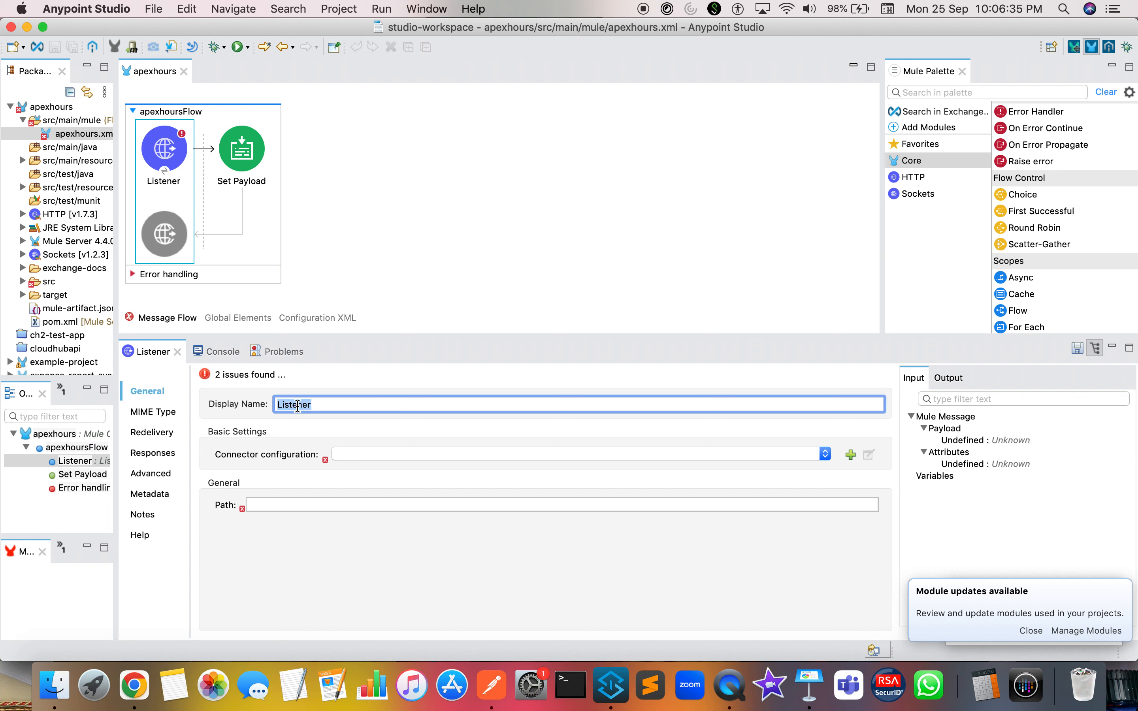
{"action": "type", "text": "first Listn"}
{"action": "type", "text": "r"}
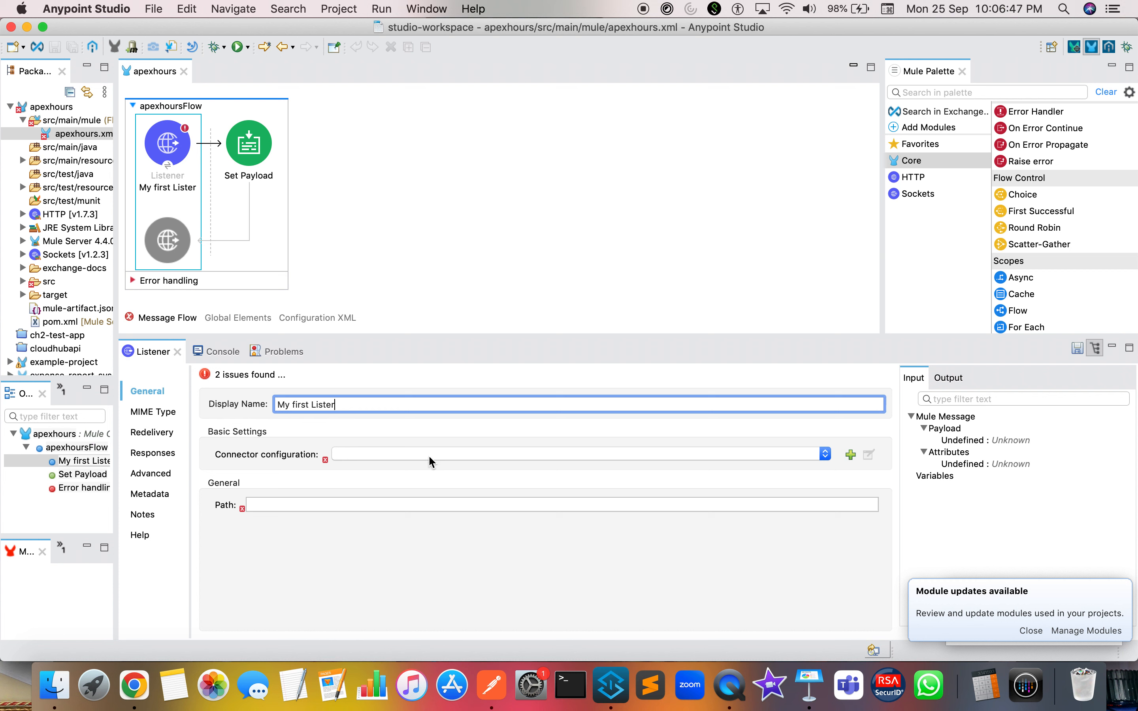
Start creating a new HTTP Listener connector configuration for the Listener
{"action": "left_click", "coordinate": [388, 458]}
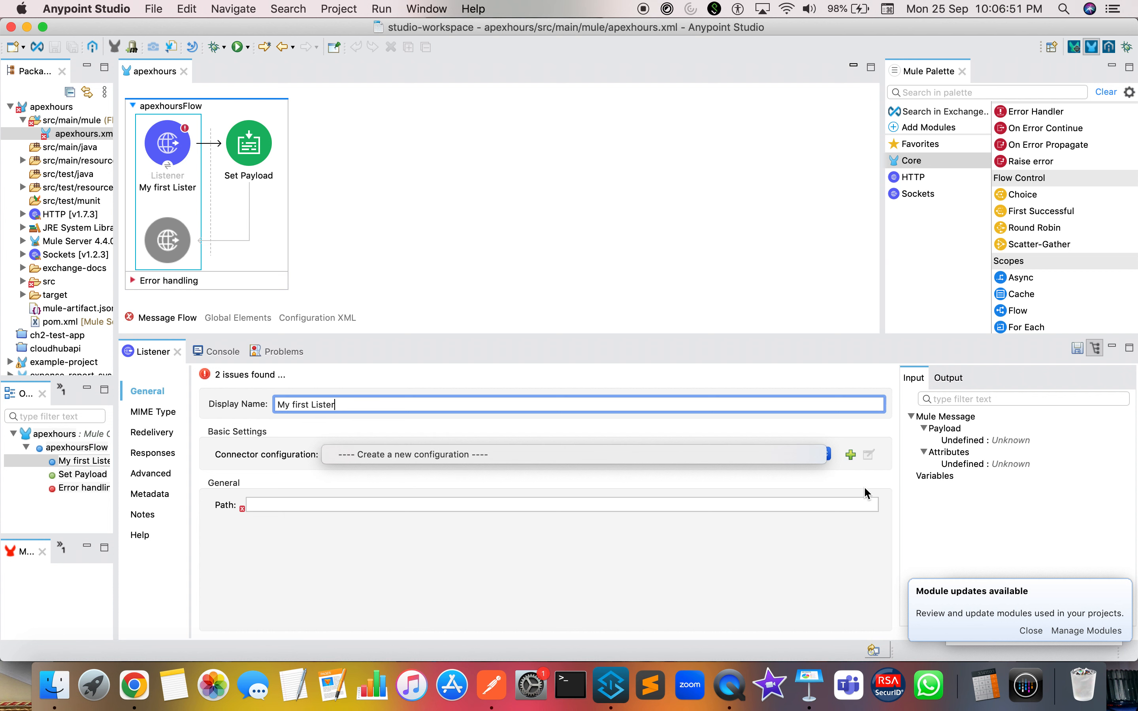
{"action": "left_click", "coordinate": [850, 456]}
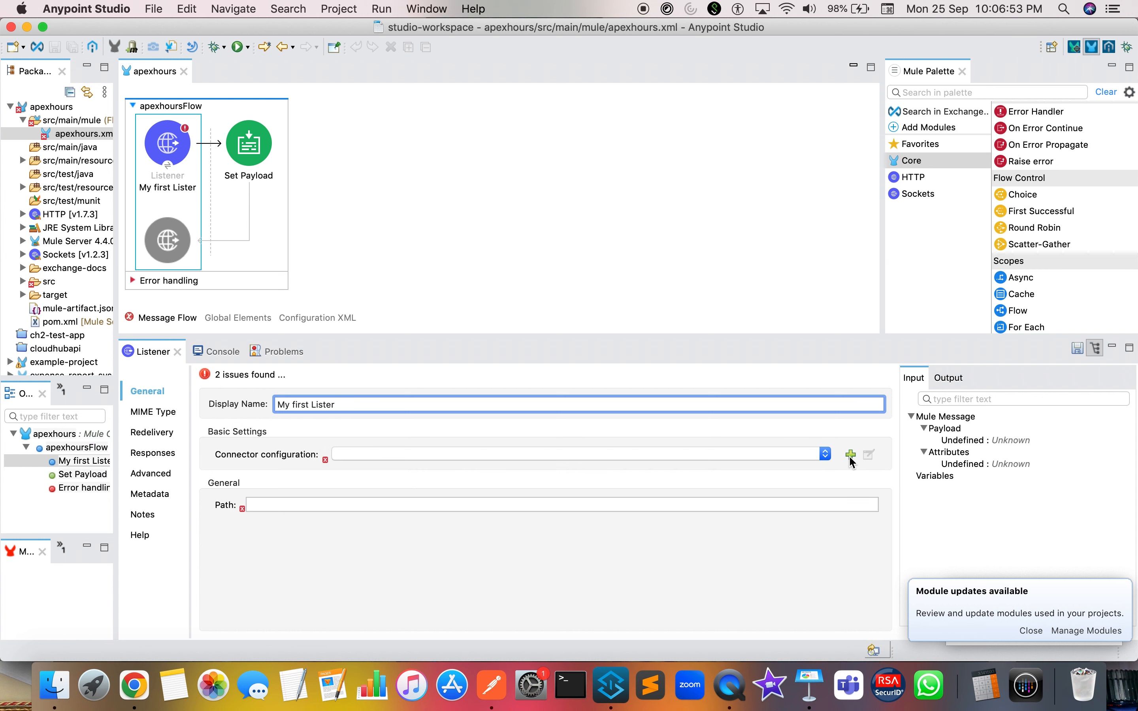
{"action": "left_click", "coordinate": [849, 455]}
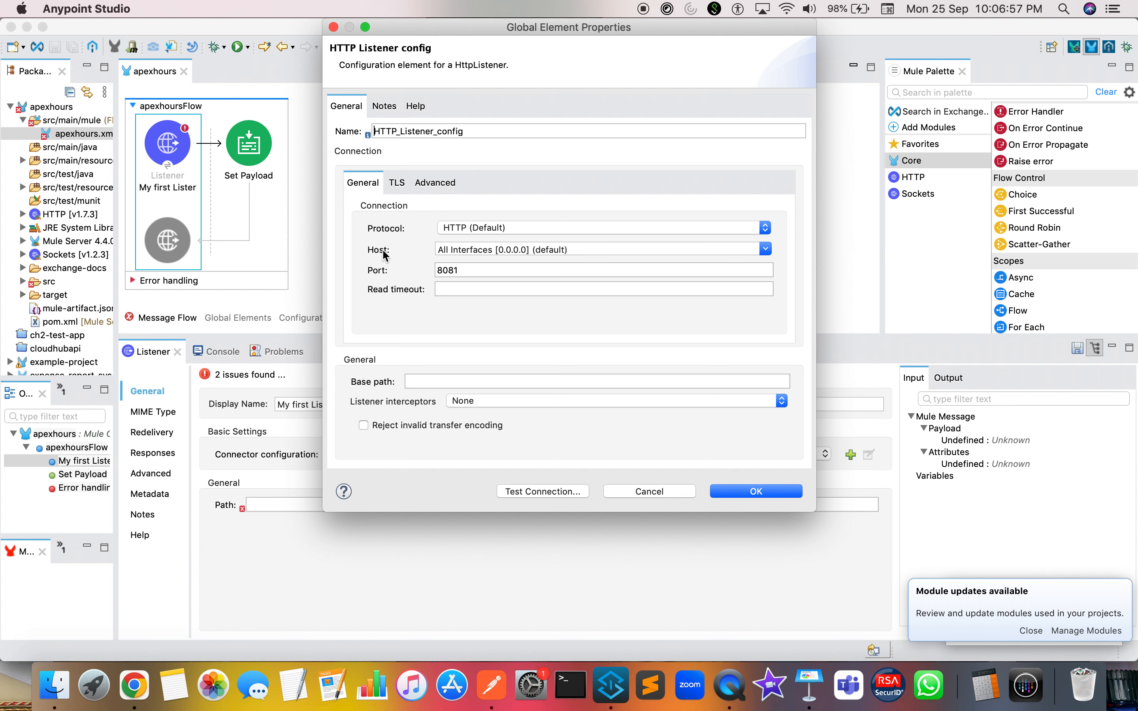
Switch to Keynote, highlight the mandatory details host, port and path on the HTTP Listener slide, and return to Anypoint Studio
{"action": "key", "text": "ctrl+Right"}
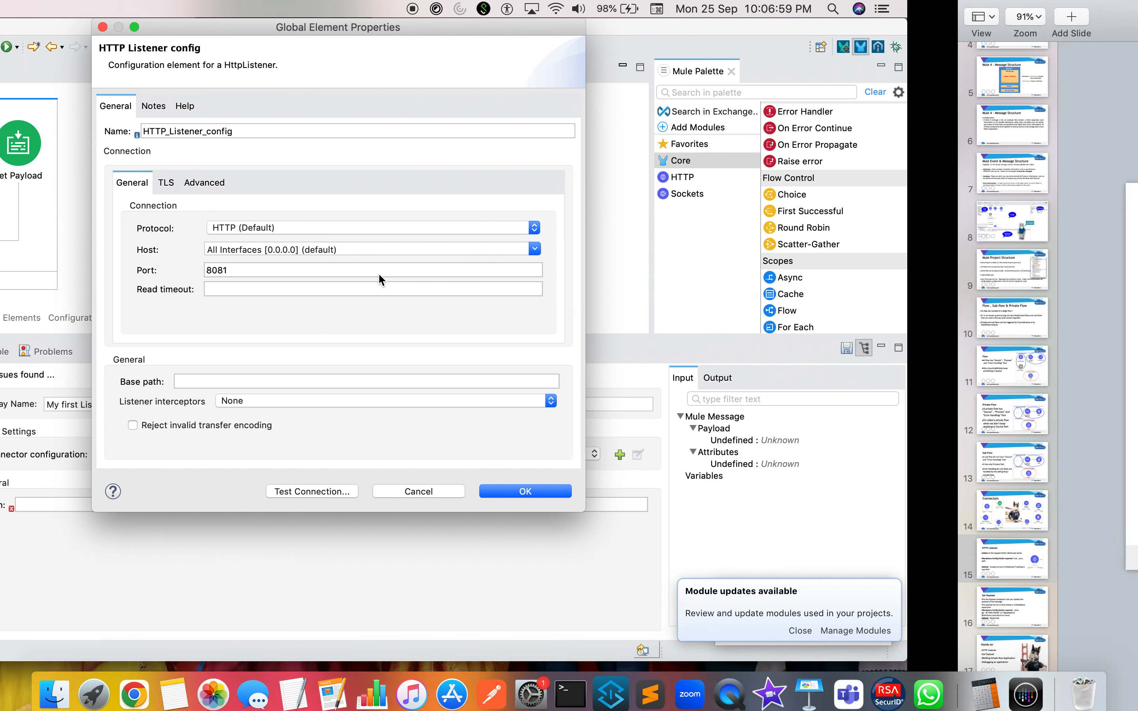
{"action": "left_click", "coordinate": [568, 377]}
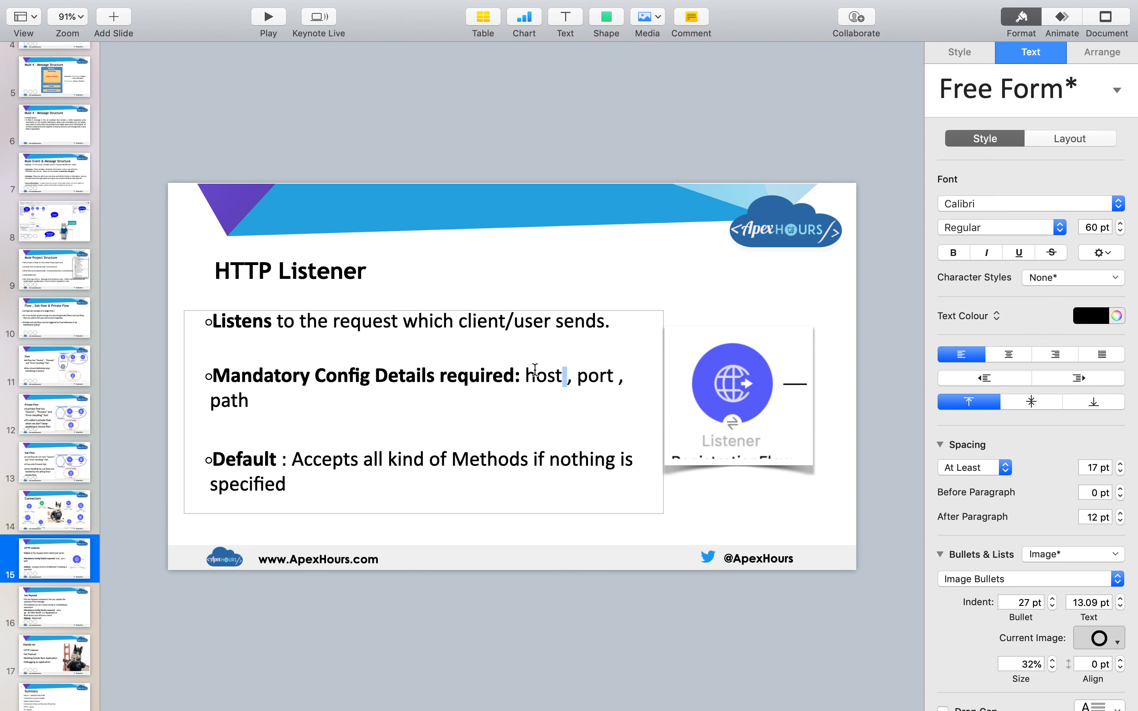
{"action": "left_click_drag", "start_coordinate": [525, 376], "coordinate": [526, 407]}
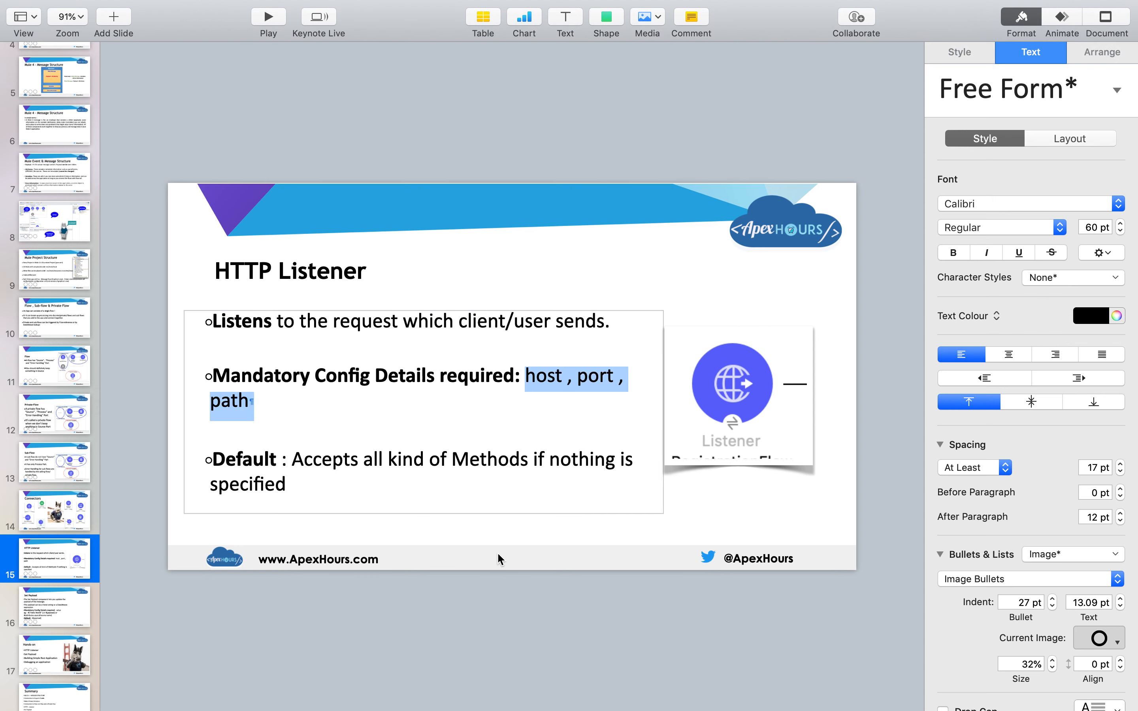
{"action": "key", "text": "ctrl+Left"}
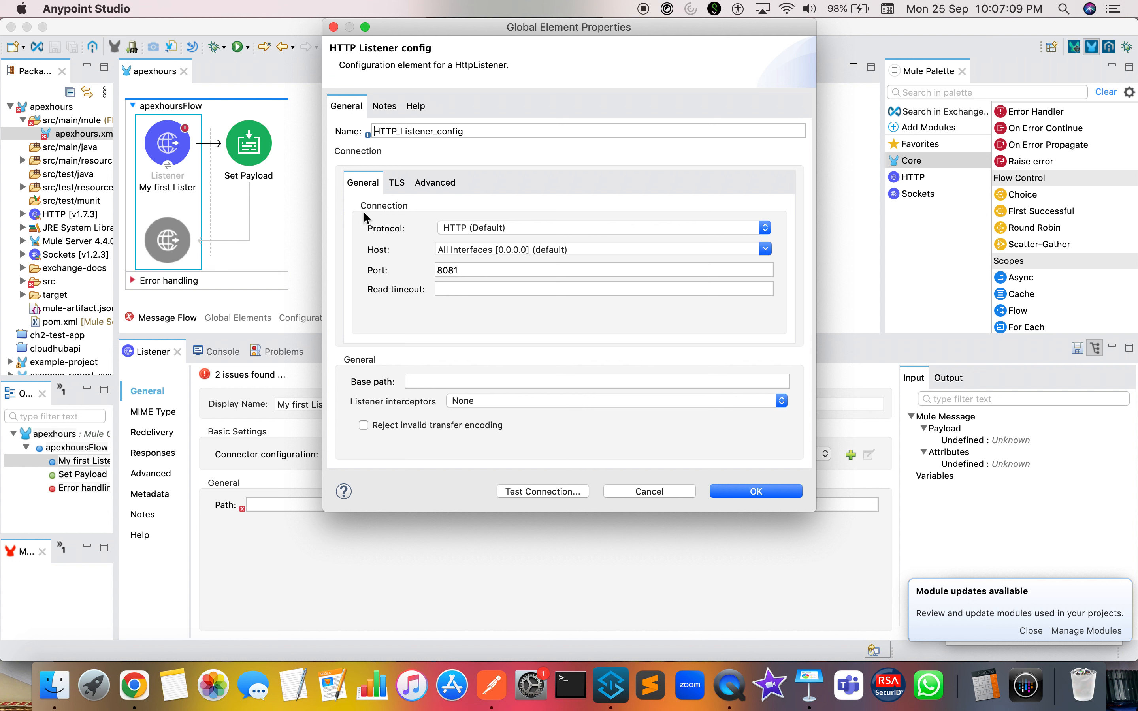
Look at the protocol options, try localhost as the host, and restore the host to All Interfaces [0.0.0.0] (default)
{"action": "left_click", "coordinate": [452, 228]}
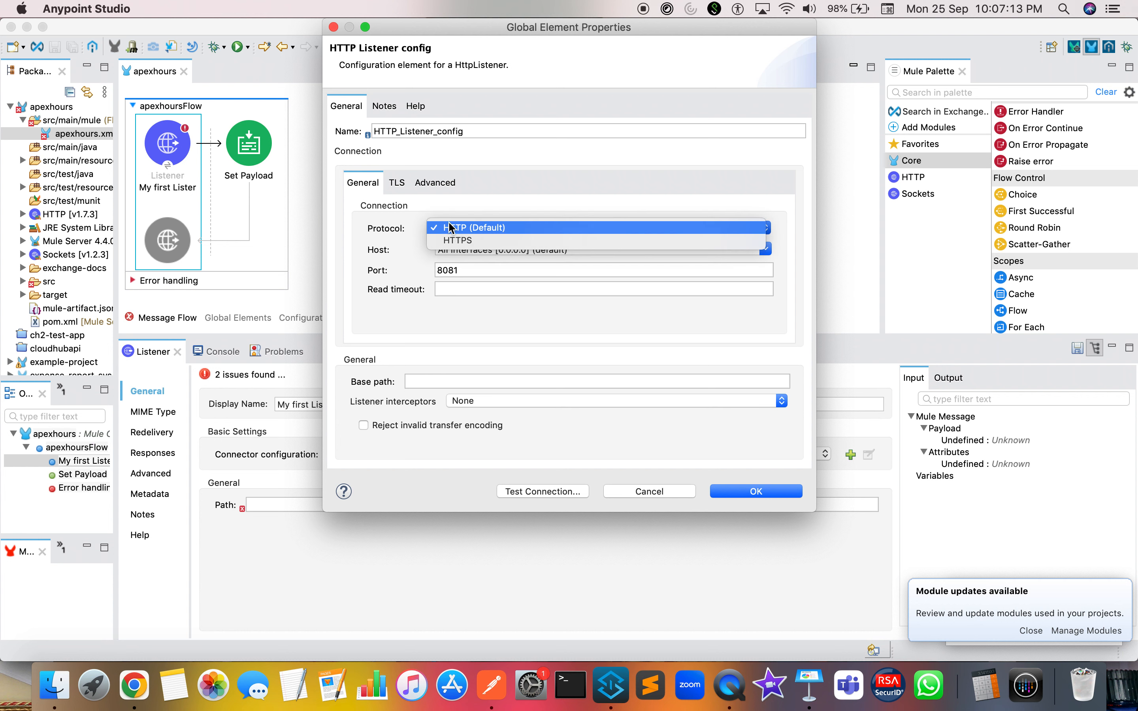
{"action": "left_click", "coordinate": [410, 239]}
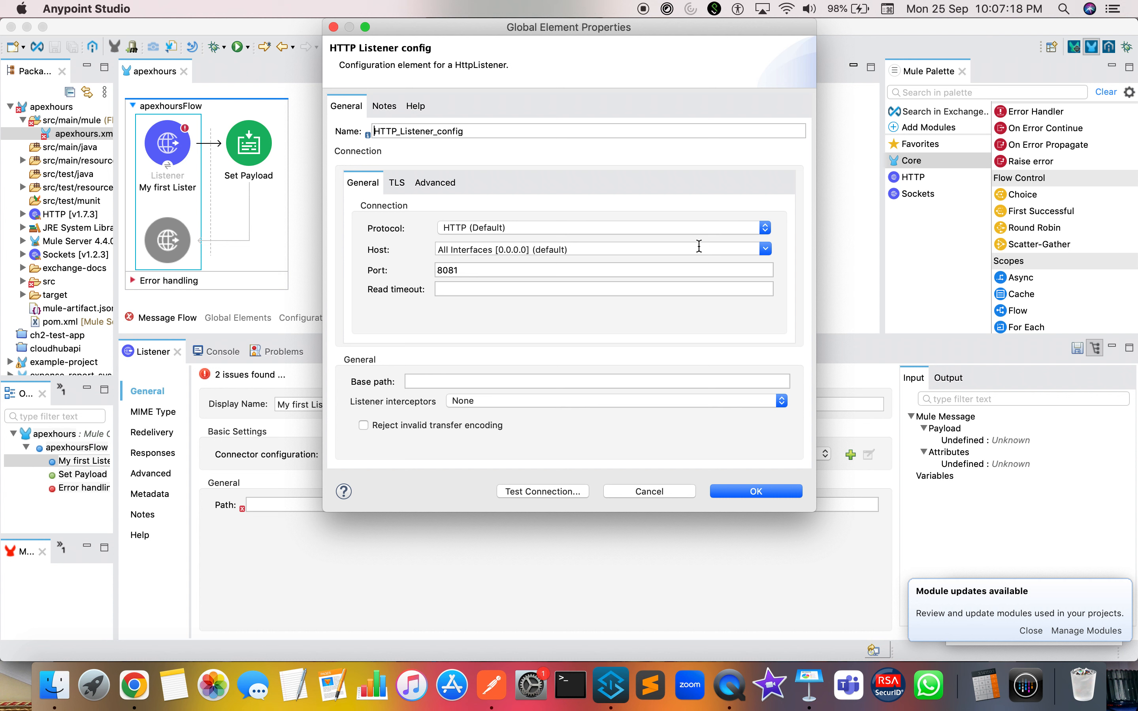
{"action": "left_click", "coordinate": [766, 249]}
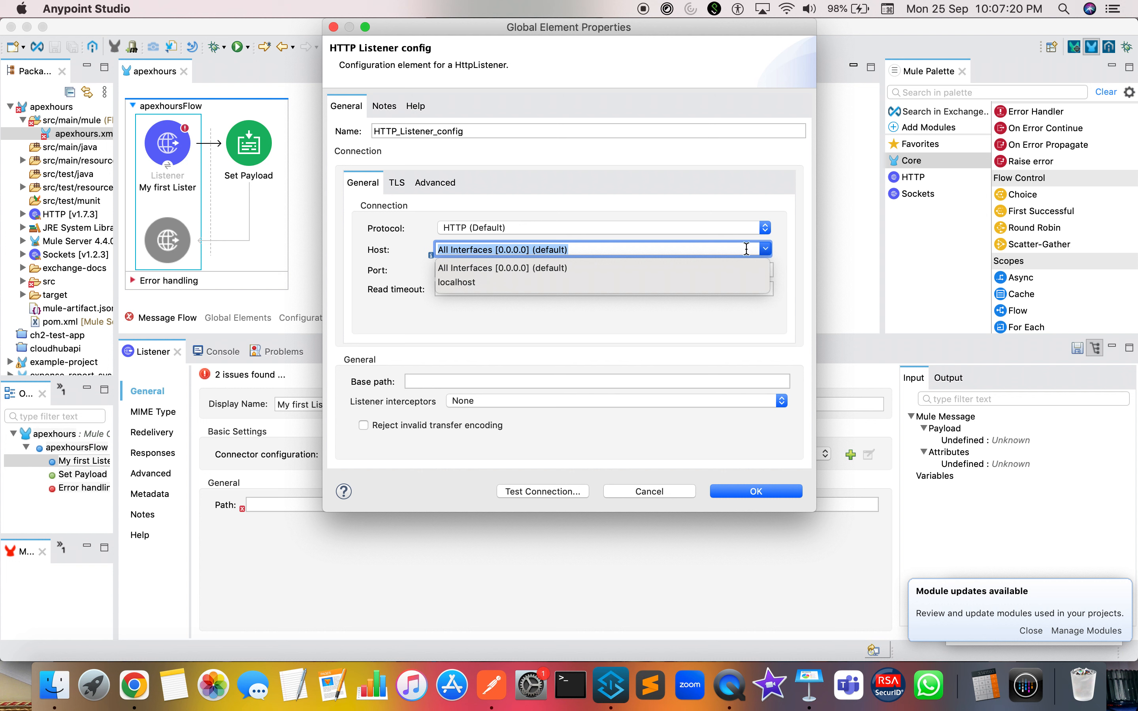
{"action": "left_click", "coordinate": [463, 282]}
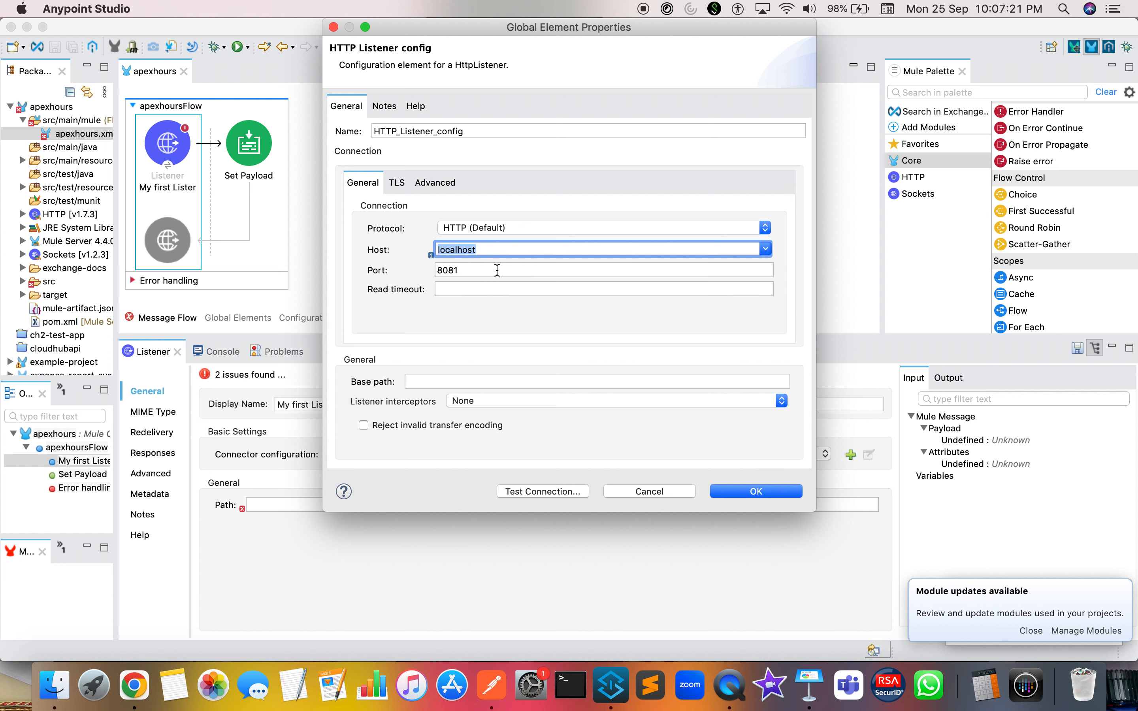
{"action": "left_click", "coordinate": [760, 252]}
{"action": "left_click", "coordinate": [683, 266]}
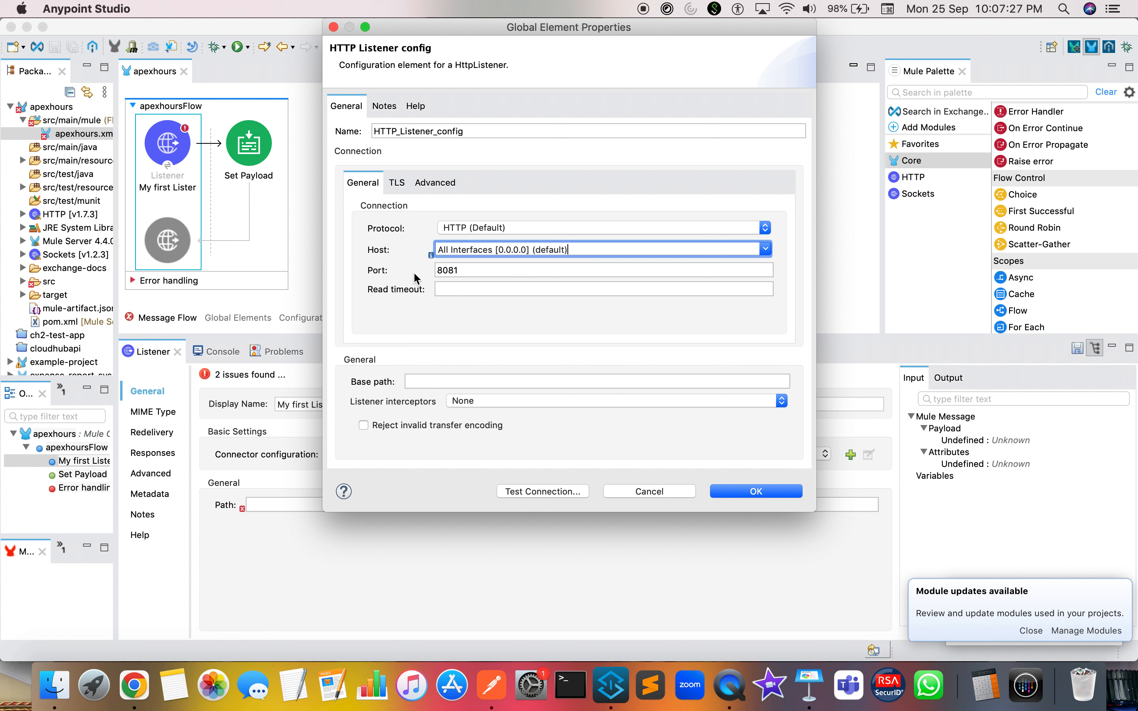
Try 8082 as the port of the HTTP Listener config, and set it back to 8081
{"action": "double_click", "coordinate": [446, 271]}
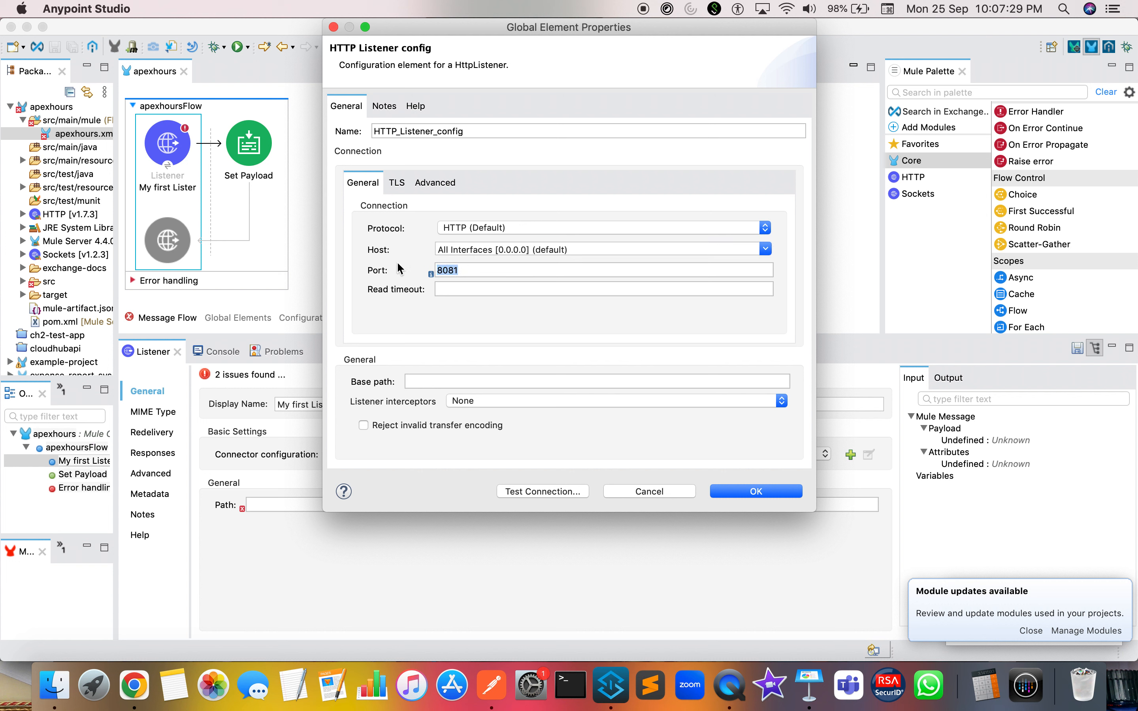
{"action": "left_click", "coordinate": [470, 268]}
{"action": "key", "text": "BackSpace"}
{"action": "type", "text": "2"}
{"action": "key", "text": "BackSpace"}
{"action": "type", "text": "1"}
Test the HTTP Listener config's connection, accept the configuration, and save the file
{"action": "left_click", "coordinate": [564, 490]}
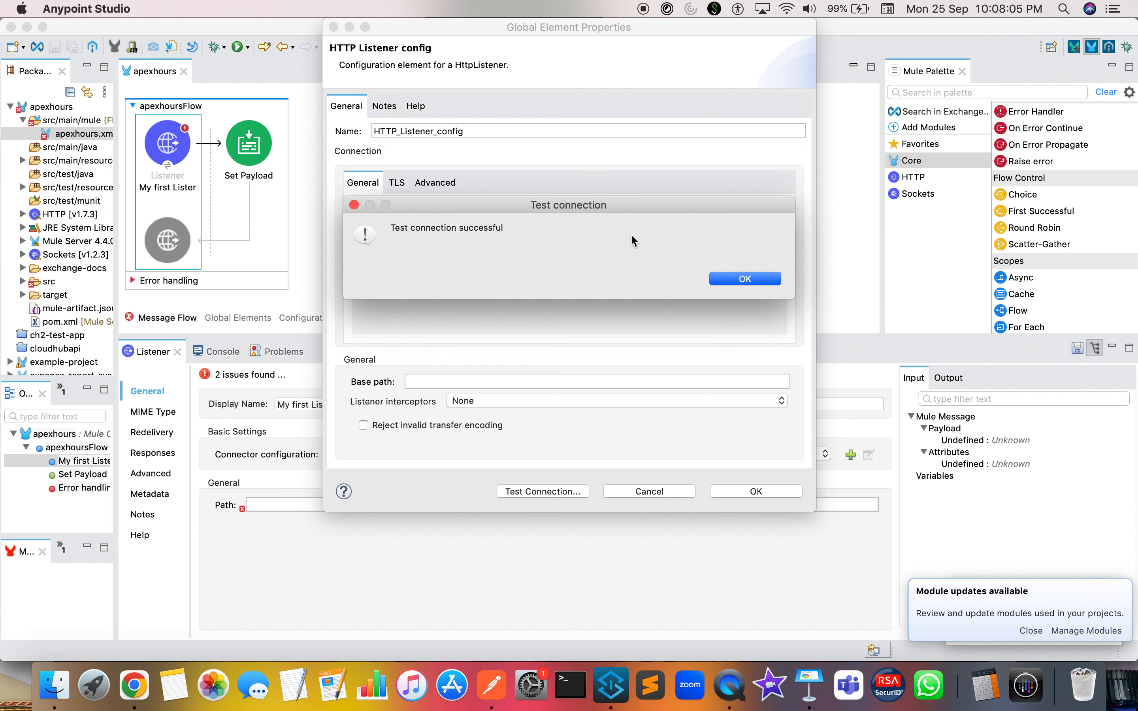
{"action": "left_click_drag", "start_coordinate": [611, 202], "coordinate": [614, 346]}
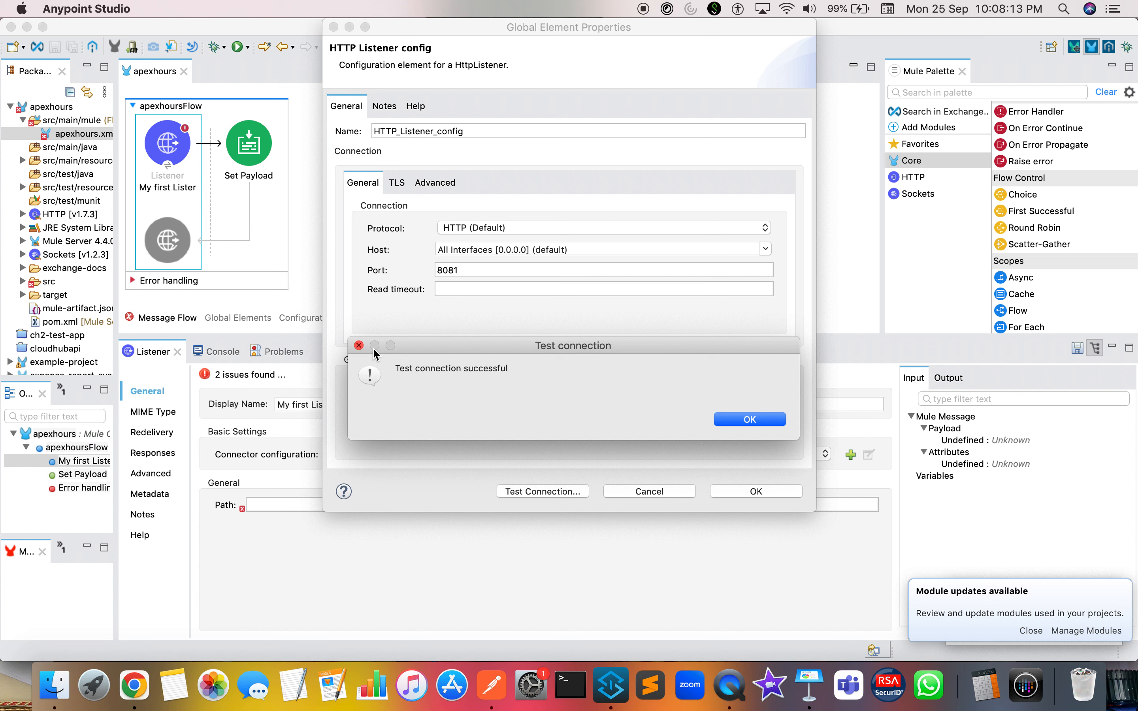
{"action": "left_click", "coordinate": [735, 418]}
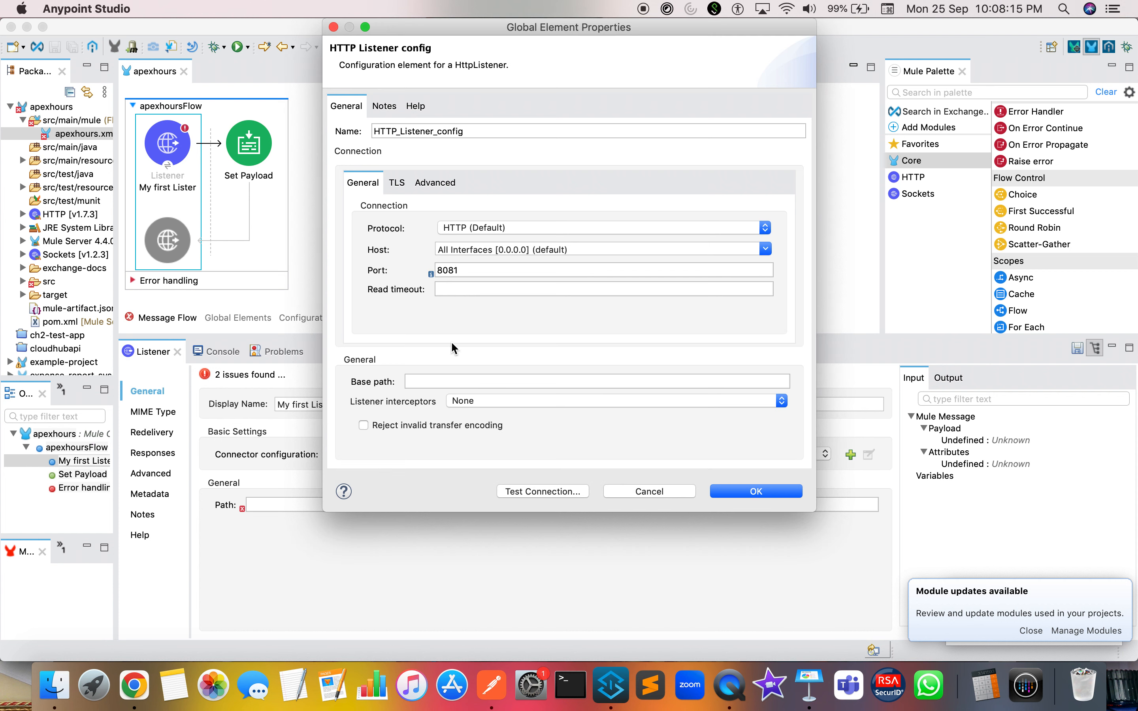
{"action": "left_click", "coordinate": [755, 490]}
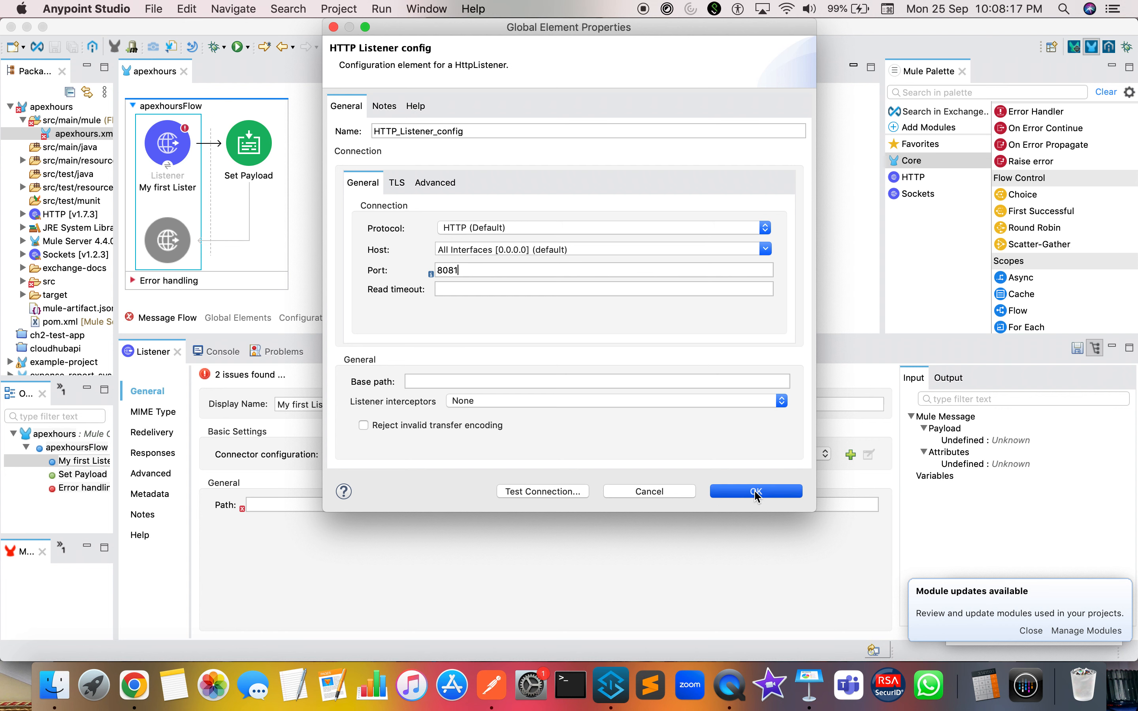
{"action": "key", "text": "super+s"}
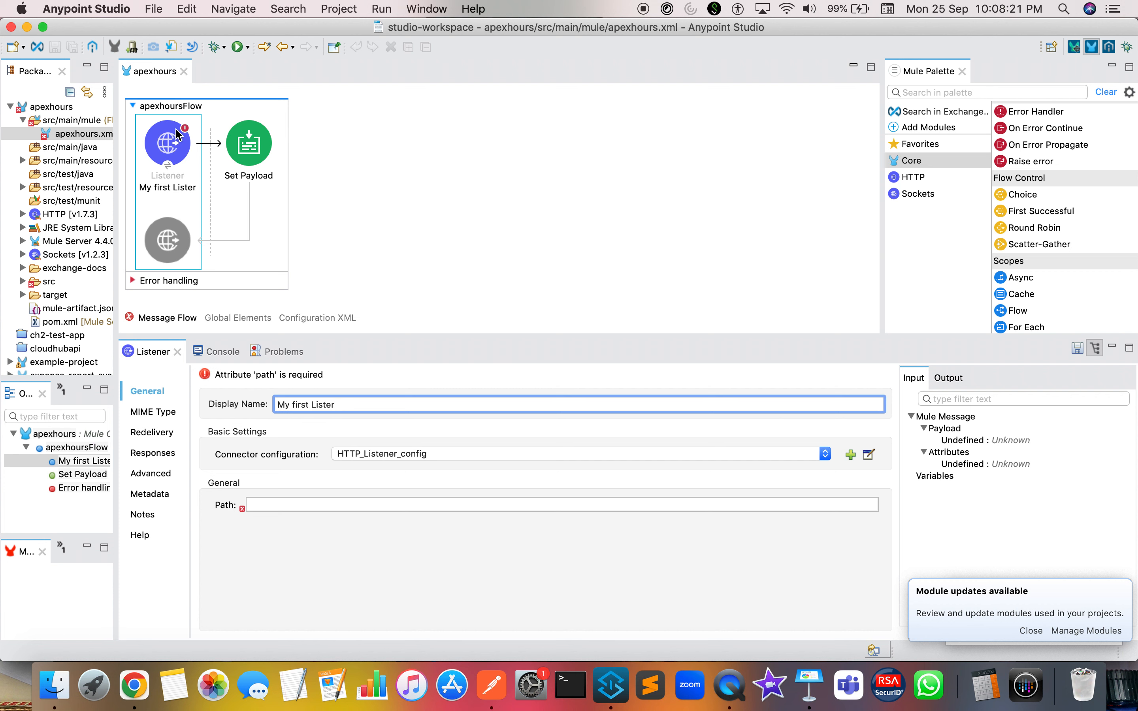
Reopen the properties of My first Lister and set its path to /test
{"action": "left_click", "coordinate": [376, 181]}
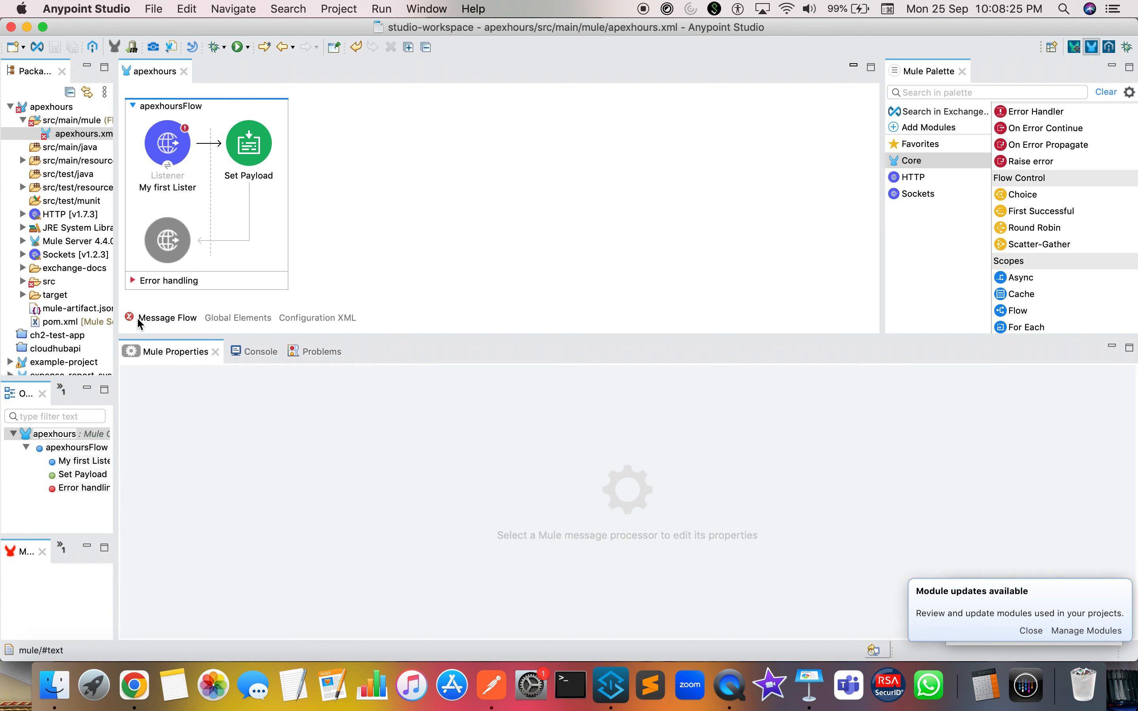
{"action": "left_click", "coordinate": [171, 148]}
{"action": "key", "text": "ctrl+Right"}
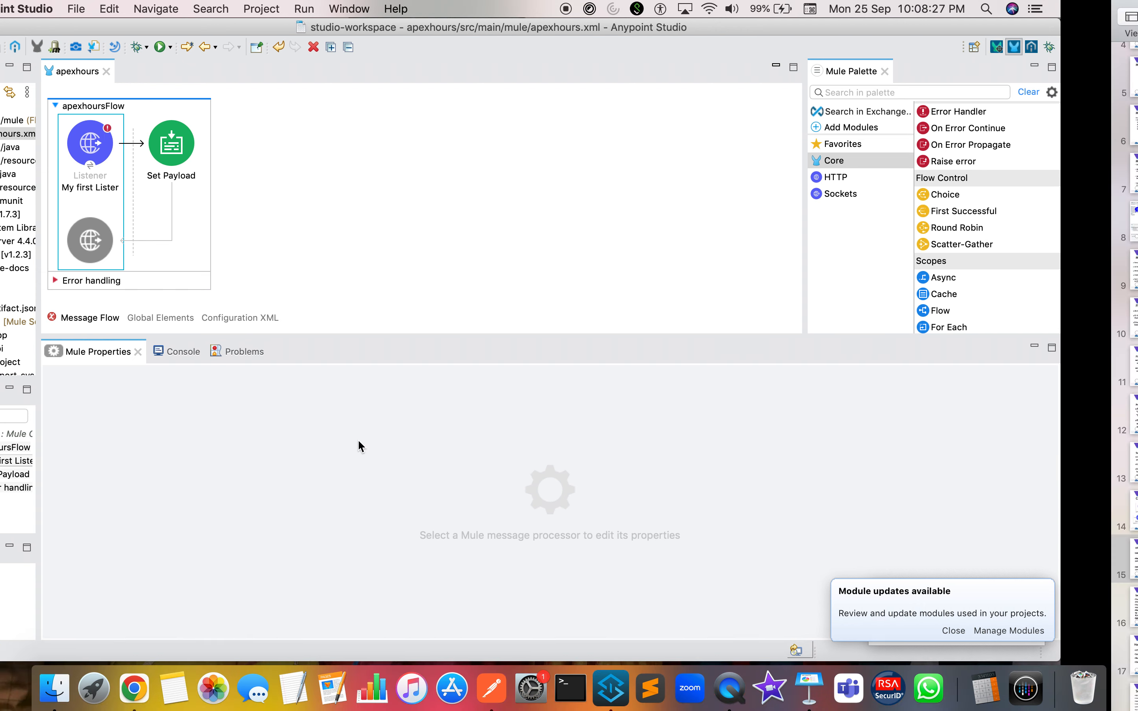
{"action": "key", "text": "ctrl+Left"}
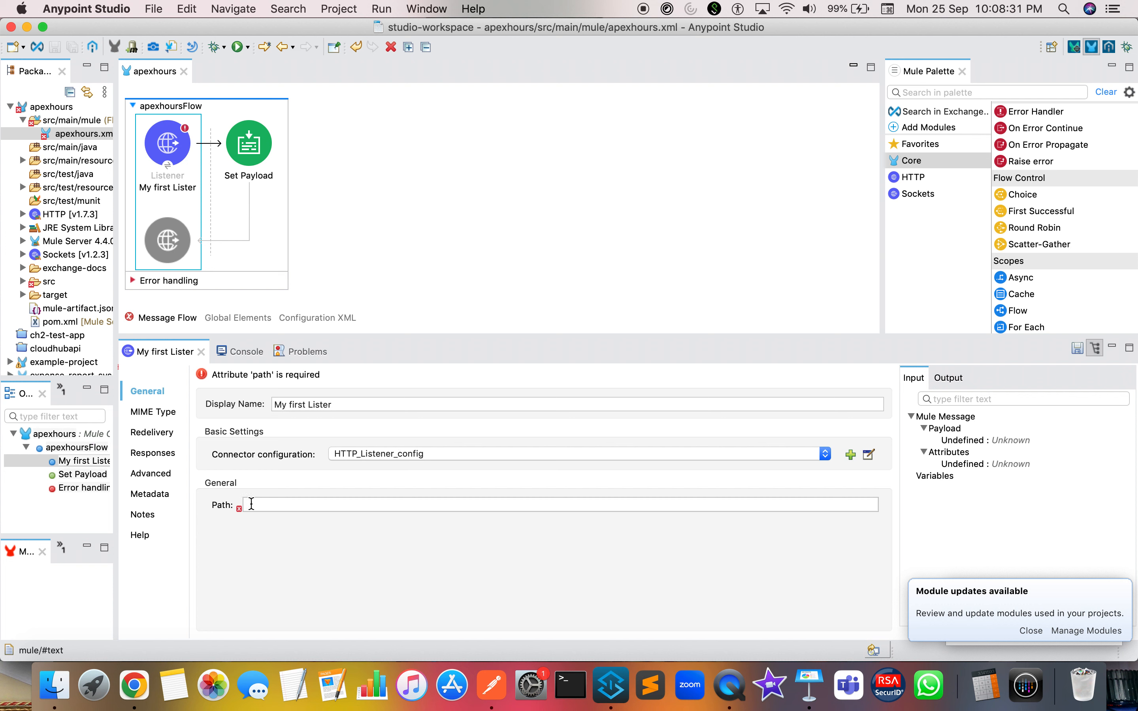
{"action": "left_click", "coordinate": [252, 504]}
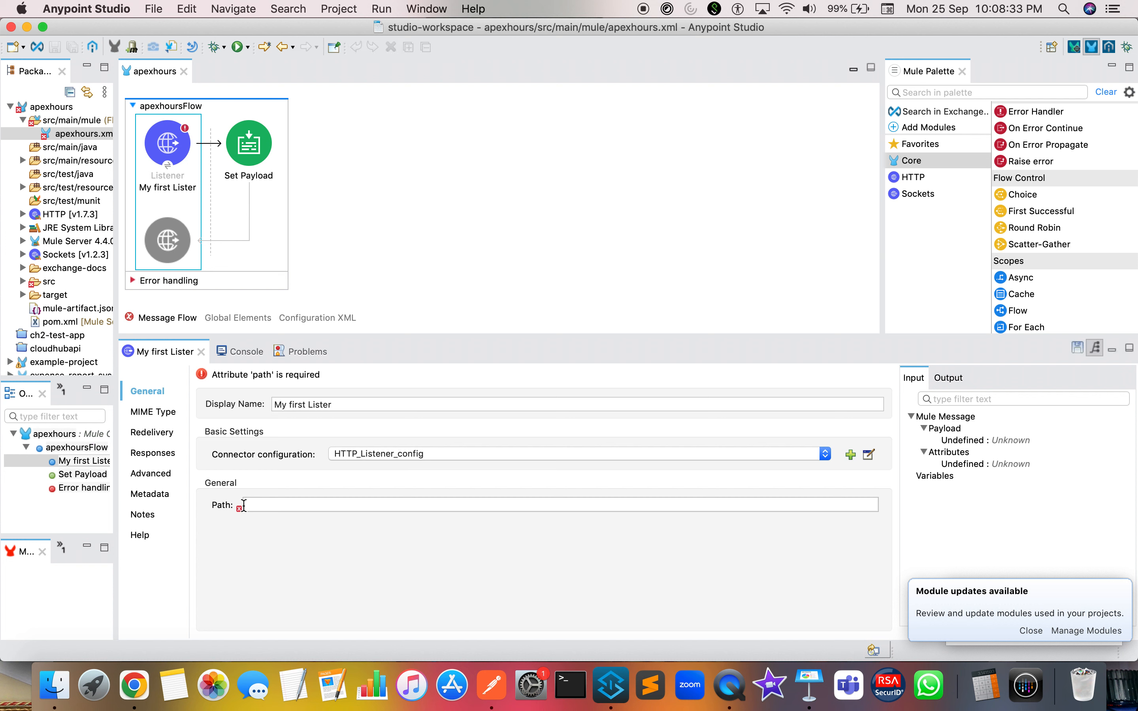
{"action": "type", "text": "/test"}
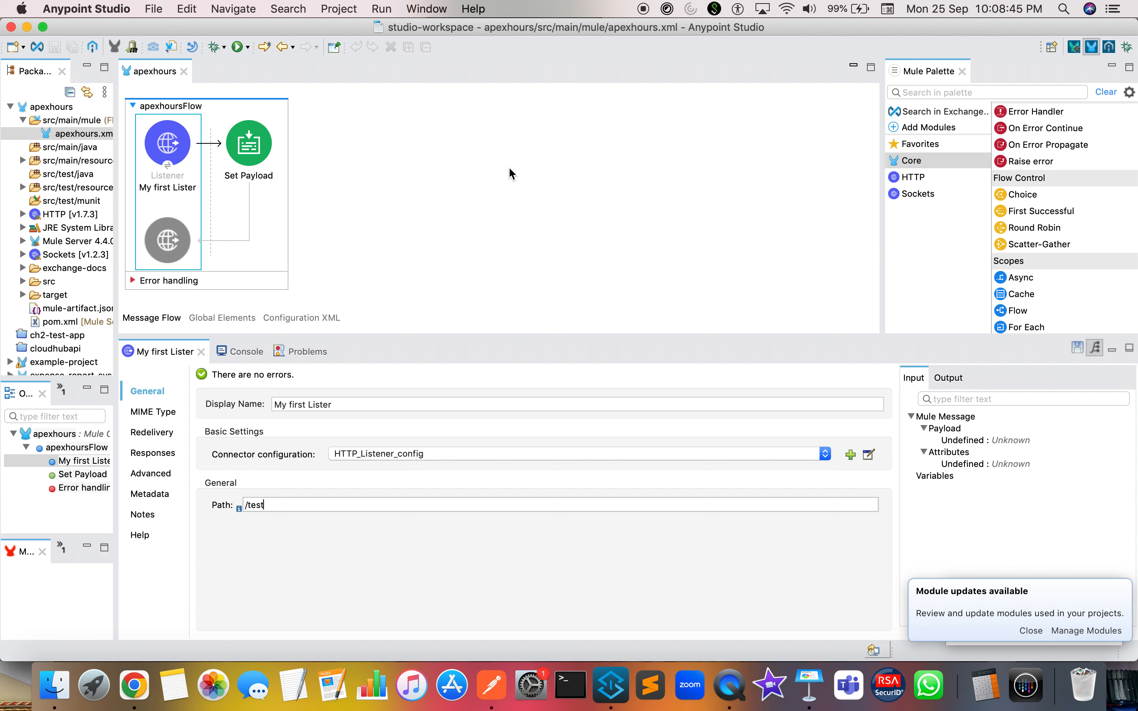
Reselect My first Lister and check its connector configuration choice
{"action": "left_click", "coordinate": [178, 146]}
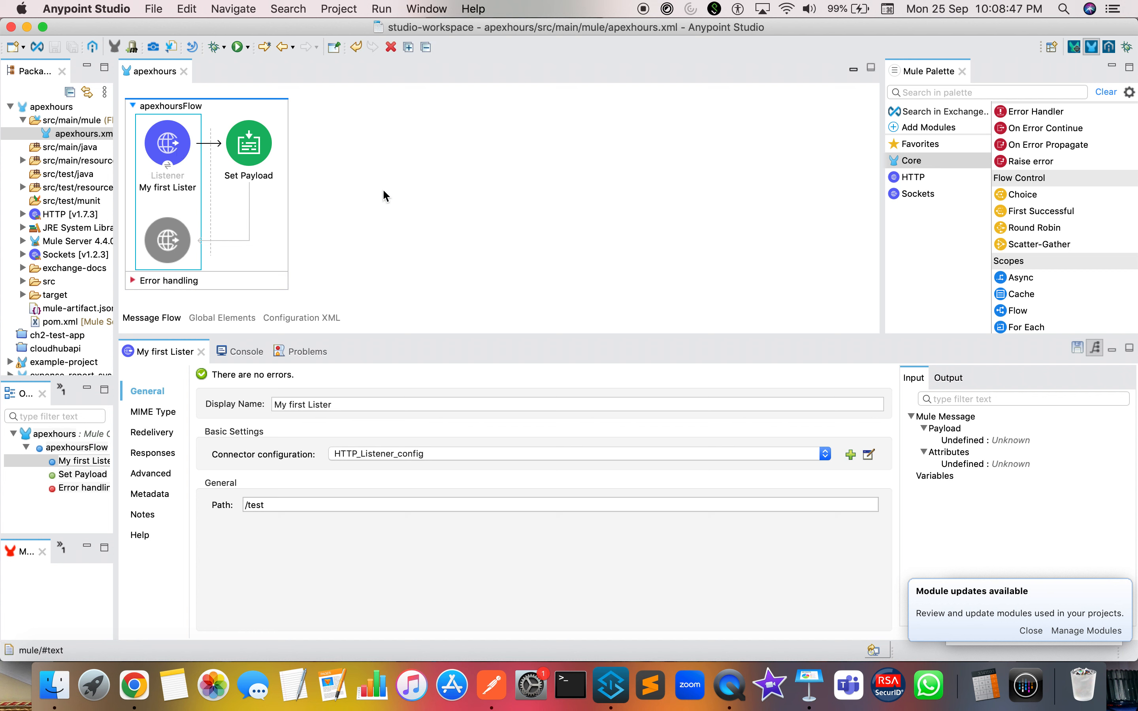
{"action": "left_click", "coordinate": [795, 459]}
{"action": "left_click", "coordinate": [612, 453]}
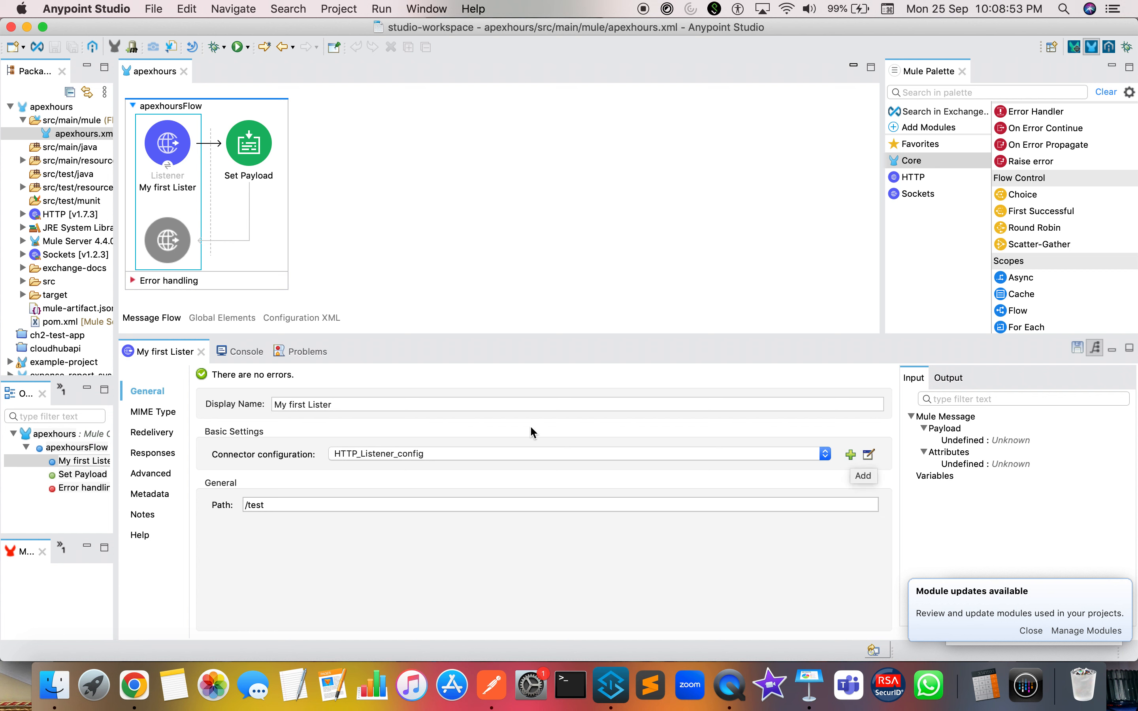
Add a second HTTP Listener config named HTTP_Listener_config1 on port 8081 for My first Lister, and check its connector configuration choices
{"action": "left_click", "coordinate": [527, 453]}
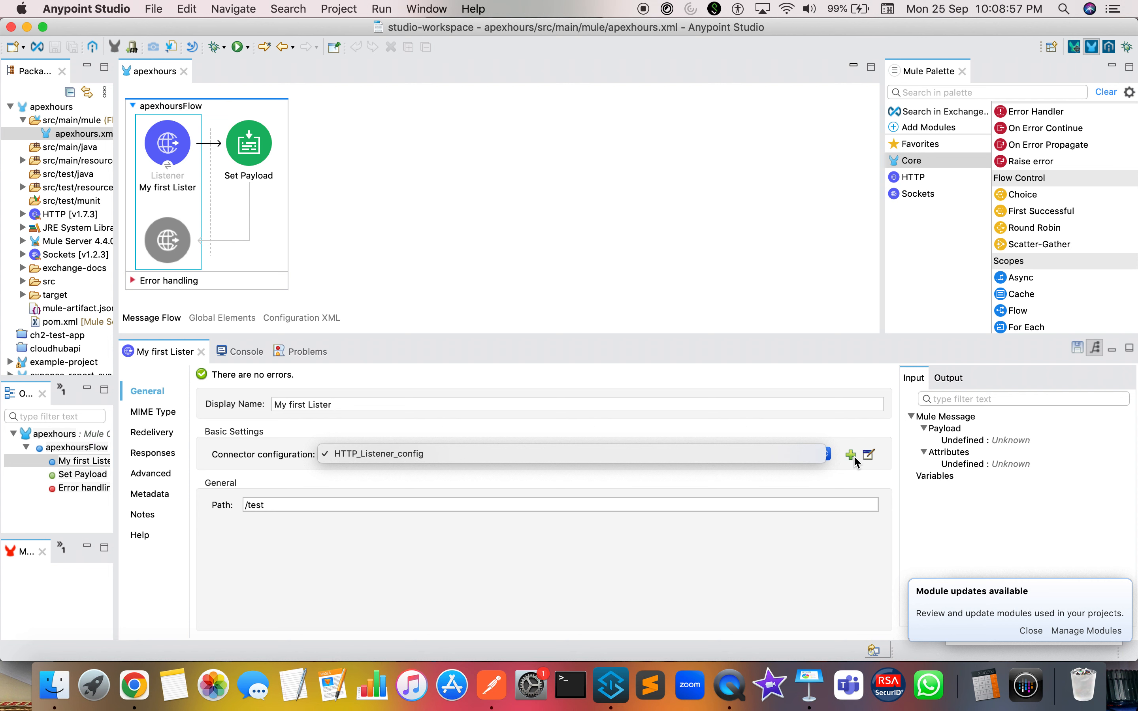
{"action": "left_click", "coordinate": [851, 460]}
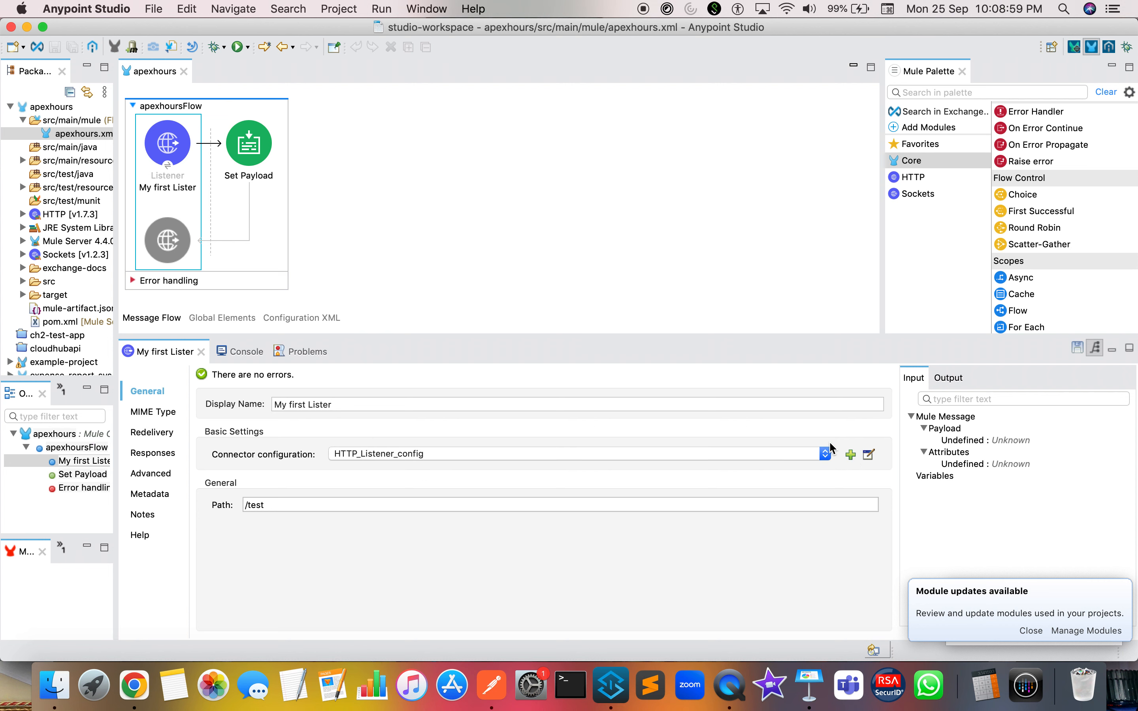
{"action": "left_click", "coordinate": [850, 454]}
{"action": "left_click", "coordinate": [783, 494]}
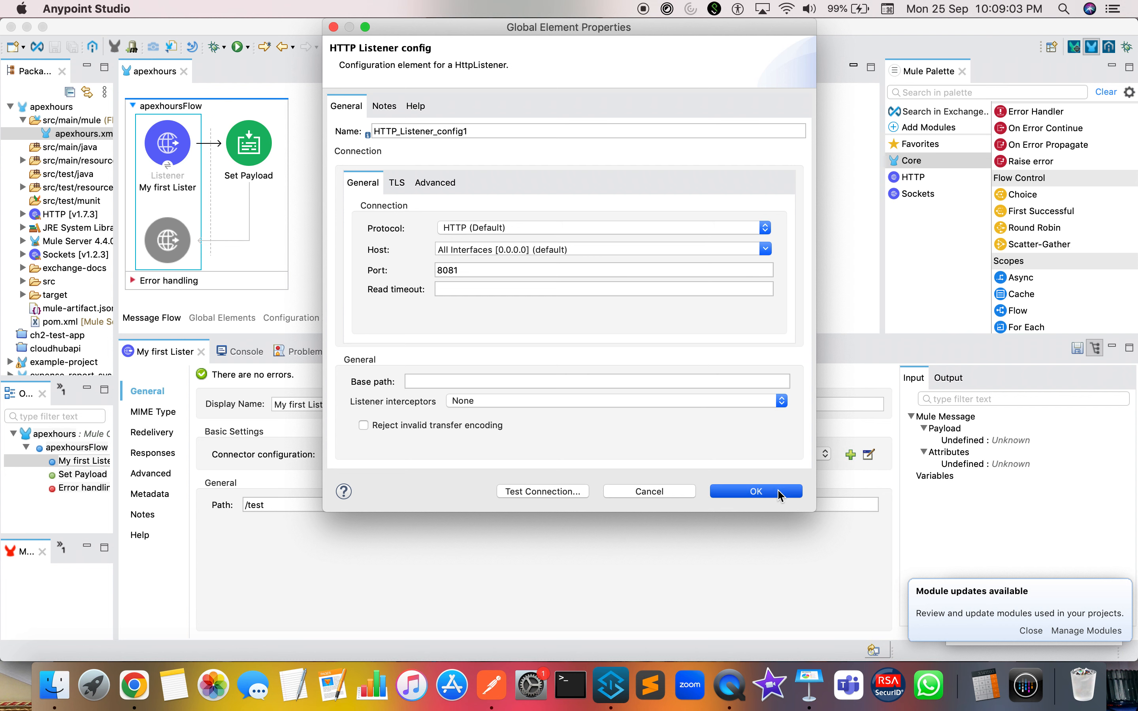
{"action": "left_click", "coordinate": [734, 453]}
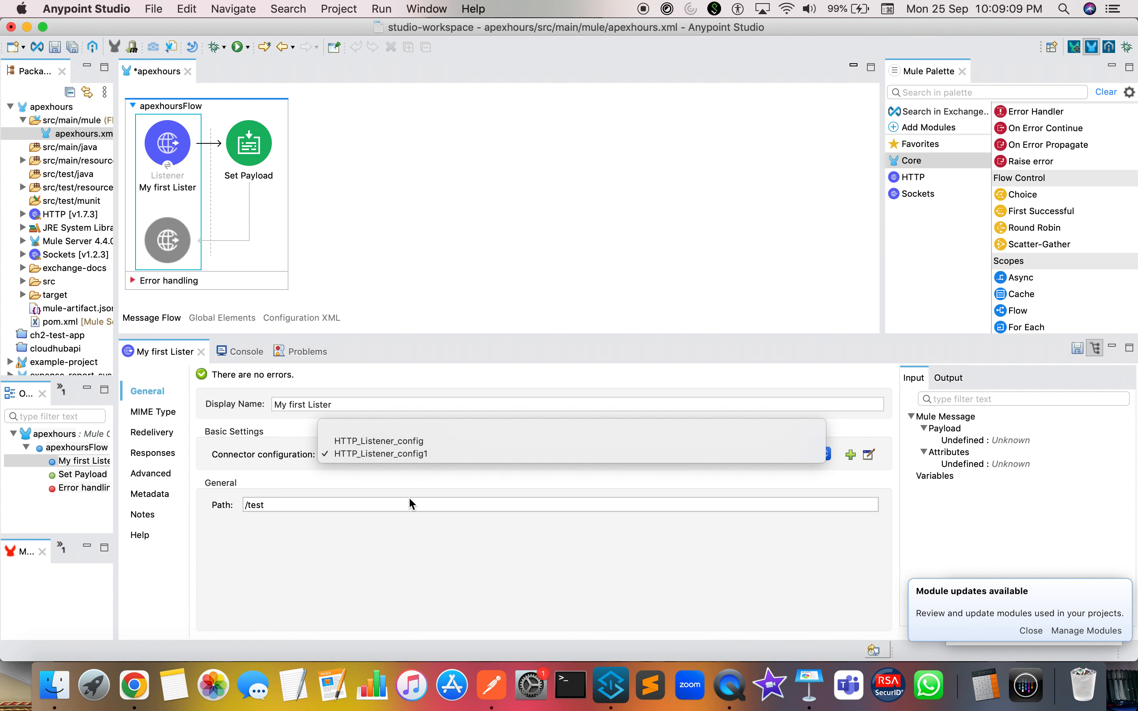
{"action": "left_click", "coordinate": [470, 238]}
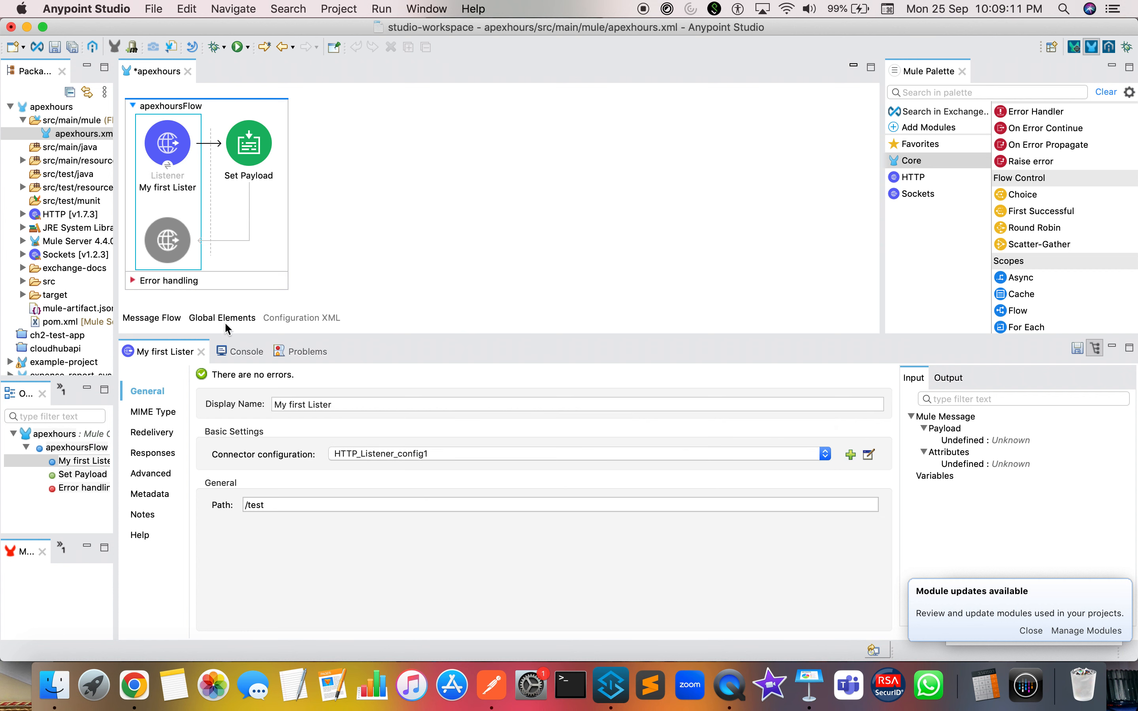
Delete HTTP_Listener_config1 from the global configuration elements and save the file
{"action": "left_click", "coordinate": [210, 320]}
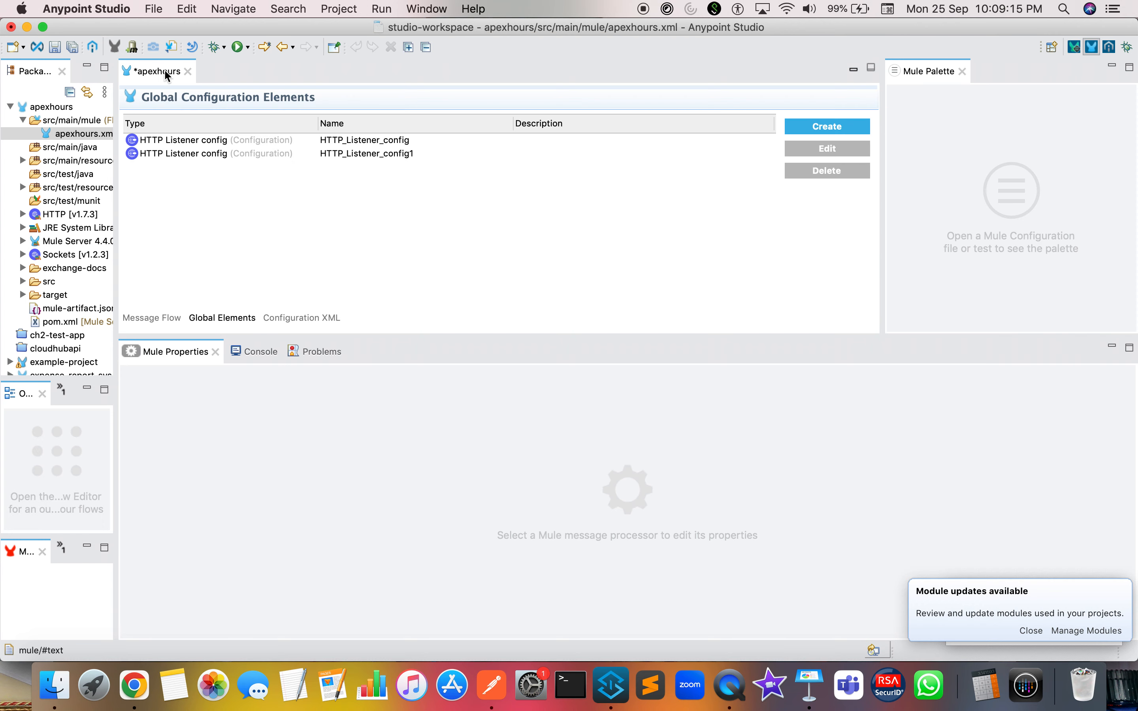
{"action": "left_click", "coordinate": [179, 153]}
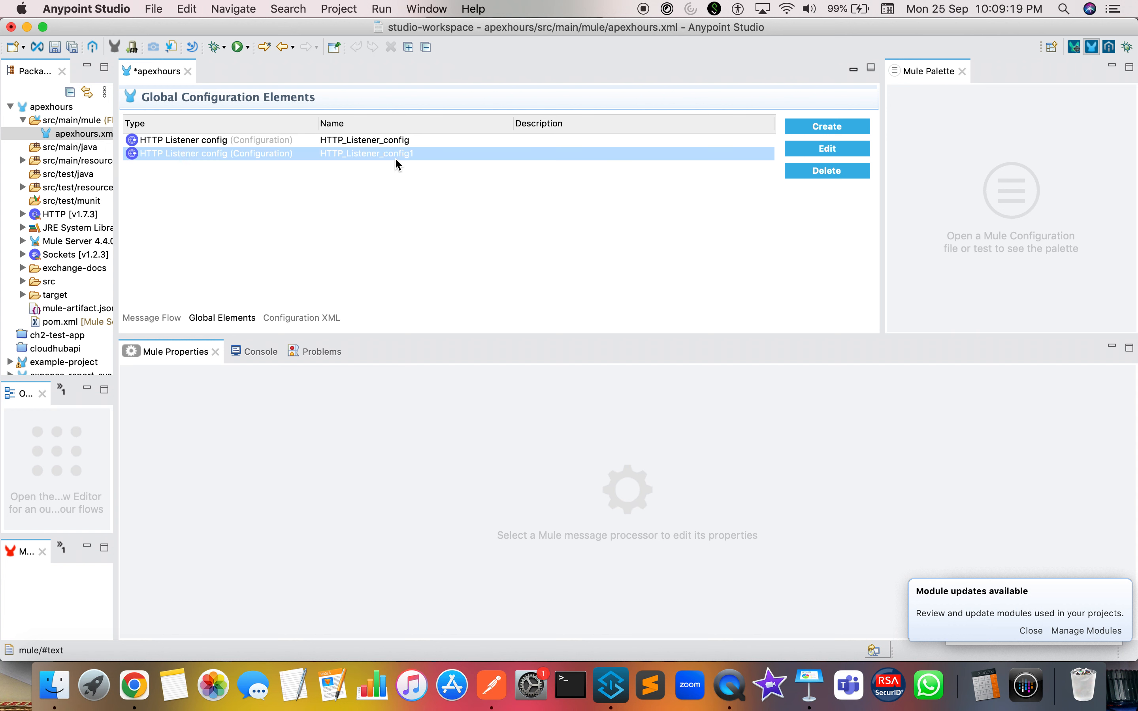
{"action": "left_click", "coordinate": [848, 175]}
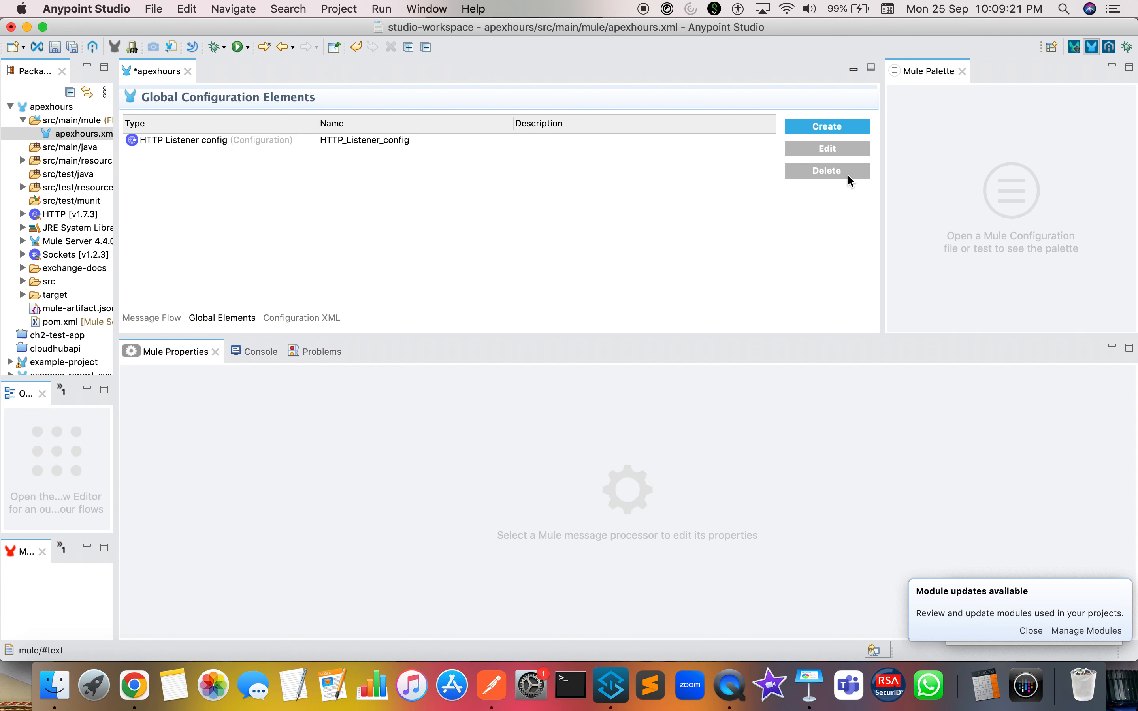
{"action": "key", "text": "super+s"}
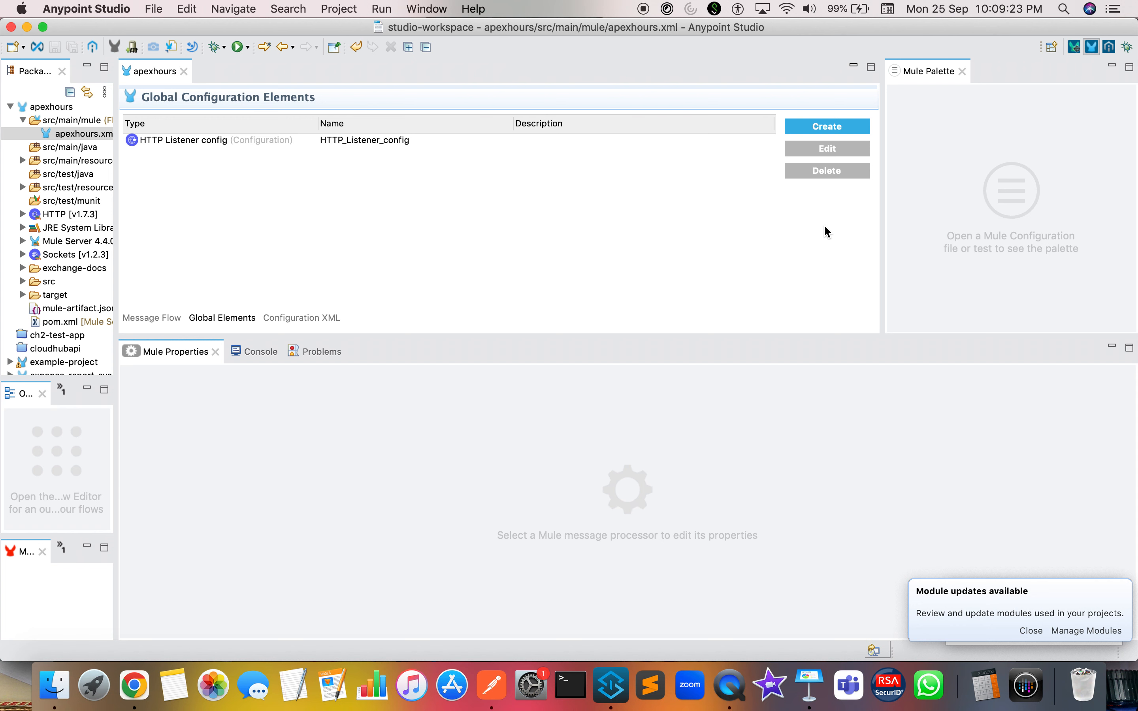
Return to the message flow and review My first Lister's connector configuration choices and the settings of HTTP_Listener_config
{"action": "left_click", "coordinate": [173, 315]}
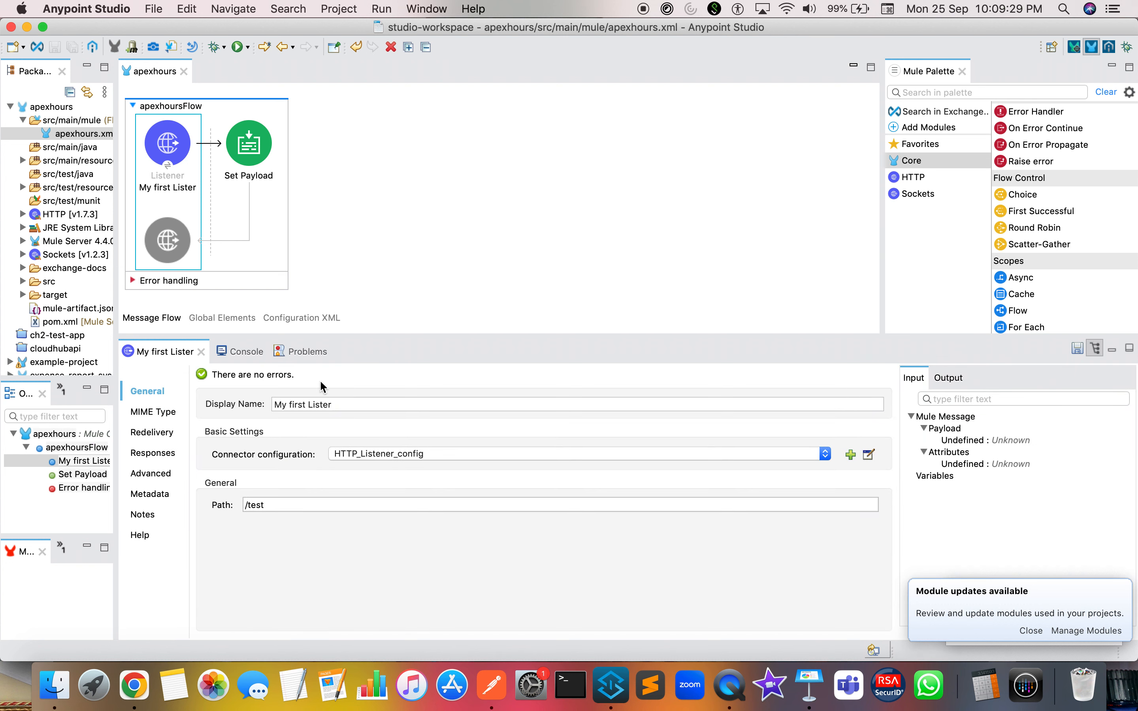
{"action": "left_click", "coordinate": [428, 459]}
{"action": "left_click", "coordinate": [425, 455]}
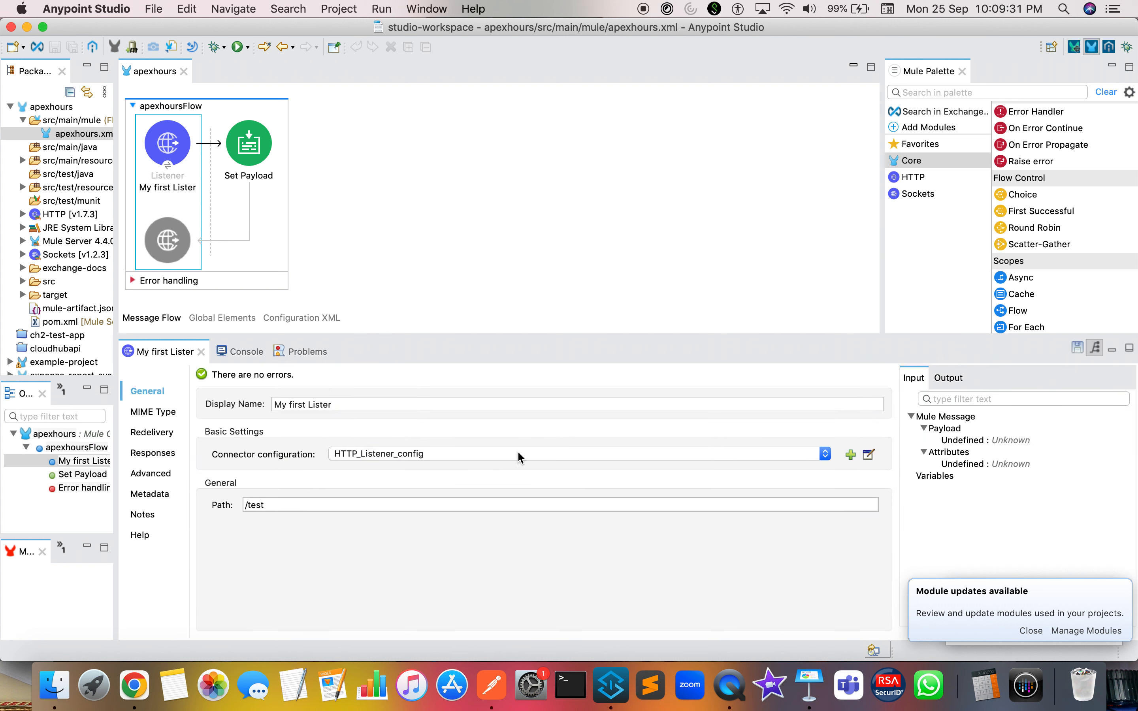
{"action": "left_click", "coordinate": [869, 455]}
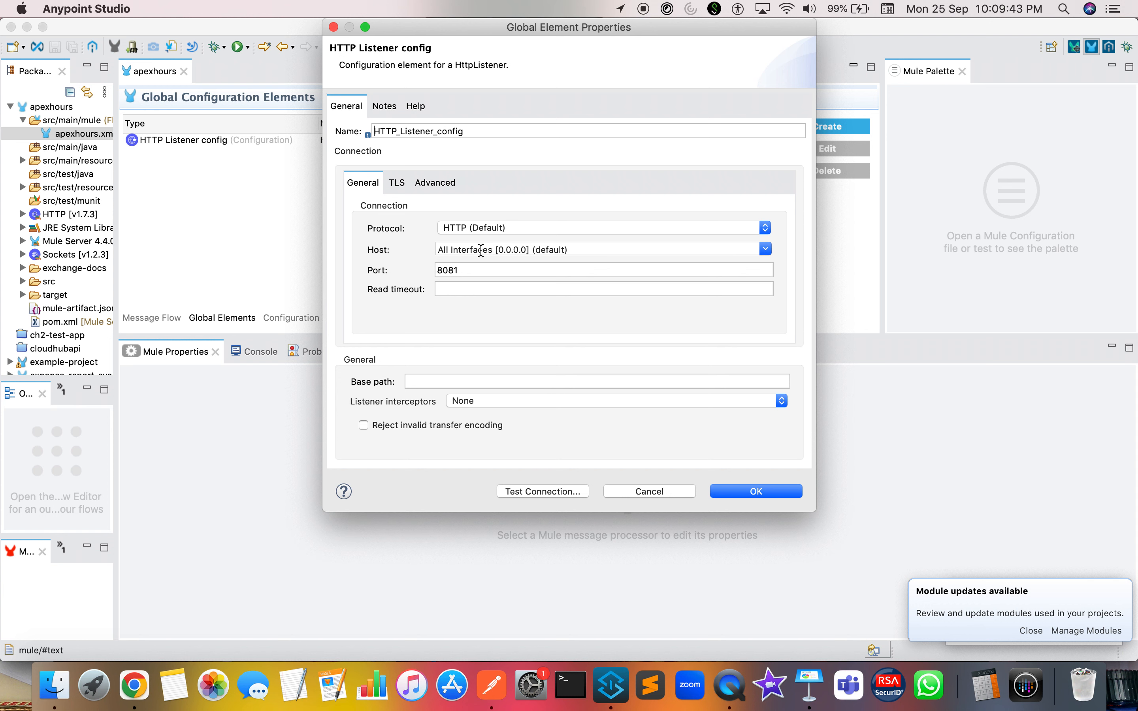
{"action": "left_click", "coordinate": [620, 490]}
{"action": "left_click", "coordinate": [163, 311]}
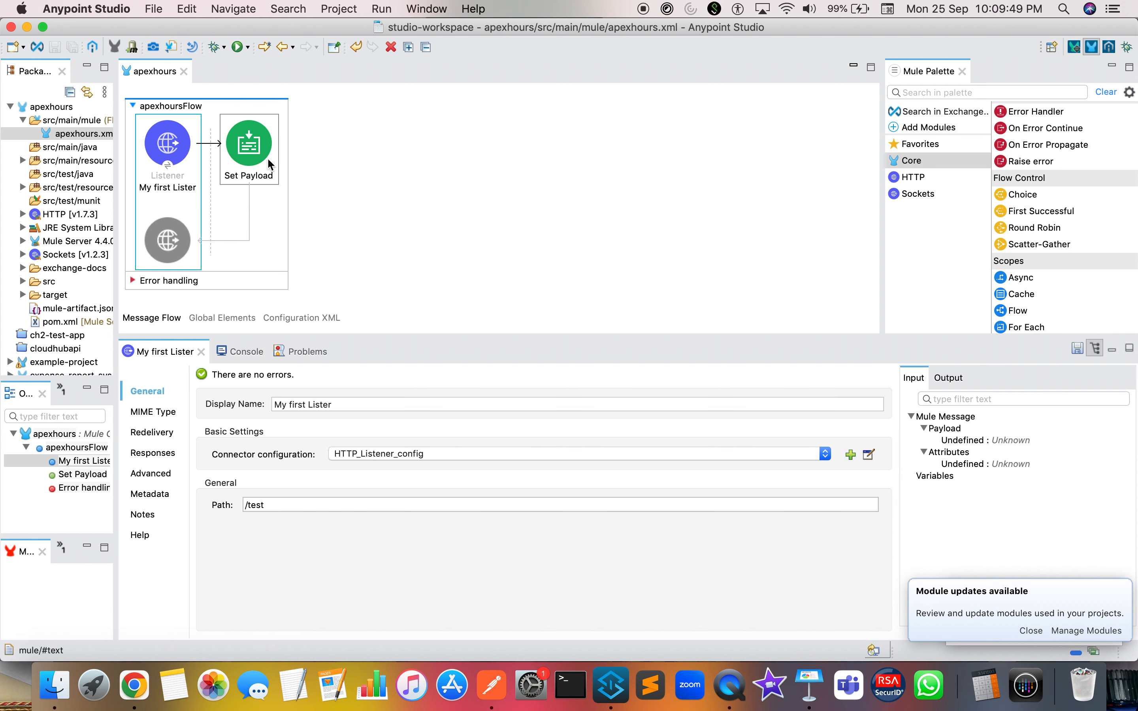
Select Set Payload, read the default value on the Set Payload slide in Keynote, and return to Anypoint Studio
{"action": "left_click", "coordinate": [262, 156]}
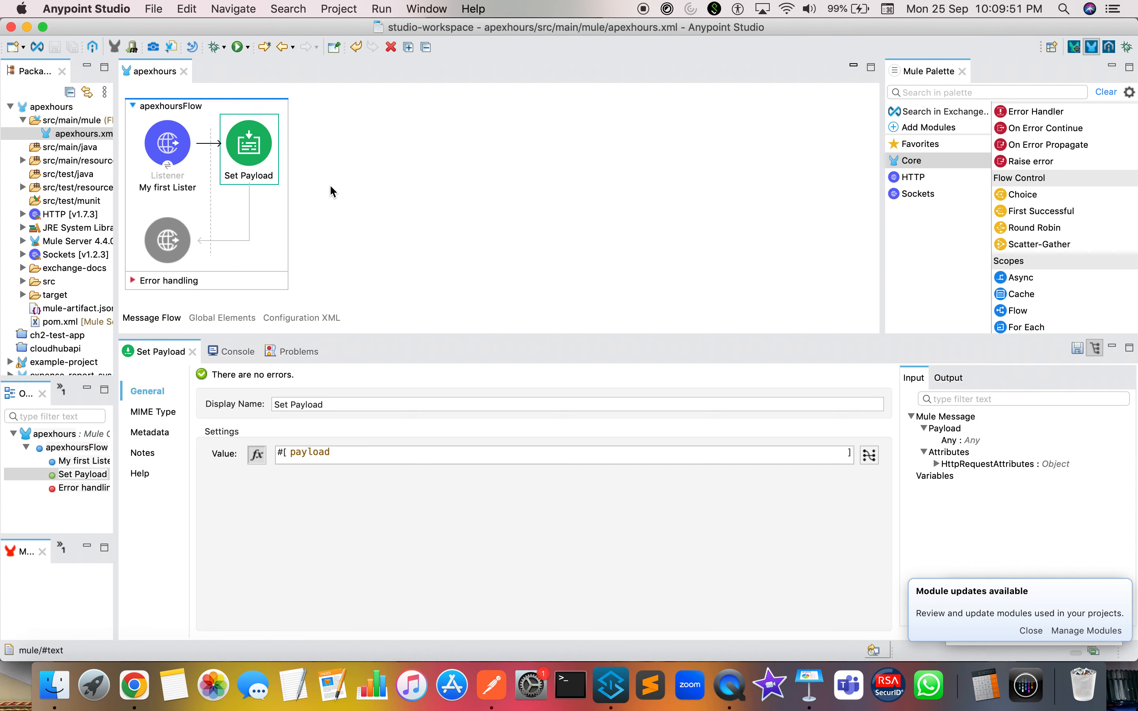
{"action": "key", "text": "ctrl+Right"}
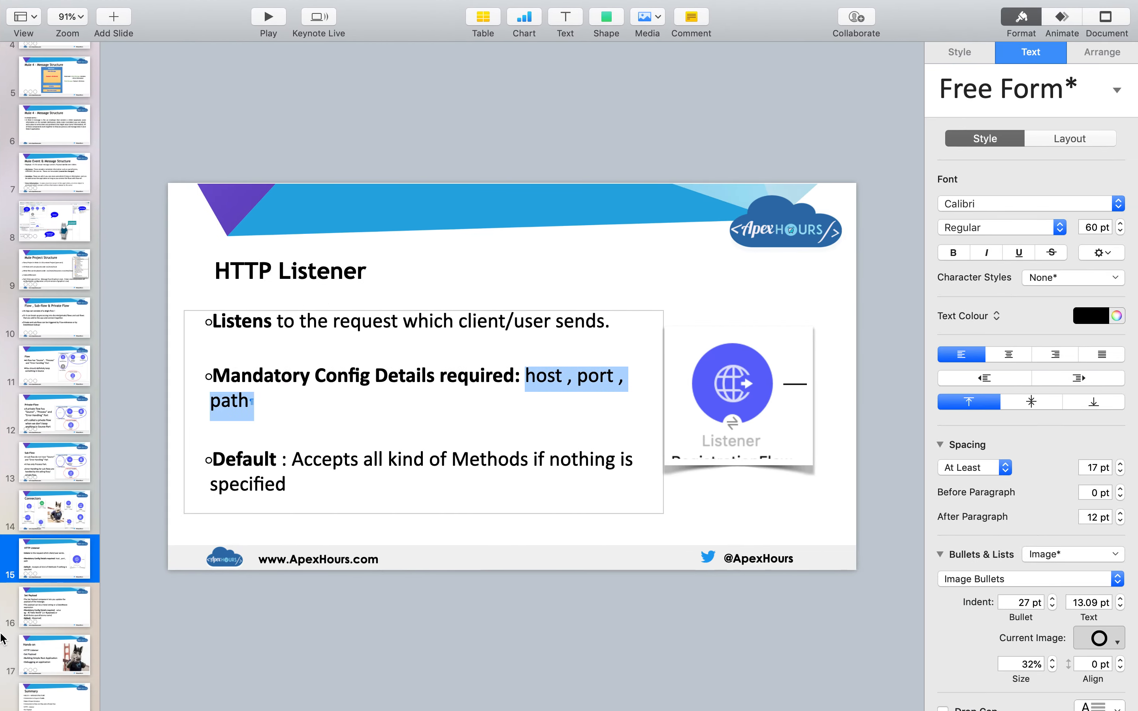
{"action": "left_click", "coordinate": [56, 616]}
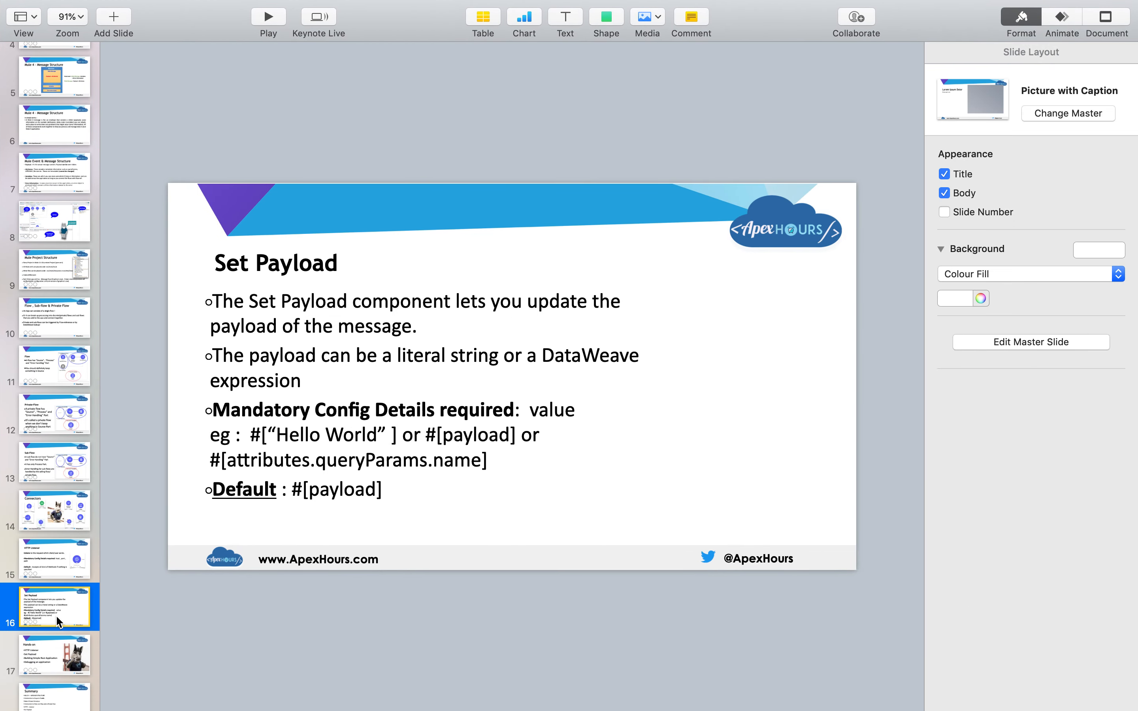
{"action": "double_click", "coordinate": [320, 485]}
{"action": "left_click", "coordinate": [295, 488]}
{"action": "key", "text": "ctrl+Left"}
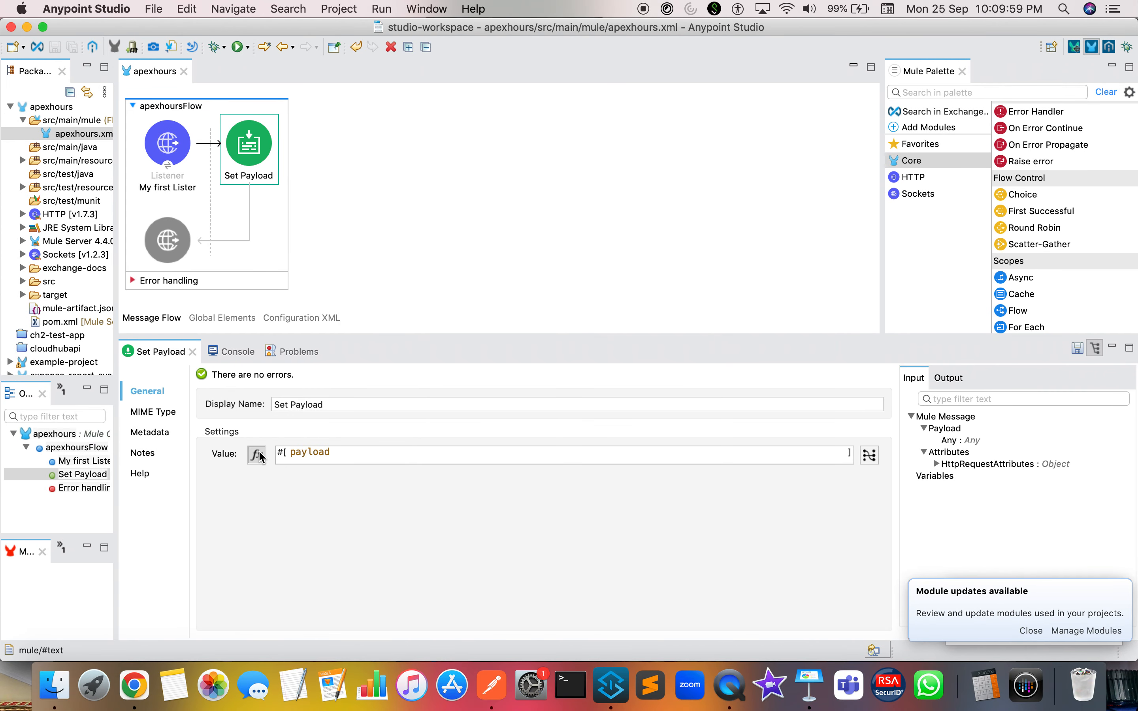
Switch the Set Payload value to literal mode and back to expression mode
{"action": "left_click", "coordinate": [287, 457]}
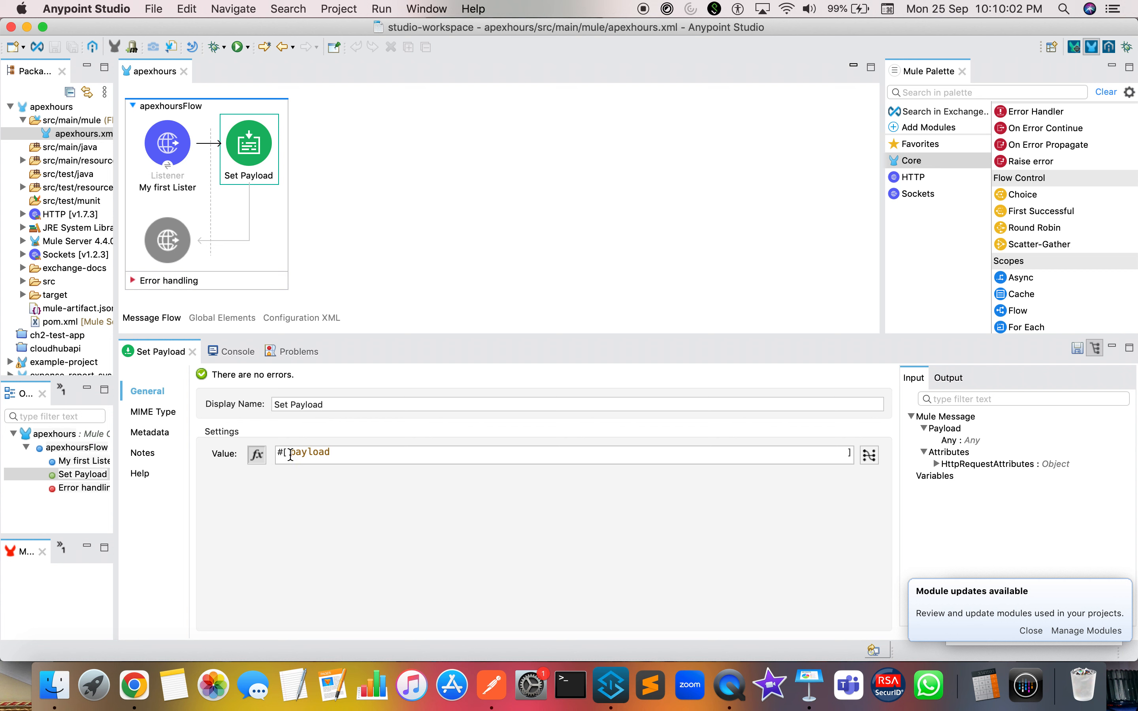
{"action": "left_click", "coordinate": [257, 456]}
{"action": "double_click", "coordinate": [323, 453]}
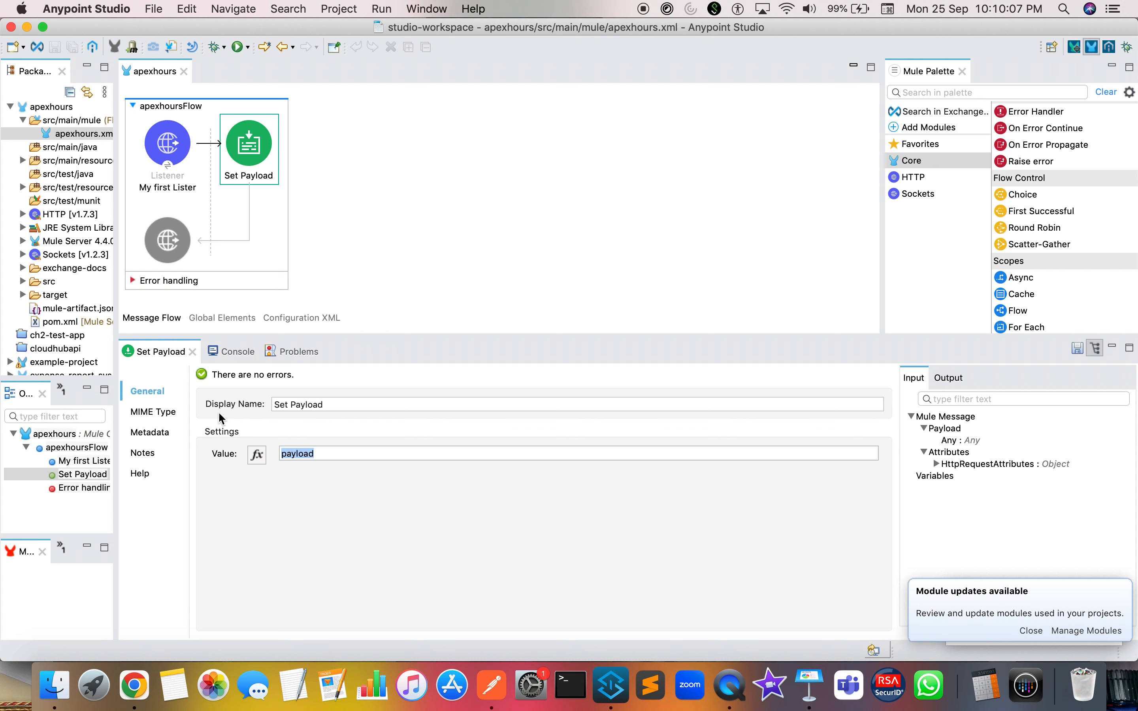
{"action": "left_click", "coordinate": [257, 455]}
{"action": "double_click", "coordinate": [314, 454]}
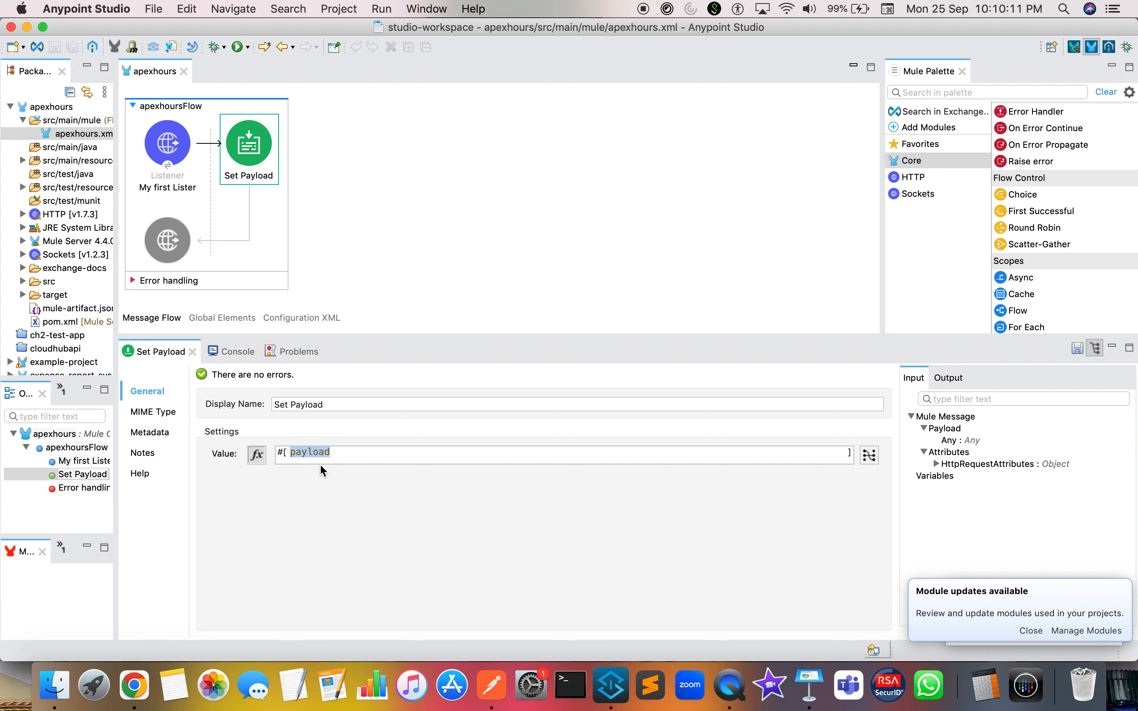
Try to enclose the word payload in double quotes in the Set Payload expression
{"action": "left_click", "coordinate": [352, 454]}
{"action": "type", "text": "\"\""}
{"action": "key", "text": "shift+Left"}
{"action": "key", "text": "shift+Left"}
{"action": "key", "text": "shift+Left"}
{"action": "key", "text": "shift+Left"}
{"action": "key", "text": "shift+Left"}
{"action": "key", "text": "shift+Left"}
{"action": "key", "text": "Left"}
{"action": "type", "text": "\""}
{"action": "key", "text": "Right"}
{"action": "key", "text": "Right"}
{"action": "key", "text": "Right"}
{"action": "key", "text": "Right"}
{"action": "key", "text": "Right"}
{"action": "key", "text": "Right"}
{"action": "key", "text": "Right"}
{"action": "type", "text": "\""}
{"action": "key", "text": "BackSpace"}
{"action": "key", "text": "Left"}
{"action": "key", "text": "Left"}
{"action": "key", "text": "Left"}
{"action": "key", "text": "Left"}
{"action": "key", "text": "Left"}
{"action": "key", "text": "Left"}
{"action": "key", "text": "Left"}
{"action": "key", "text": "BackSpace"}
Replace the Set Payload value with the quoted string "Hello World ! This is" followed by the presenter's full name
{"action": "left_click", "coordinate": [281, 454]}
{"action": "double_click", "coordinate": [314, 454]}
{"action": "type", "text": "\"Hello World"}
{"action": "type", "text": "! This is Sravan"}
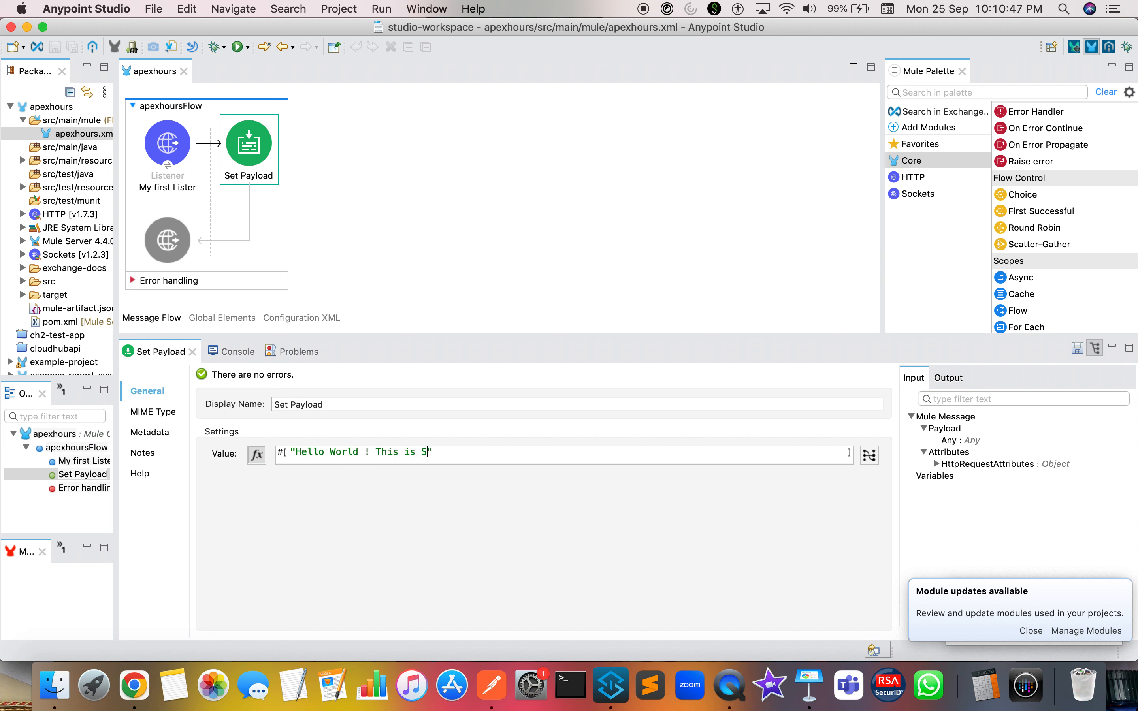
{"action": "type", "text": " Lingam"}
Compare the greeting value in literal and expression modes, ending in expression mode
{"action": "left_click", "coordinate": [262, 457]}
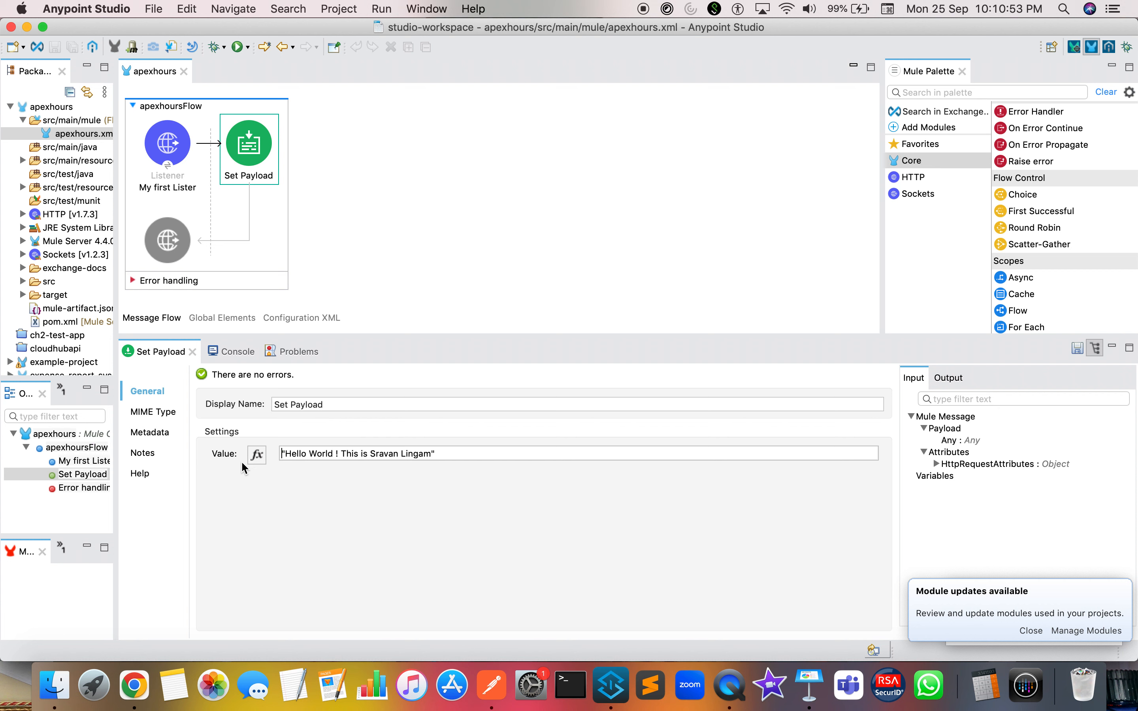
{"action": "left_click", "coordinate": [258, 456]}
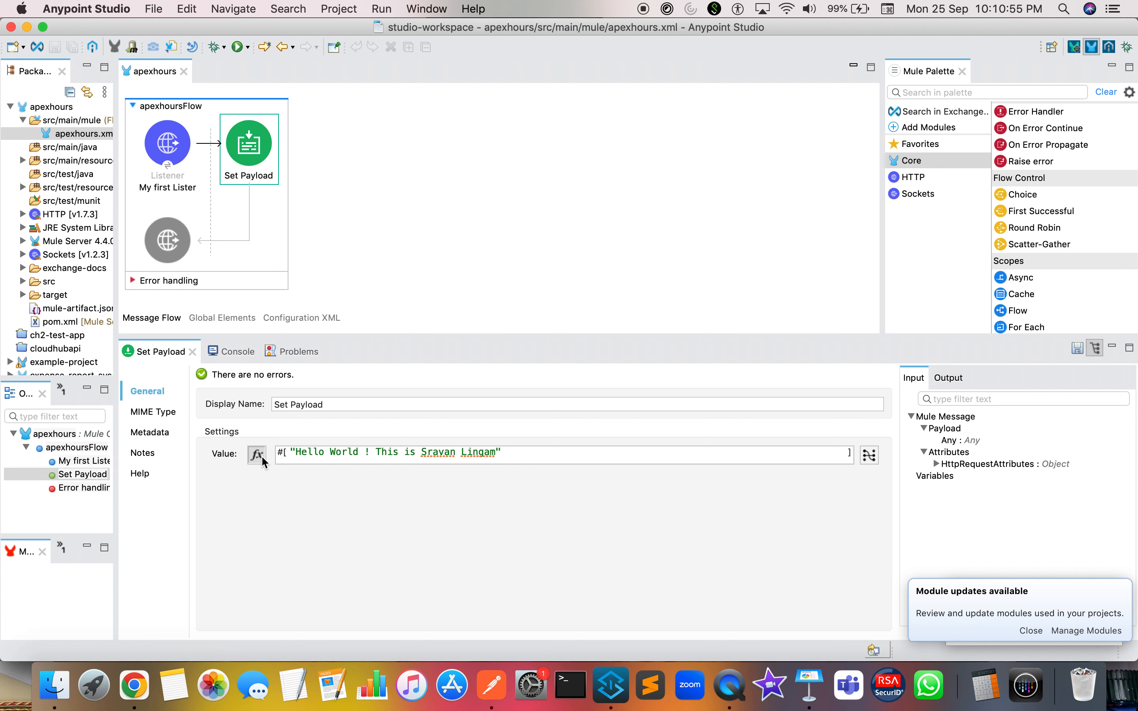
{"action": "left_click", "coordinate": [259, 457]}
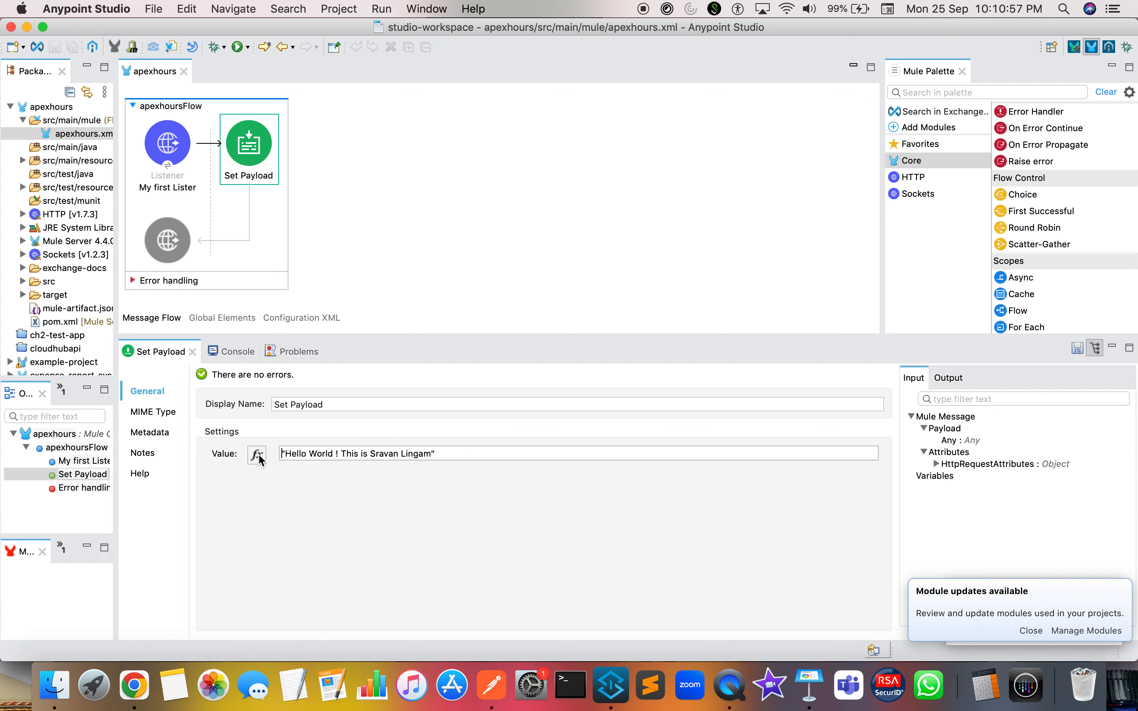
{"action": "left_click_drag", "start_coordinate": [457, 454], "coordinate": [146, 432]}
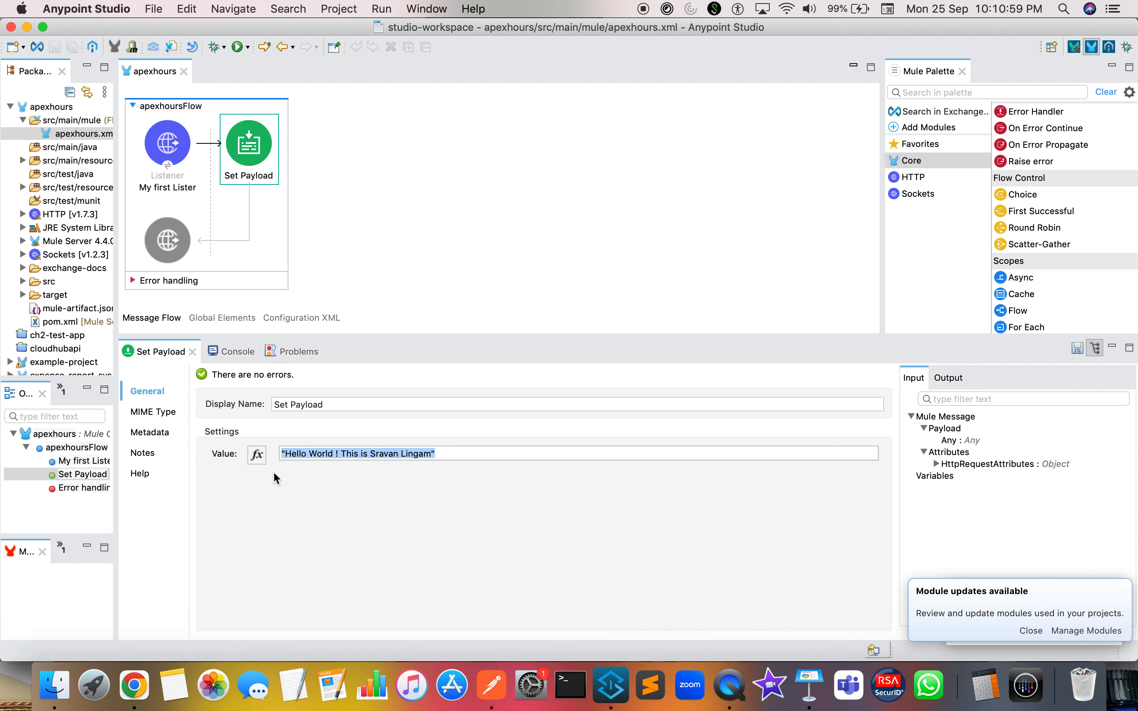
{"action": "left_click", "coordinate": [258, 456]}
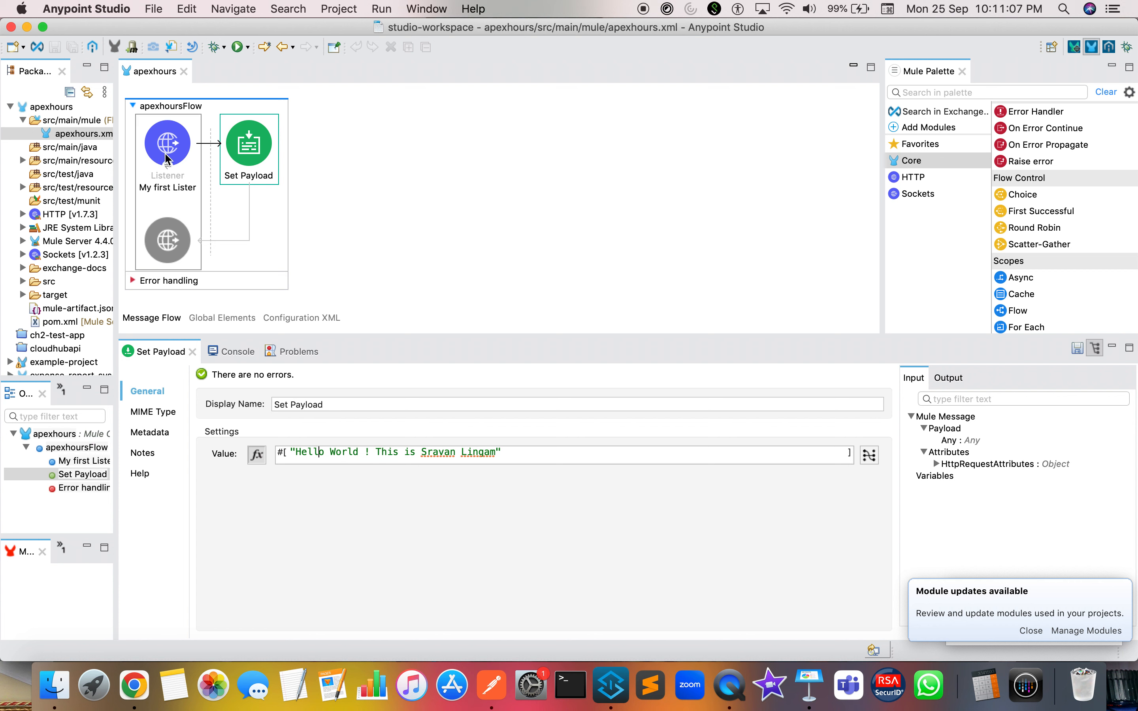
Leave the Set Payload properties and run the apexhours project from the flow canvas
{"action": "left_click", "coordinate": [459, 193]}
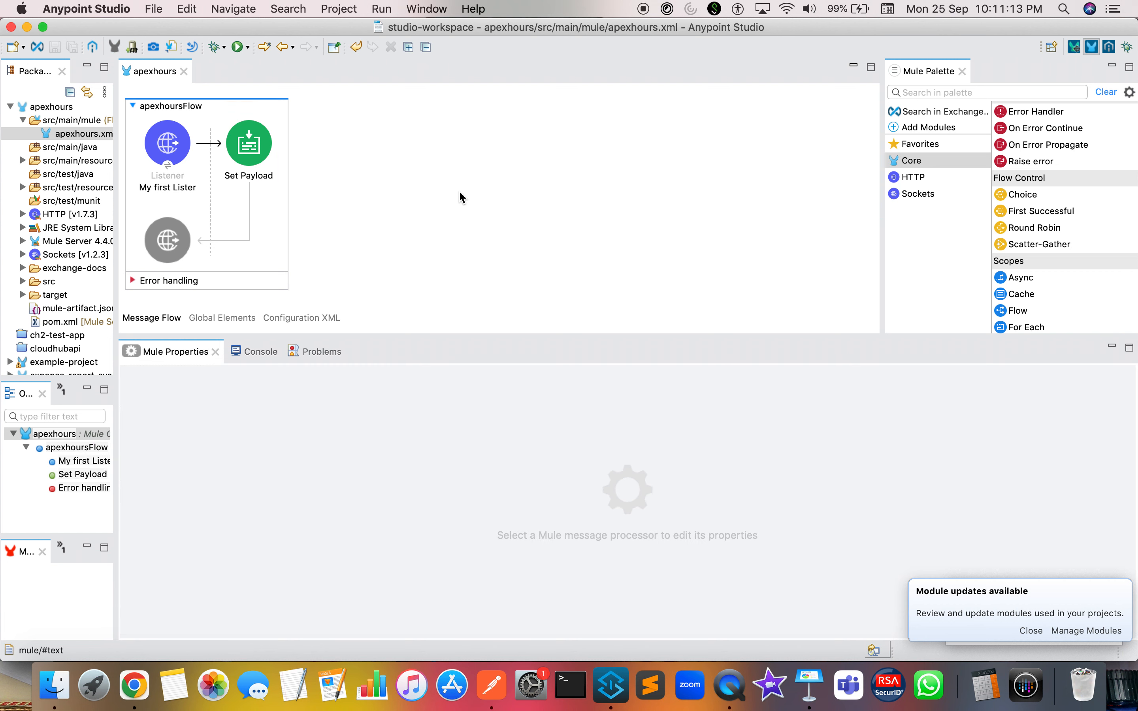
{"action": "left_click", "coordinate": [248, 158]}
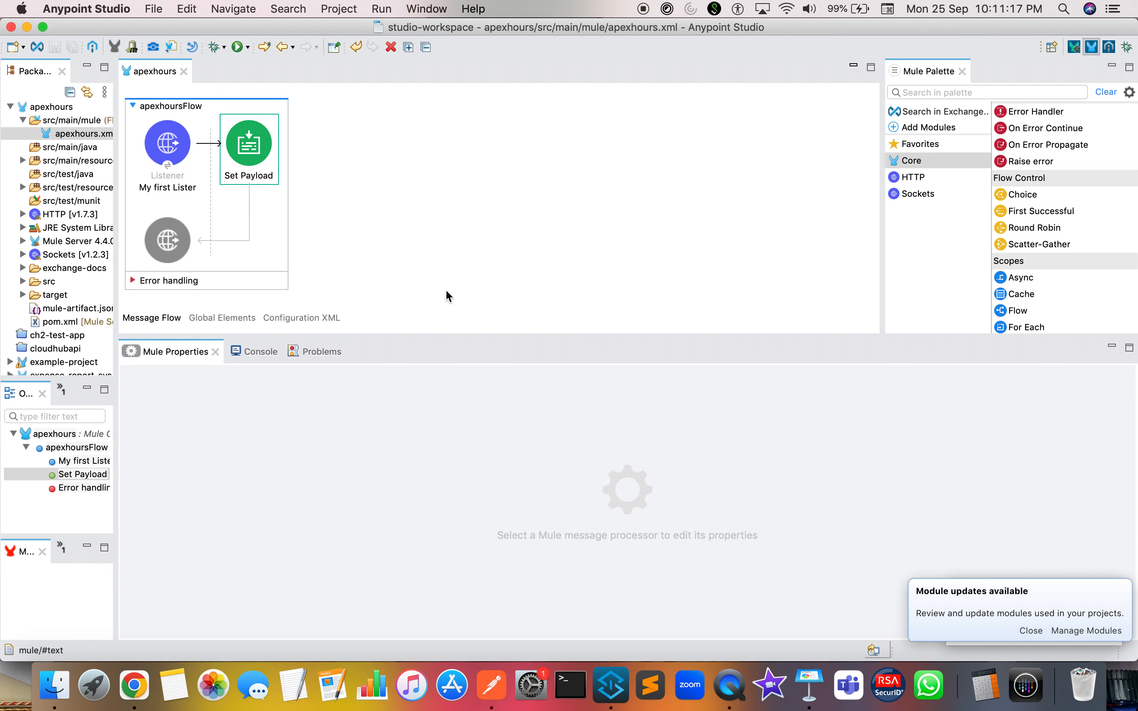
{"action": "left_click", "coordinate": [443, 143]}
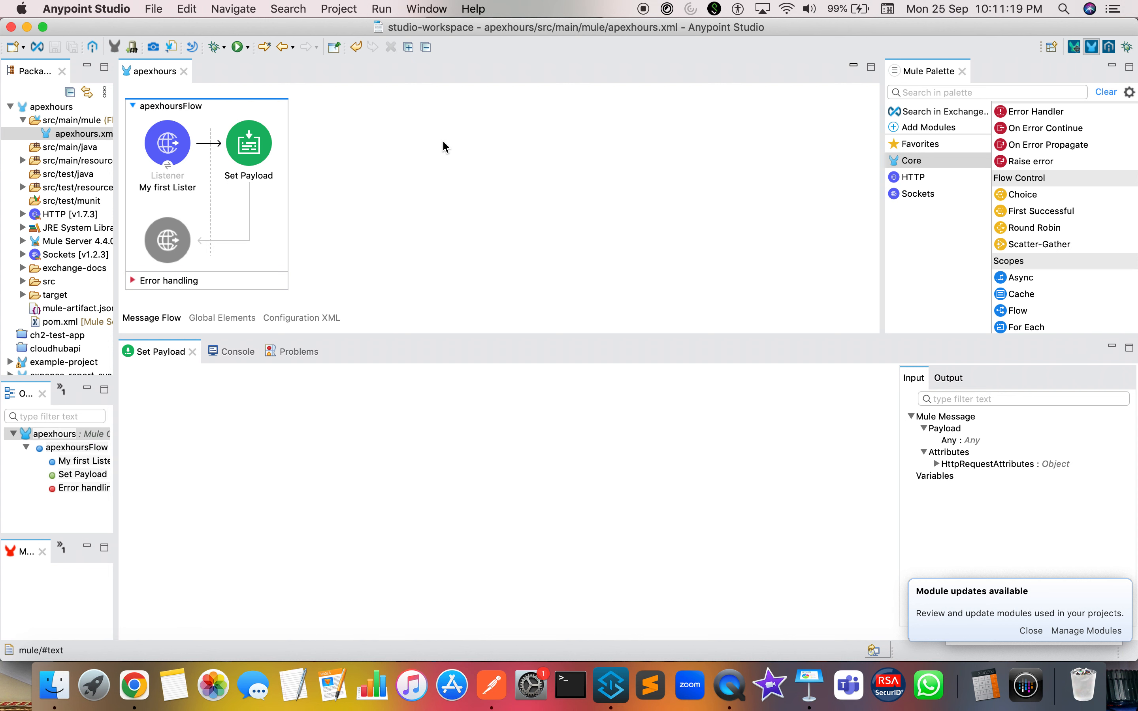
{"action": "right_click", "coordinate": [443, 142]}
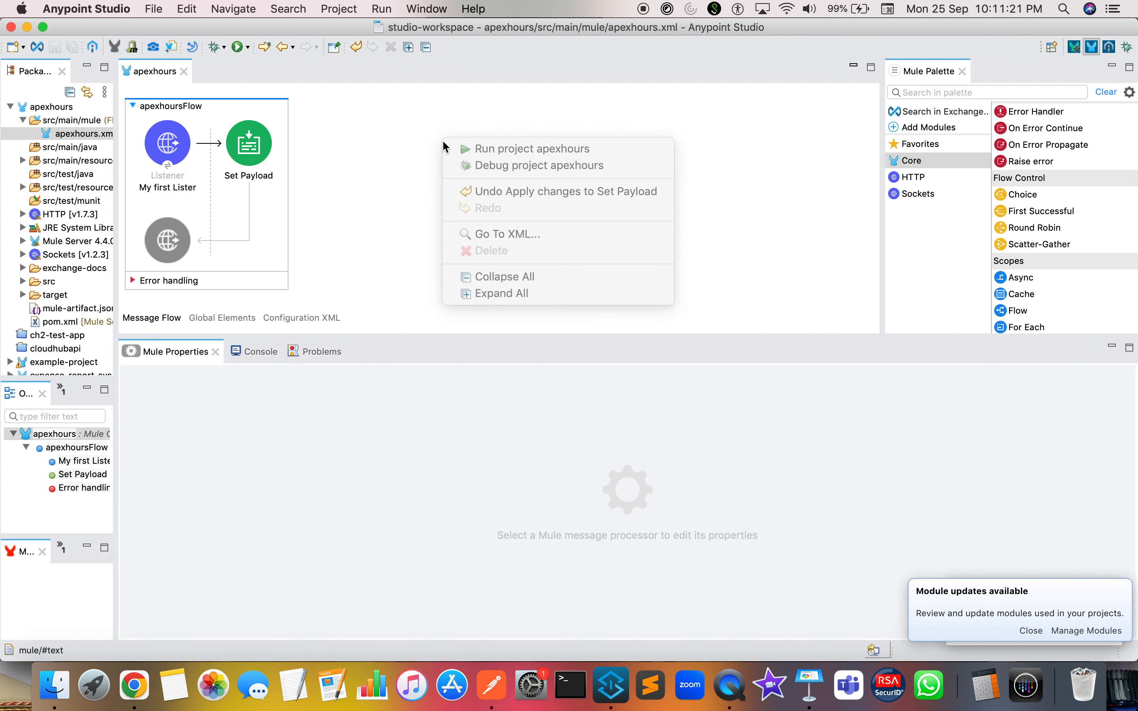
{"action": "left_click", "coordinate": [438, 139]}
{"action": "right_click", "coordinate": [439, 139]}
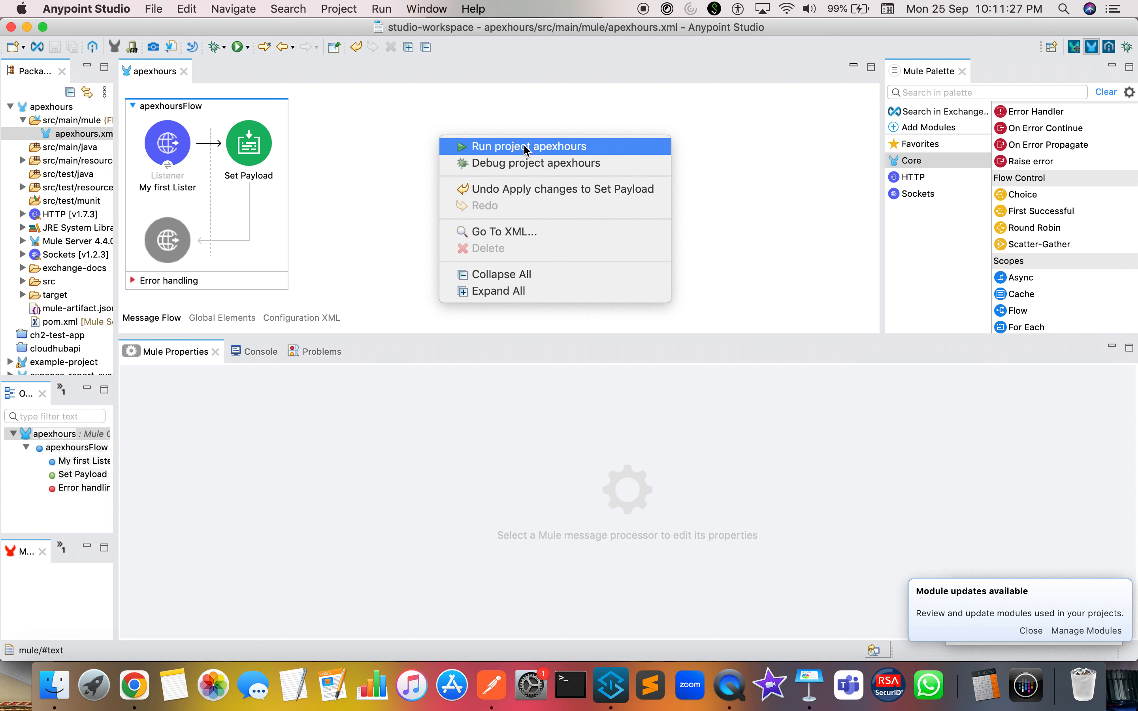
{"action": "left_click", "coordinate": [532, 148]}
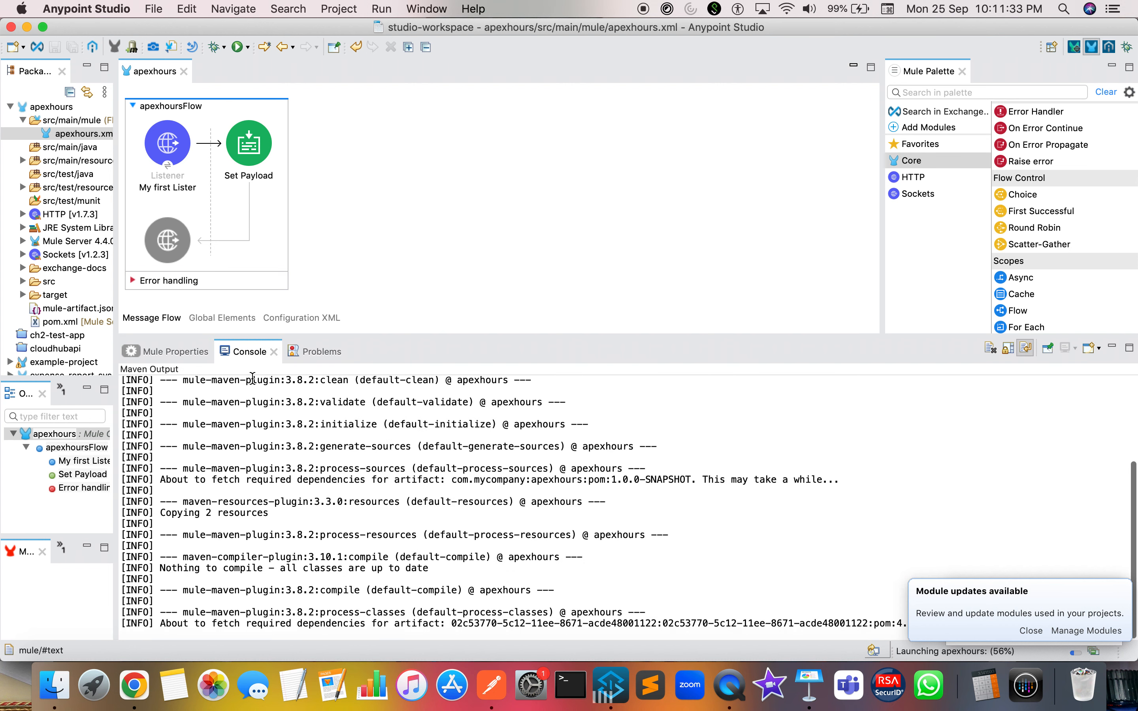
Follow the startup and deployment log of the apexhours application in the console
{"action": "left_click_drag", "start_coordinate": [240, 401], "coordinate": [265, 523]}
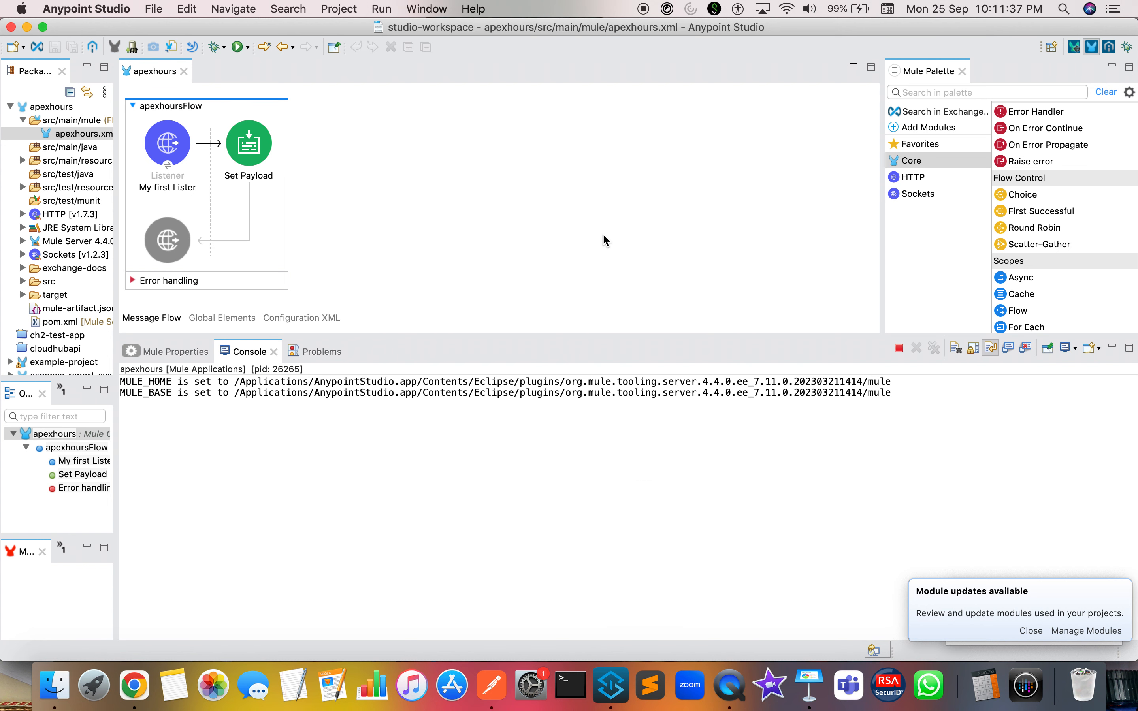
{"action": "left_click", "coordinate": [41, 107]}
{"action": "left_click", "coordinate": [362, 189]}
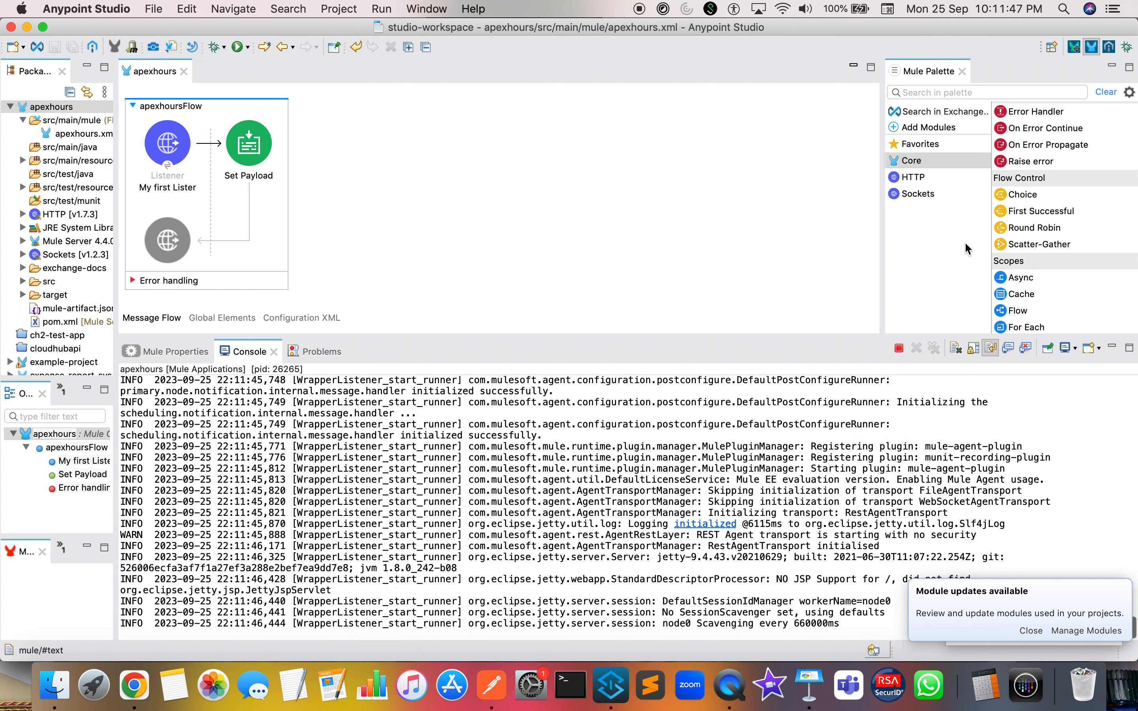
{"action": "left_click_drag", "start_coordinate": [321, 425], "coordinate": [323, 564]}
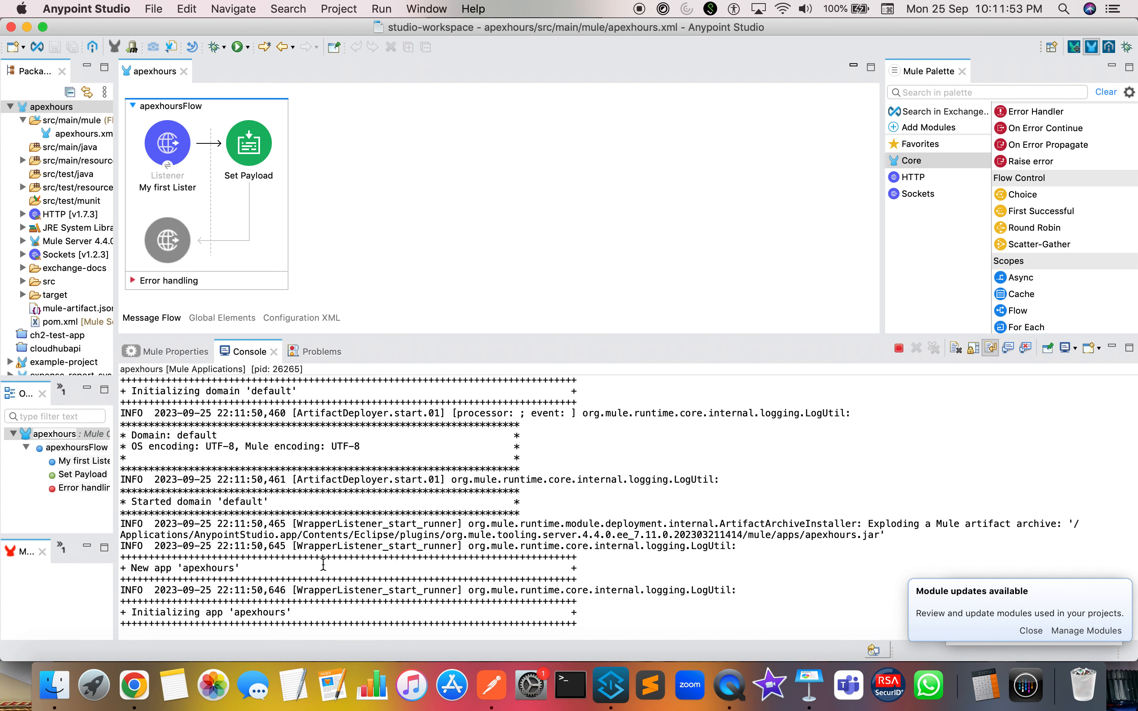
Dismiss the update notifications and check the application, domain and status entries for apexhours in the console's deployment table
{"action": "left_click", "coordinate": [1030, 632]}
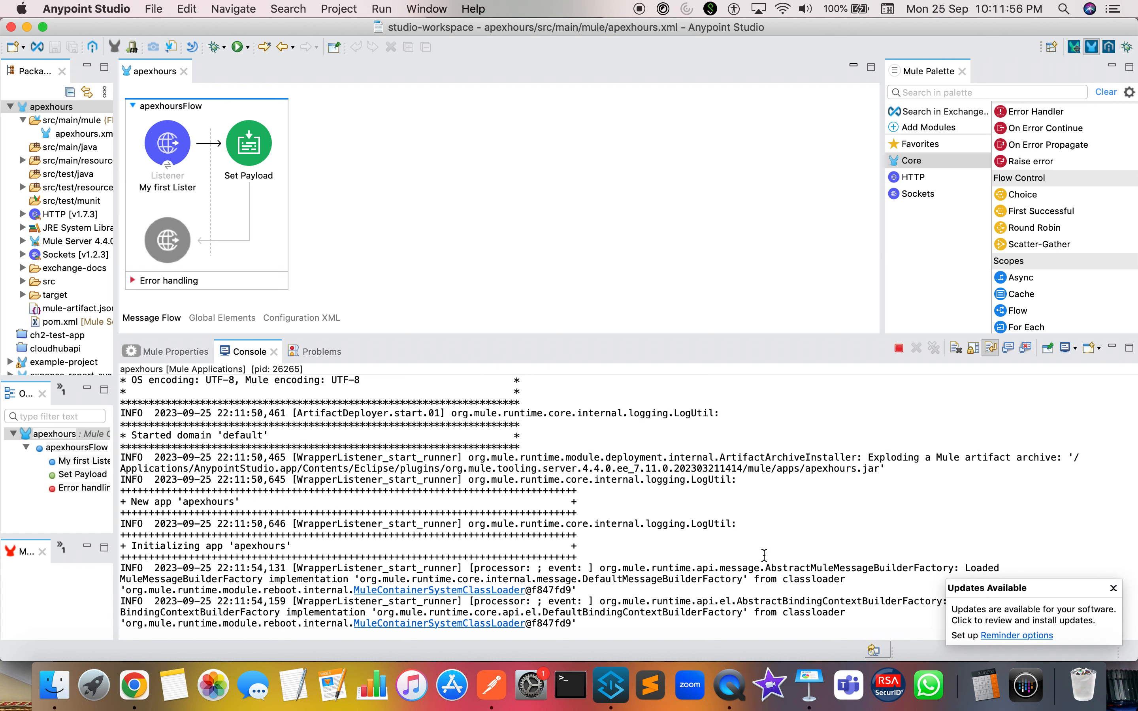
{"action": "left_click", "coordinate": [1114, 589]}
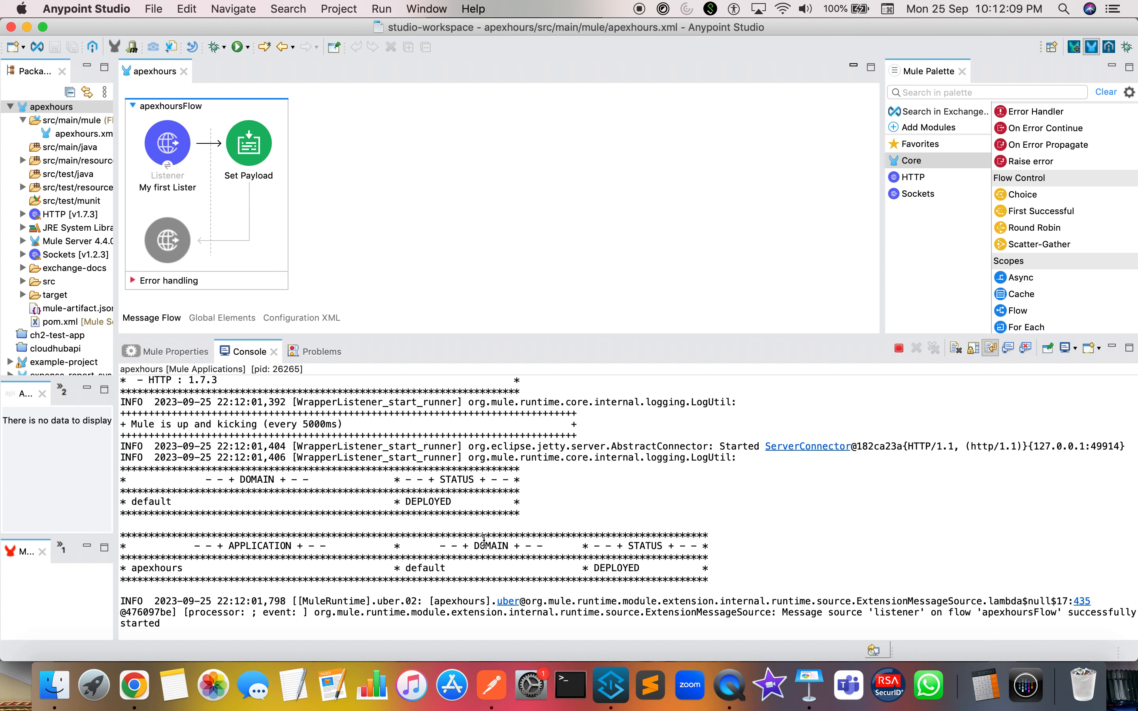
{"action": "left_click_drag", "start_coordinate": [589, 567], "coordinate": [675, 535]}
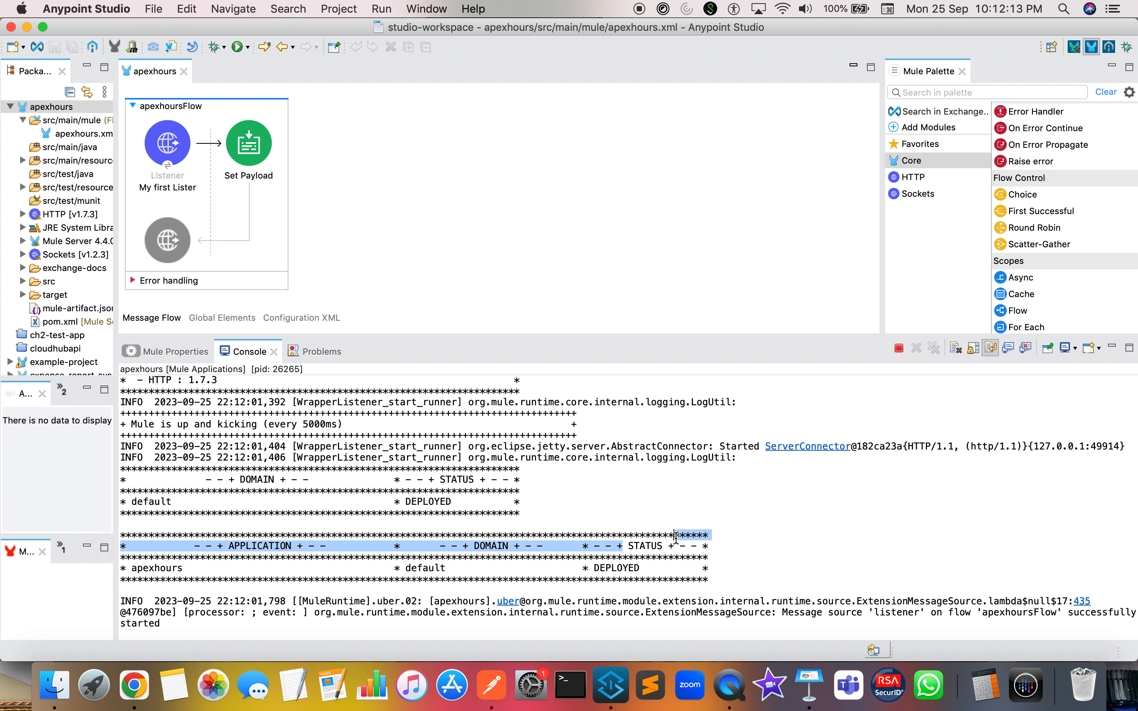
{"action": "double_click", "coordinate": [243, 547]}
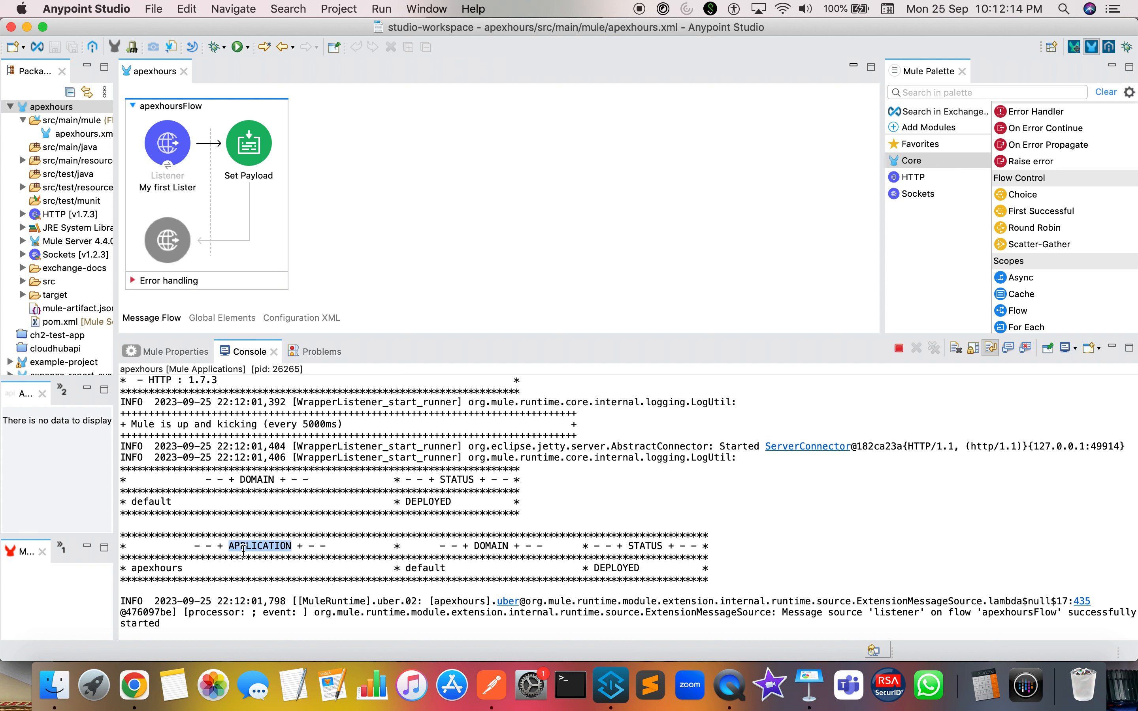
{"action": "double_click", "coordinate": [143, 568]}
{"action": "left_click", "coordinate": [436, 560]}
{"action": "double_click", "coordinate": [429, 568]}
{"action": "double_click", "coordinate": [651, 546]}
{"action": "left_click_drag", "start_coordinate": [592, 568], "coordinate": [643, 521]}
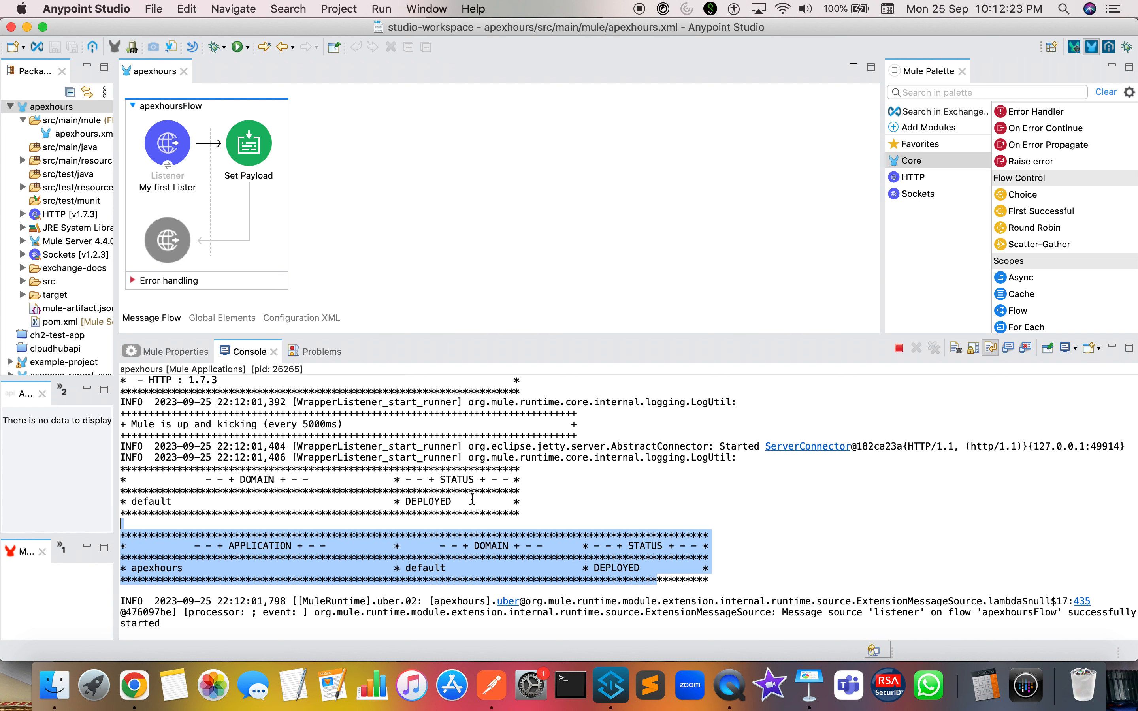
Switch to Chrome and open the Sport section of bbc.com in a new tab
{"action": "left_click", "coordinate": [137, 687]}
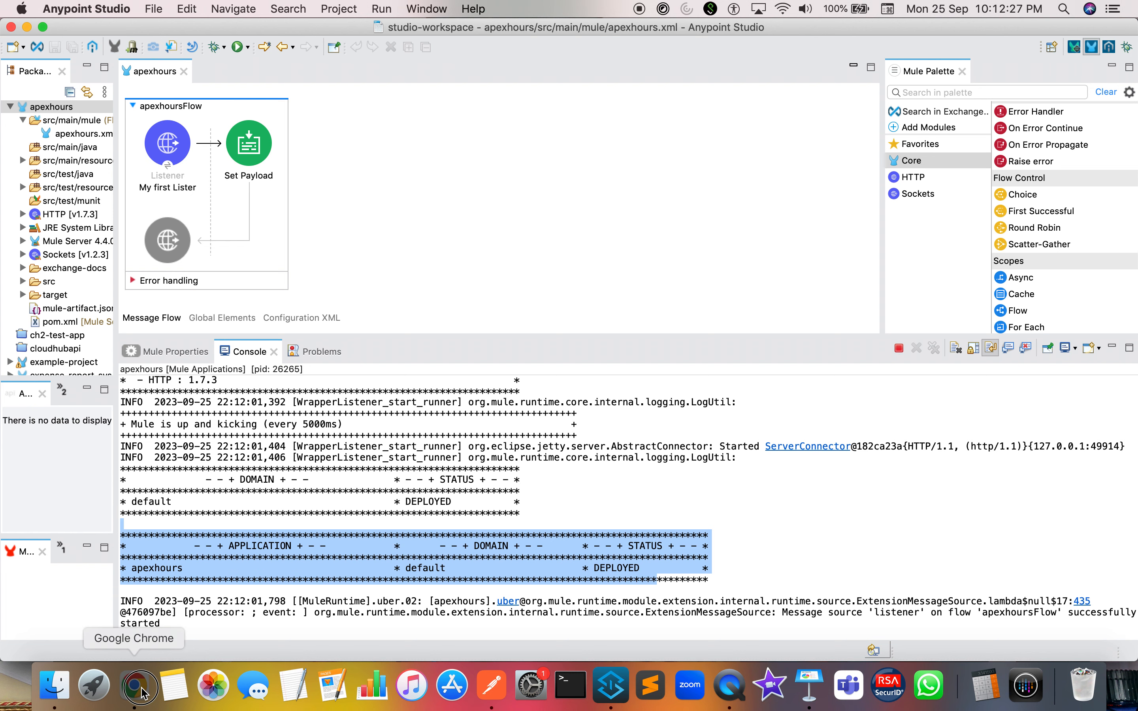
{"action": "key", "text": "cmd+t"}
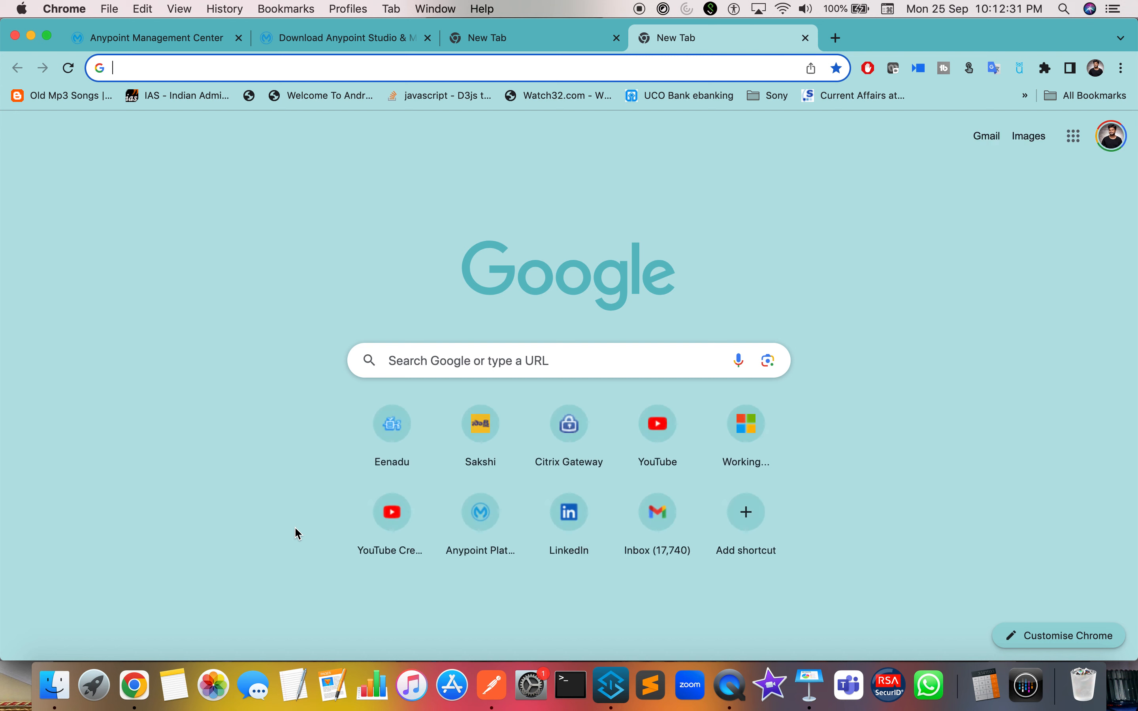
{"action": "key", "text": "cmd+Tab"}
{"action": "key", "text": "cmd+Tab"}
{"action": "type", "text": "bbc"}
{"action": "key", "text": "Return"}
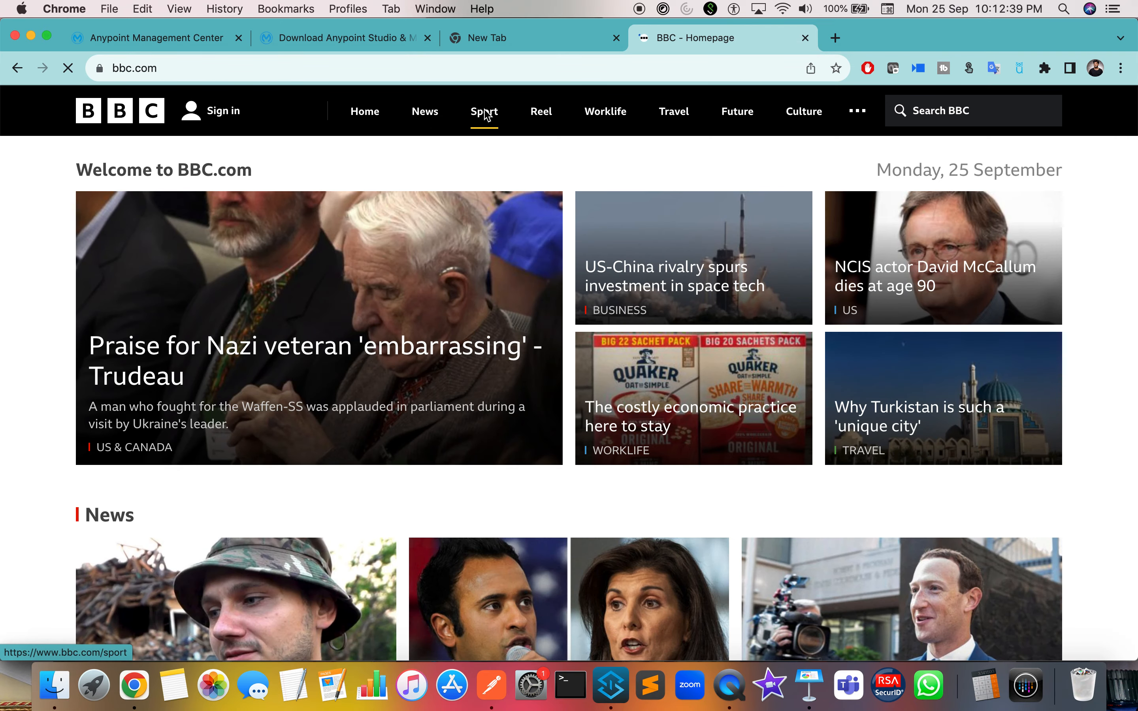
{"action": "left_click", "coordinate": [485, 114]}
Copy the full BBC Sport URL into the address of another new tab and highlight its protocol part
{"action": "left_click_drag", "start_coordinate": [254, 68], "coordinate": [231, 68]}
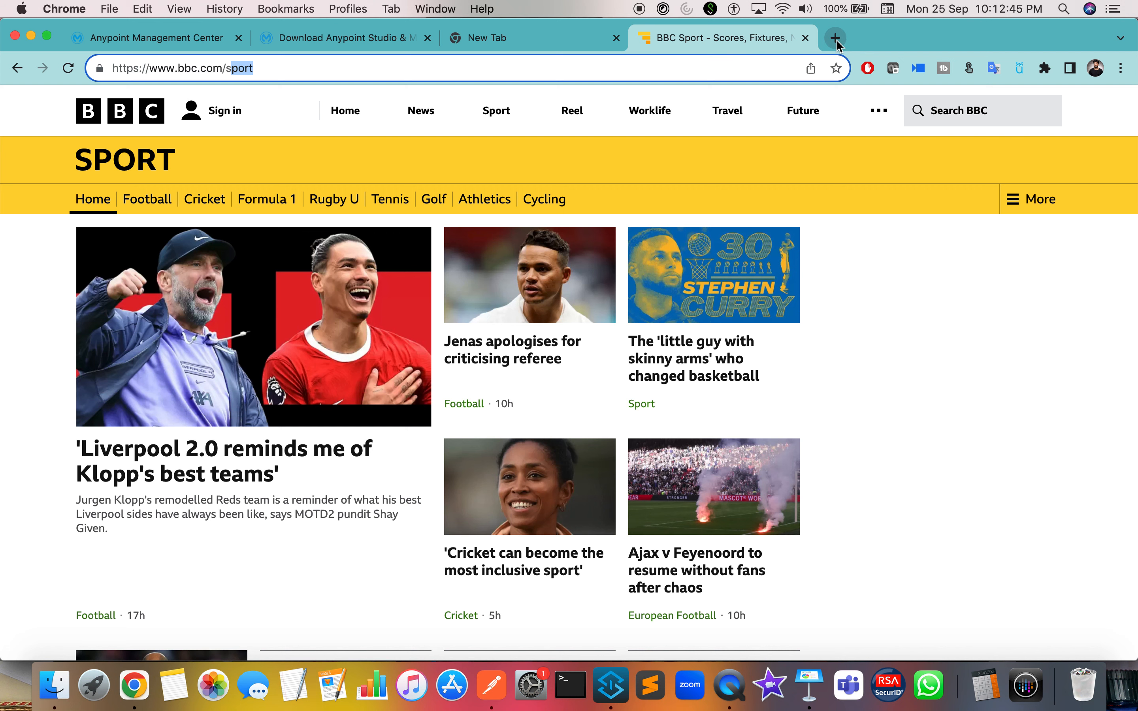
{"action": "left_click", "coordinate": [668, 71]}
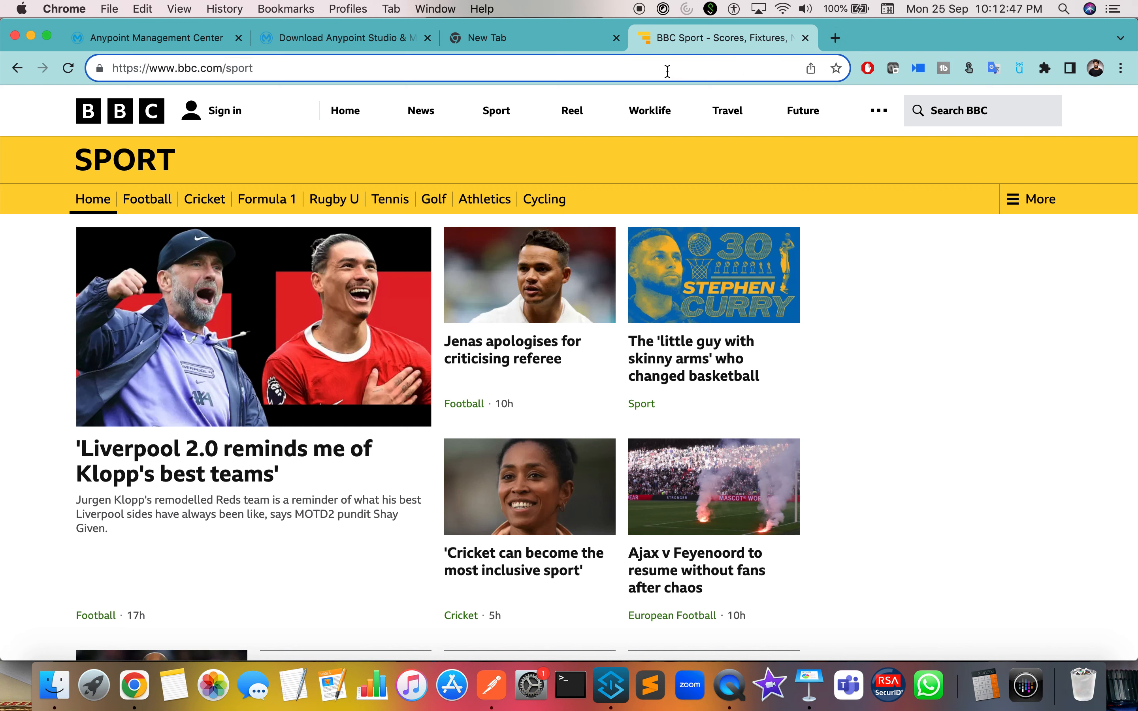
{"action": "key", "text": "cmd+a"}
{"action": "key", "text": "cmd+c"}
{"action": "key", "text": "cmd+t"}
{"action": "key", "text": "cmd+v"}
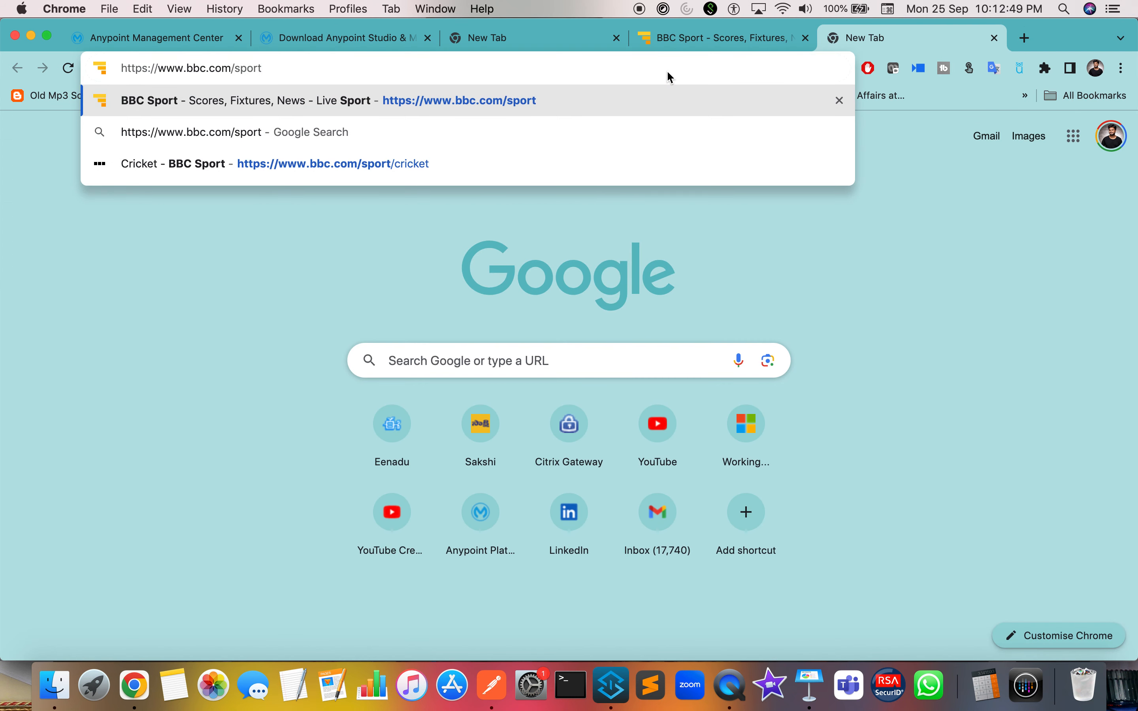
{"action": "left_click_drag", "start_coordinate": [149, 69], "coordinate": [103, 68]}
Switch to Anypoint Studio and open the HTTP_Listener_config global element to examine its protocol, host and port
{"action": "key", "text": "ctrl+Right"}
{"action": "key", "text": "ctrl+Left"}
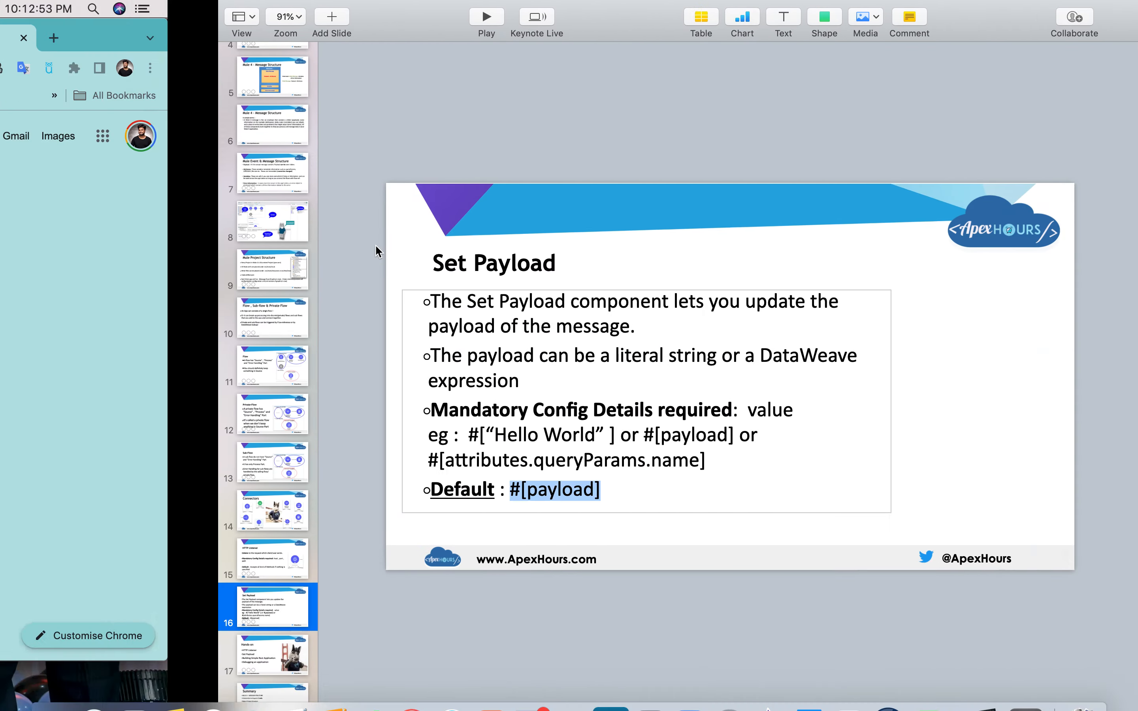
{"action": "left_click", "coordinate": [611, 685]}
{"action": "left_click", "coordinate": [42, 27]}
{"action": "left_click", "coordinate": [176, 143]}
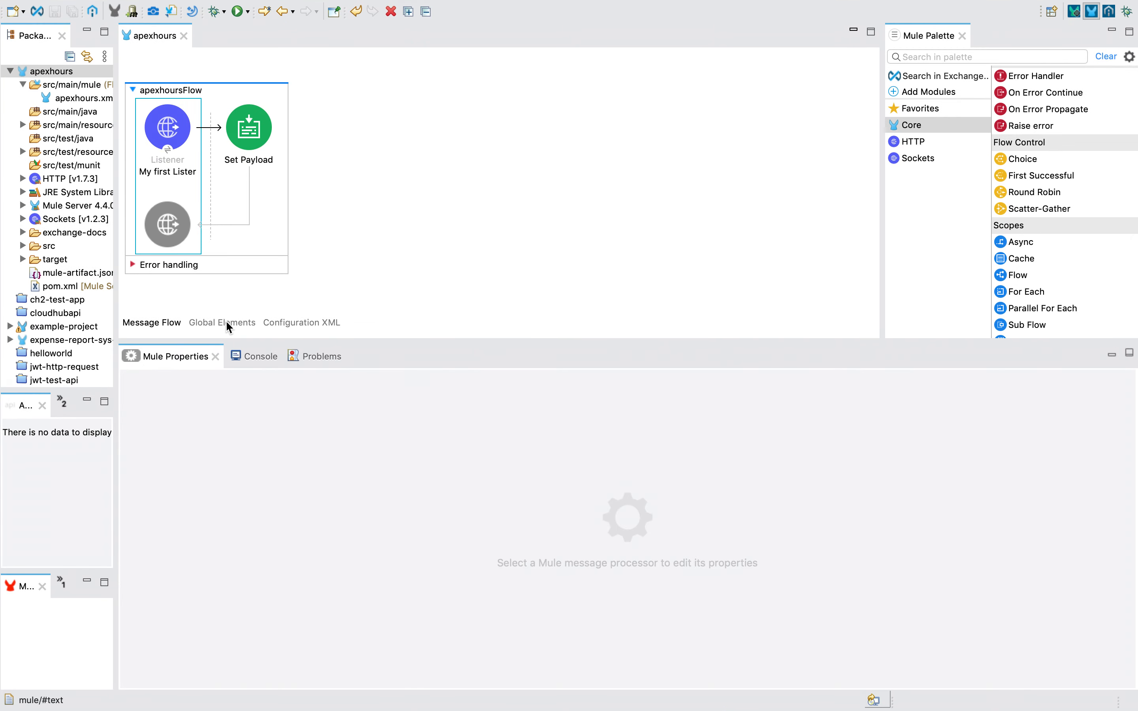
{"action": "left_click", "coordinate": [228, 320]}
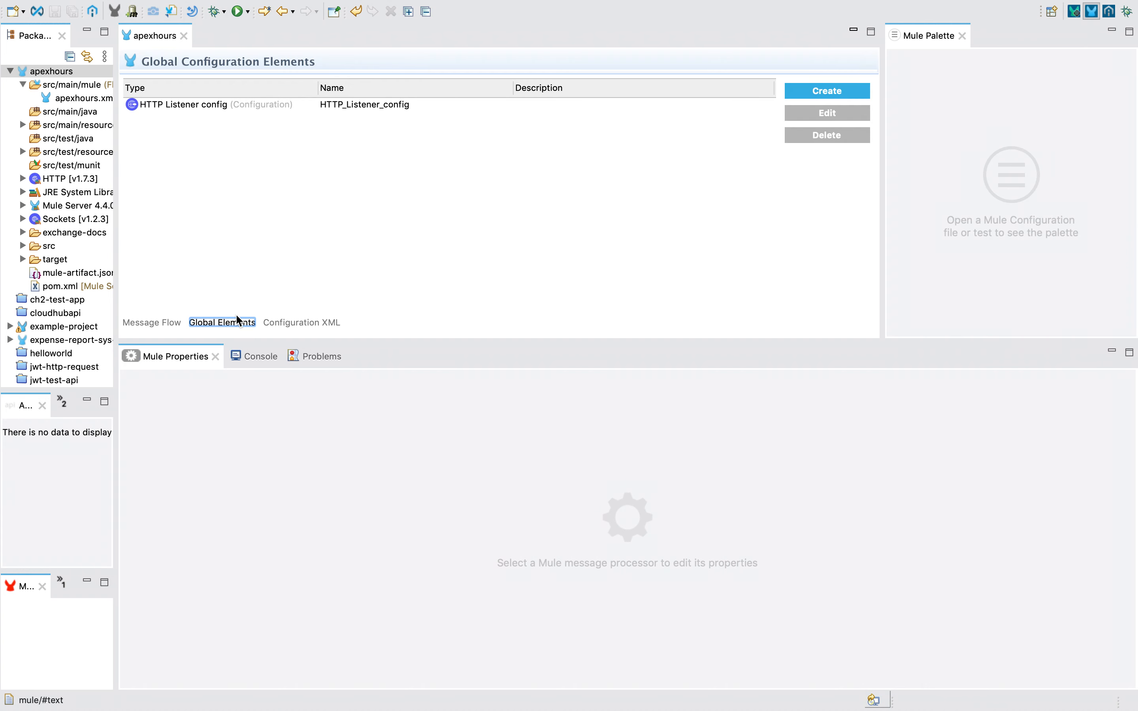
{"action": "left_click", "coordinate": [455, 101]}
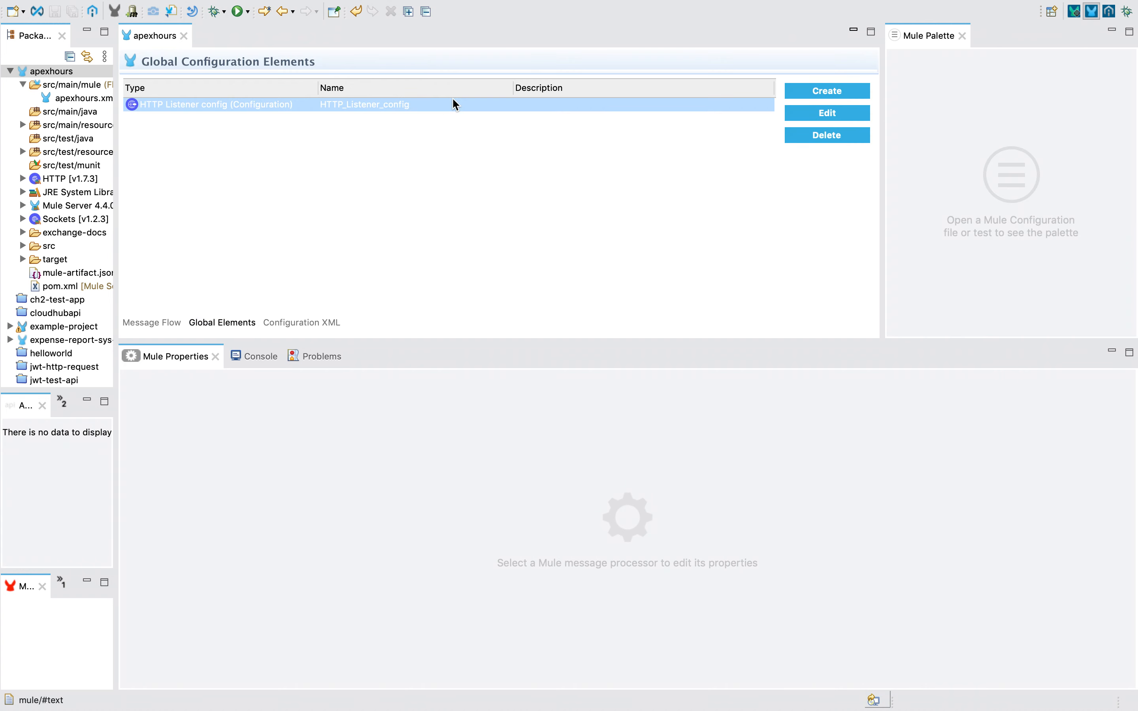
{"action": "left_click", "coordinate": [829, 118]}
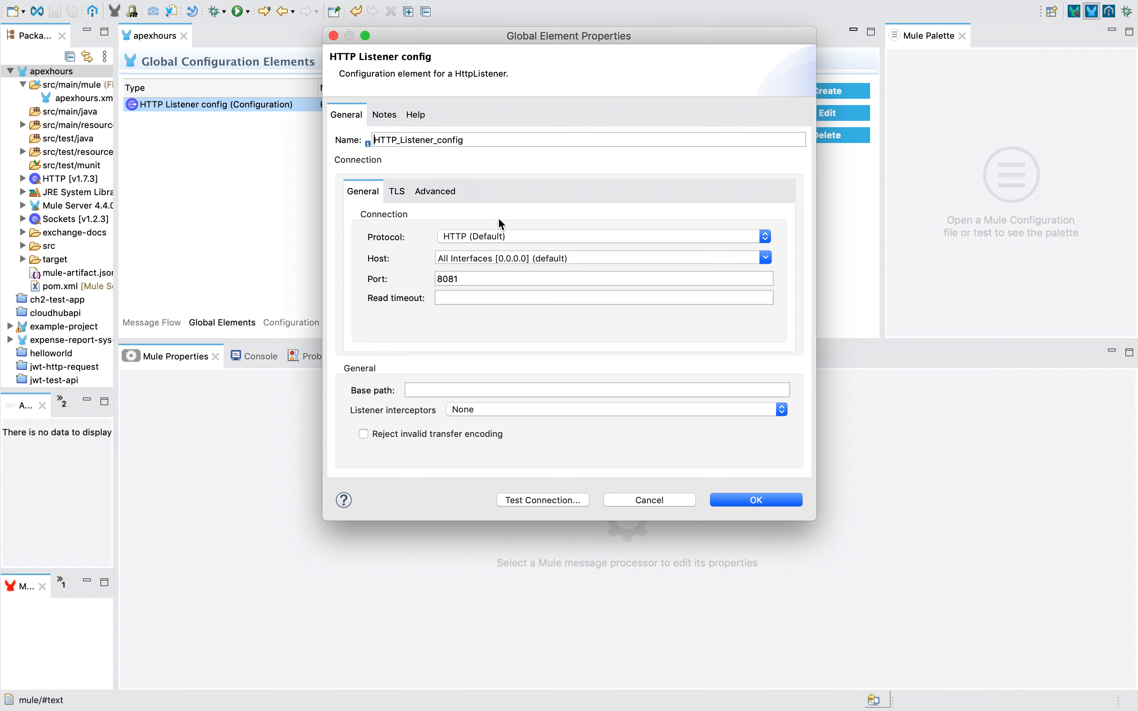
Switch back to Chrome and change the protocol of the pasted URL to http
{"action": "key", "text": "ctrl+Left"}
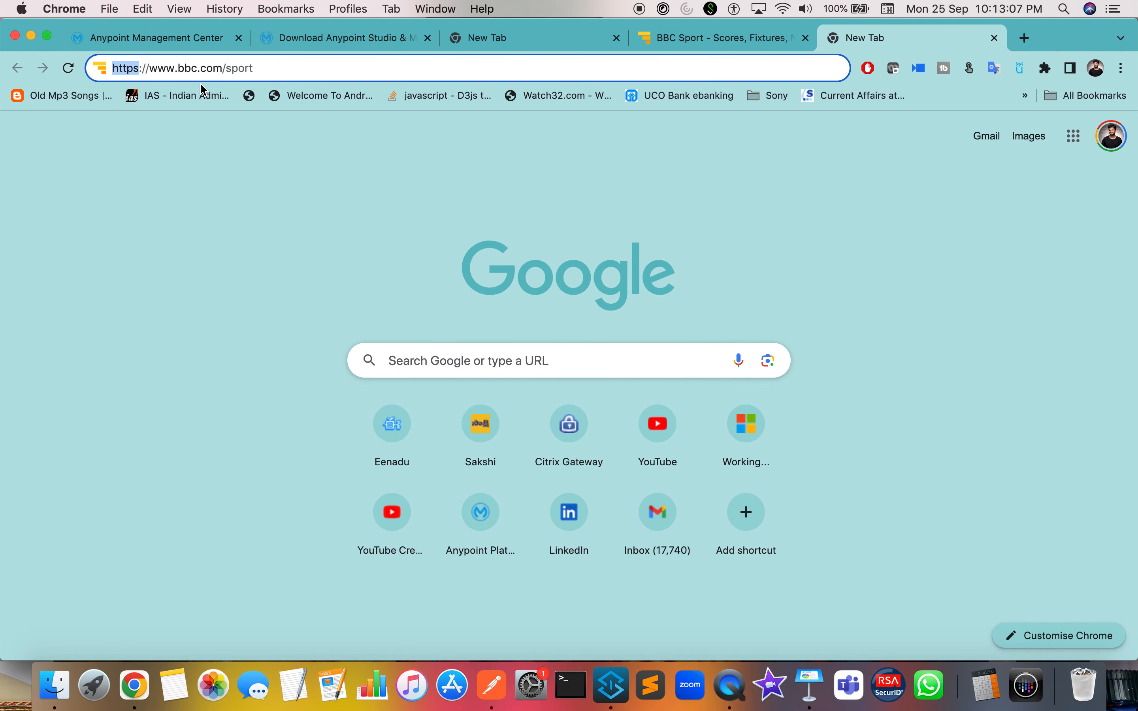
{"action": "left_click", "coordinate": [135, 69]}
{"action": "key", "text": "BackSpace"}
{"action": "left_click_drag", "start_coordinate": [152, 69], "coordinate": [225, 67]}
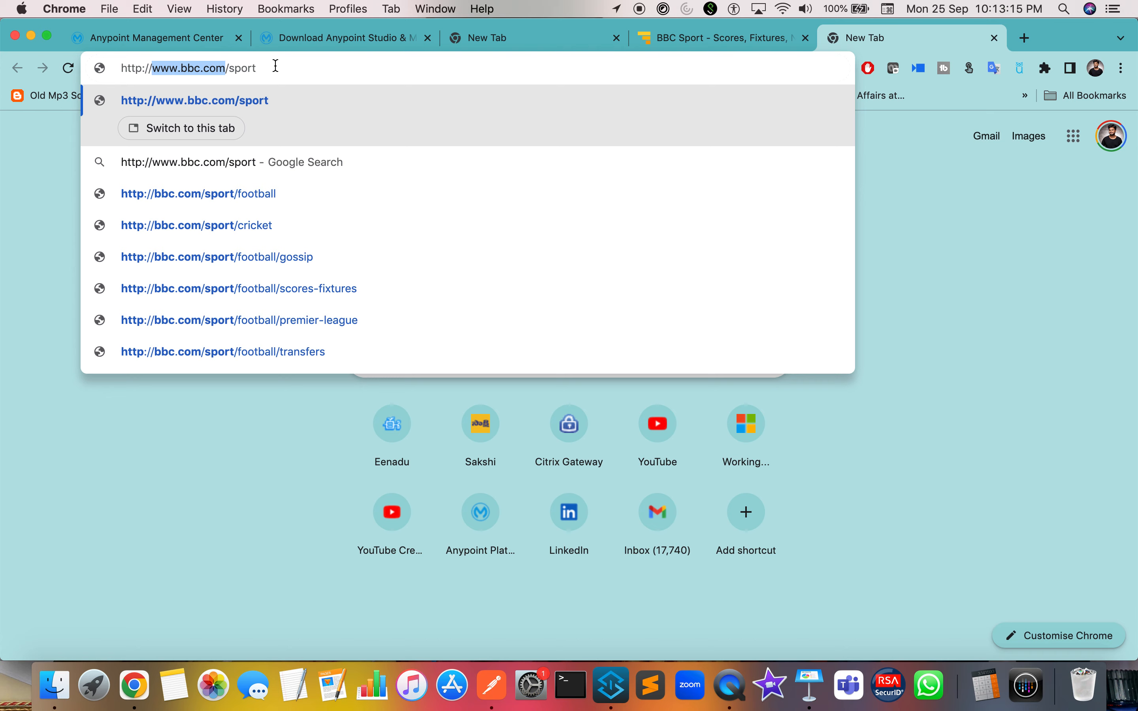
{"action": "key", "text": "ctrl+Right"}
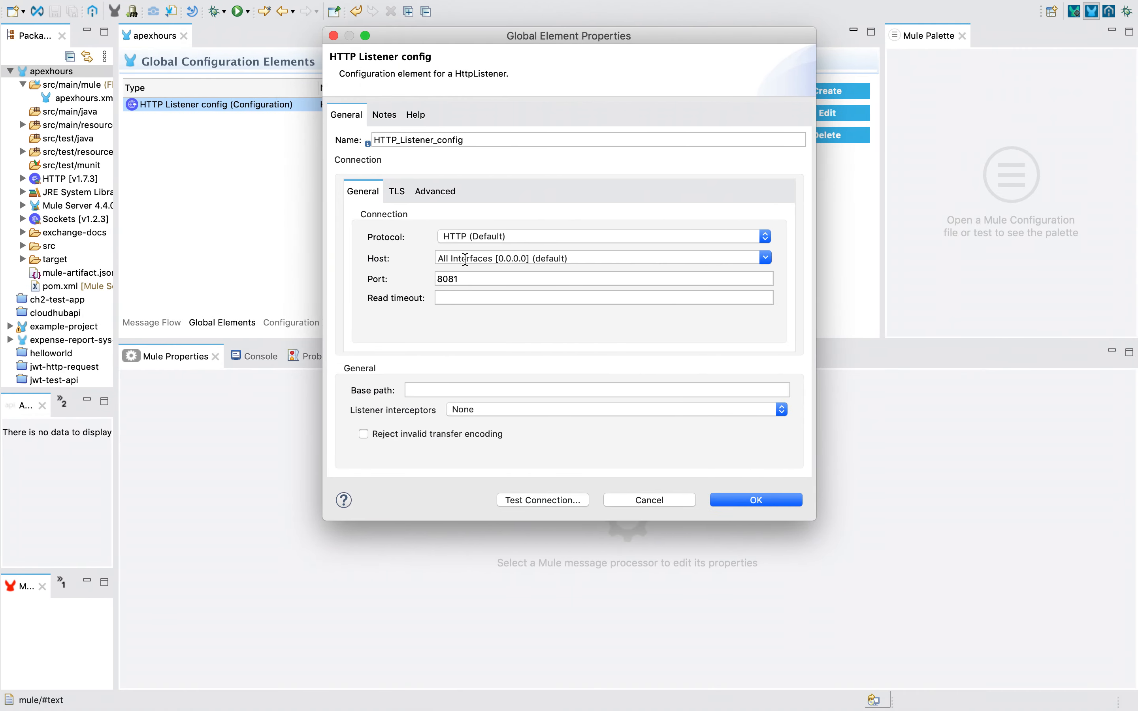
{"action": "left_click", "coordinate": [470, 260]}
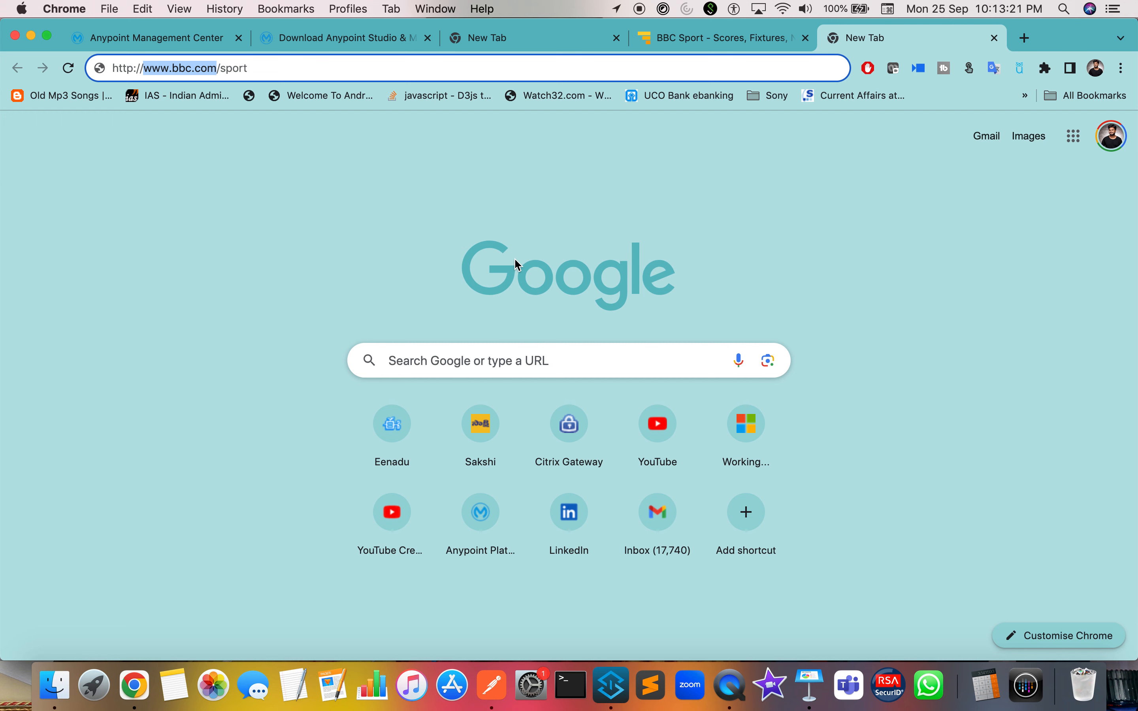
{"action": "type", "text": "localhost:"}
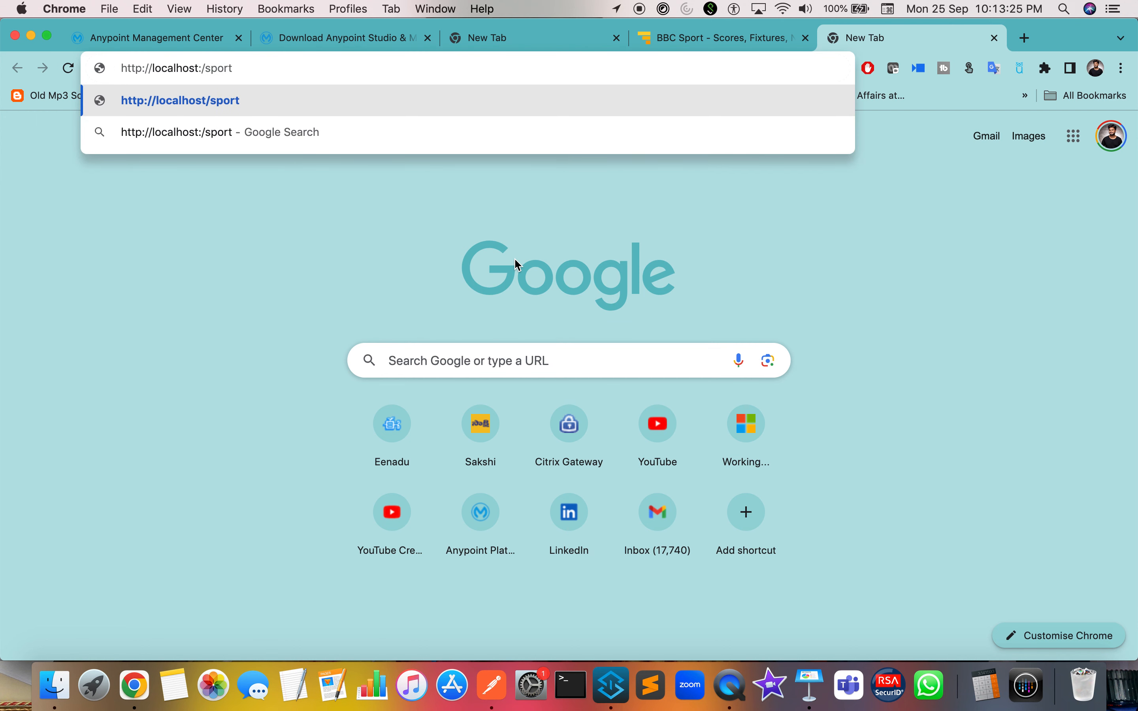
{"action": "type", "text": "8081"}
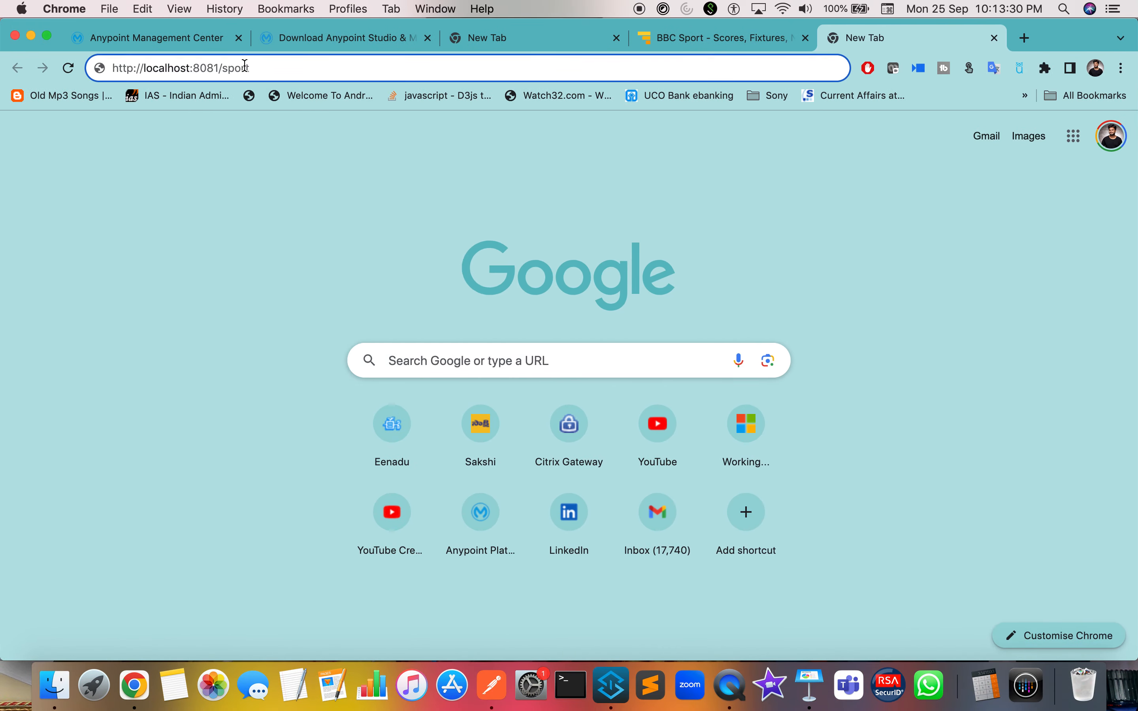
Highlight the URL's sport path, close the listener configuration without changes, and show the properties of My first Lister in the message flow
{"action": "double_click", "coordinate": [245, 64]}
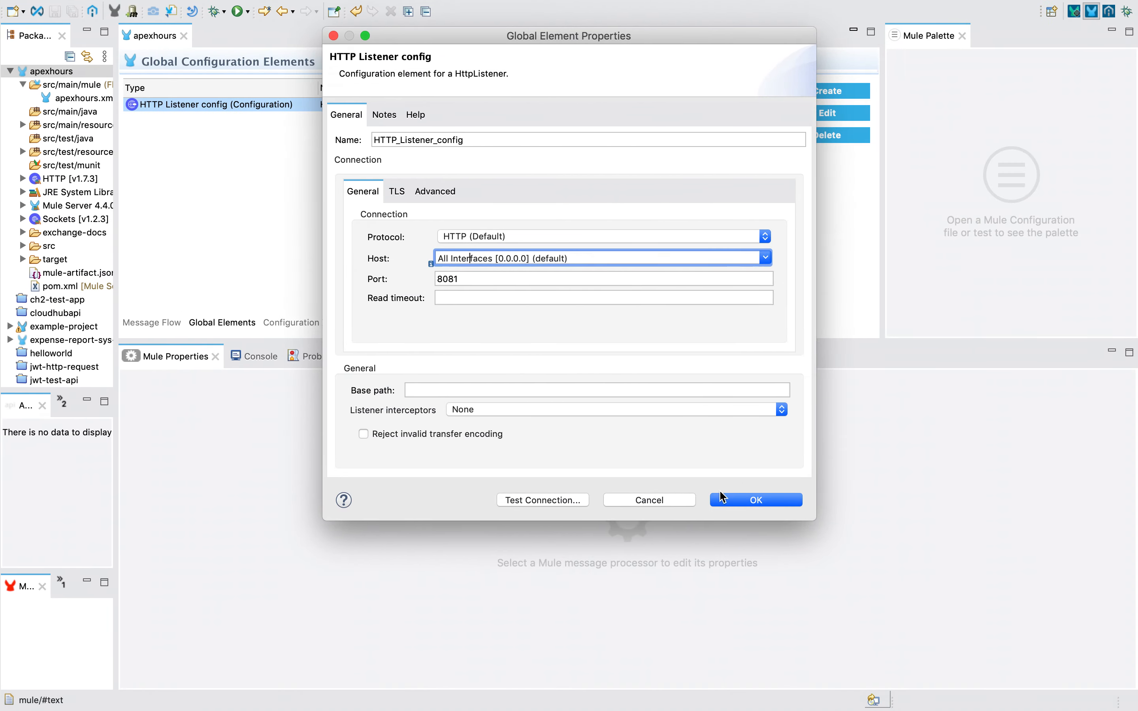
{"action": "left_click", "coordinate": [756, 499]}
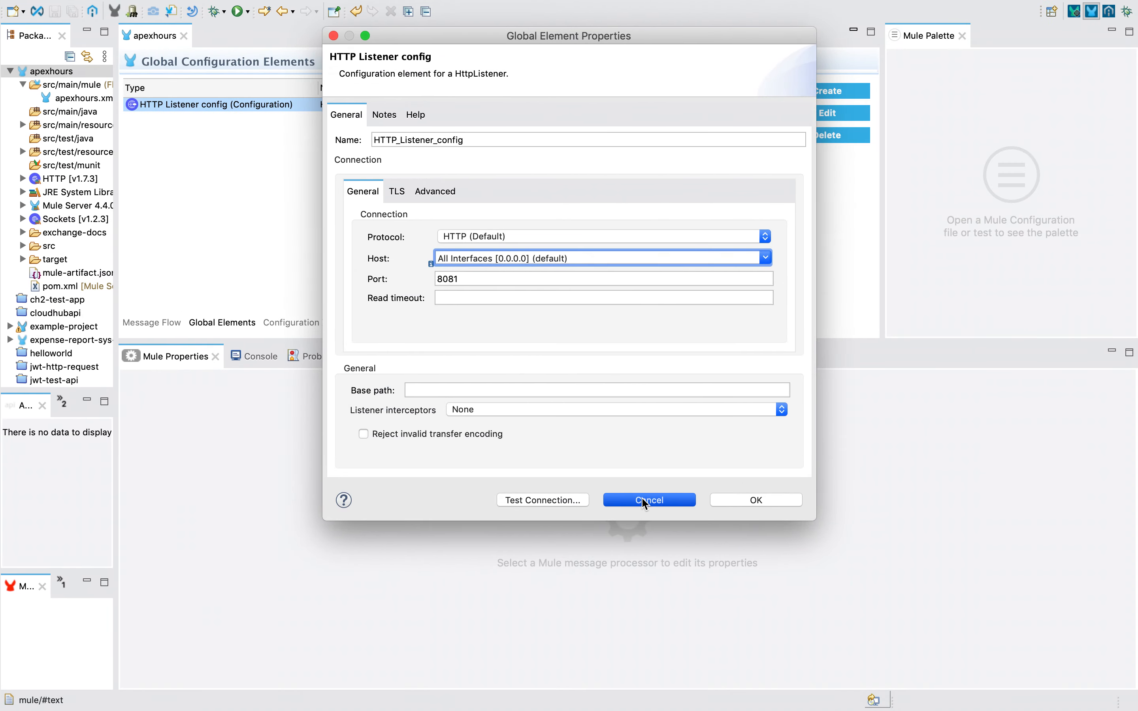
{"action": "left_click", "coordinate": [158, 323]}
{"action": "left_click", "coordinate": [173, 163]}
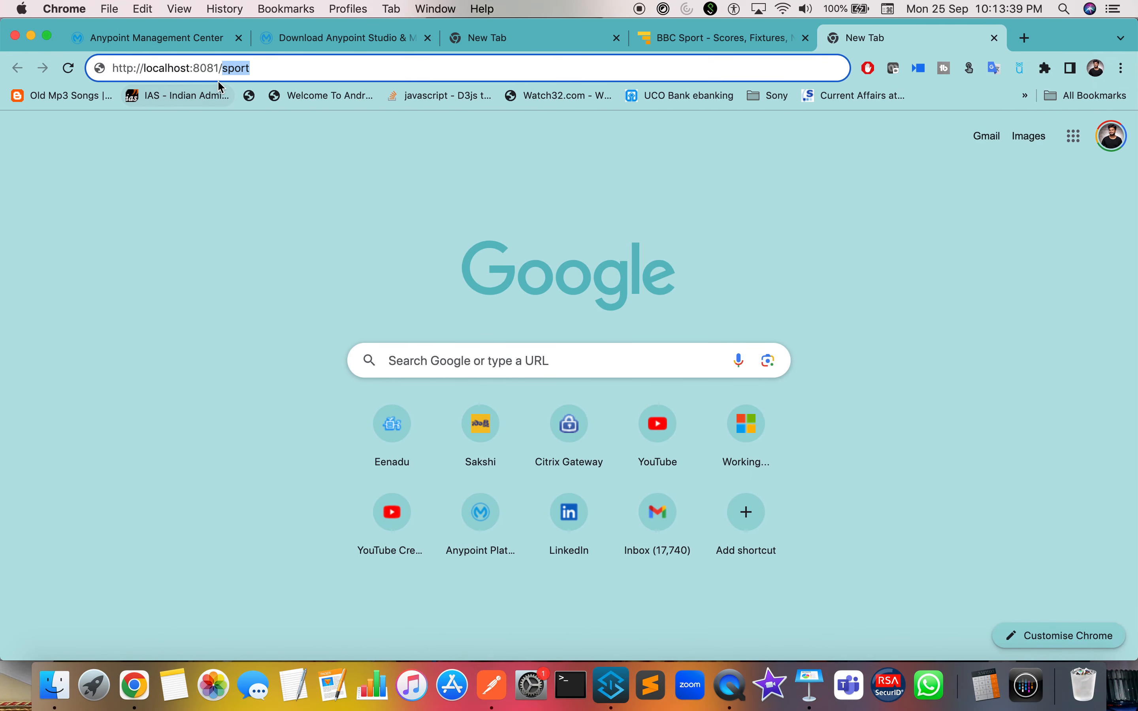
{"action": "key", "text": "Return"}
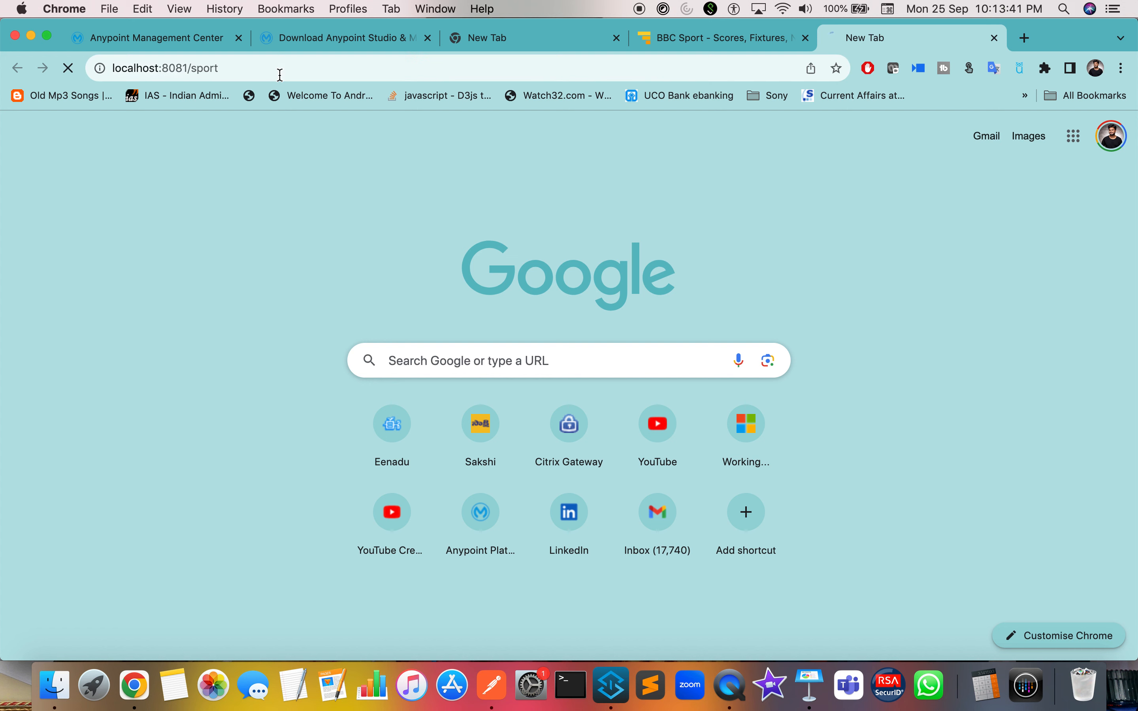
{"action": "left_click_drag", "start_coordinate": [238, 106], "coordinate": [4, 102]}
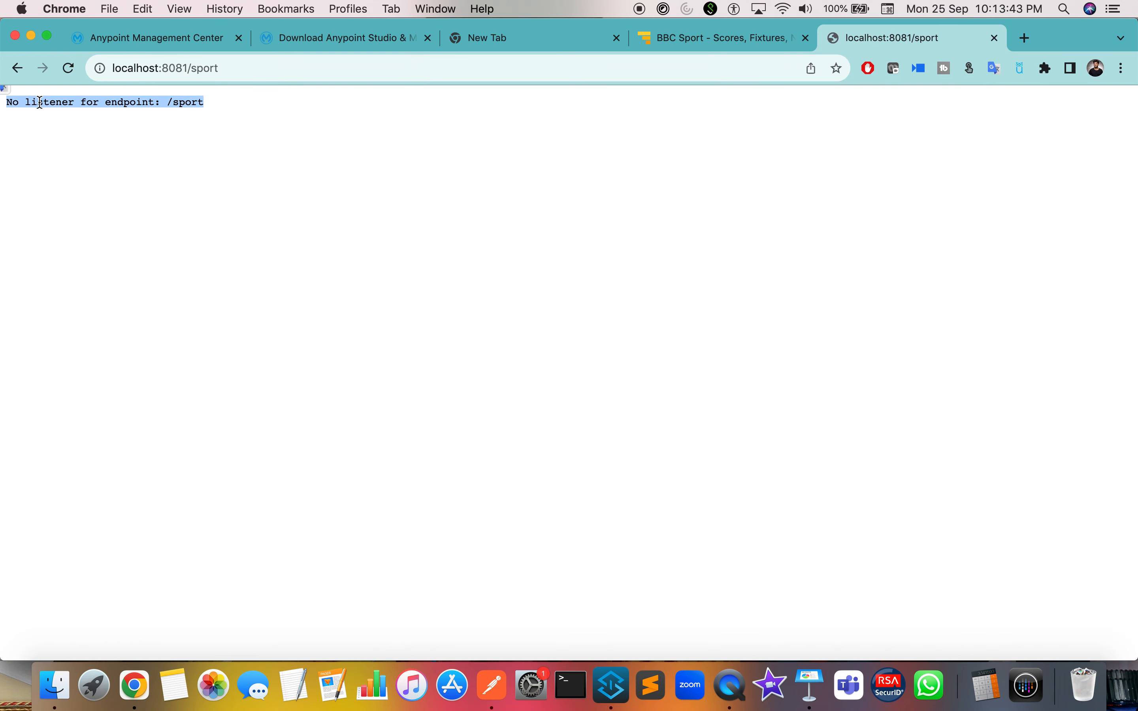
{"action": "left_click", "coordinate": [76, 102]}
{"action": "left_click_drag", "start_coordinate": [105, 102], "coordinate": [204, 102]}
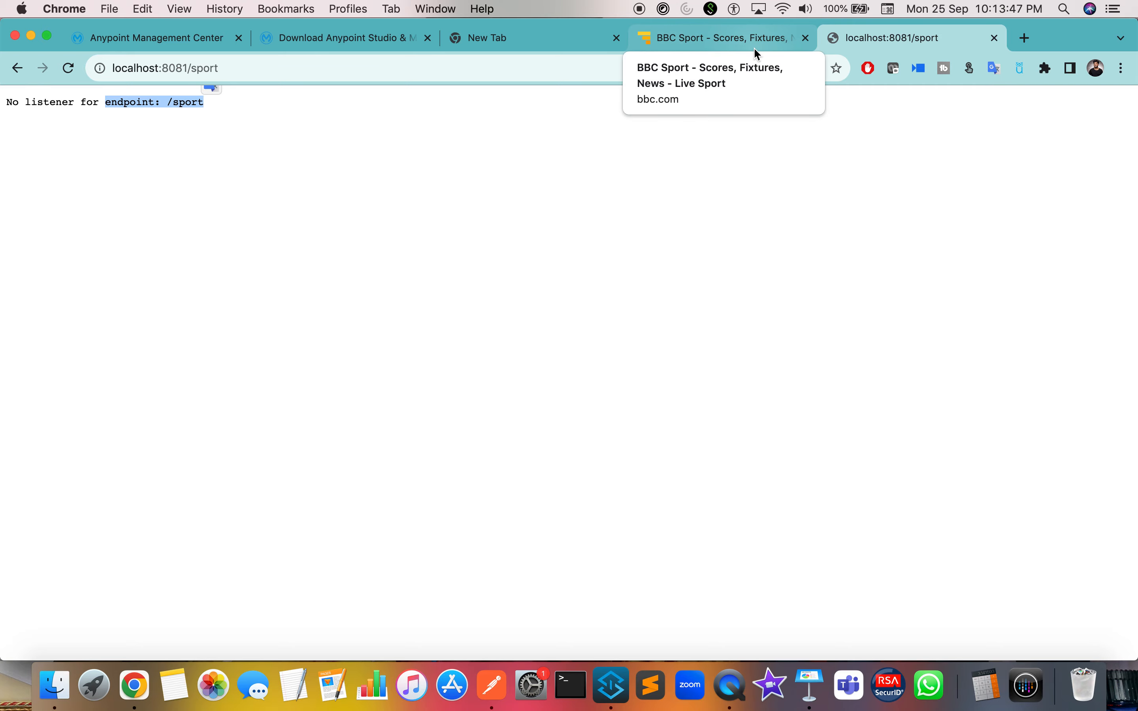
Check the path of My first Lister in Anypoint Studio and request localhost:8081/test in Chrome
{"action": "key", "text": "ctrl+Right"}
{"action": "left_click", "coordinate": [269, 511]}
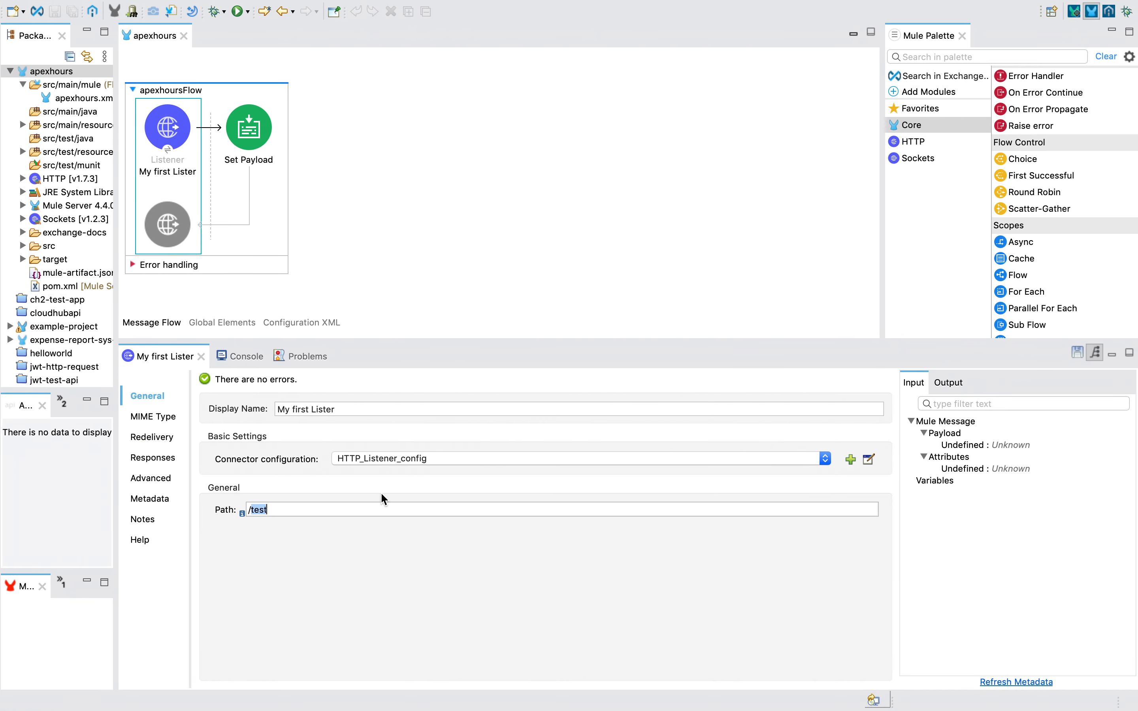
{"action": "key", "text": "ctrl+Left"}
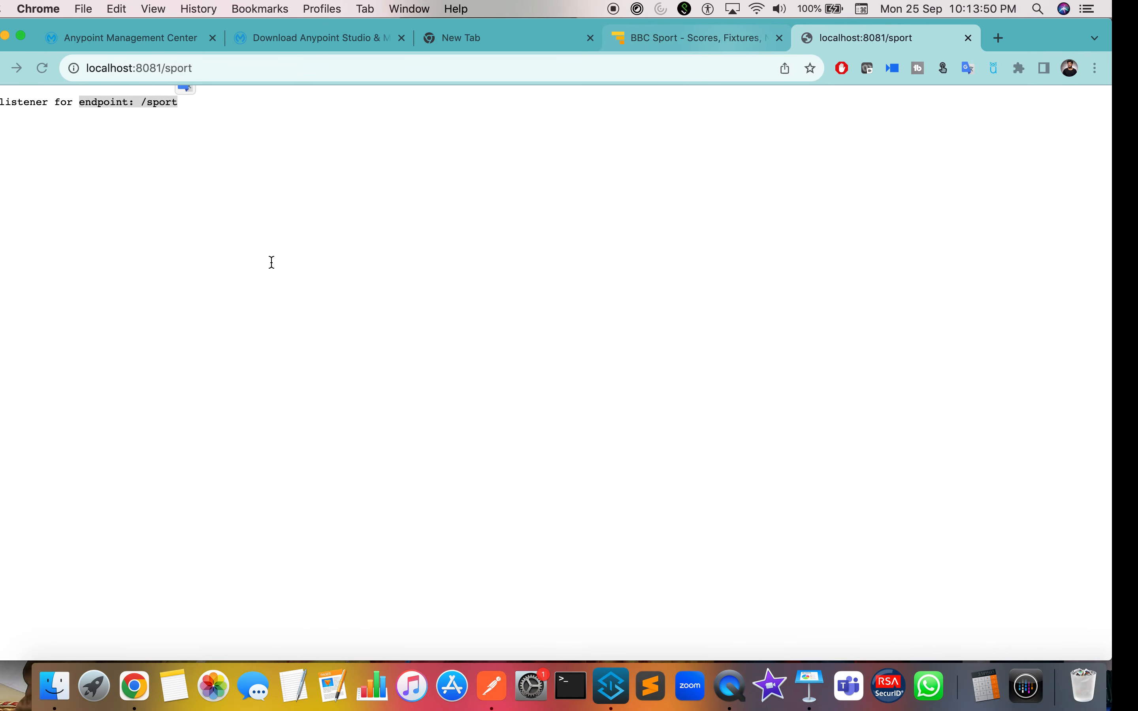
{"action": "double_click", "coordinate": [205, 70]}
{"action": "type", "text": "test"}
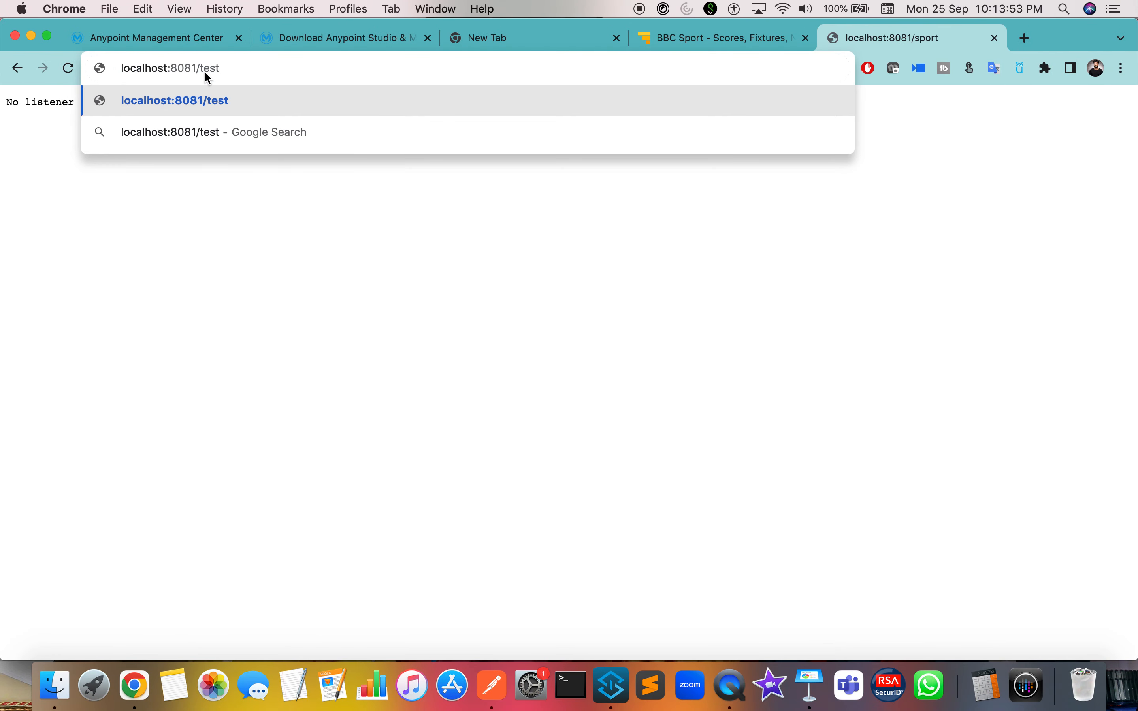
{"action": "key", "text": "Escape"}
{"action": "key", "text": "Escape"}
Save the returned response as the file test in the MuleSoft Meetups PPTs folder and open it to read the greeting
{"action": "key", "text": "super+s"}
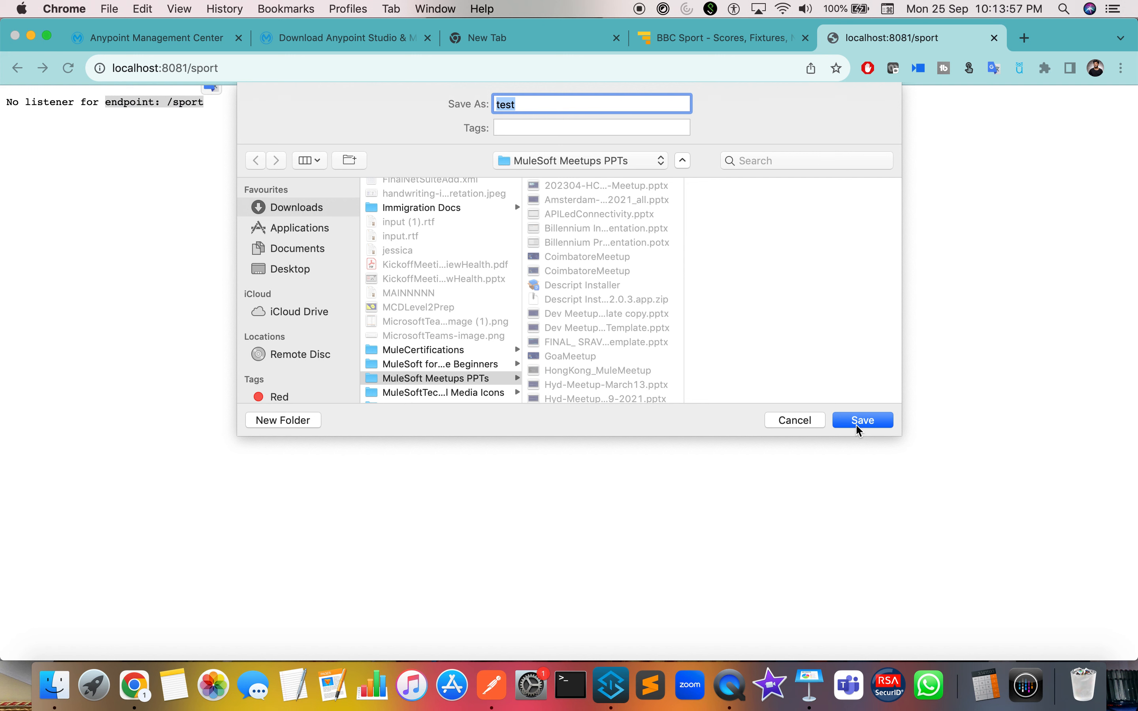
{"action": "left_click", "coordinate": [857, 425]}
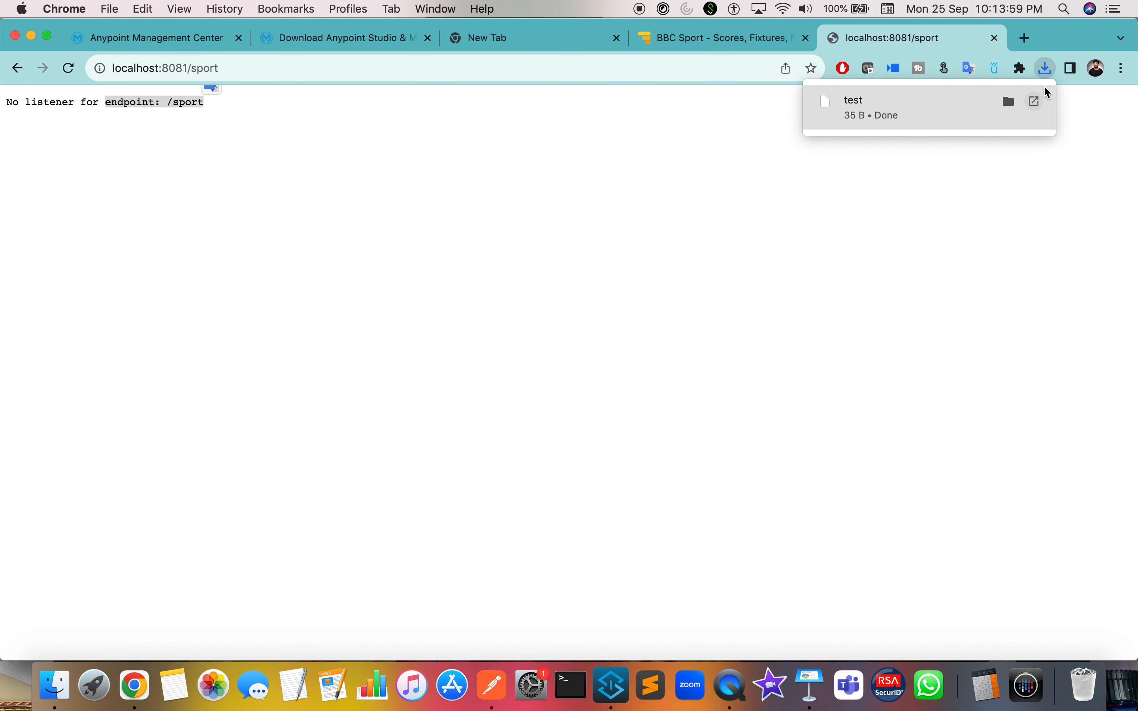
{"action": "left_click", "coordinate": [869, 114]}
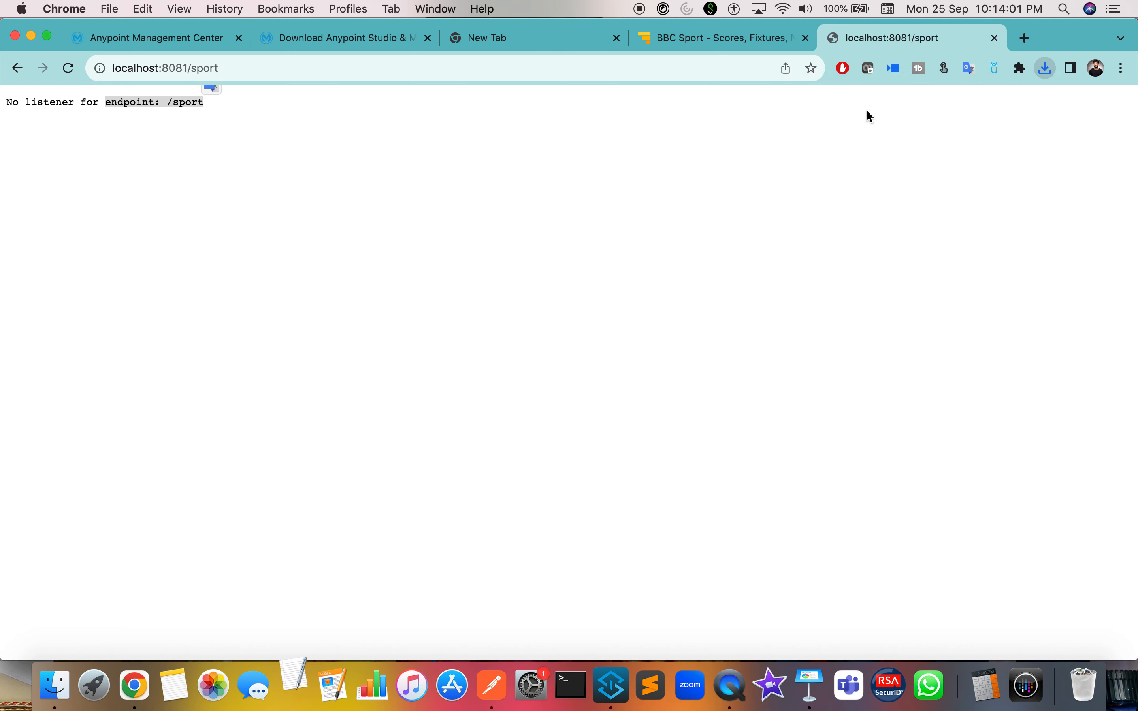
{"action": "left_click_drag", "start_coordinate": [363, 81], "coordinate": [131, 59]}
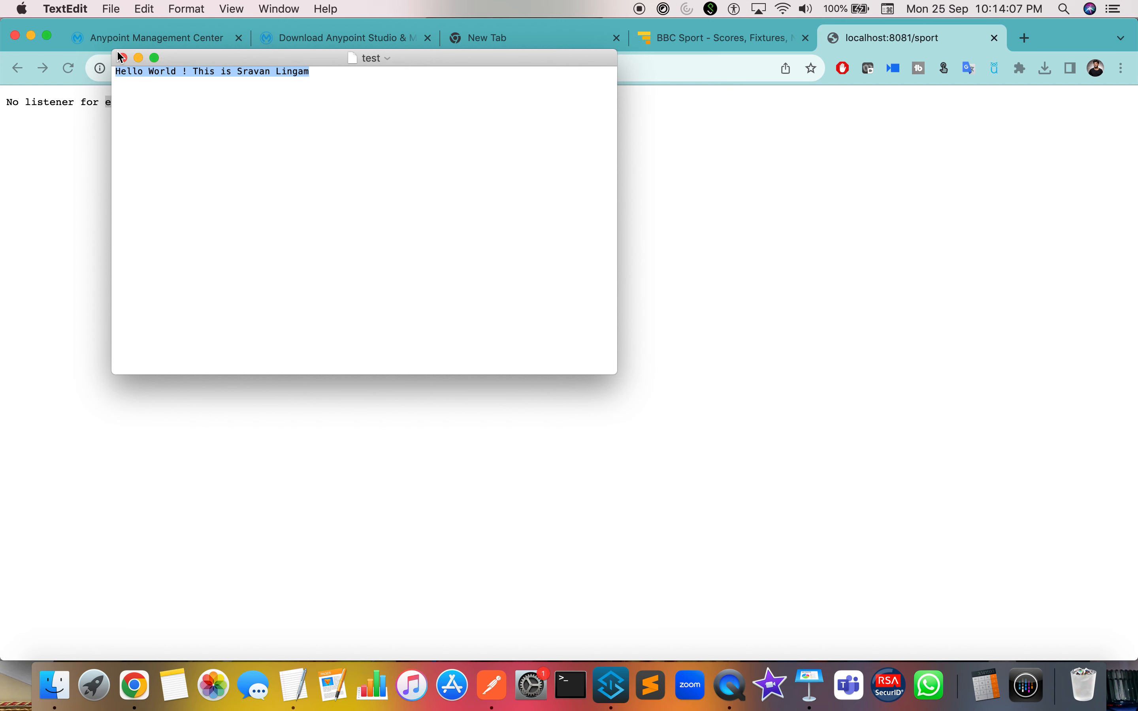
Close the saved test file and highlight the response text of the sport request in Chrome
{"action": "left_click_drag", "start_coordinate": [232, 60], "coordinate": [336, 145]}
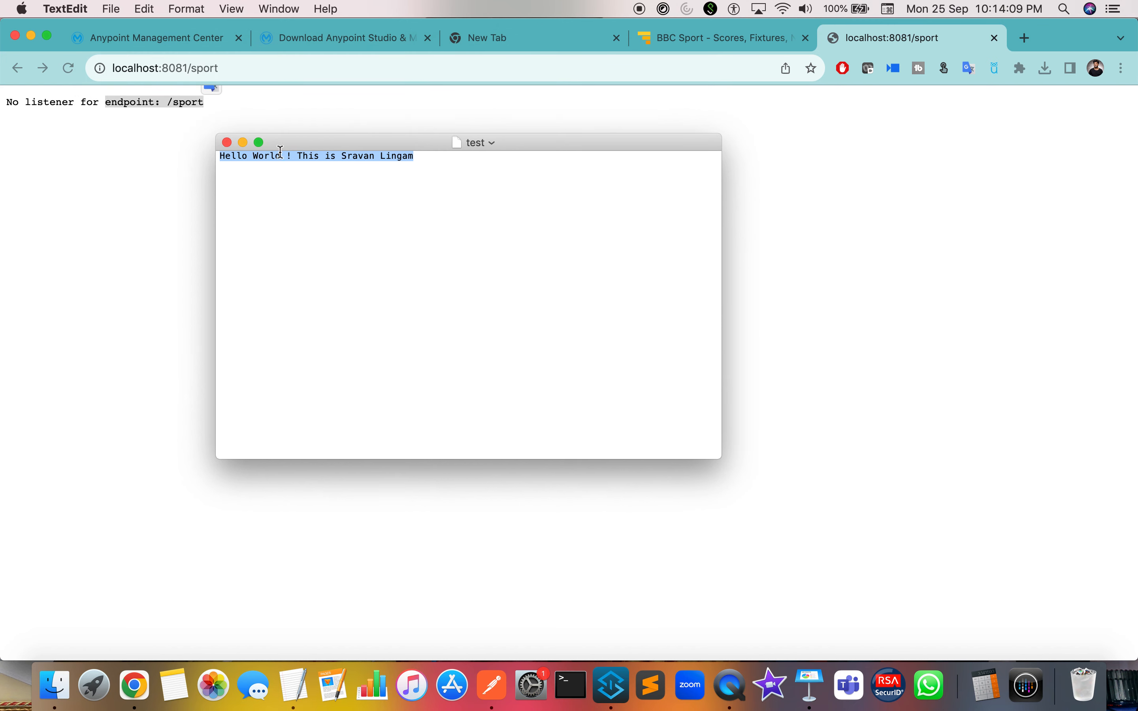
{"action": "left_click", "coordinate": [227, 142]}
{"action": "left_click", "coordinate": [279, 118]}
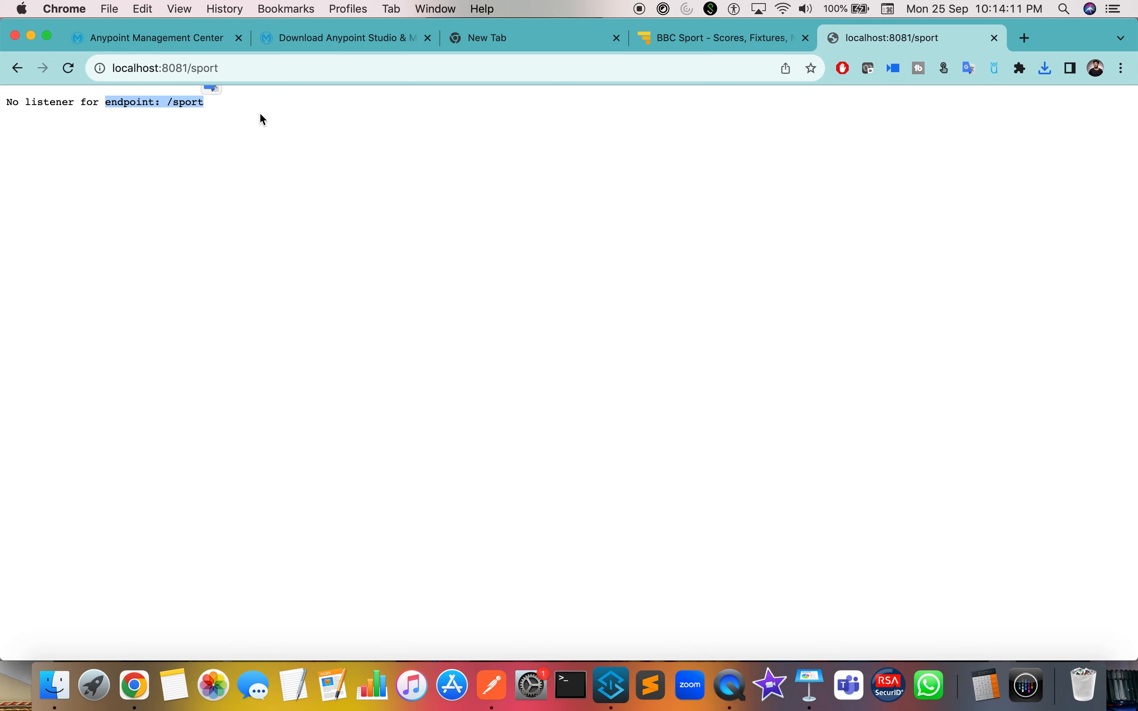
{"action": "left_click", "coordinate": [262, 118]}
{"action": "left_click_drag", "start_coordinate": [245, 109], "coordinate": [10, 101]}
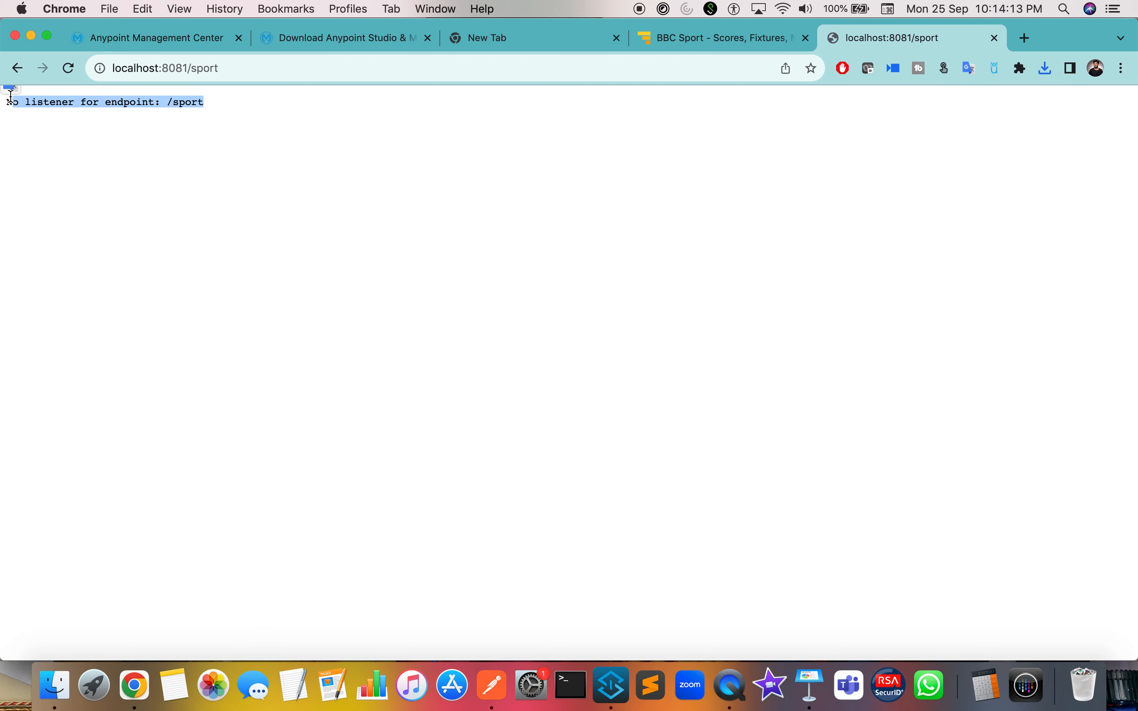
In Anypoint Studio, replace Set Payload in apexhoursFlow with a Transform Message component placed after My first Lister
{"action": "key", "text": "ctrl+Right"}
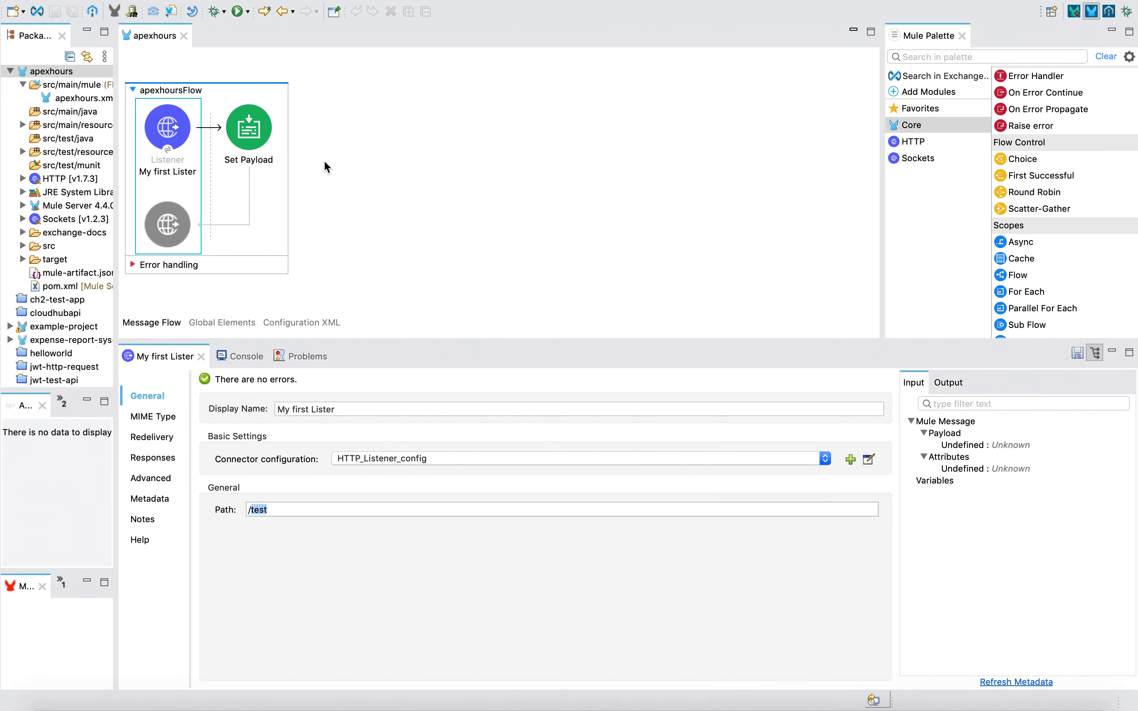
{"action": "left_click", "coordinate": [265, 137]}
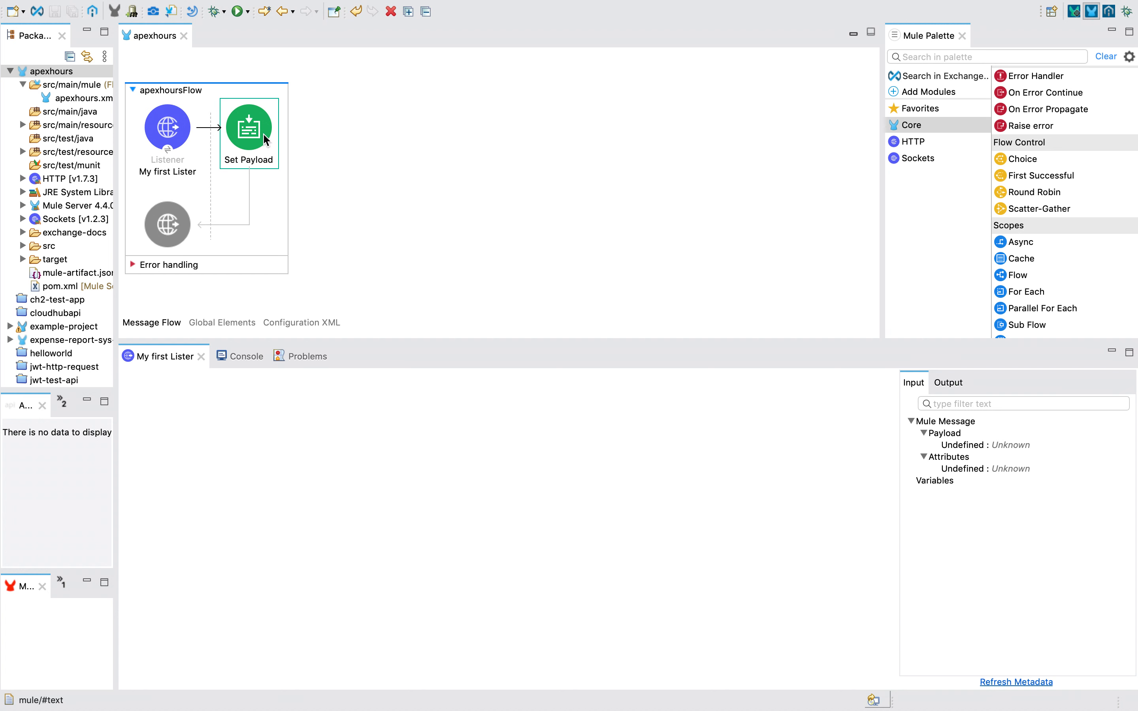
{"action": "key", "text": "Delete"}
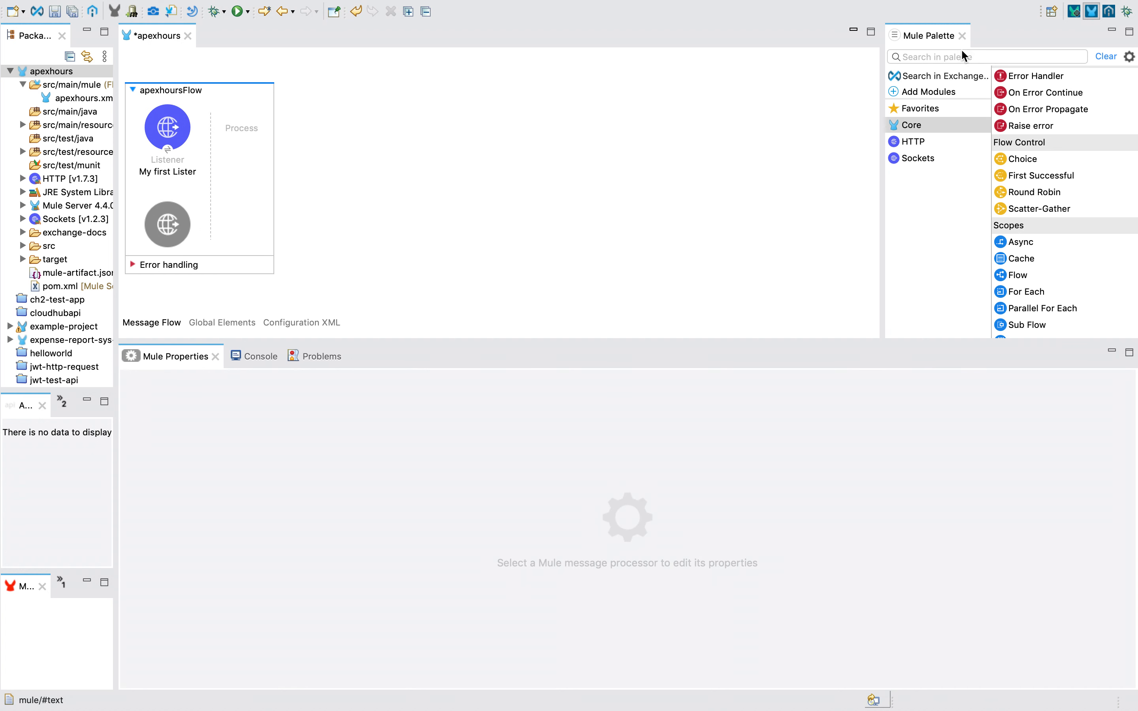
{"action": "left_click", "coordinate": [968, 55]}
{"action": "type", "text": "trans"}
{"action": "left_click_drag", "start_coordinate": [946, 89], "coordinate": [238, 161]}
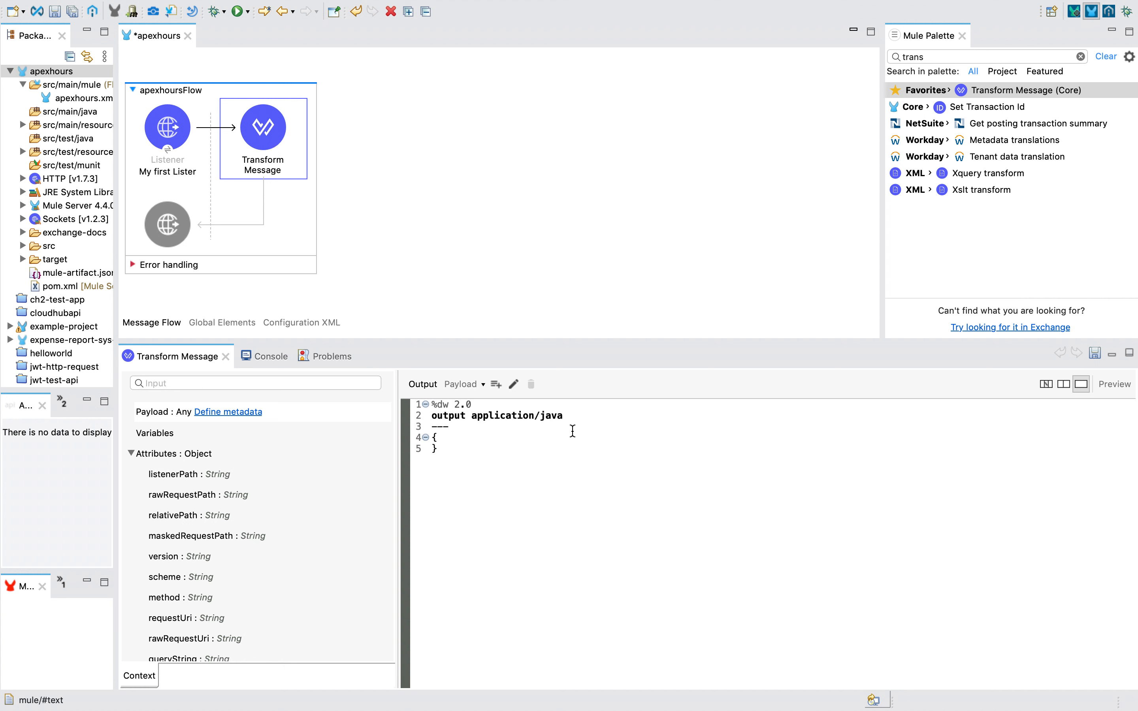
Set the Transform Message output to application/json, replace its empty object body with a quoted "Hello World !" greeting including the presenter's name, and save
{"action": "double_click", "coordinate": [553, 415]}
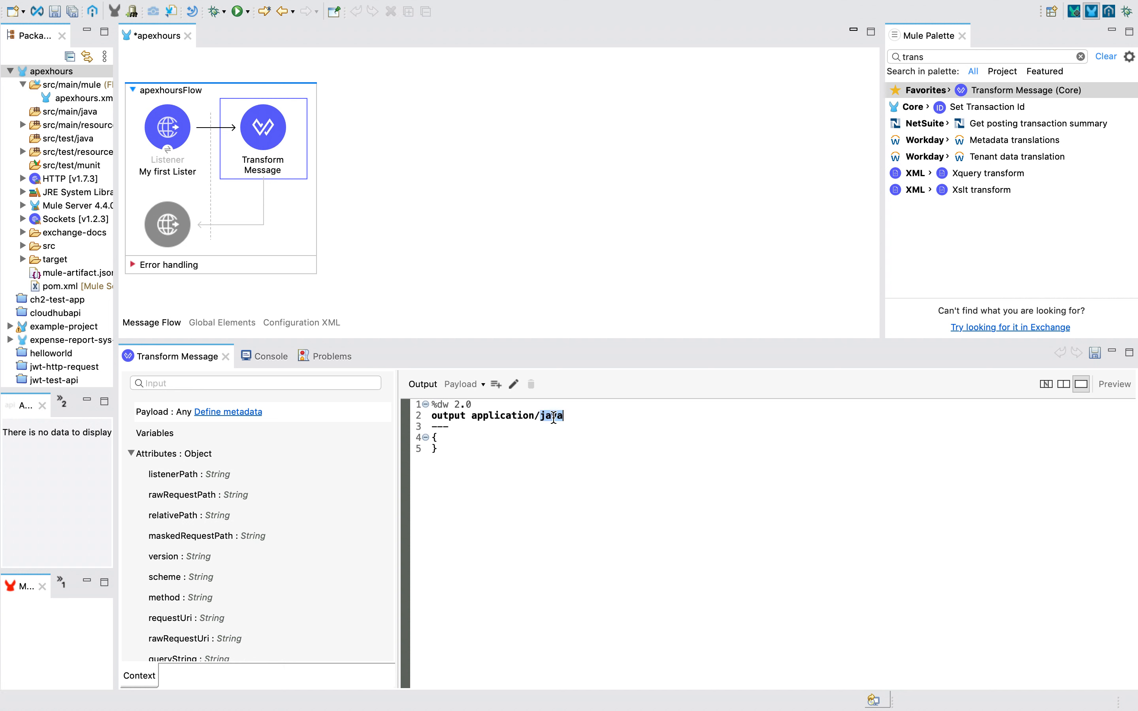
{"action": "key", "text": "super+a"}
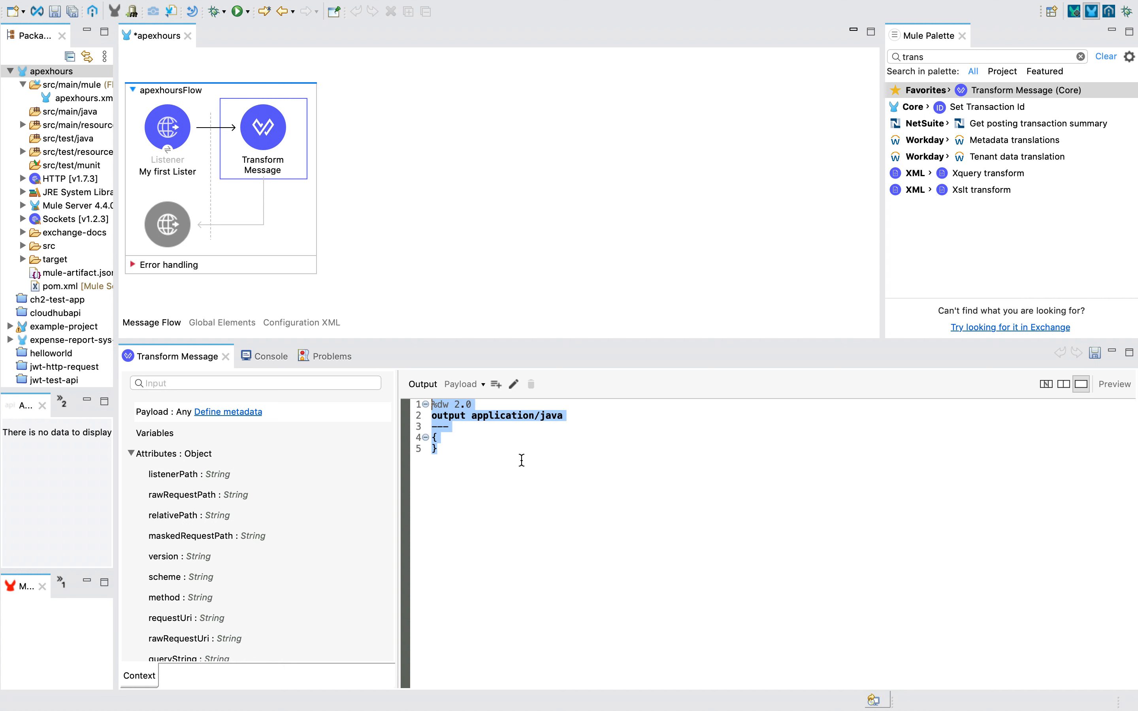
{"action": "left_click", "coordinate": [469, 484]}
{"action": "left_click_drag", "start_coordinate": [433, 450], "coordinate": [372, 319]}
{"action": "double_click", "coordinate": [554, 414]}
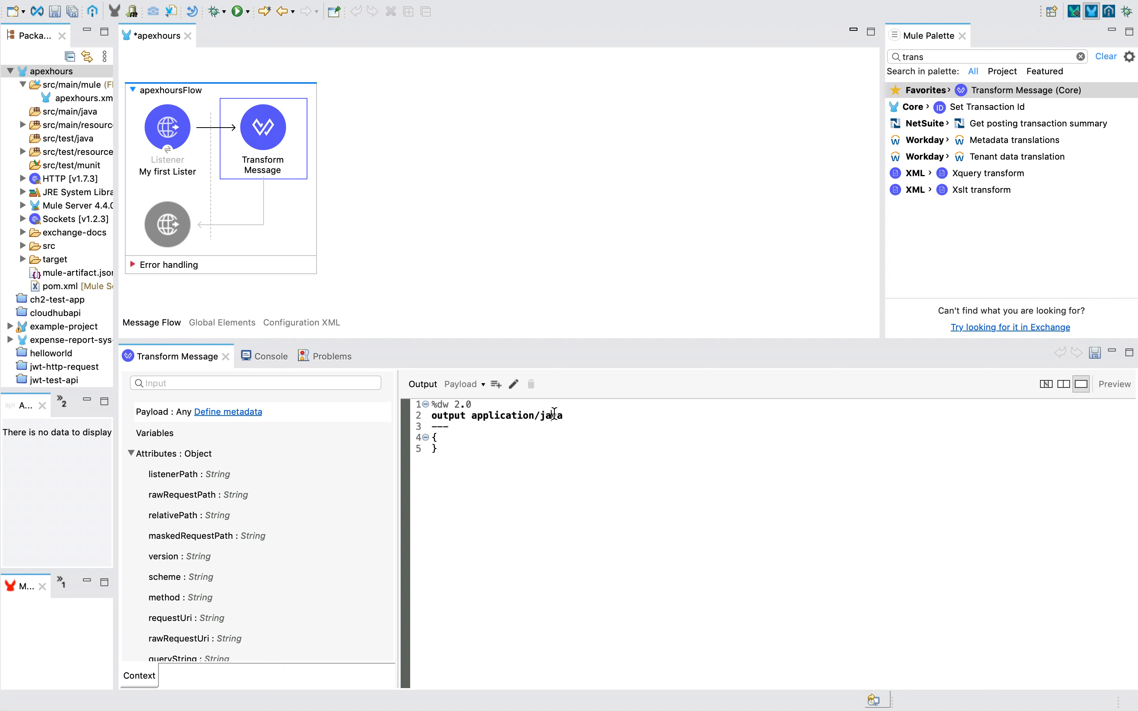
{"action": "type", "text": "json"}
{"action": "left_click_drag", "start_coordinate": [447, 452], "coordinate": [426, 443]}
{"action": "key", "text": "BackSpace"}
{"action": "type", "text": "\"T"}
{"action": "type", "text": "Sravan Lingam"}
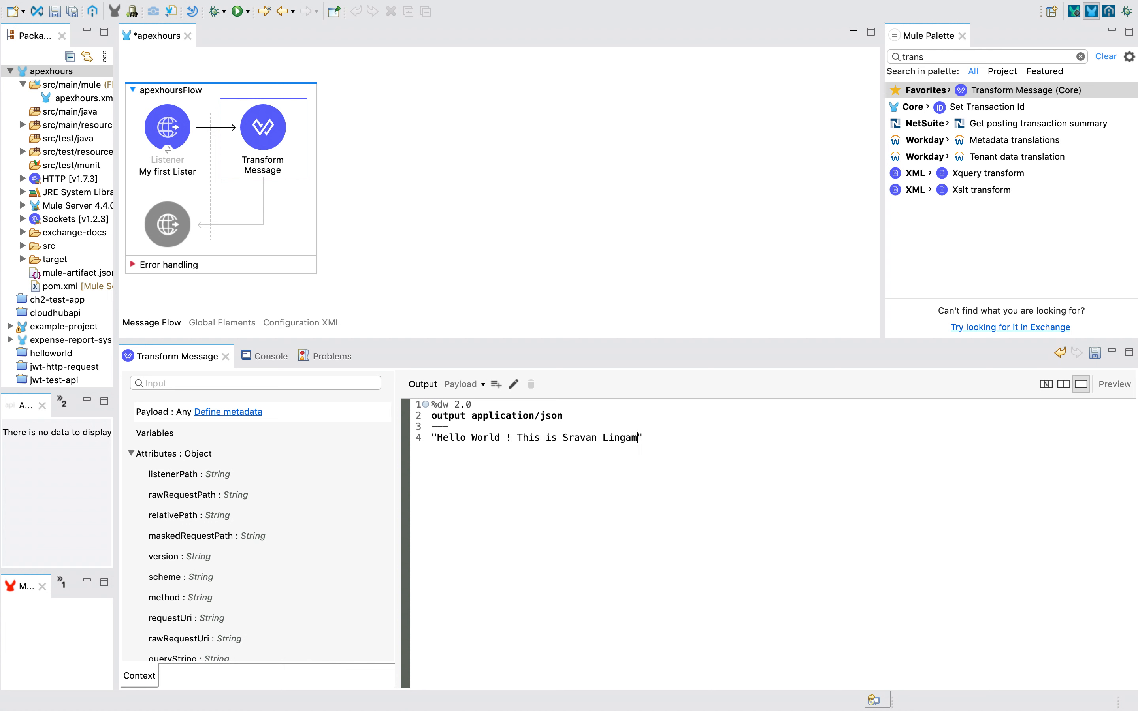
{"action": "left_click", "coordinate": [394, 162]}
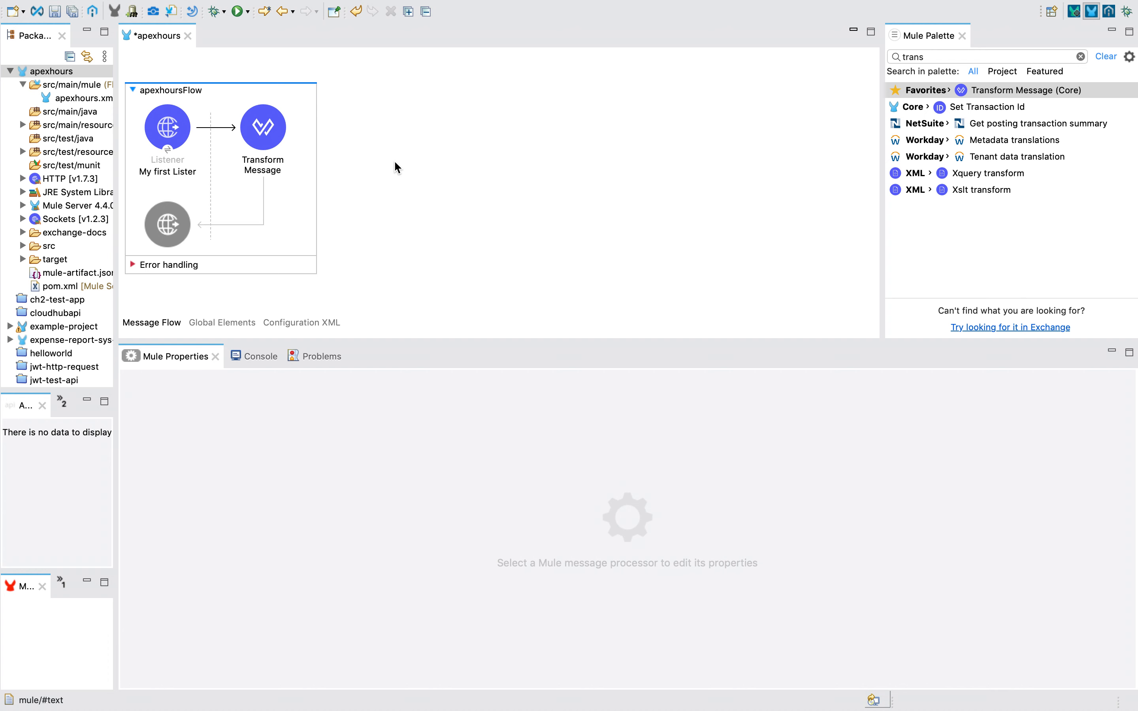
{"action": "key", "text": "super+s"}
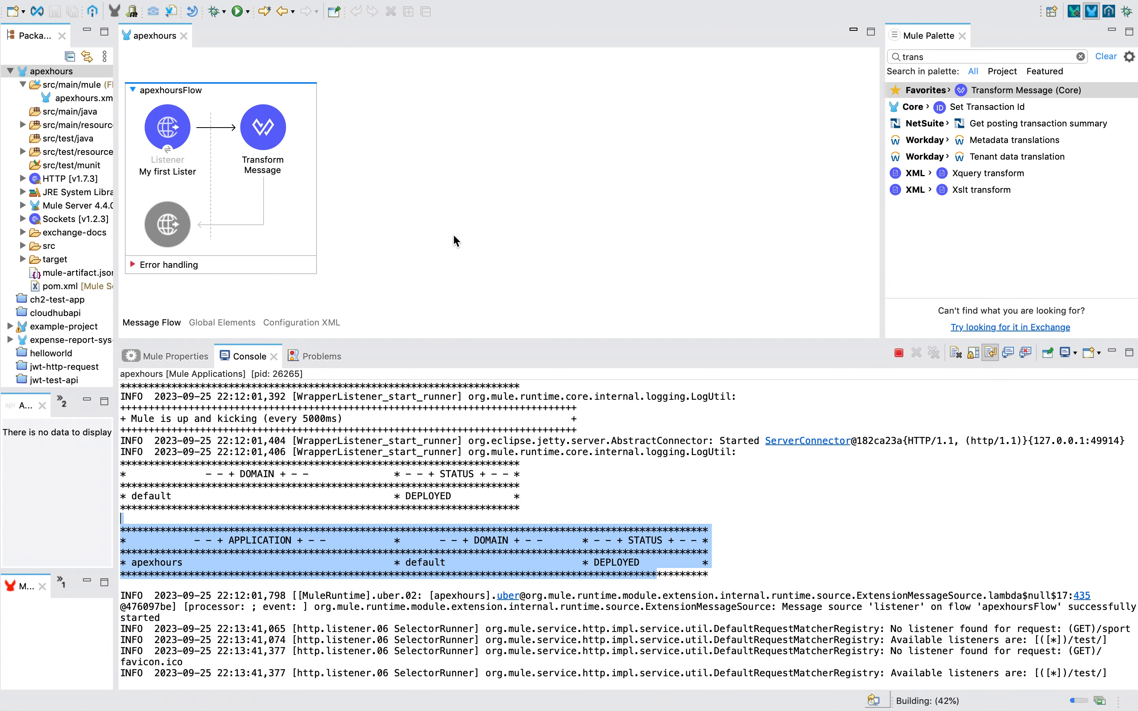
Stop the running Mule application and run project apexhours again
{"action": "left_click", "coordinate": [898, 355]}
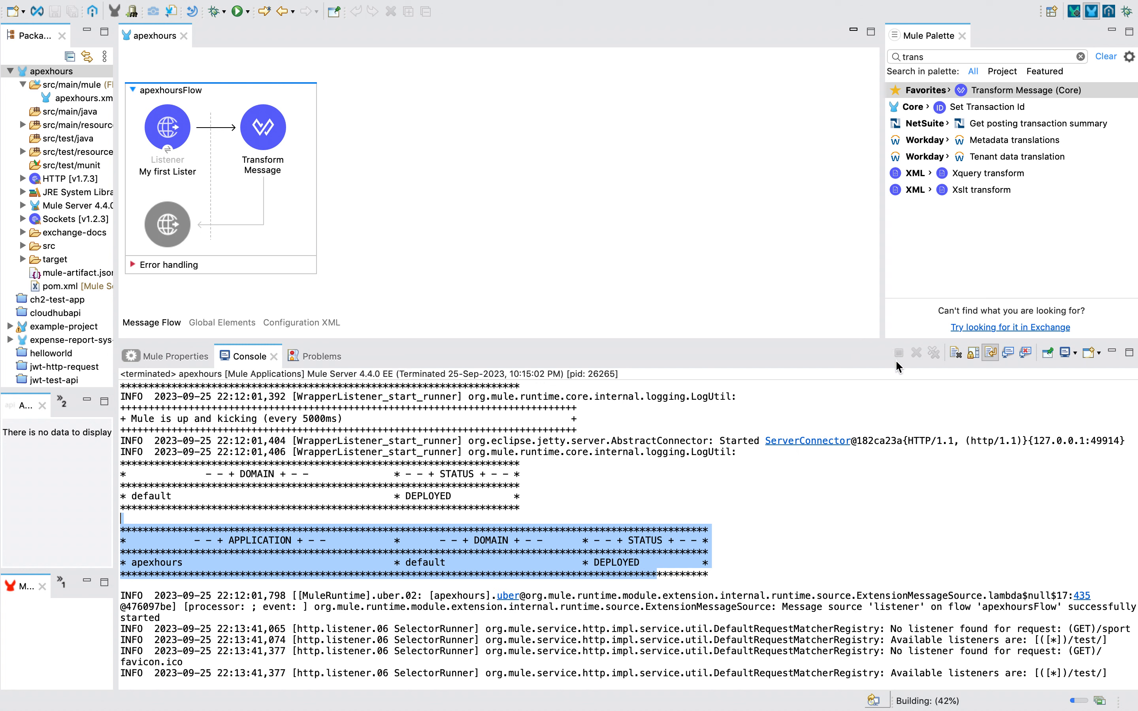
{"action": "left_click", "coordinate": [898, 355]}
{"action": "right_click", "coordinate": [549, 180]}
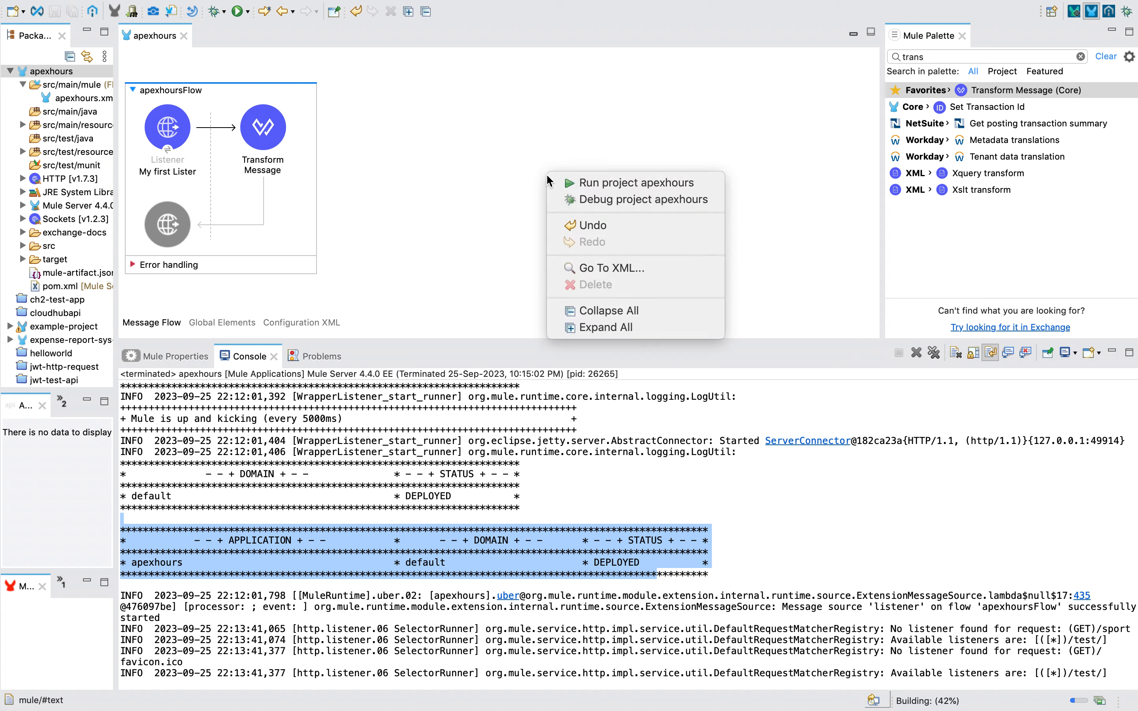
{"action": "left_click", "coordinate": [900, 353]}
{"action": "right_click", "coordinate": [669, 144]}
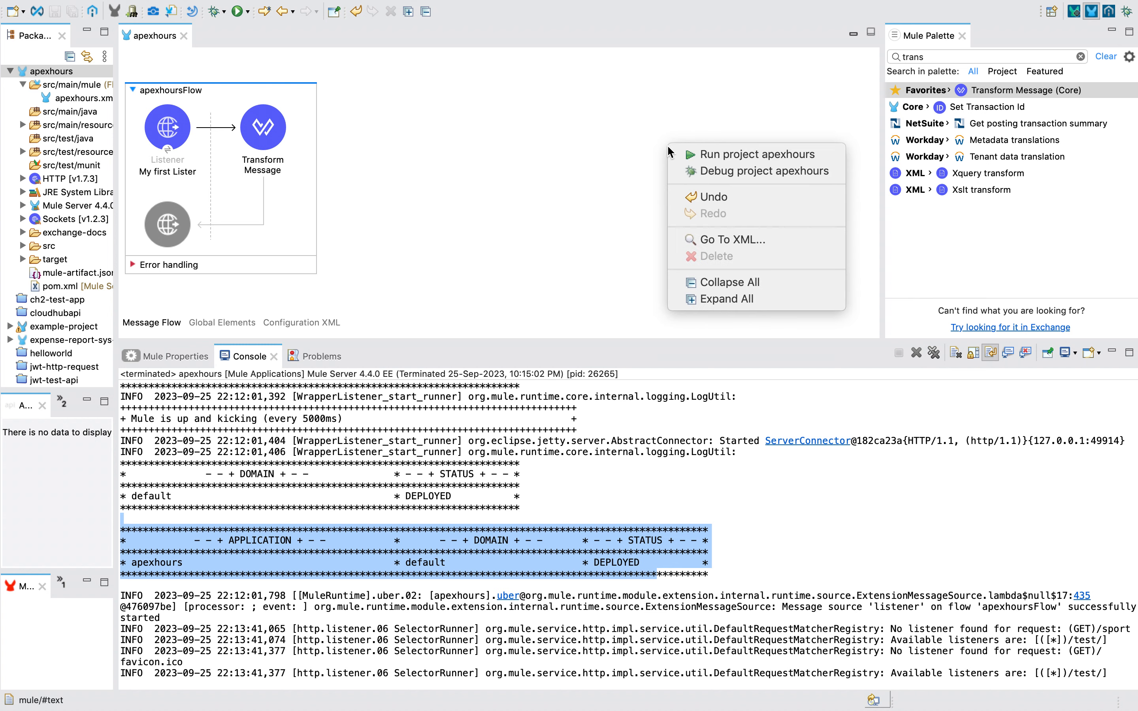
{"action": "left_click", "coordinate": [631, 133]}
{"action": "right_click", "coordinate": [630, 133]}
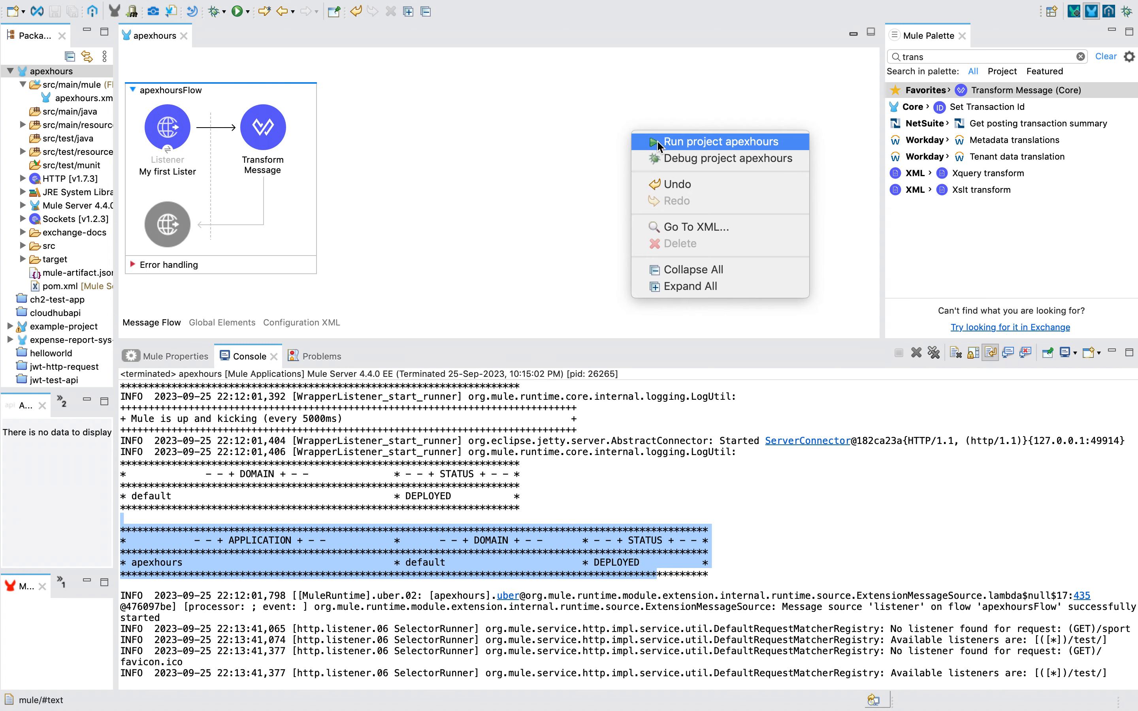
{"action": "left_click", "coordinate": [659, 142]}
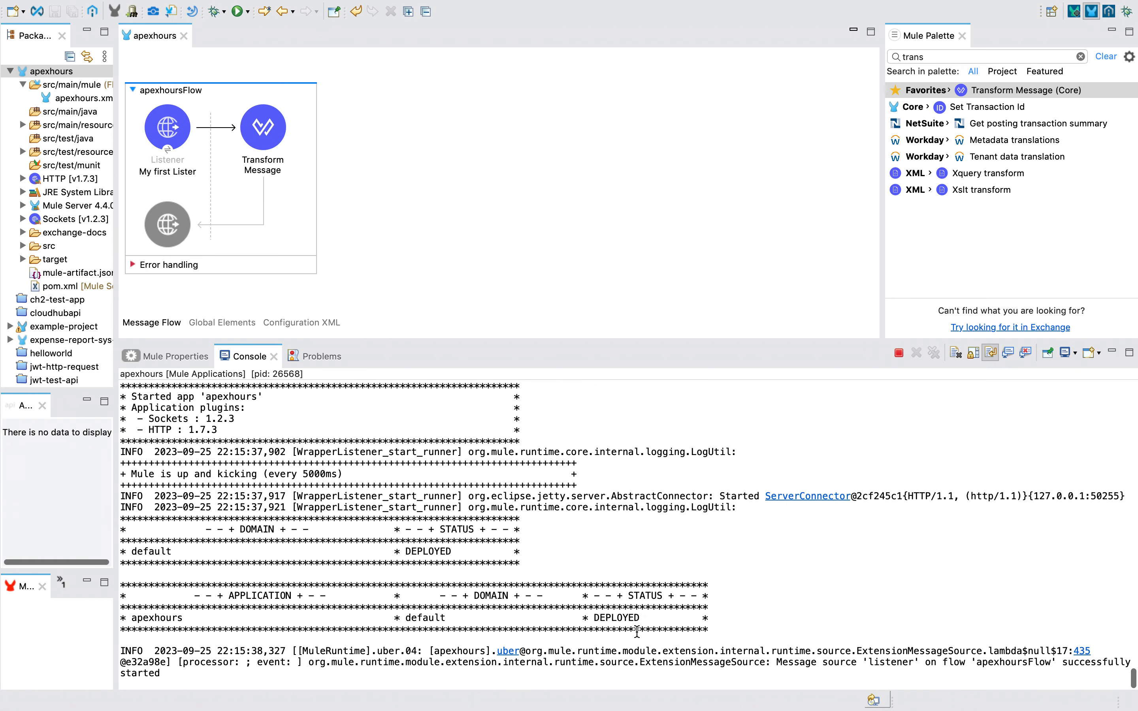
Check the deployment status of apexhours and the listener start message in the console
{"action": "double_click", "coordinate": [642, 595]}
{"action": "left_click", "coordinate": [624, 612]}
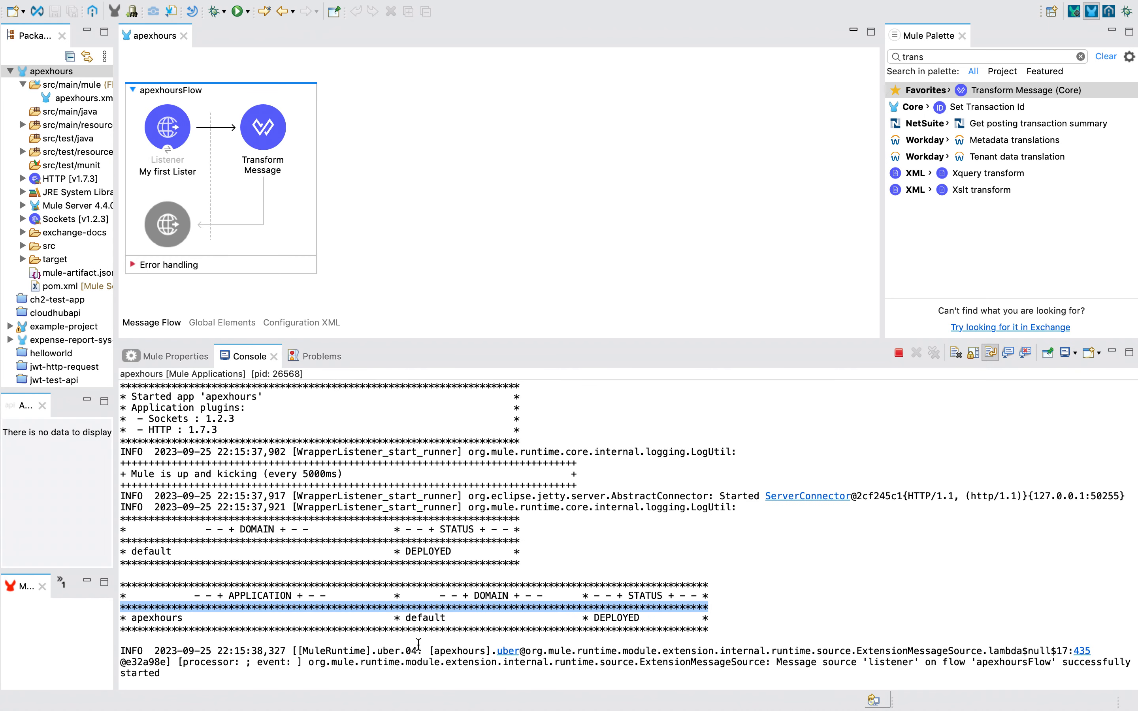
{"action": "left_click_drag", "start_coordinate": [306, 650], "coordinate": [328, 703]}
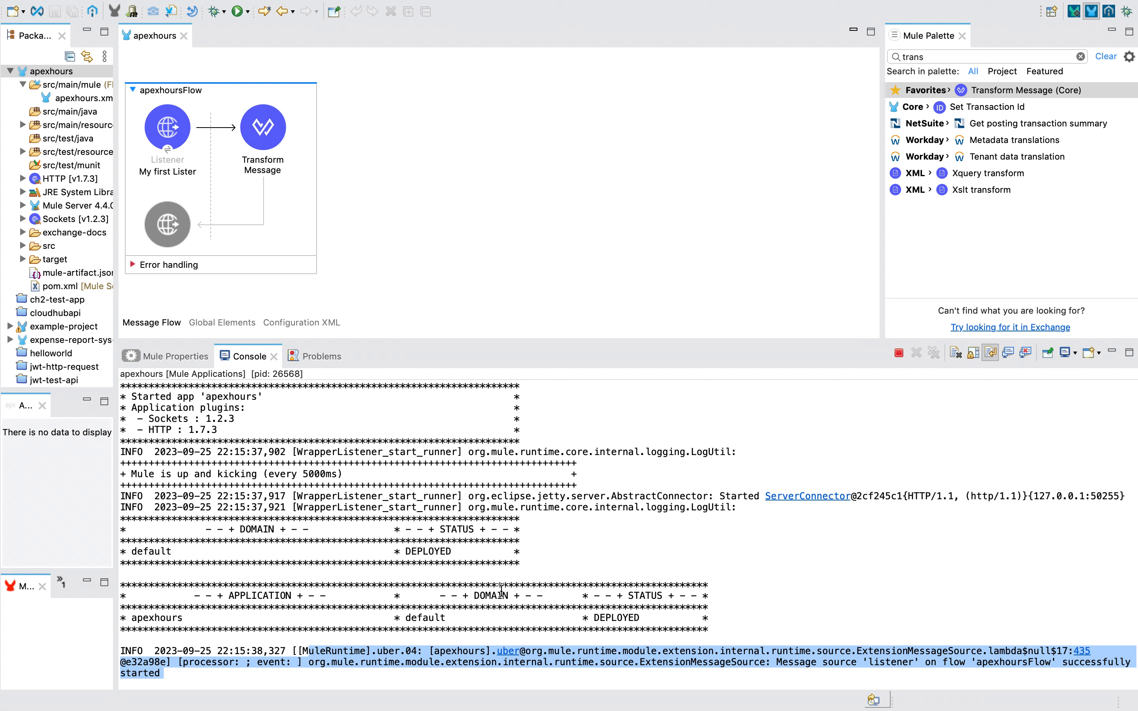
{"action": "left_click_drag", "start_coordinate": [596, 608], "coordinate": [633, 619]}
Request localhost:8081/test in Chrome and highlight the returned response
{"action": "key", "text": "ctrl+Left"}
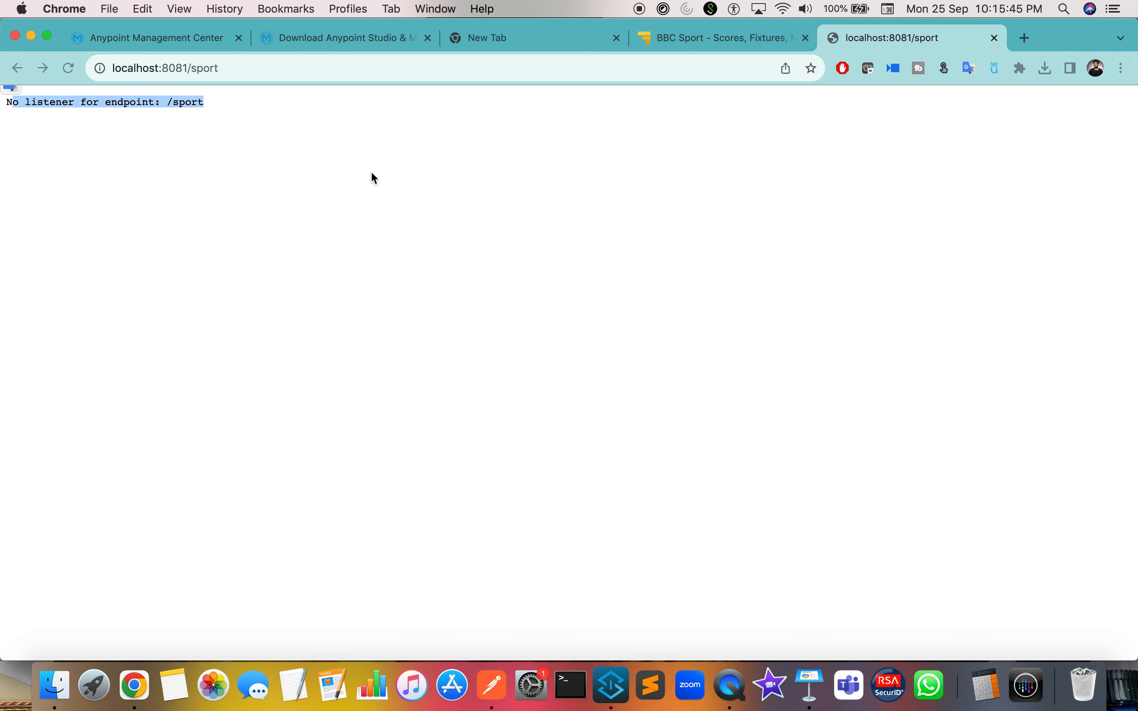
{"action": "double_click", "coordinate": [211, 68]}
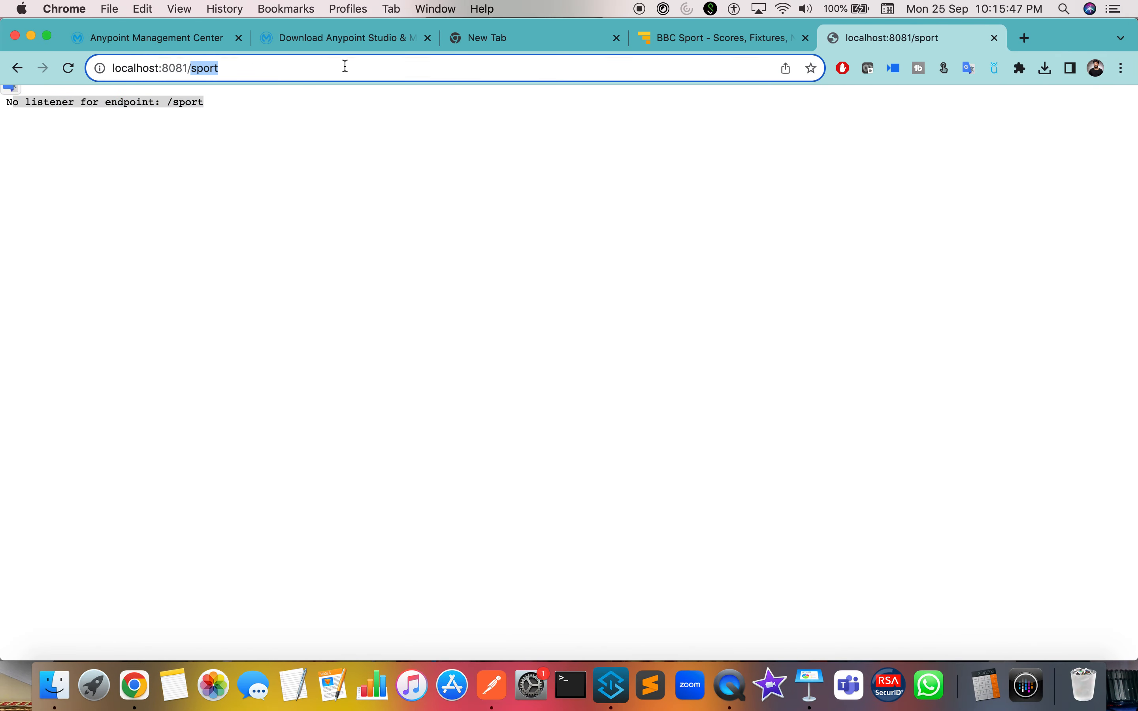
{"action": "type", "text": "test"}
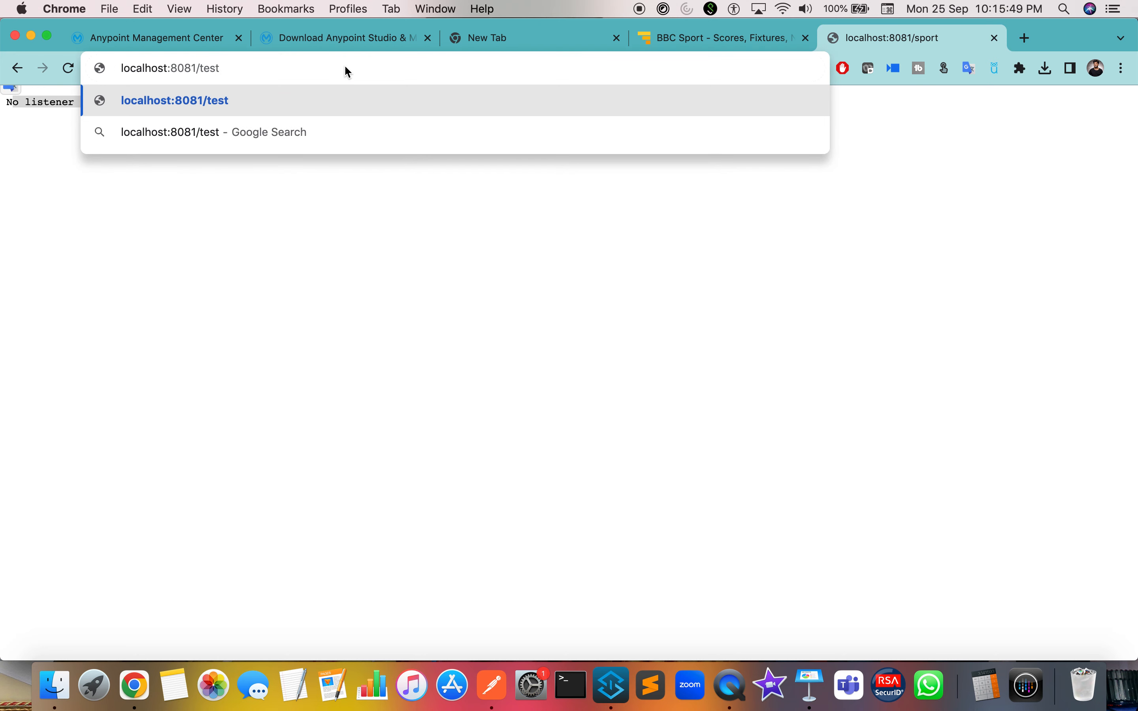
{"action": "key", "text": "Return"}
{"action": "left_click_drag", "start_coordinate": [5, 101], "coordinate": [358, 109]}
{"action": "key", "text": "ctrl+Right"}
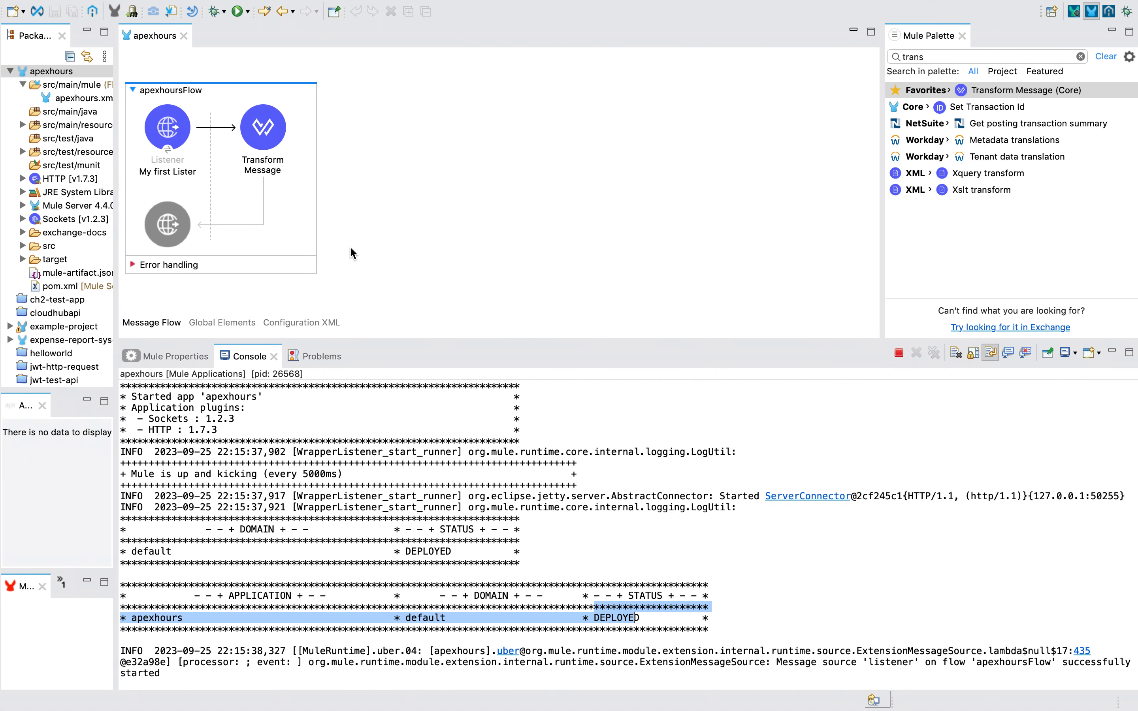
{"action": "key", "text": "ctrl+Left"}
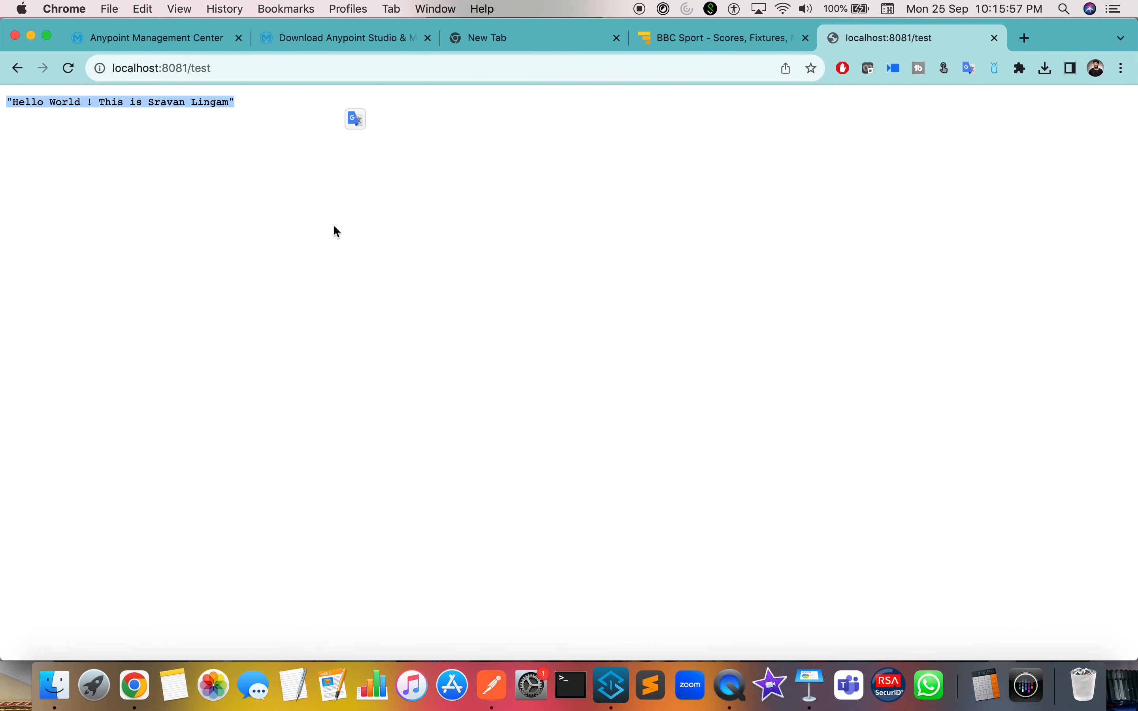
Examine the response text and the host and path of the localhost:8081/test address
{"action": "left_click", "coordinate": [200, 145]}
{"action": "left_click_drag", "start_coordinate": [262, 112], "coordinate": [6, 103]}
{"action": "left_click", "coordinate": [189, 67]}
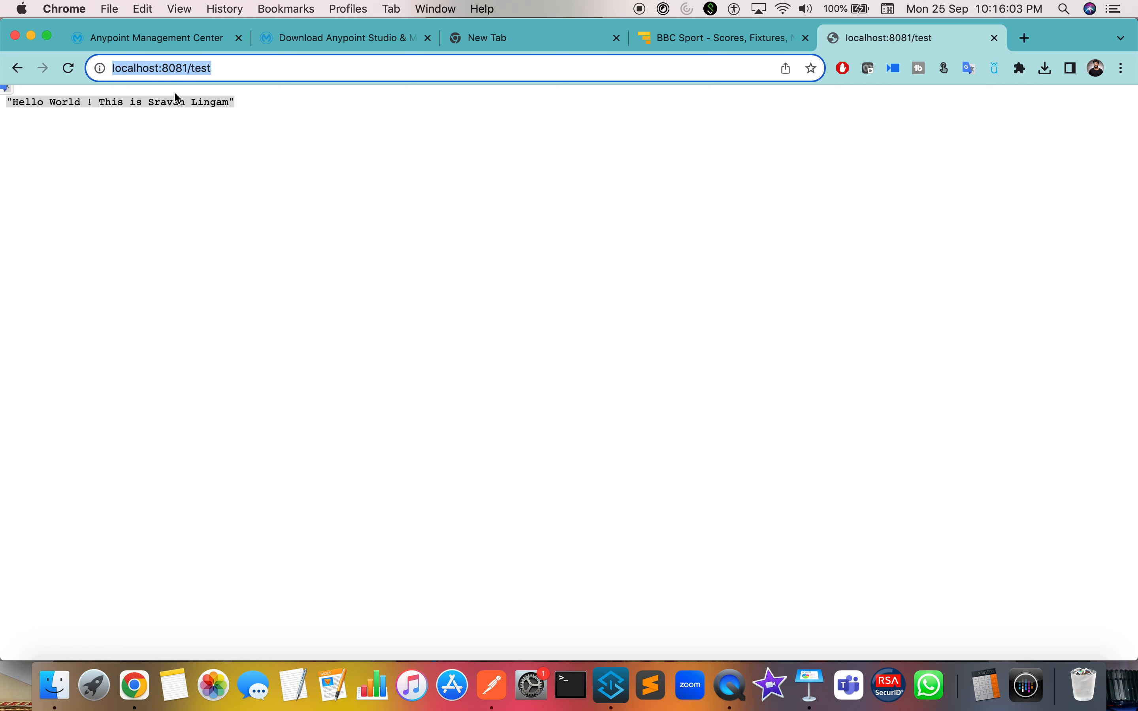
{"action": "double_click", "coordinate": [133, 67]}
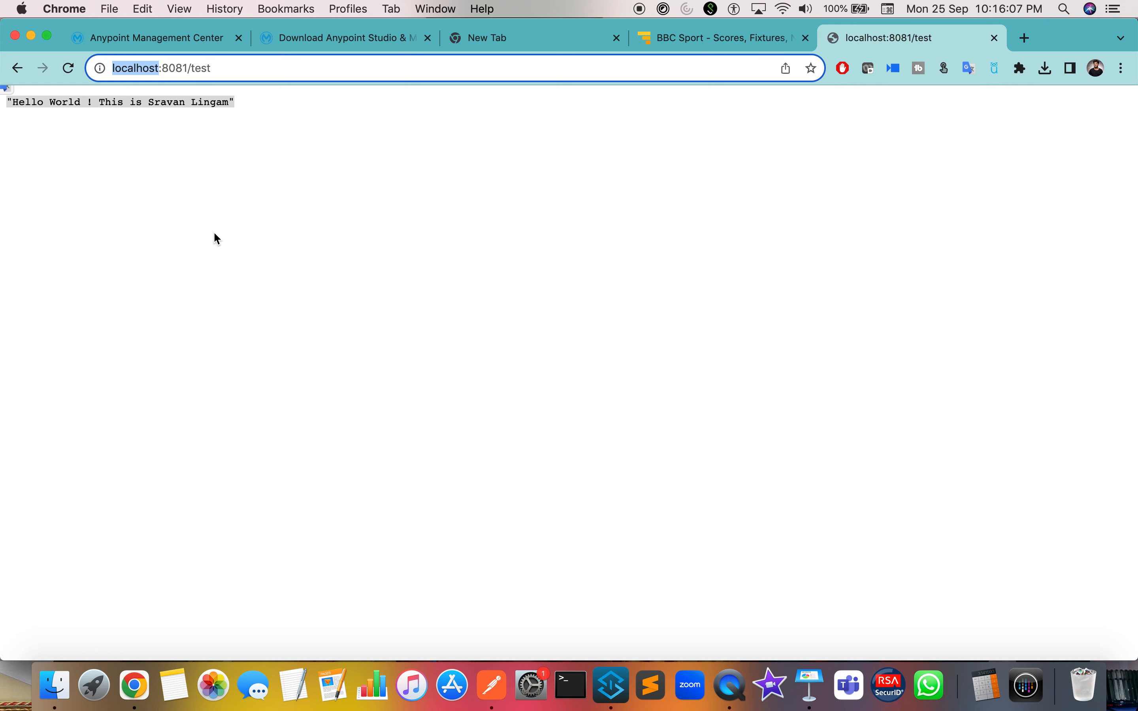
{"action": "left_click_drag", "start_coordinate": [244, 69], "coordinate": [3, 33]}
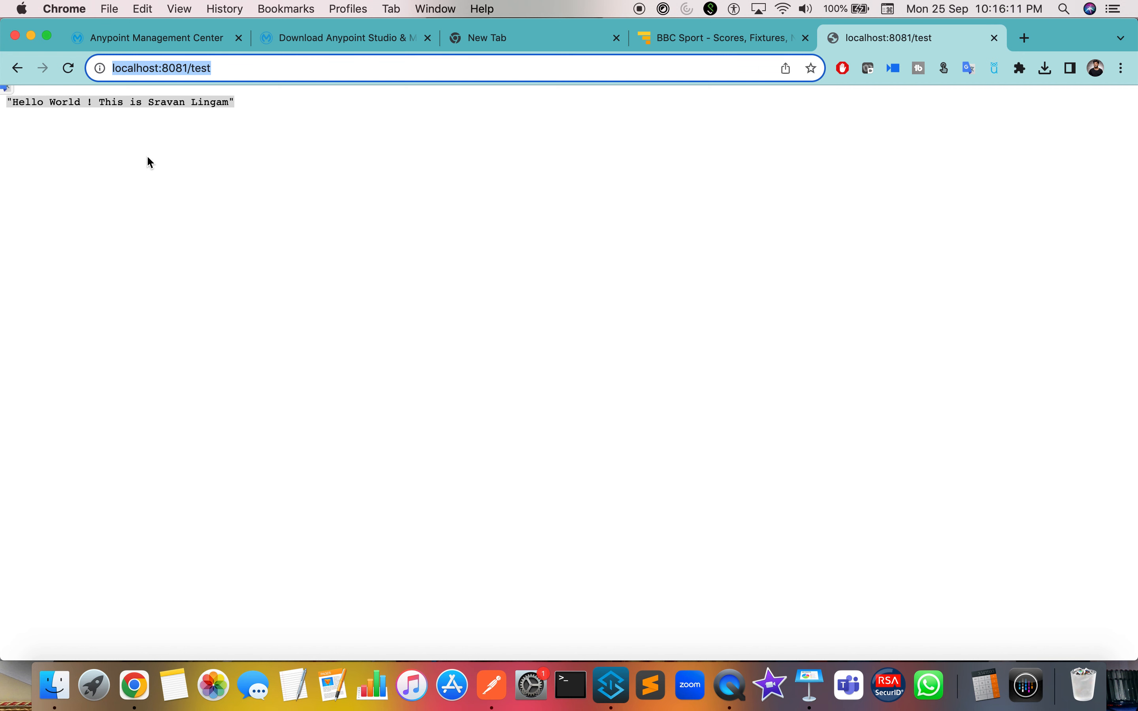
{"action": "left_click", "coordinate": [68, 93]}
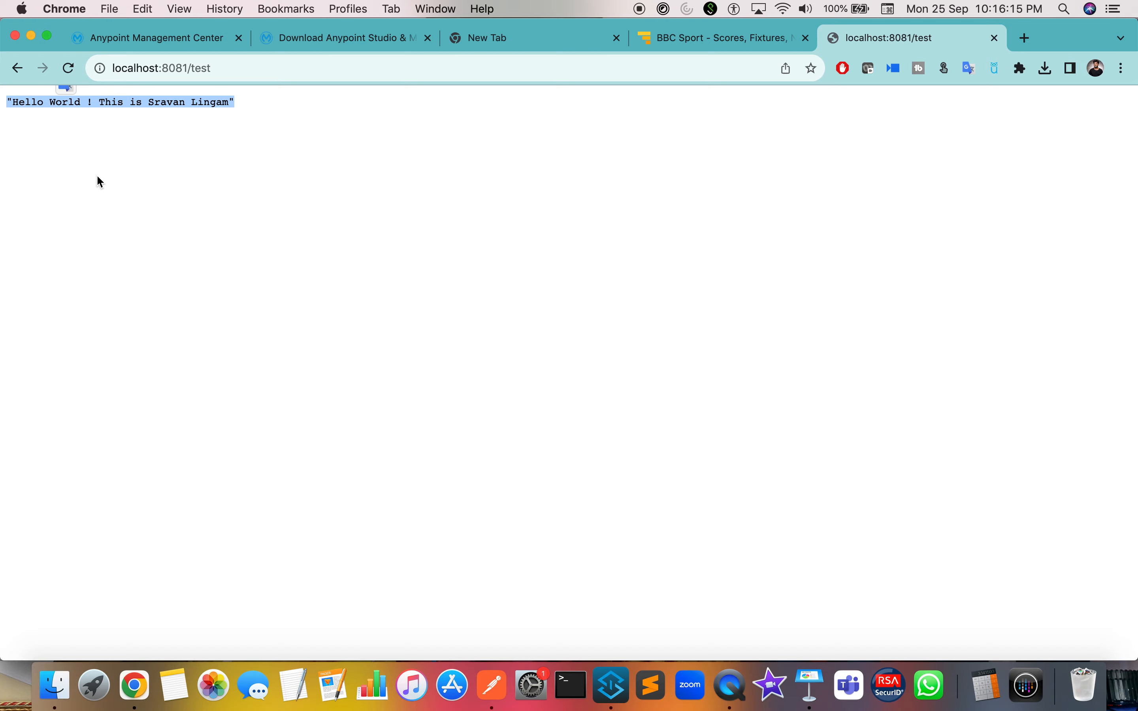
{"action": "key", "text": "ctrl+Right"}
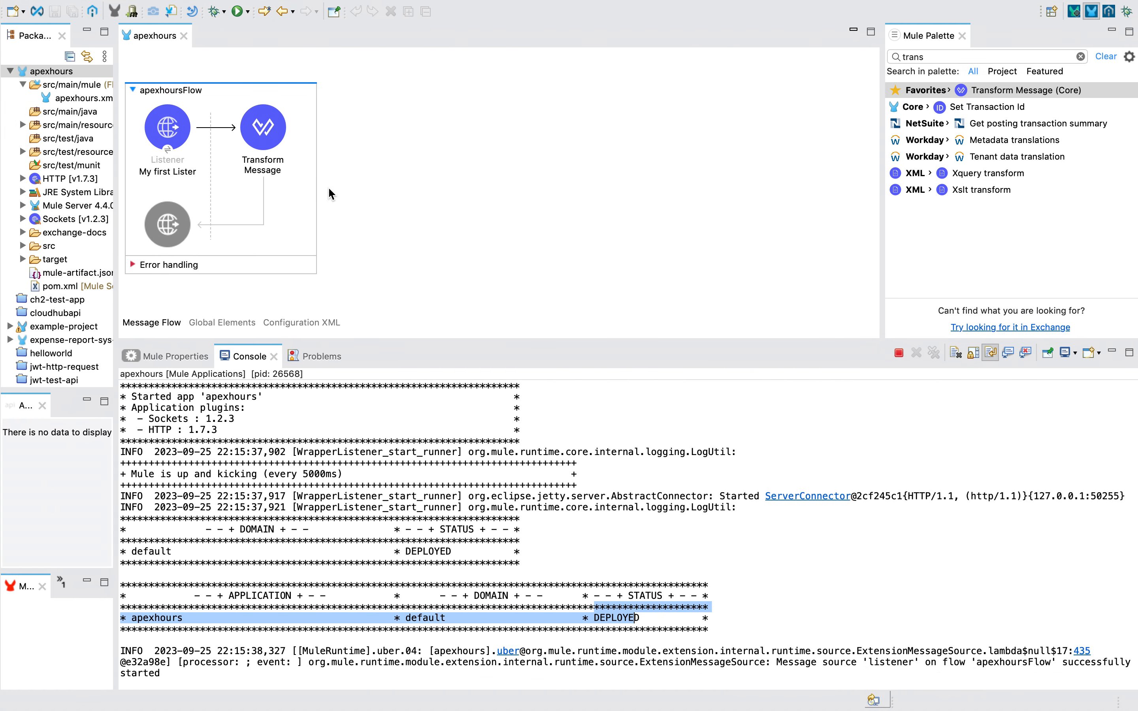
{"action": "key", "text": "ctrl+Left"}
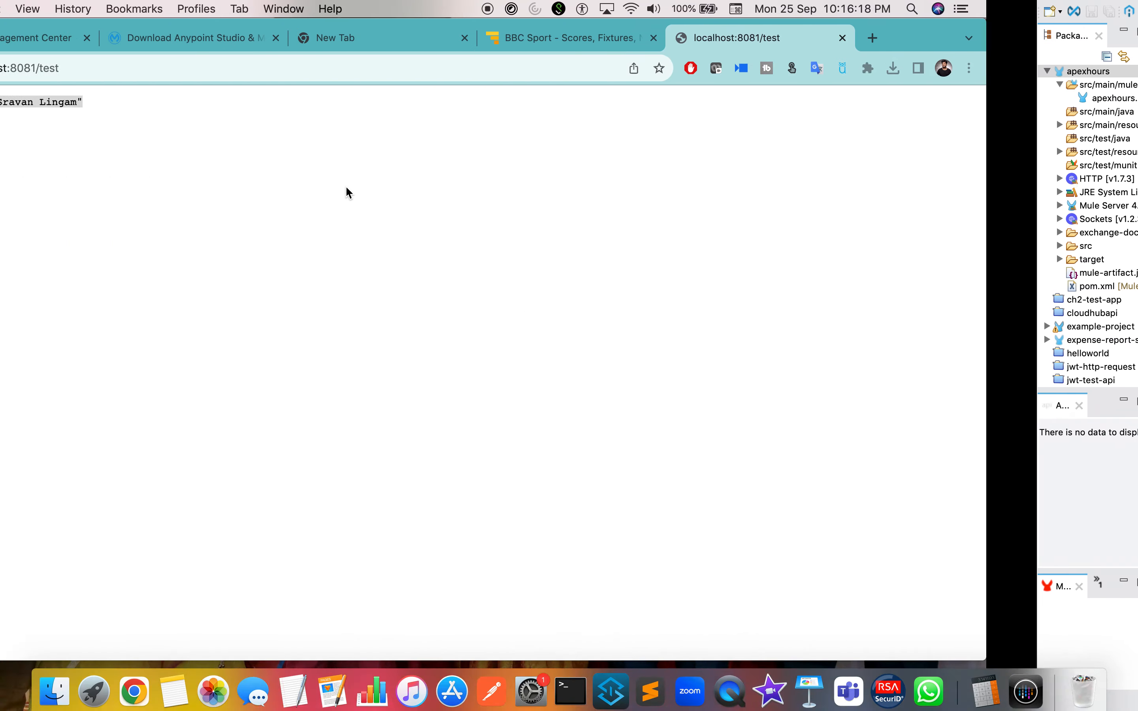
Compare the host and full address of the BBC Sport page, and return to the localhost:8081/test page
{"action": "left_click", "coordinate": [705, 40]}
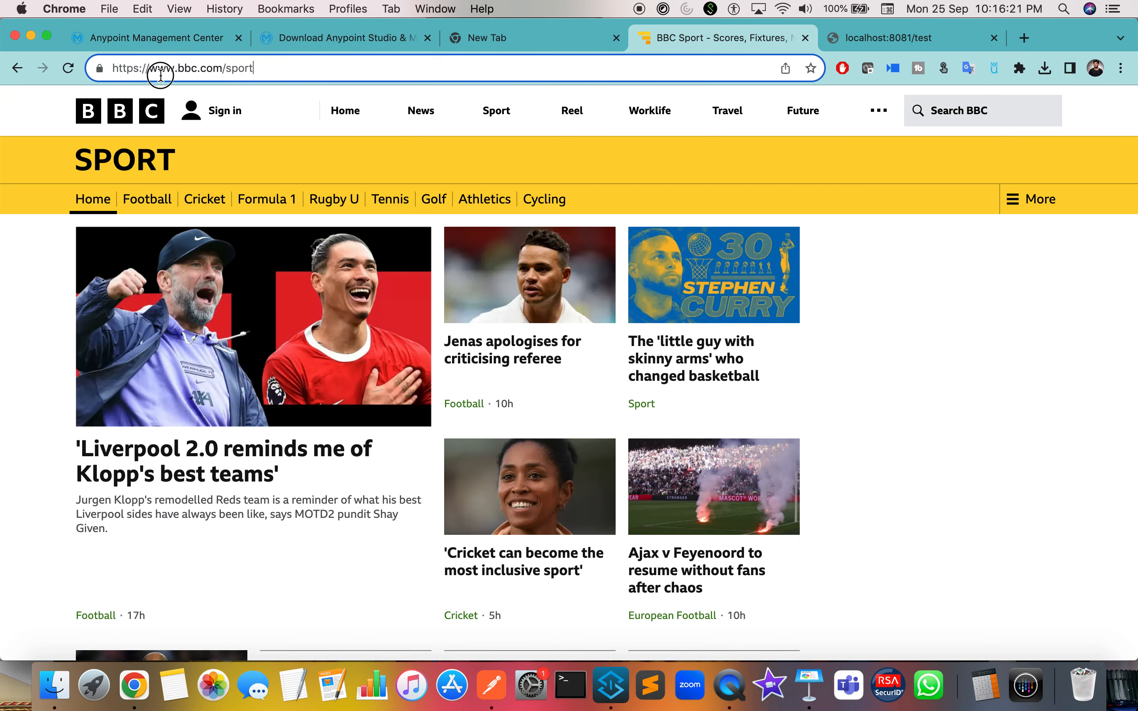
{"action": "left_click", "coordinate": [184, 71]}
{"action": "left_click_drag", "start_coordinate": [223, 69], "coordinate": [150, 66]}
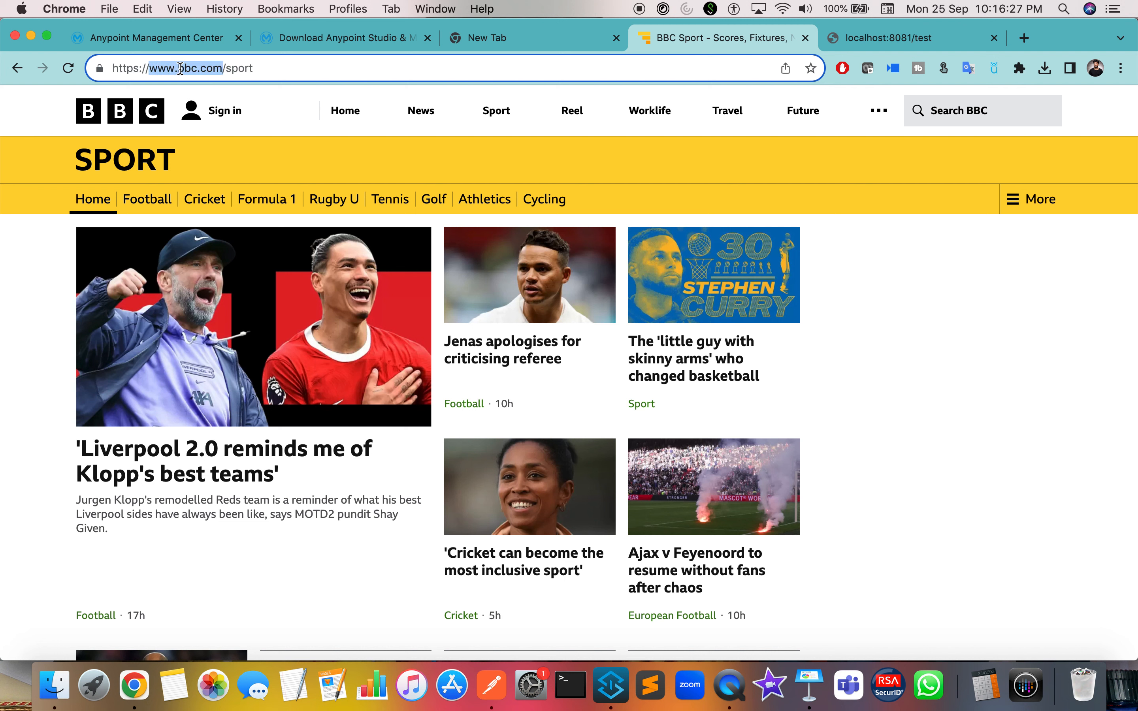
{"action": "left_click_drag", "start_coordinate": [288, 72], "coordinate": [101, 39]}
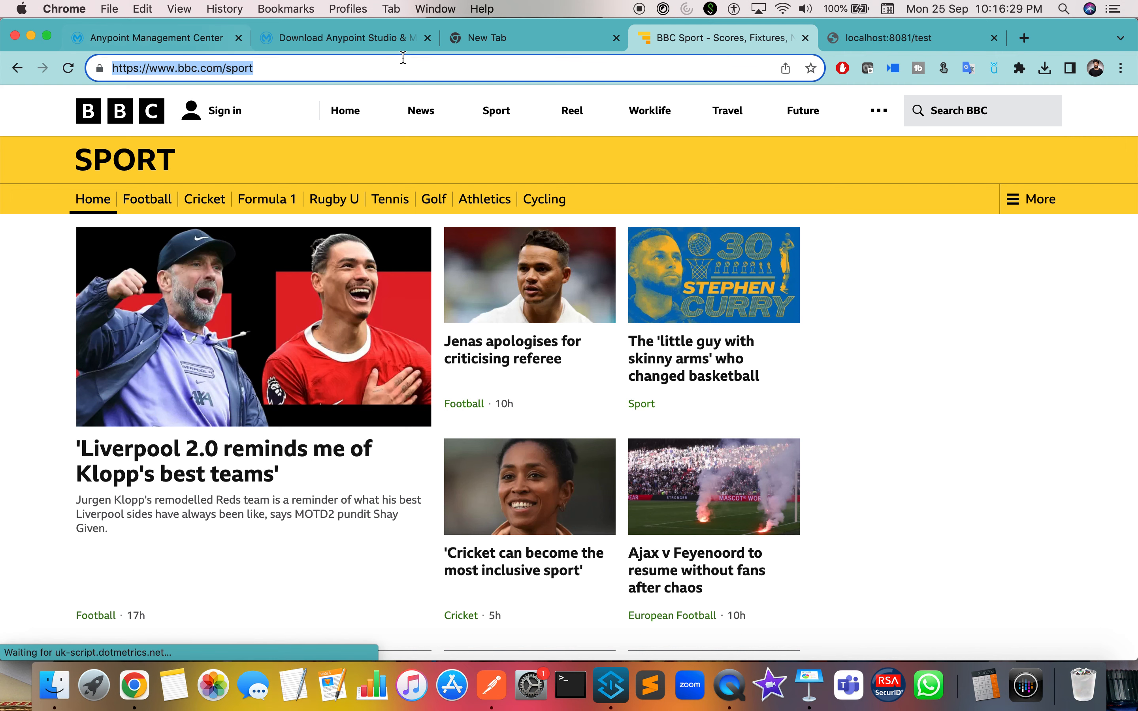
{"action": "left_click", "coordinate": [879, 39]}
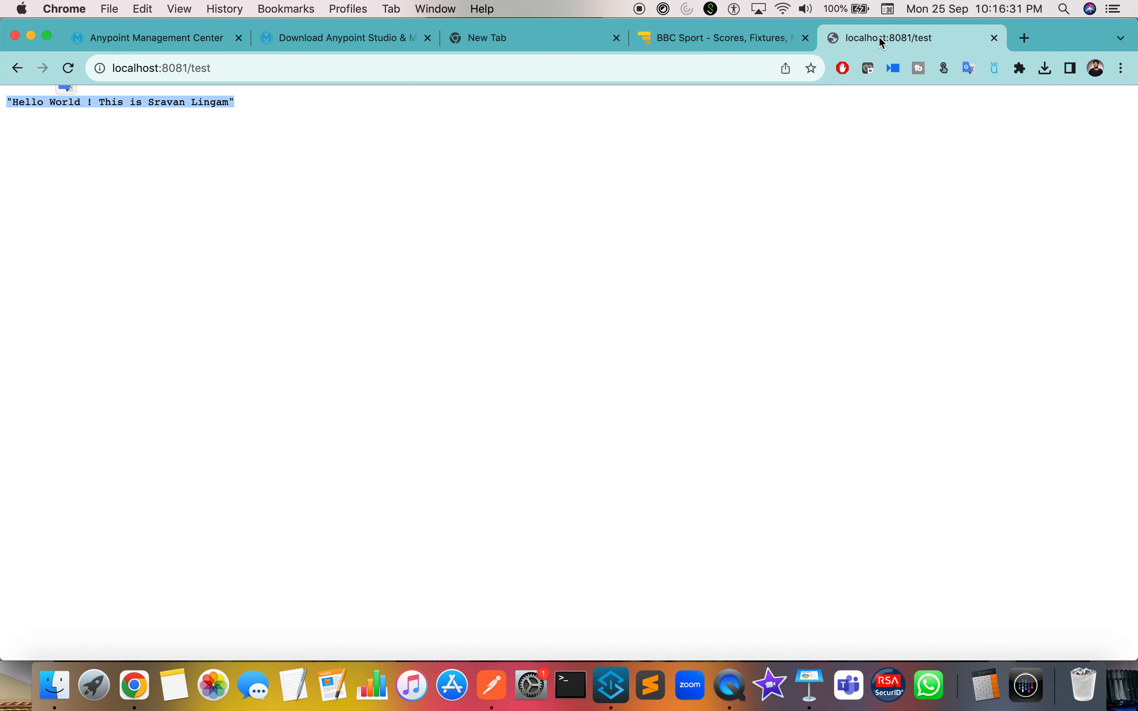
Recheck the localhost:8081/test address and response, and open the Anypoint Platform home page from Runtime Manager
{"action": "left_click_drag", "start_coordinate": [220, 67], "coordinate": [234, 104]}
{"action": "left_click", "coordinate": [324, 170]}
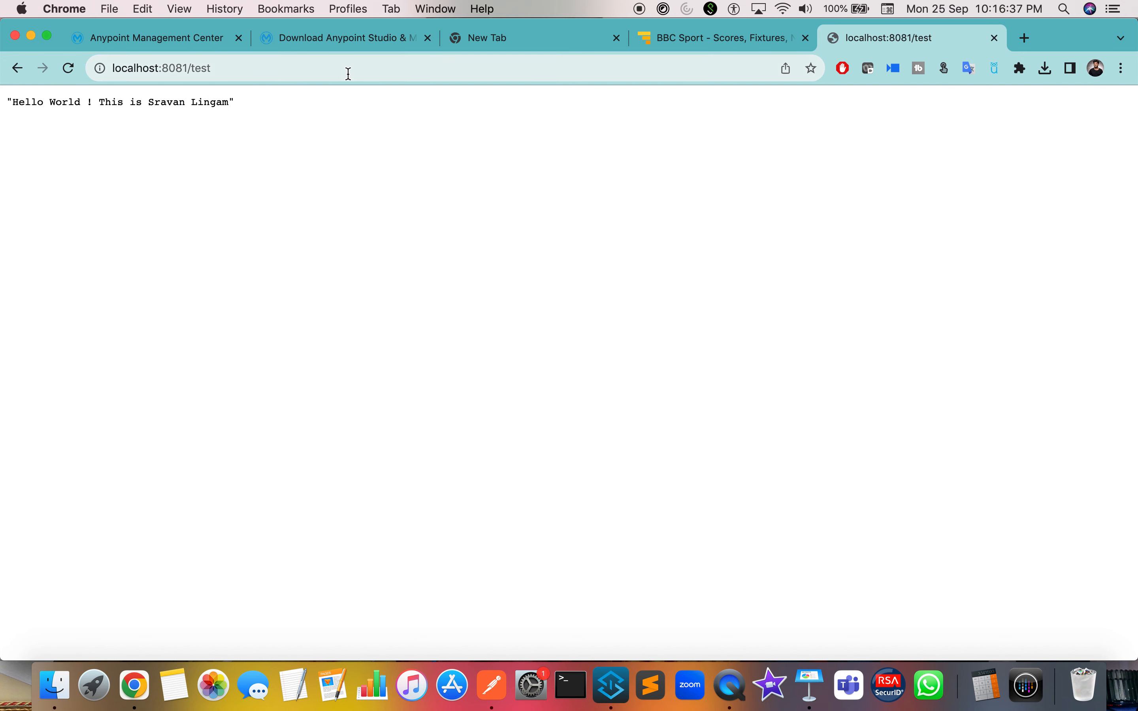
{"action": "left_click", "coordinate": [187, 35]}
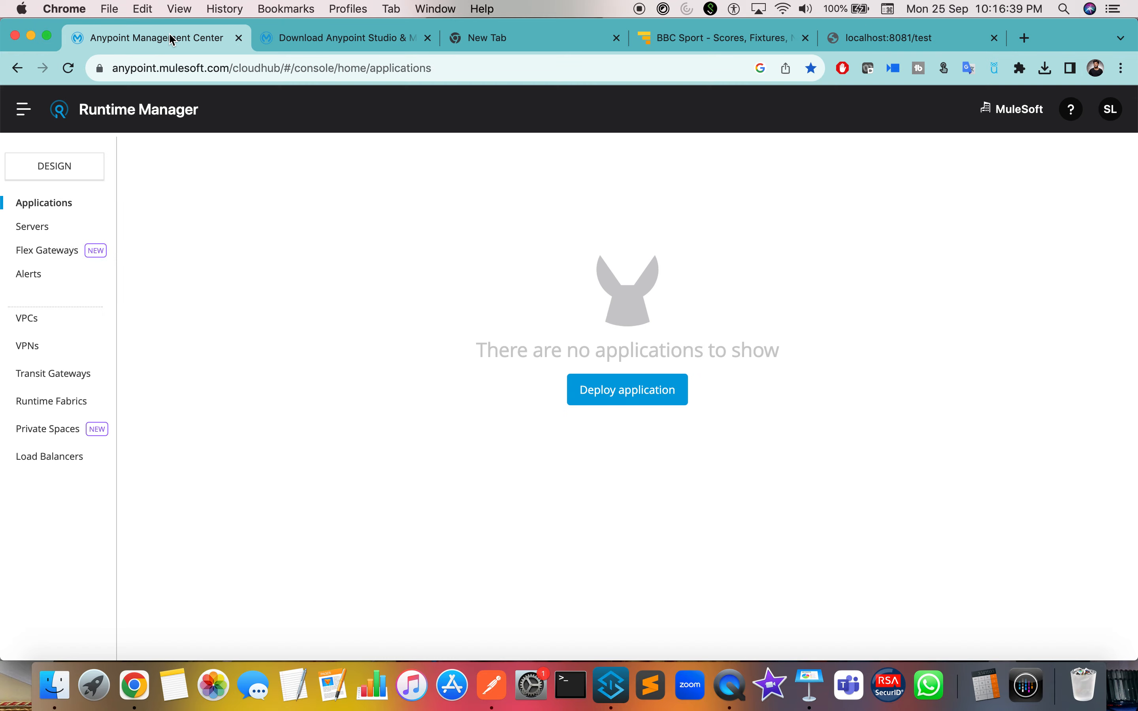
{"action": "left_click", "coordinate": [13, 116]}
{"action": "left_click", "coordinate": [194, 124]}
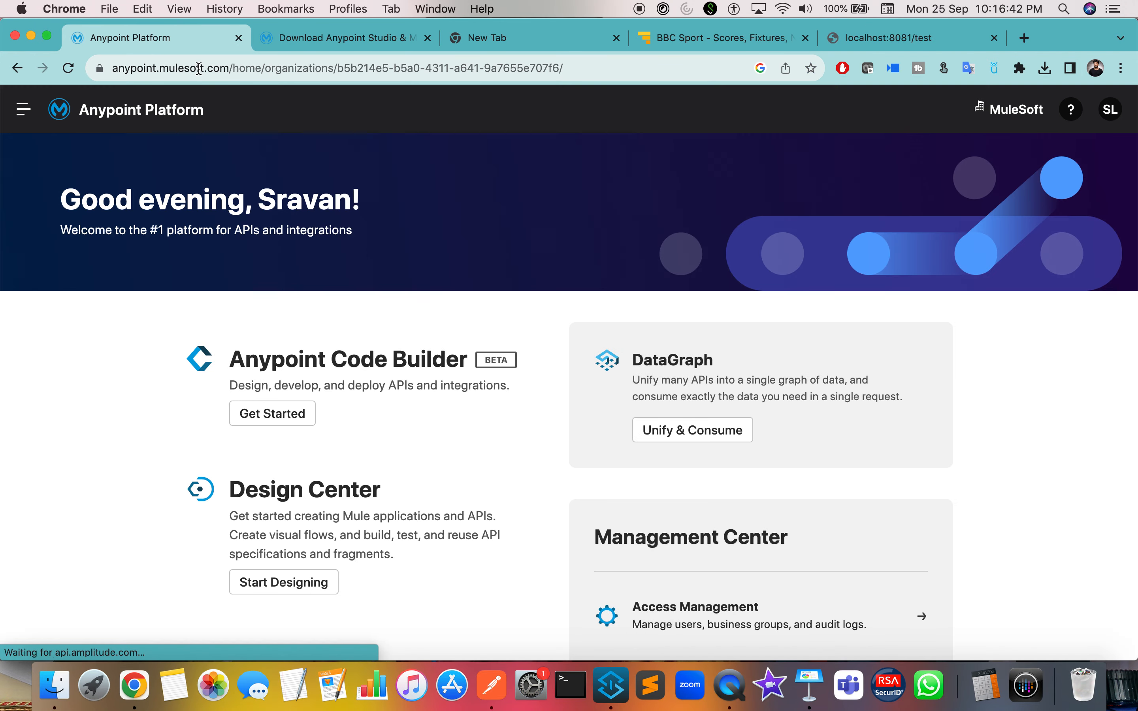
Sign out of Anypoint Platform and sign back in with the saved account credentials
{"action": "left_click_drag", "start_coordinate": [235, 68], "coordinate": [672, 94]}
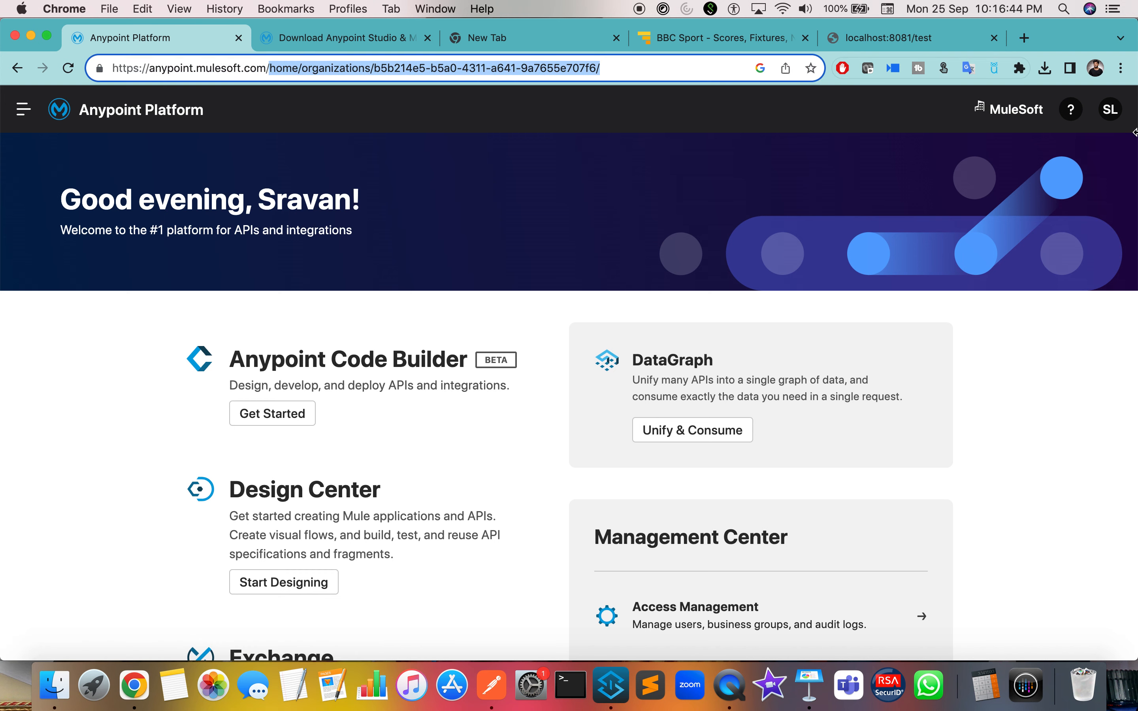
{"action": "left_click", "coordinate": [1108, 110]}
{"action": "left_click", "coordinate": [1019, 320]}
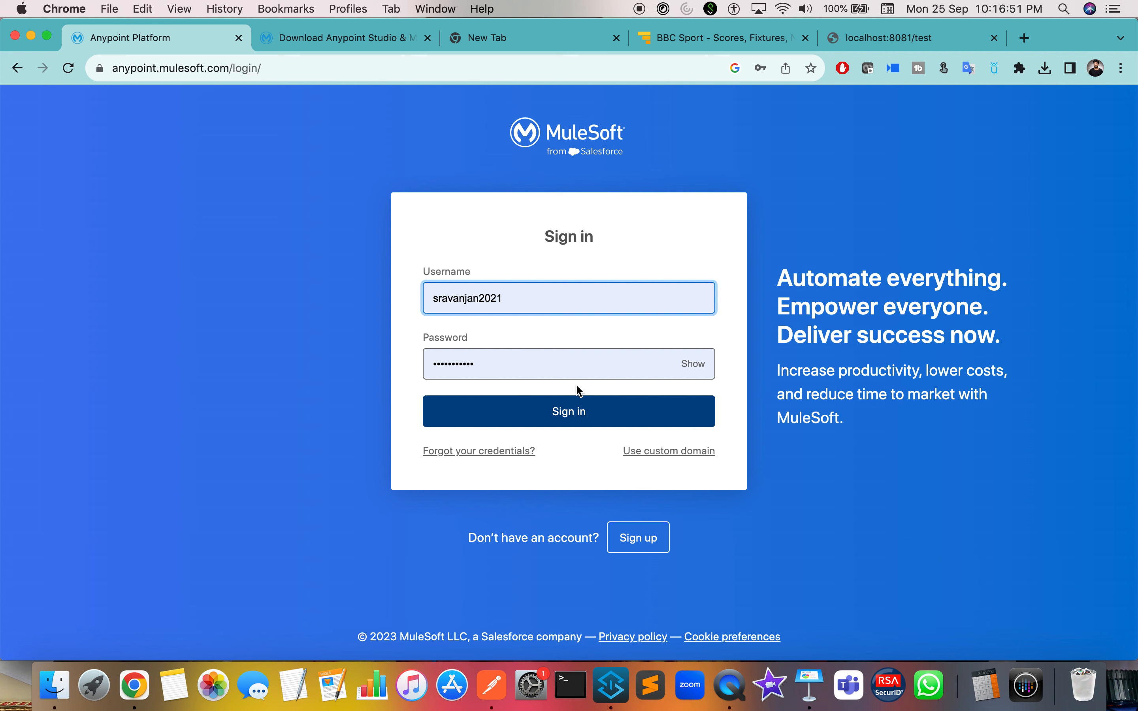
{"action": "left_click", "coordinate": [567, 415]}
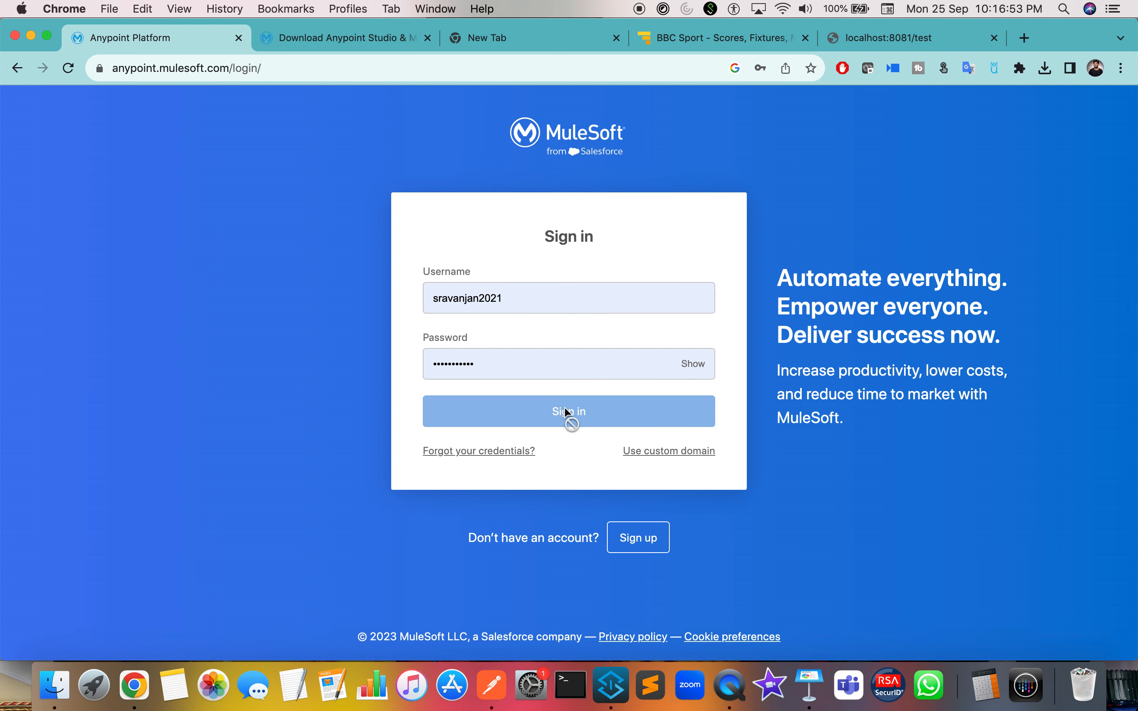
Look through the Anypoint Platform home page sections and open Runtime Manager
{"action": "scroll", "coordinate": [166, 415], "scroll_direction": "down", "scroll_amount": 1}
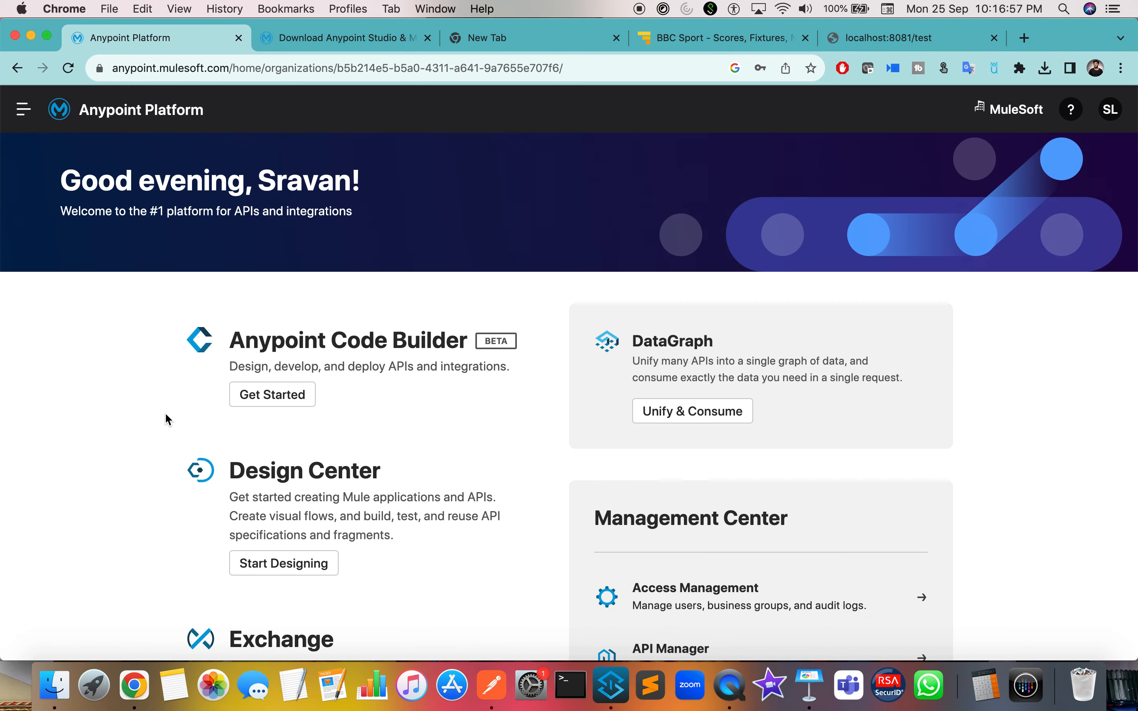
{"action": "scroll", "coordinate": [166, 415], "scroll_direction": "down", "scroll_amount": 8}
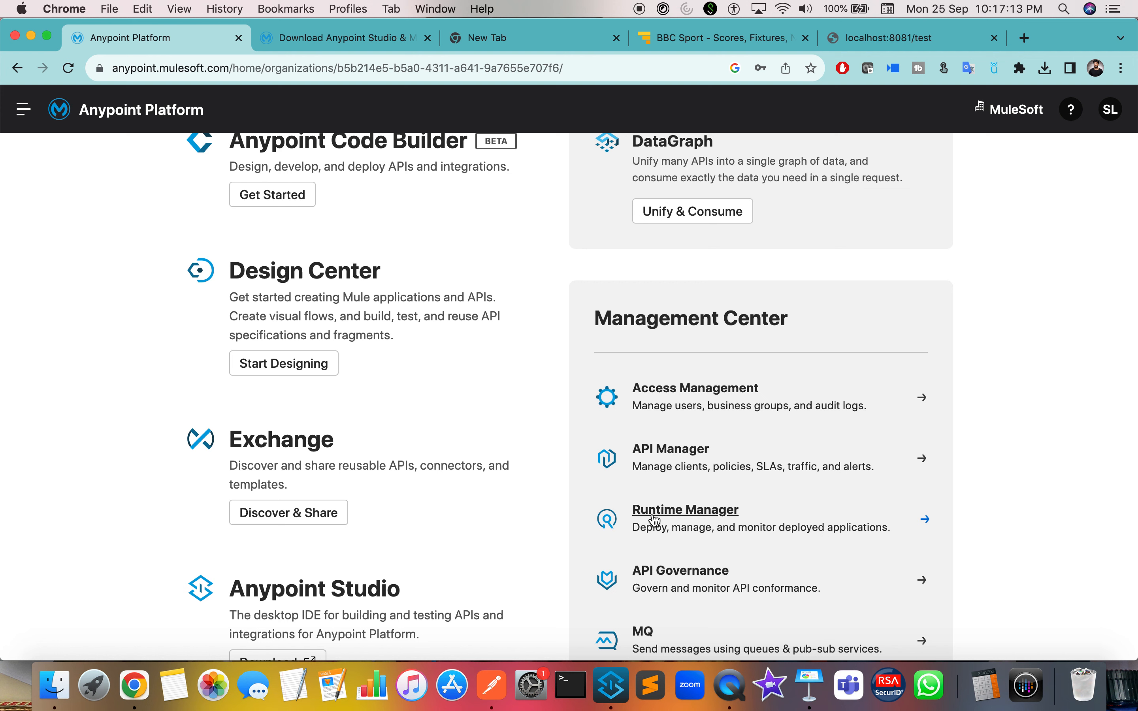
{"action": "left_click", "coordinate": [690, 516]}
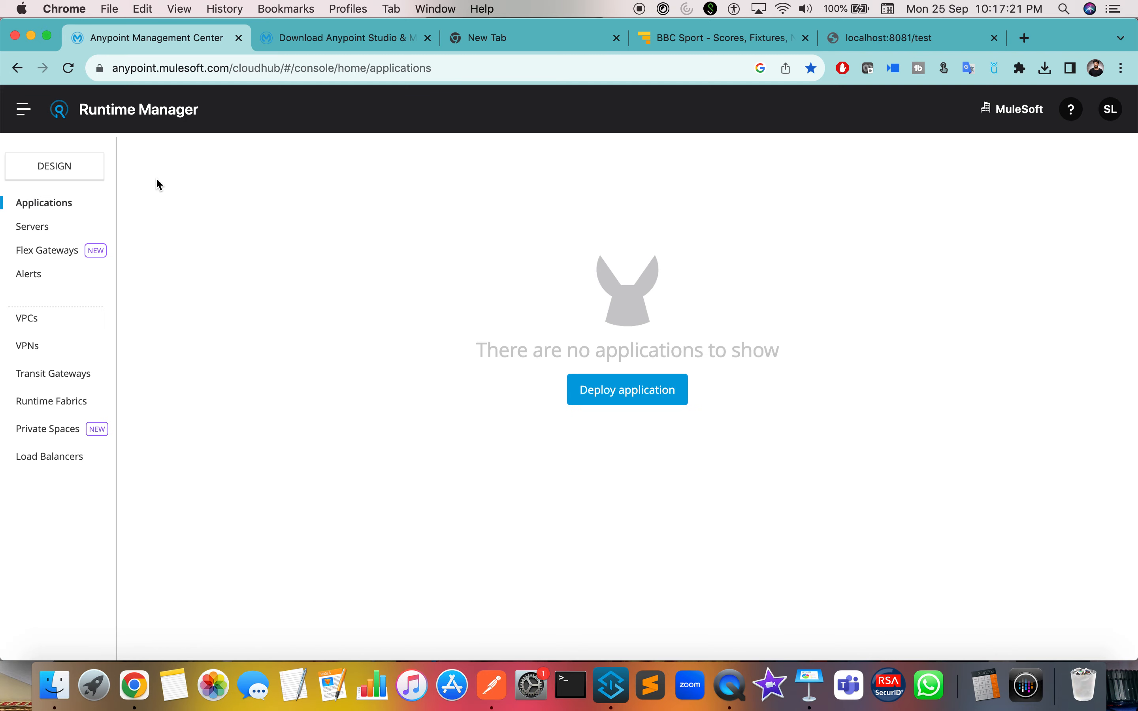
View the available environments without switching from Design, and open the Deploy Application form
{"action": "left_click", "coordinate": [60, 168]}
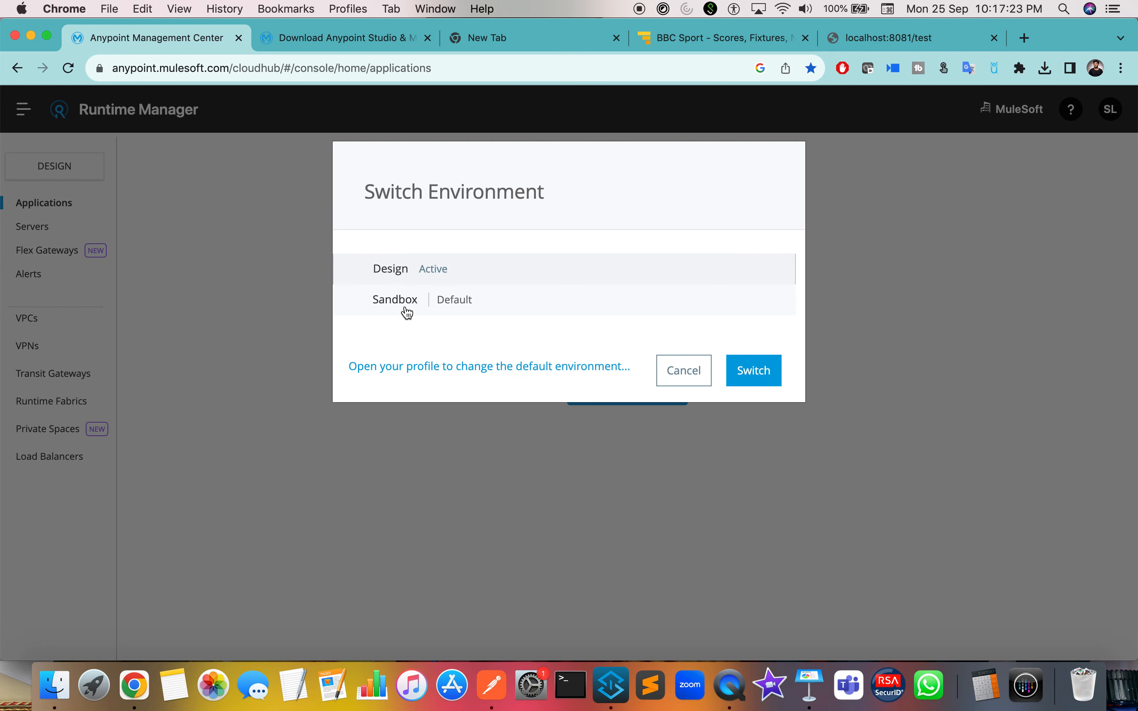
{"action": "left_click", "coordinate": [668, 368]}
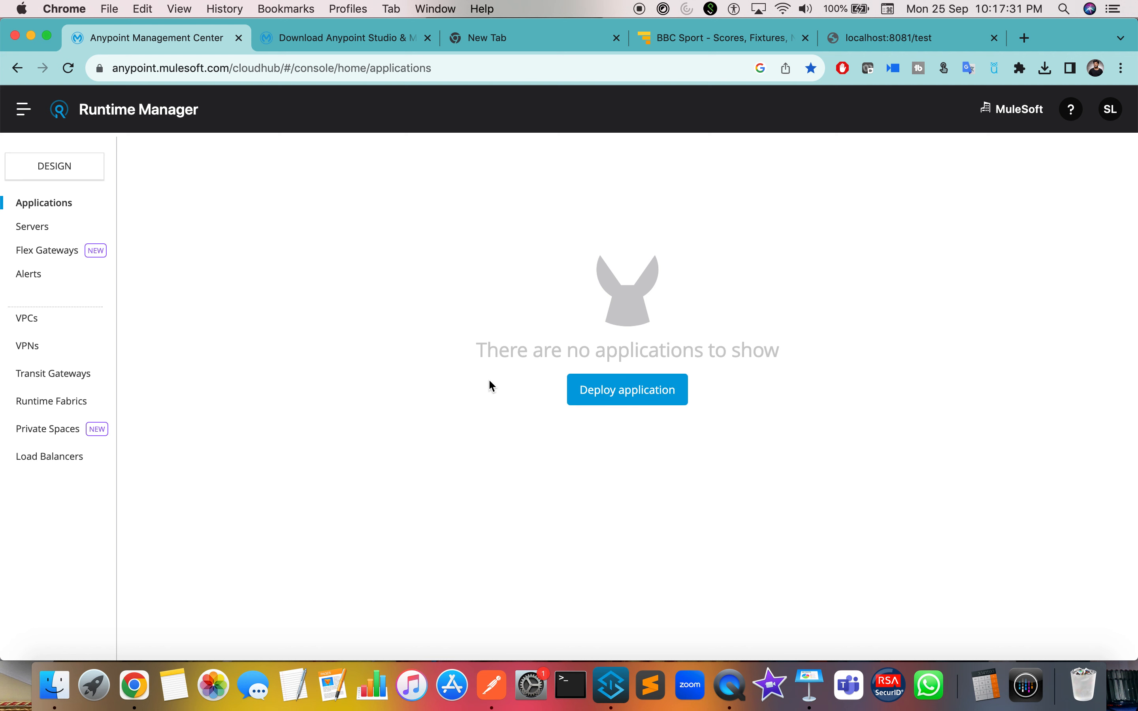
{"action": "left_click", "coordinate": [616, 402]}
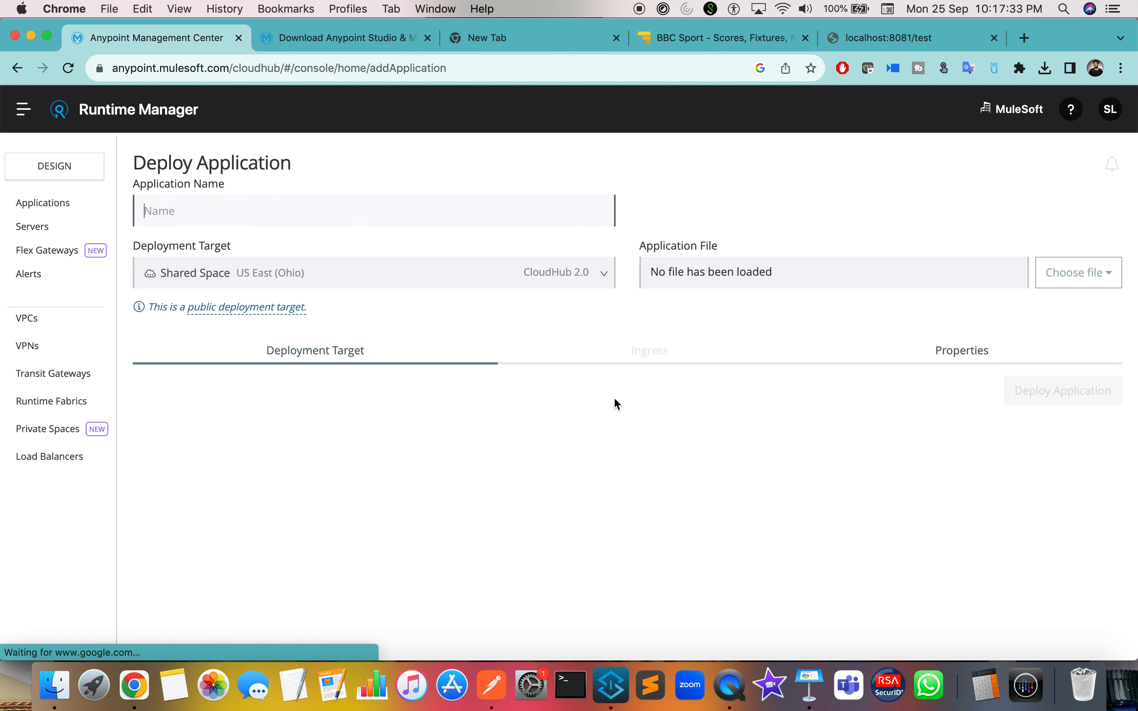
Switch to Anypoint Studio and stop the running apexhours project
{"action": "key", "text": "ctrl+Right"}
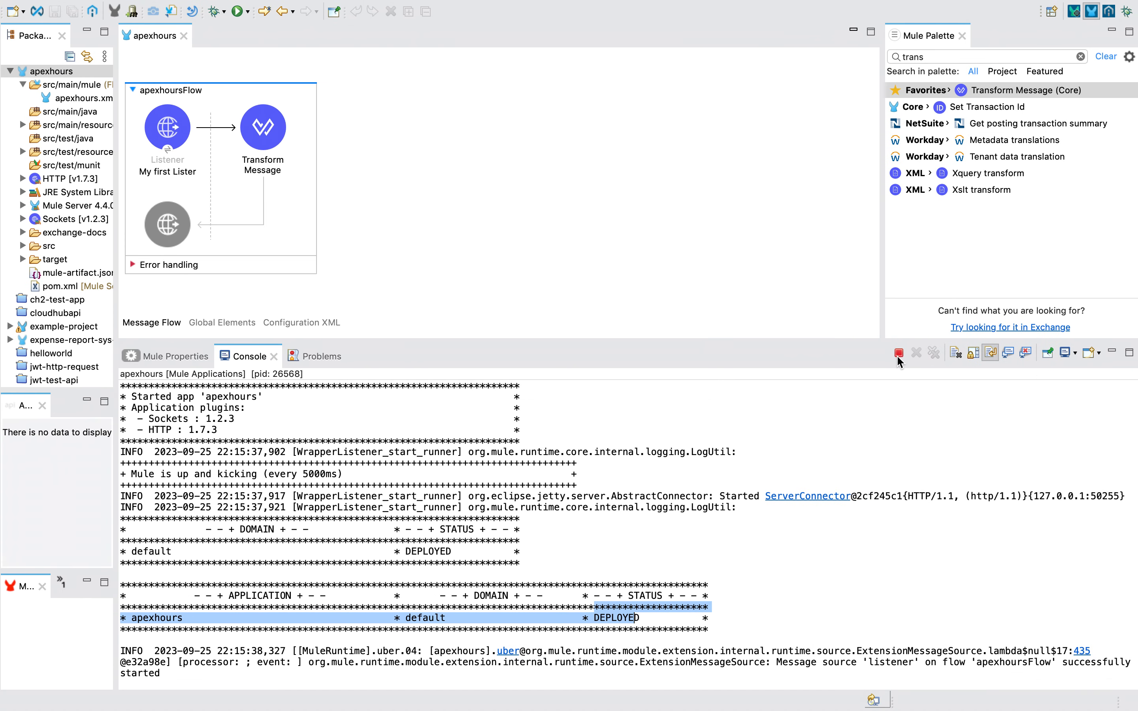
{"action": "right_click", "coordinate": [552, 123]}
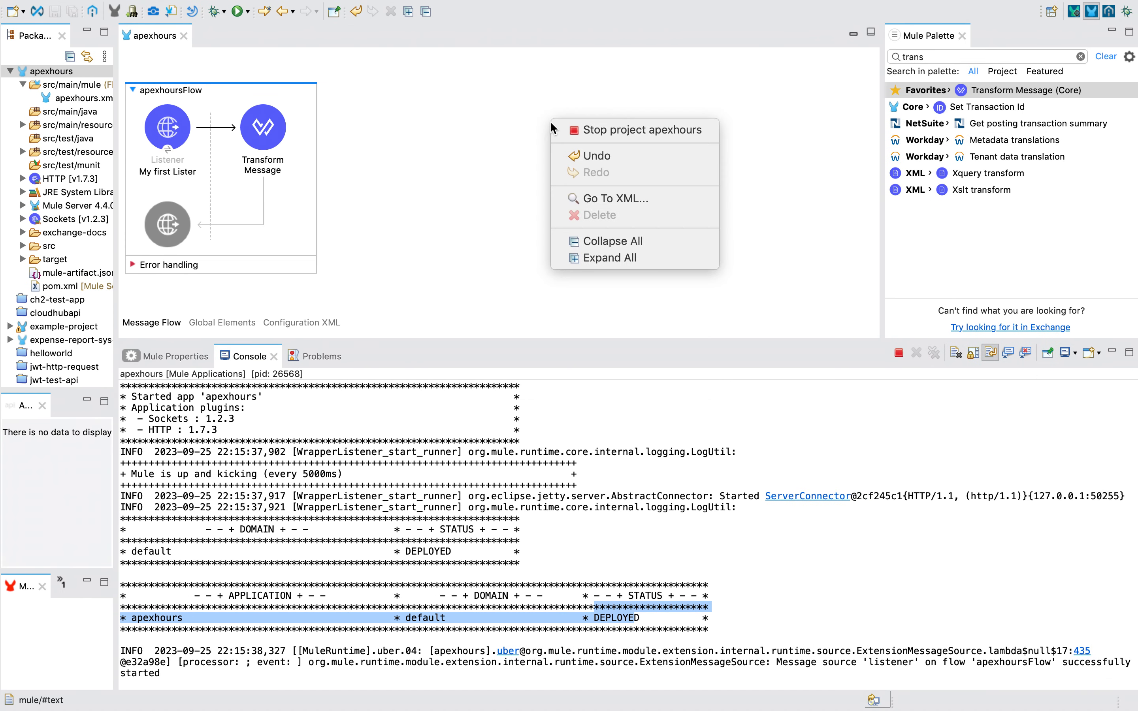
{"action": "left_click", "coordinate": [630, 131]}
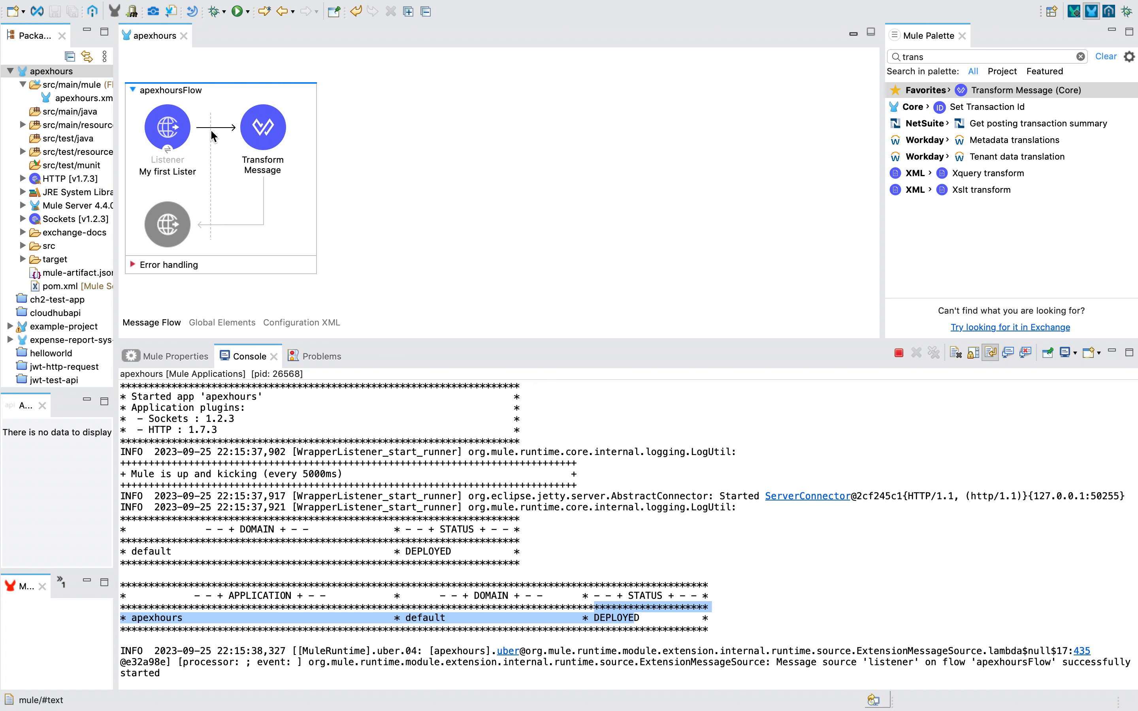
Open the HTTP_Listener_config connector configuration used by the listener in apexhoursFlow
{"action": "left_click", "coordinate": [187, 124]}
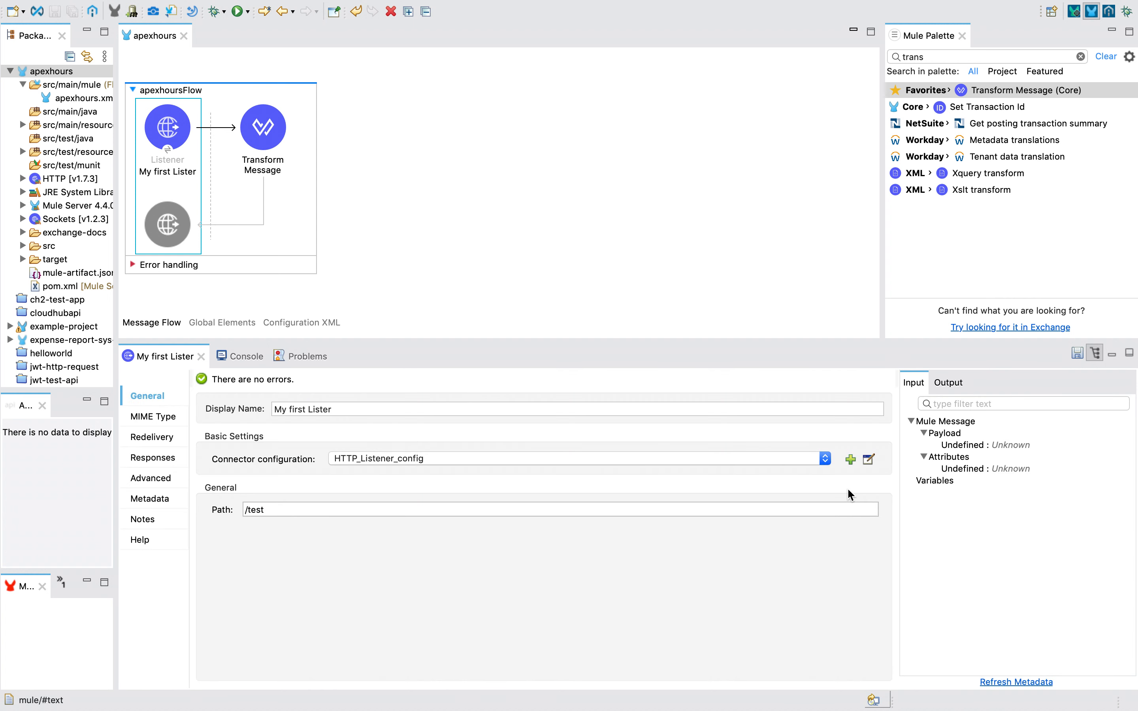
{"action": "left_click", "coordinate": [869, 460]}
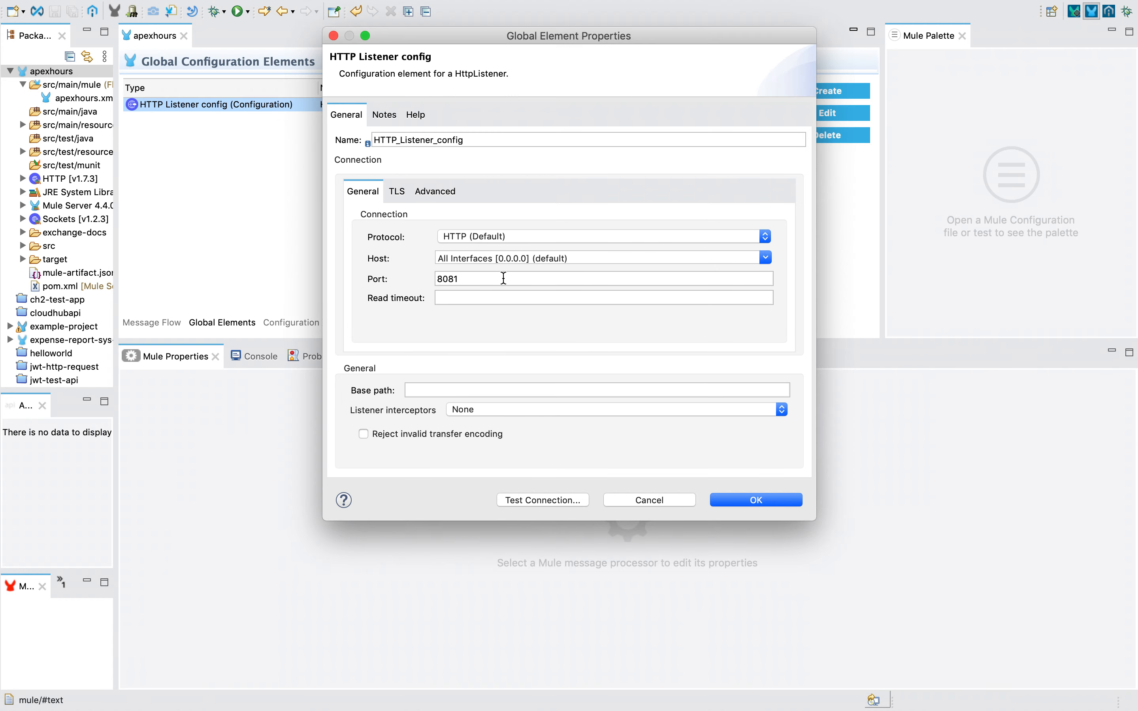
{"action": "left_click", "coordinate": [483, 271]}
{"action": "left_click", "coordinate": [515, 258]}
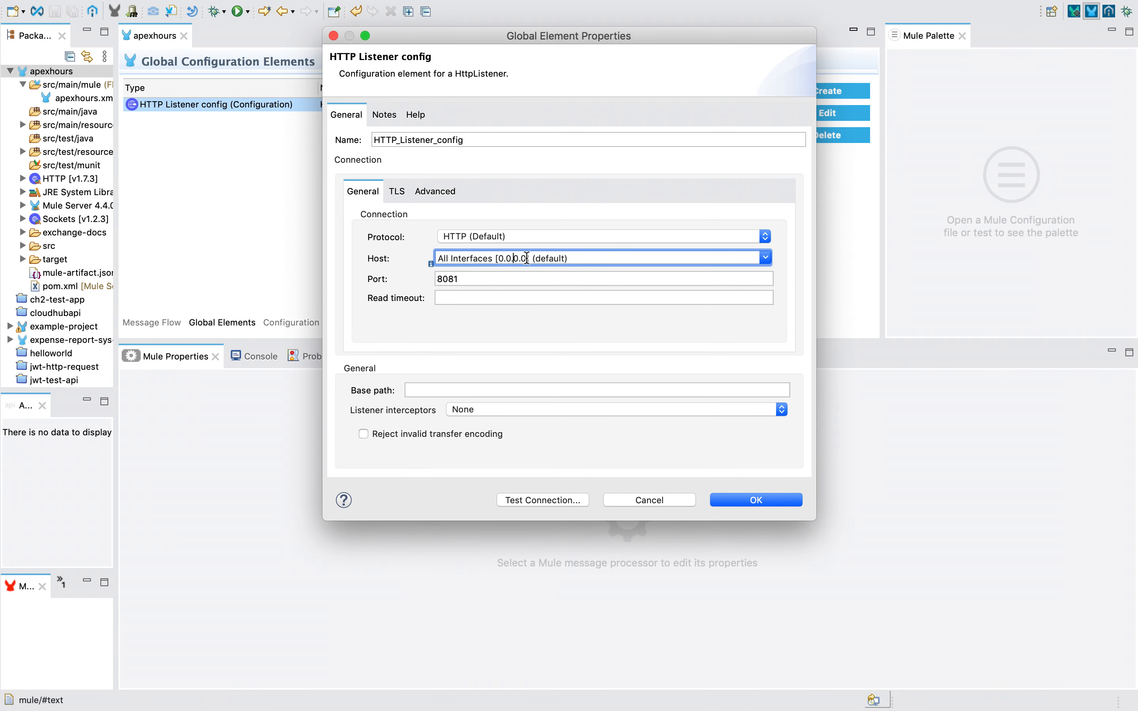
{"action": "key", "text": "super+a"}
{"action": "type", "text": "$"}
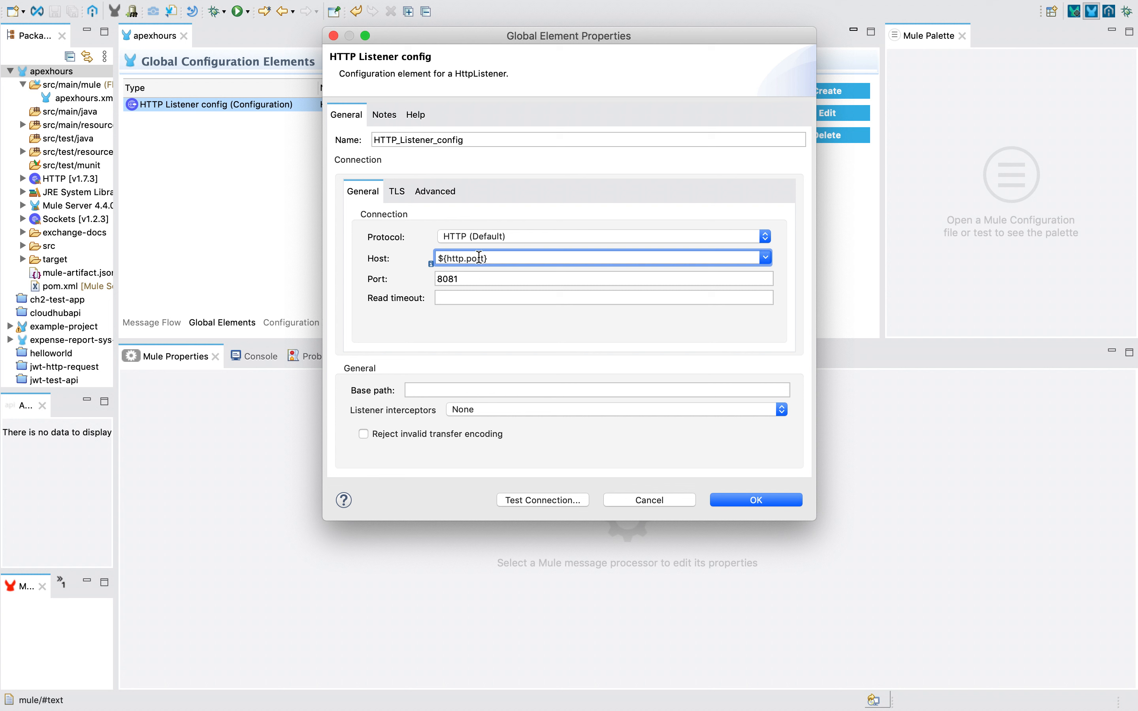
{"action": "key", "text": "super+a"}
{"action": "key", "text": "BackSpace"}
{"action": "left_click", "coordinate": [770, 262]}
Replace the port in the HTTP Listener configuration with ${http.port) and apply the configuration
{"action": "left_click", "coordinate": [463, 277]}
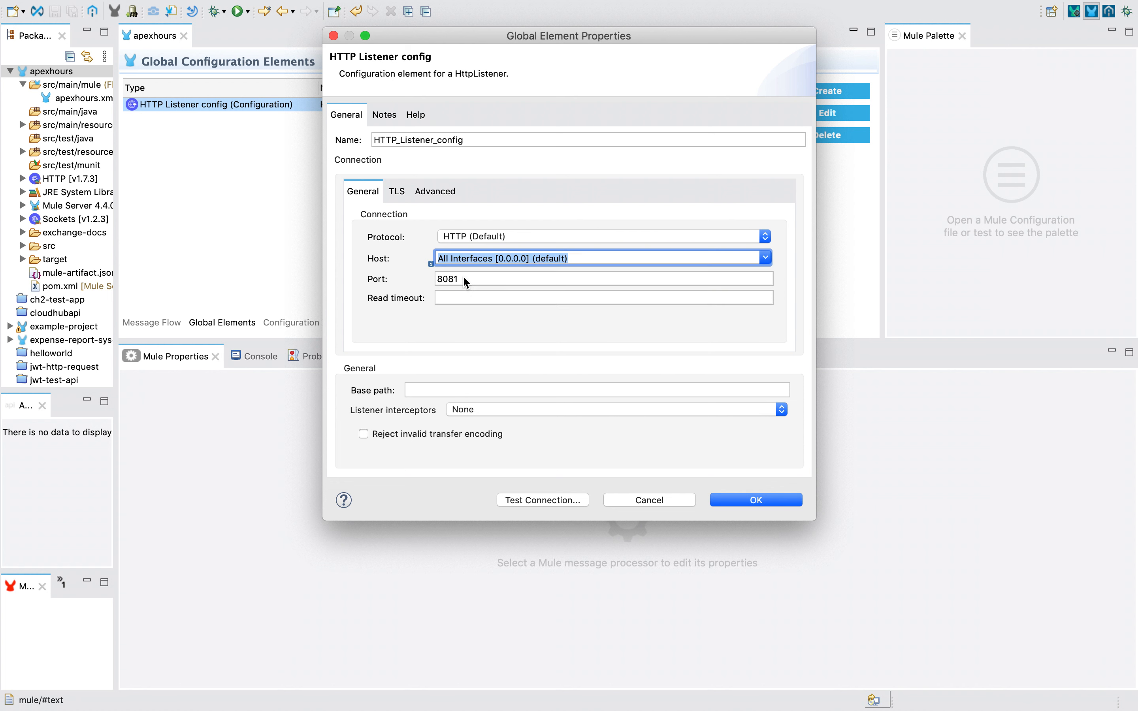
{"action": "double_click", "coordinate": [465, 278]}
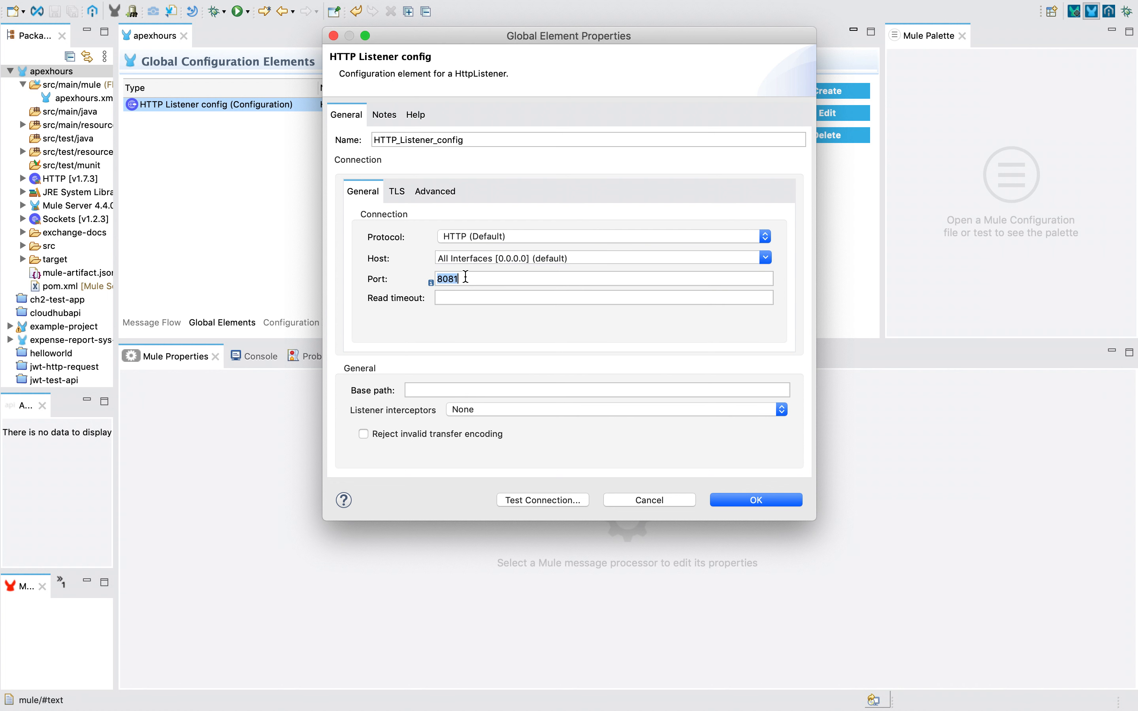
{"action": "type", "text": "${http.port"}
{"action": "left_click", "coordinate": [360, 351]}
{"action": "left_click", "coordinate": [753, 501]}
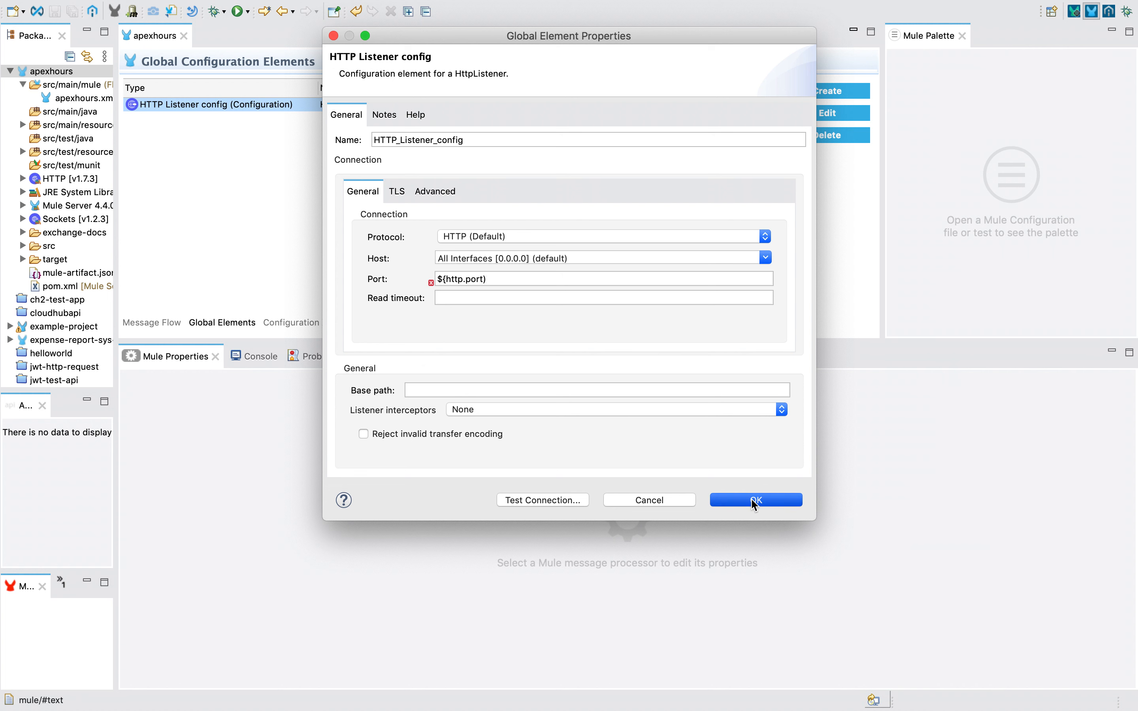
Correct the port placeholder in the HTTP Listener global element to ${http.port} and save the apexhours flow
{"action": "left_click", "coordinate": [164, 329]}
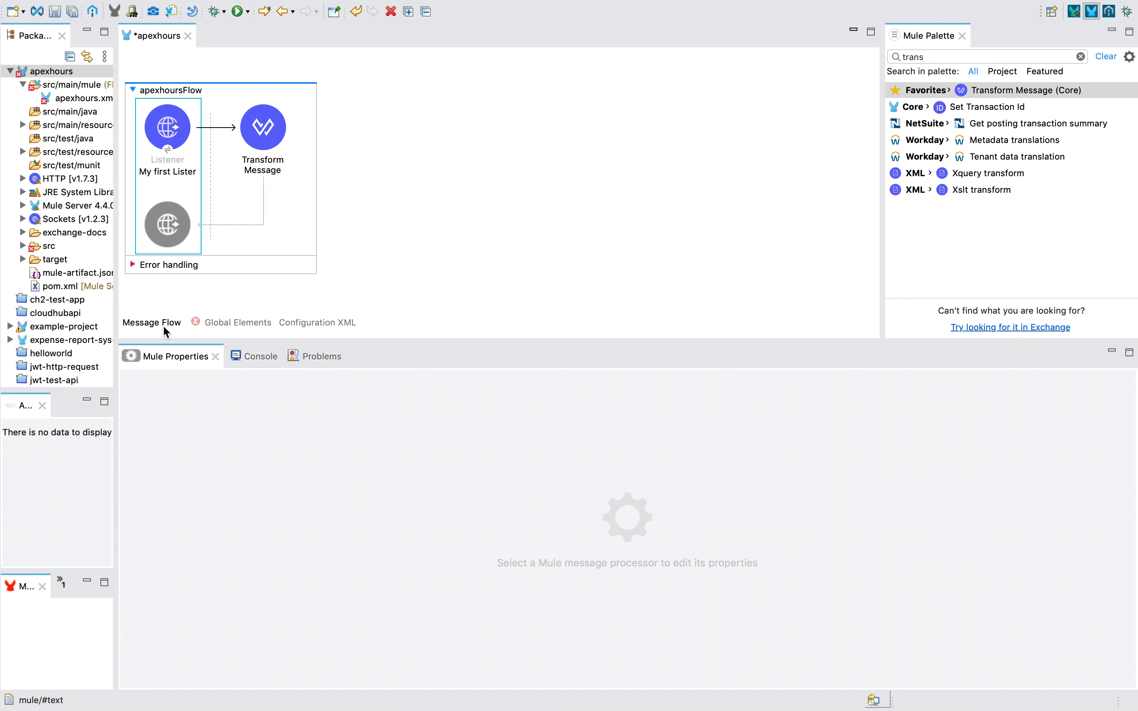
{"action": "left_click", "coordinate": [227, 321]}
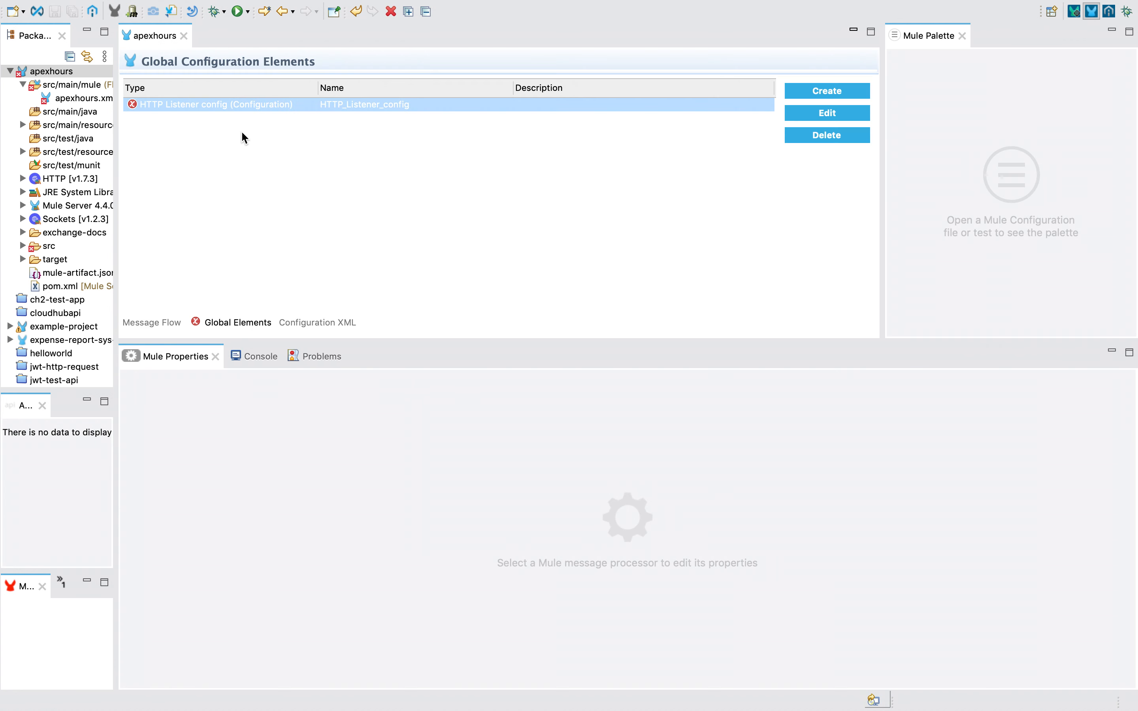
{"action": "left_click", "coordinate": [821, 113]}
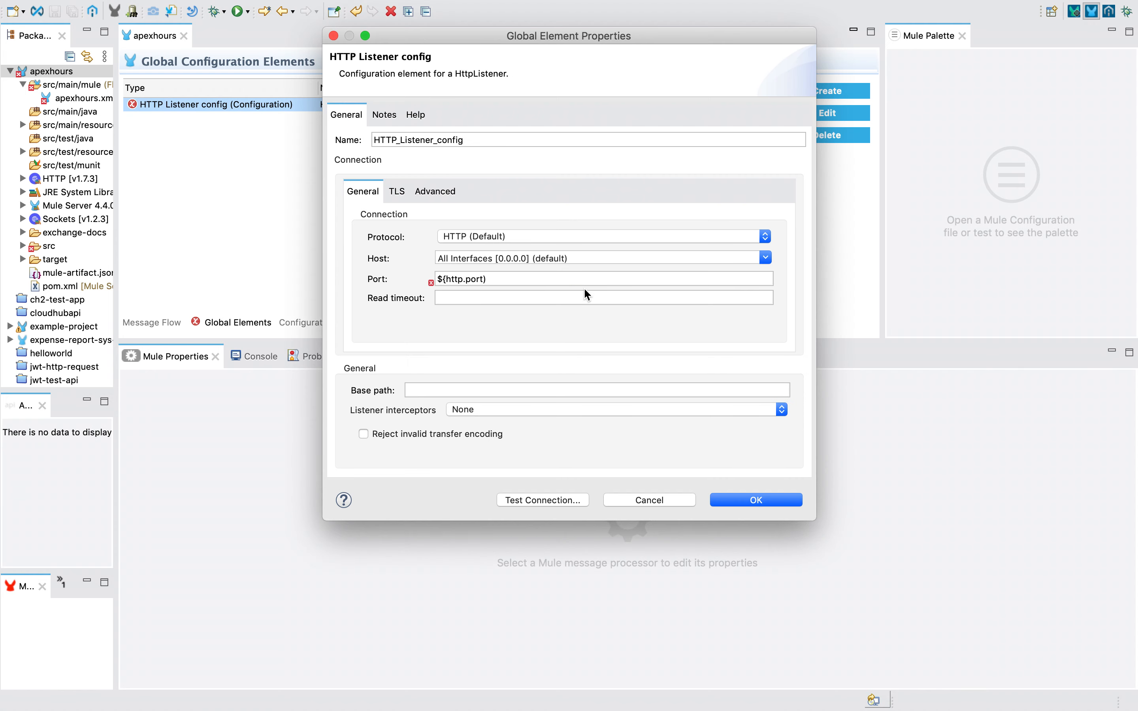
{"action": "key", "text": "Right"}
{"action": "left_click", "coordinate": [755, 505]}
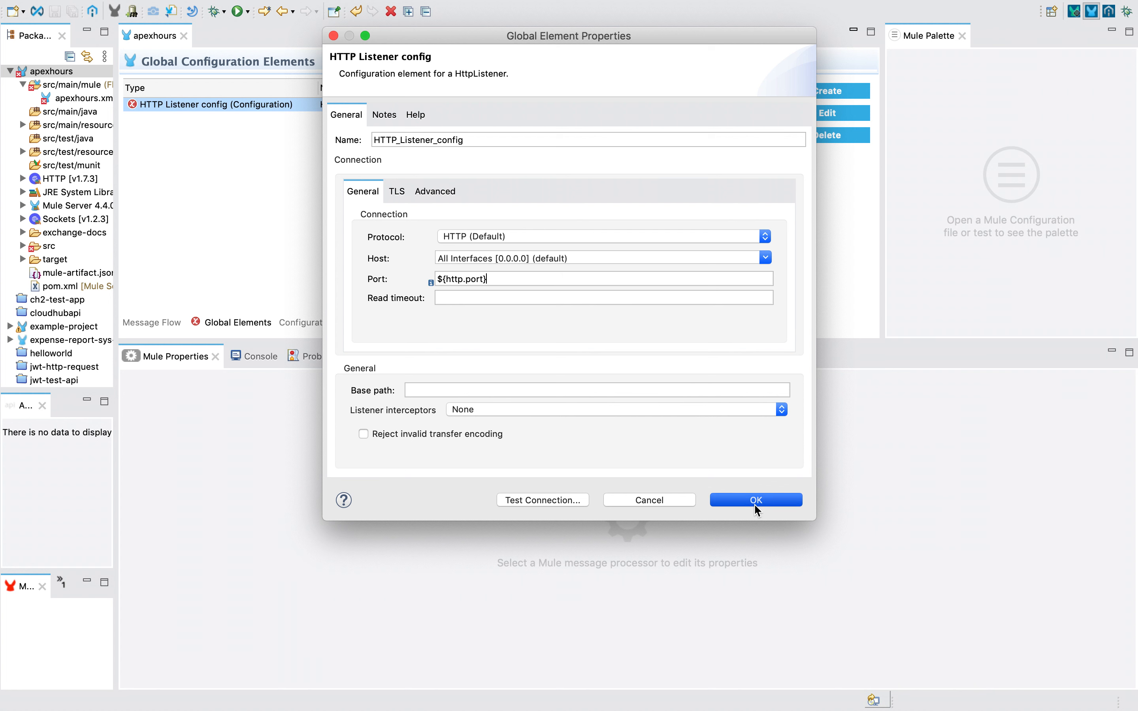
{"action": "left_click", "coordinate": [154, 323]}
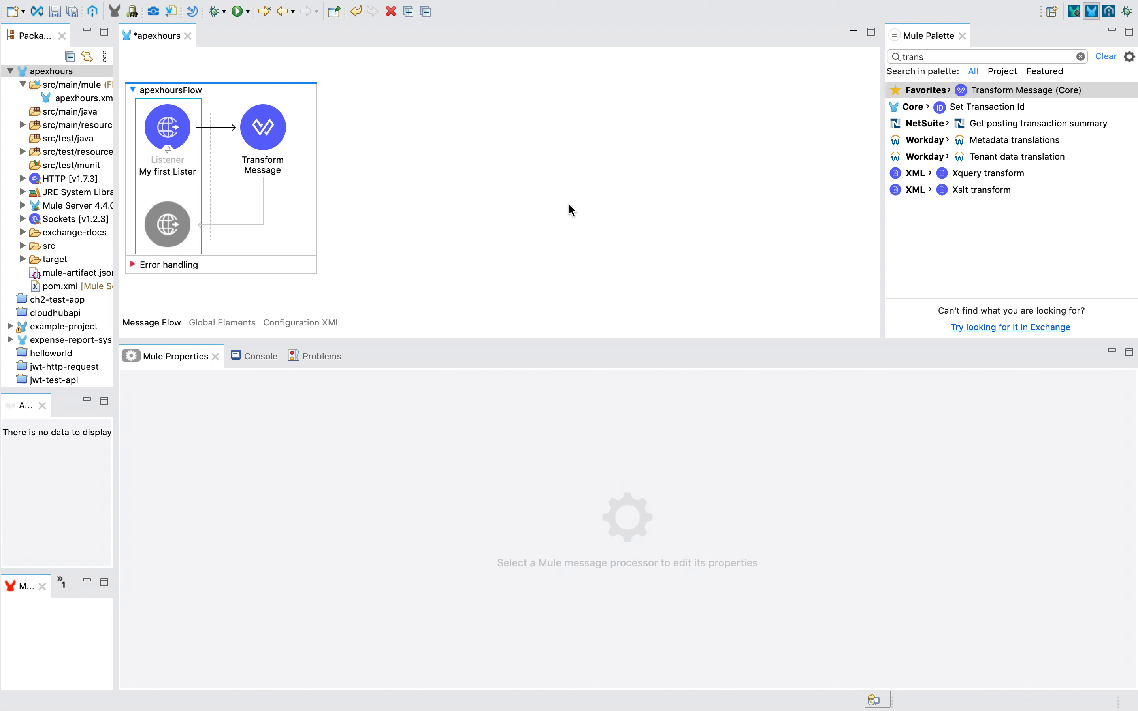
{"action": "key", "text": "super+s"}
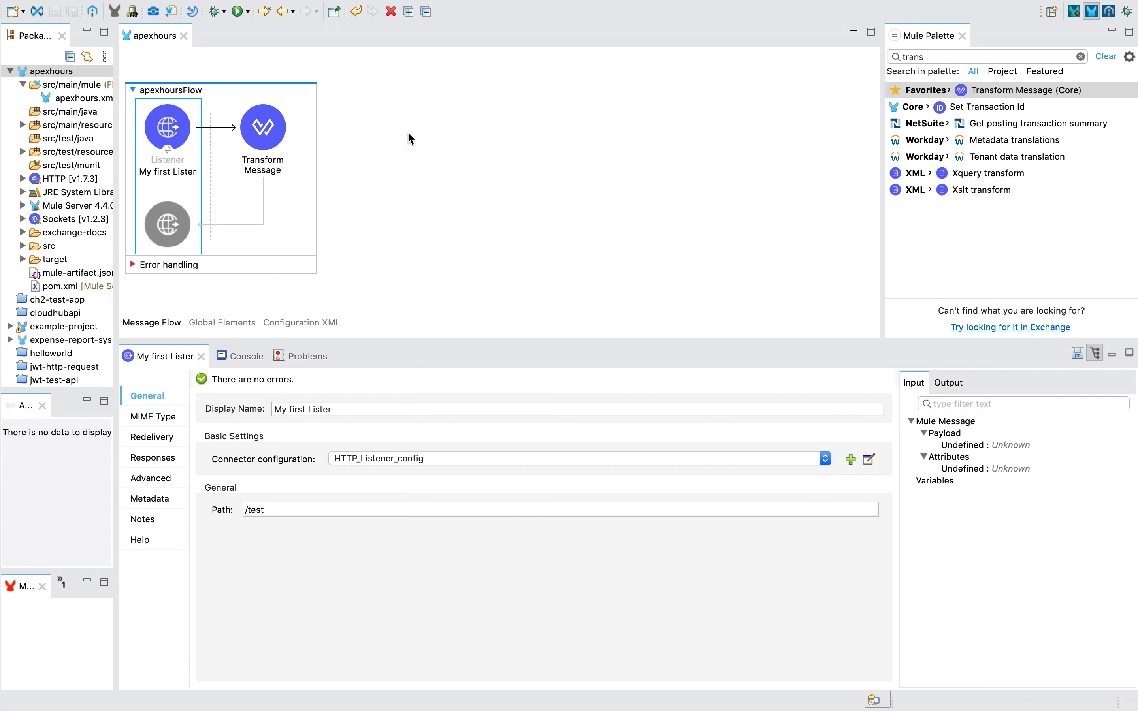
Run the apexhours project and widen the Package Explorer to show full file names
{"action": "right_click", "coordinate": [407, 131]}
{"action": "left_click", "coordinate": [435, 141]}
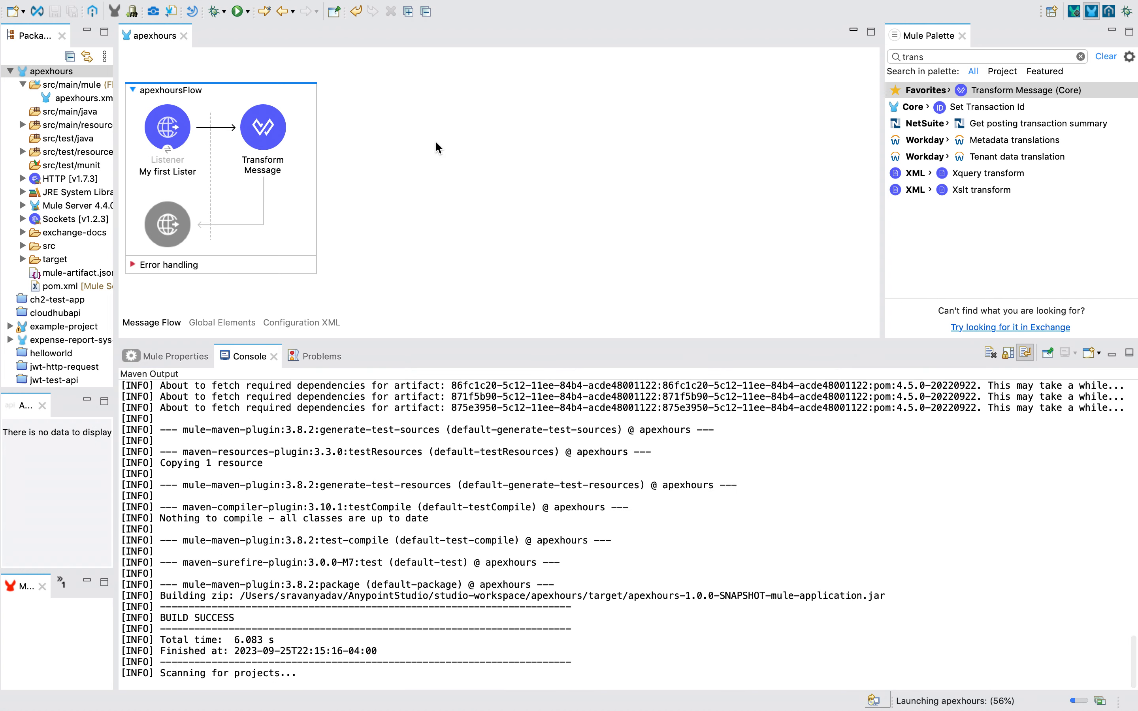
{"action": "left_click_drag", "start_coordinate": [113, 309], "coordinate": [307, 304]}
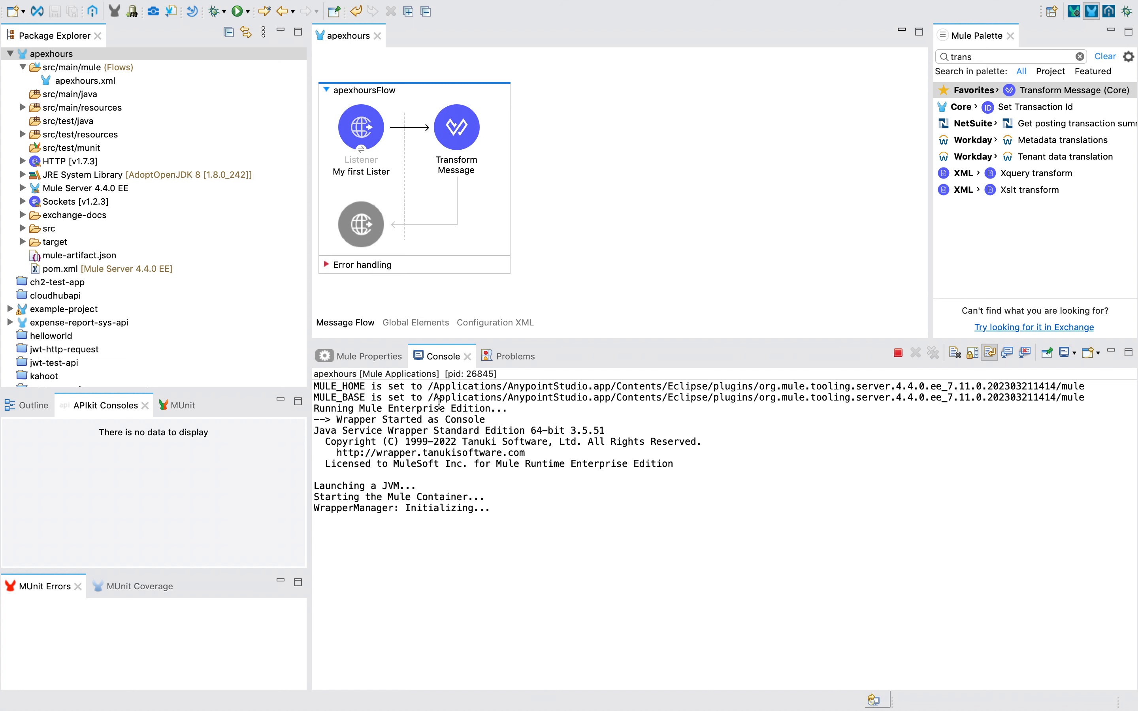
Review the port setting in the HTTP Listener global configuration without changing it, and return to the message flow
{"action": "left_click", "coordinate": [435, 325]}
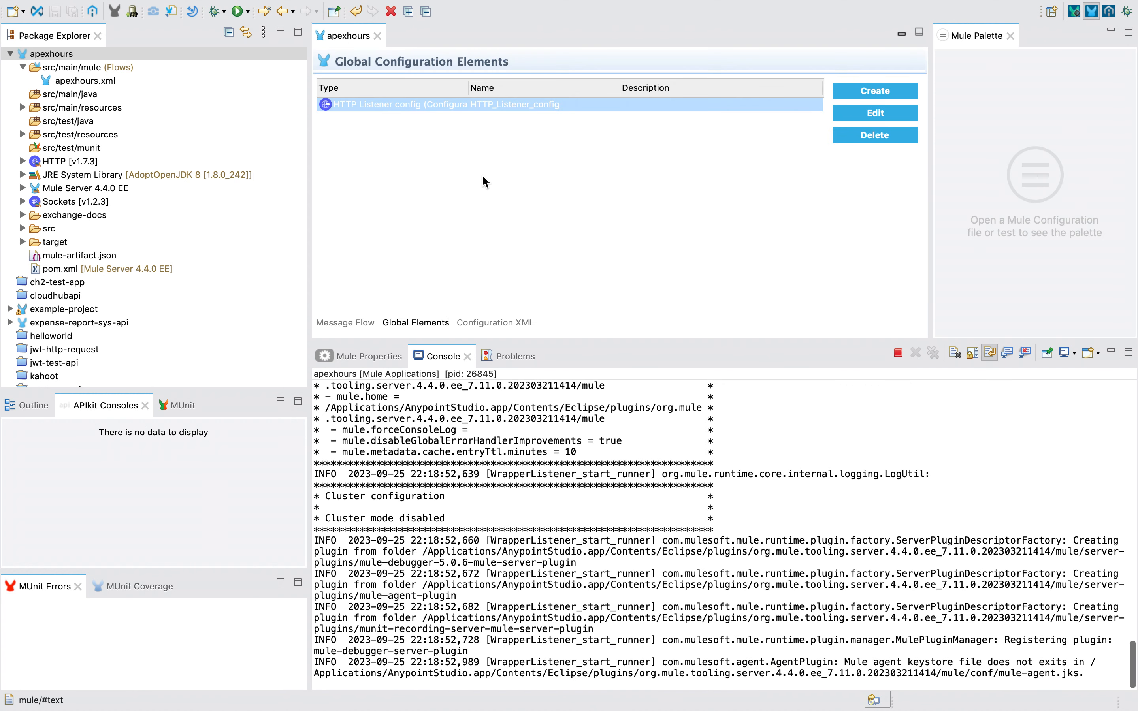
{"action": "left_click", "coordinate": [899, 116]}
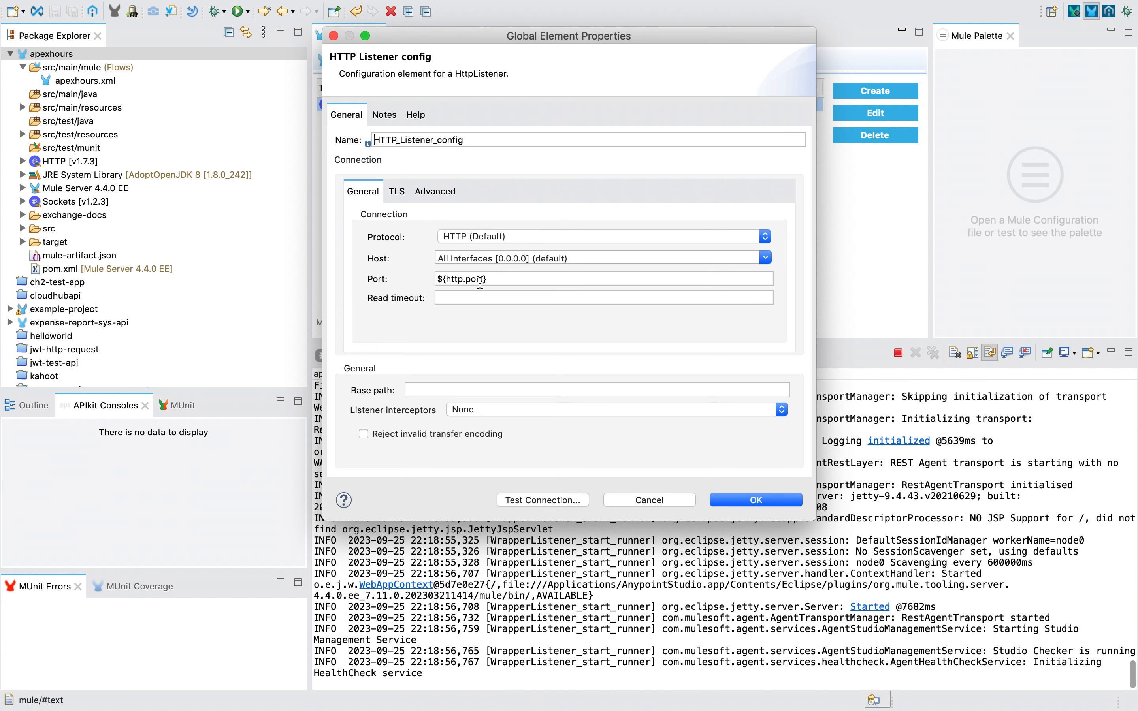
{"action": "left_click", "coordinate": [648, 498]}
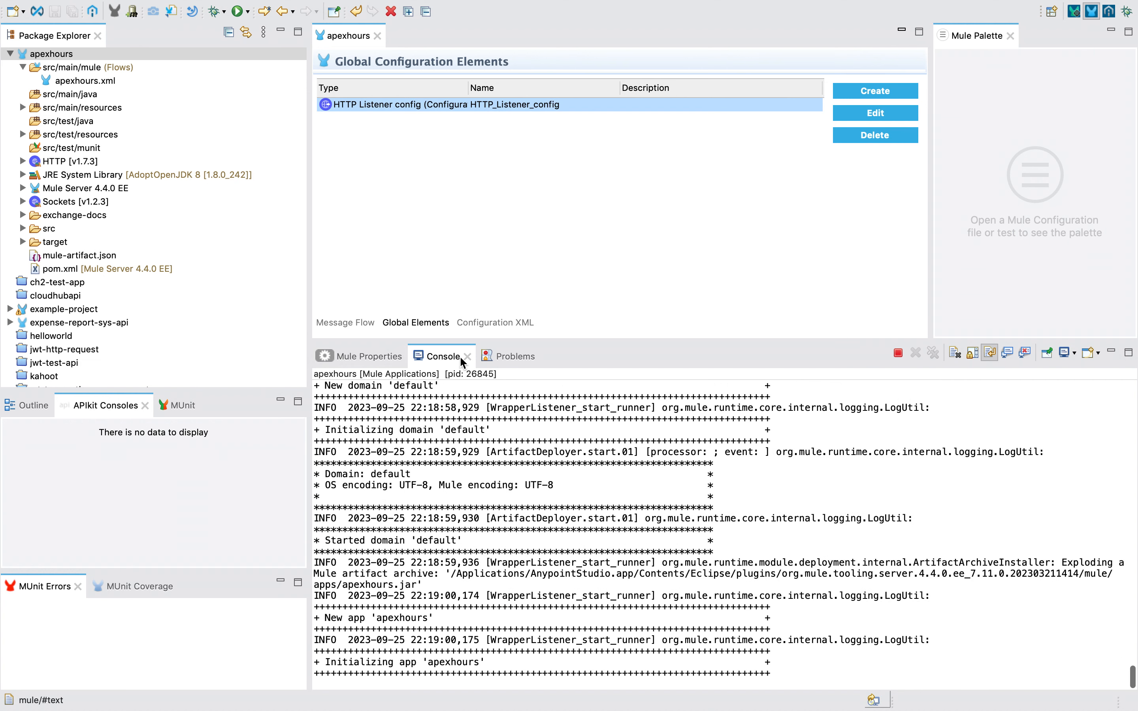
{"action": "left_click", "coordinate": [359, 320]}
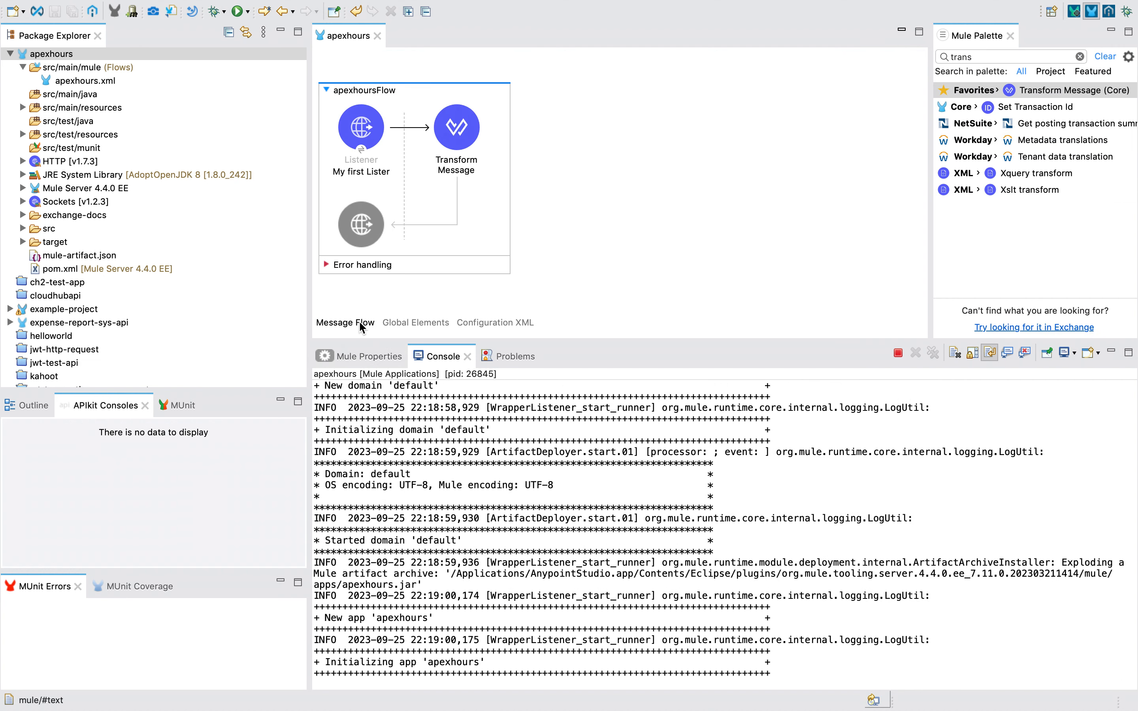
Examine the Anypoint Studio console log for the apexhours deployment status and the messages about the http.port property
{"action": "key", "text": "ctrl+Left"}
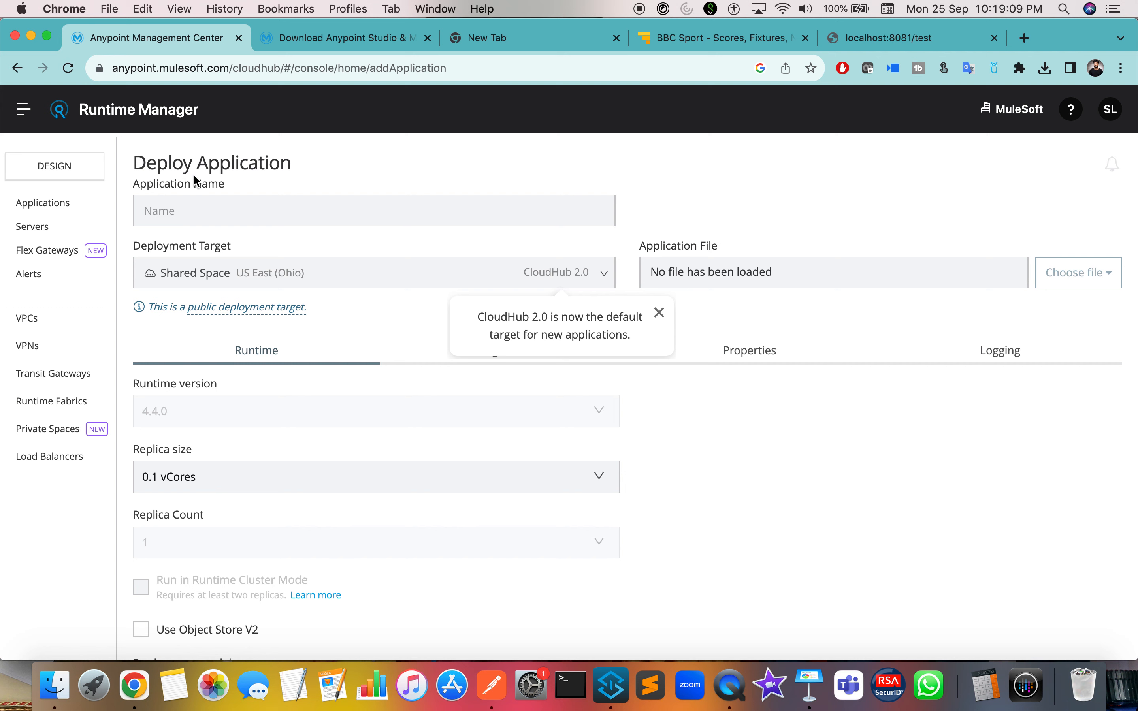
{"action": "key", "text": "super+Tab"}
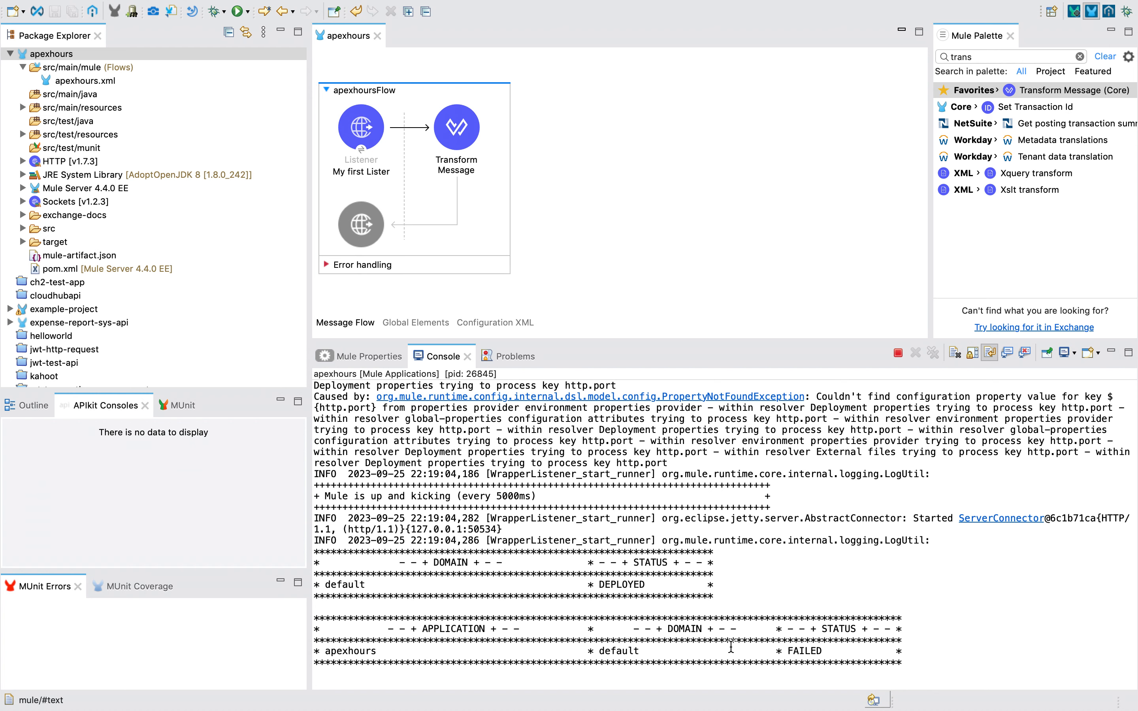
{"action": "key", "text": "super+Tab"}
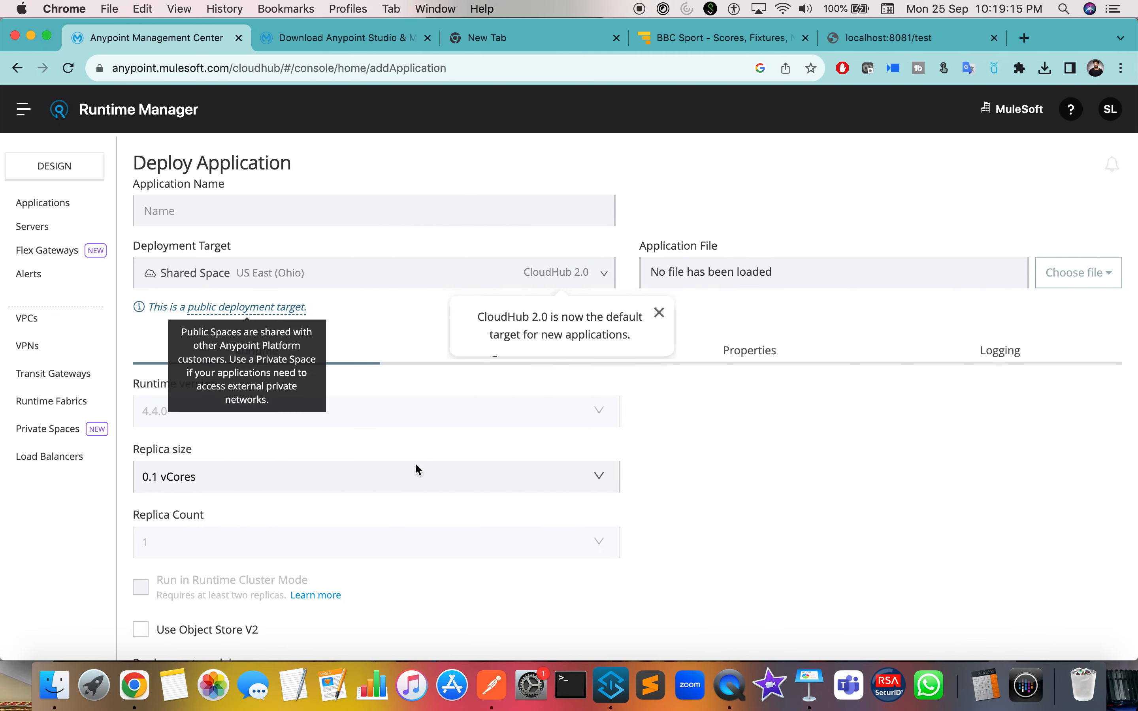
{"action": "key", "text": "super+Tab"}
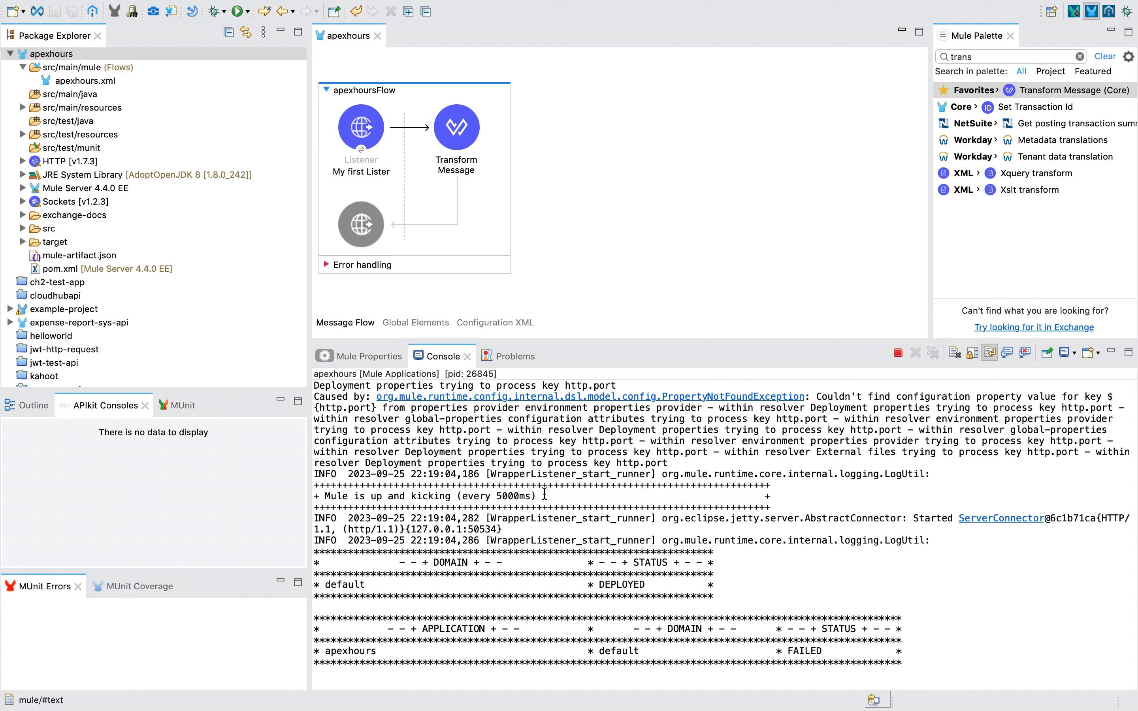
{"action": "left_click_drag", "start_coordinate": [780, 650], "coordinate": [868, 652]}
{"action": "double_click", "coordinate": [829, 618]}
{"action": "double_click", "coordinate": [808, 651]}
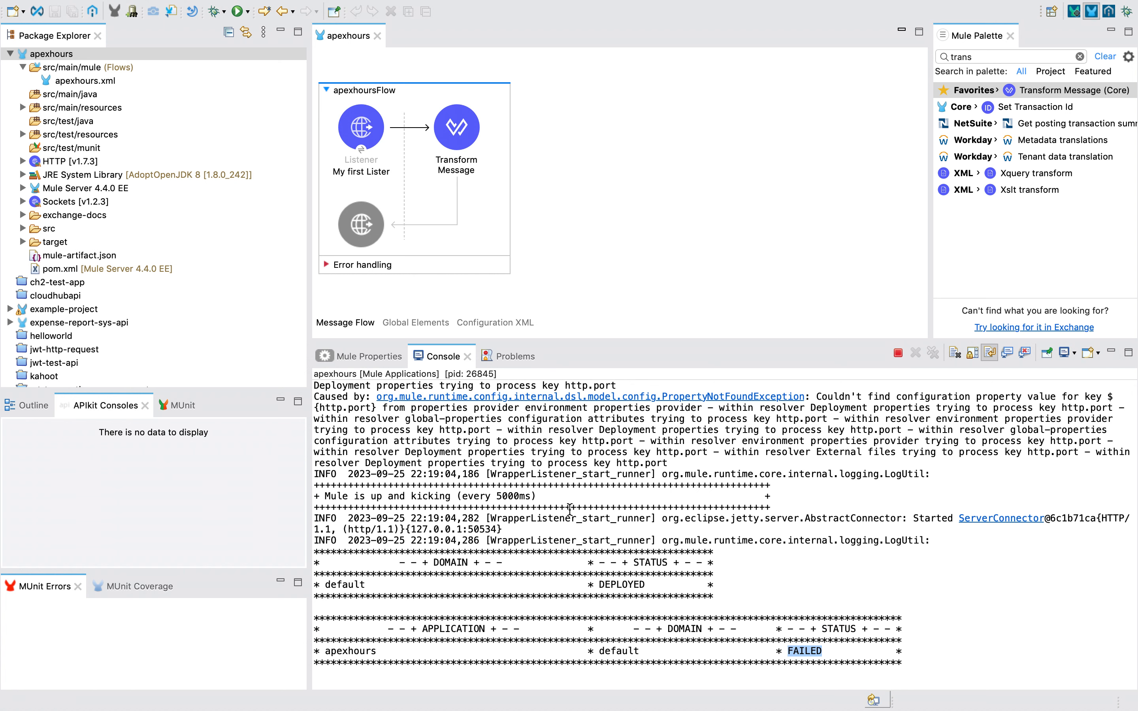
{"action": "scroll", "coordinate": [566, 507], "scroll_direction": "up", "scroll_amount": 5}
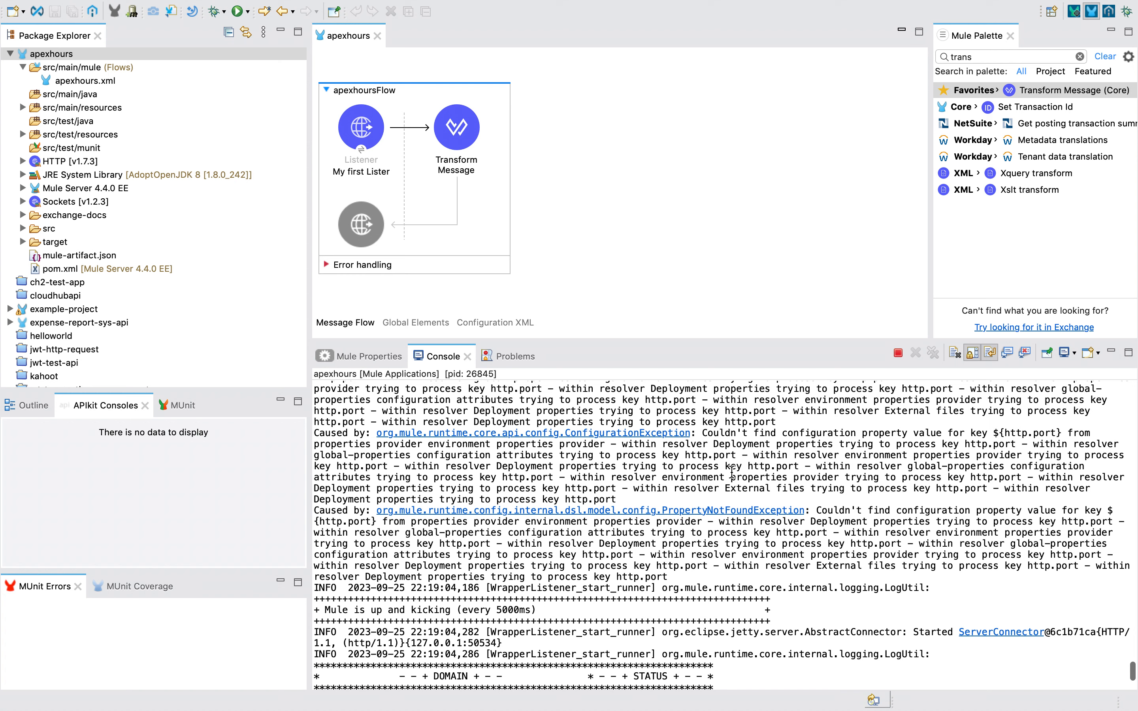
{"action": "left_click_drag", "start_coordinate": [748, 466], "coordinate": [802, 466]}
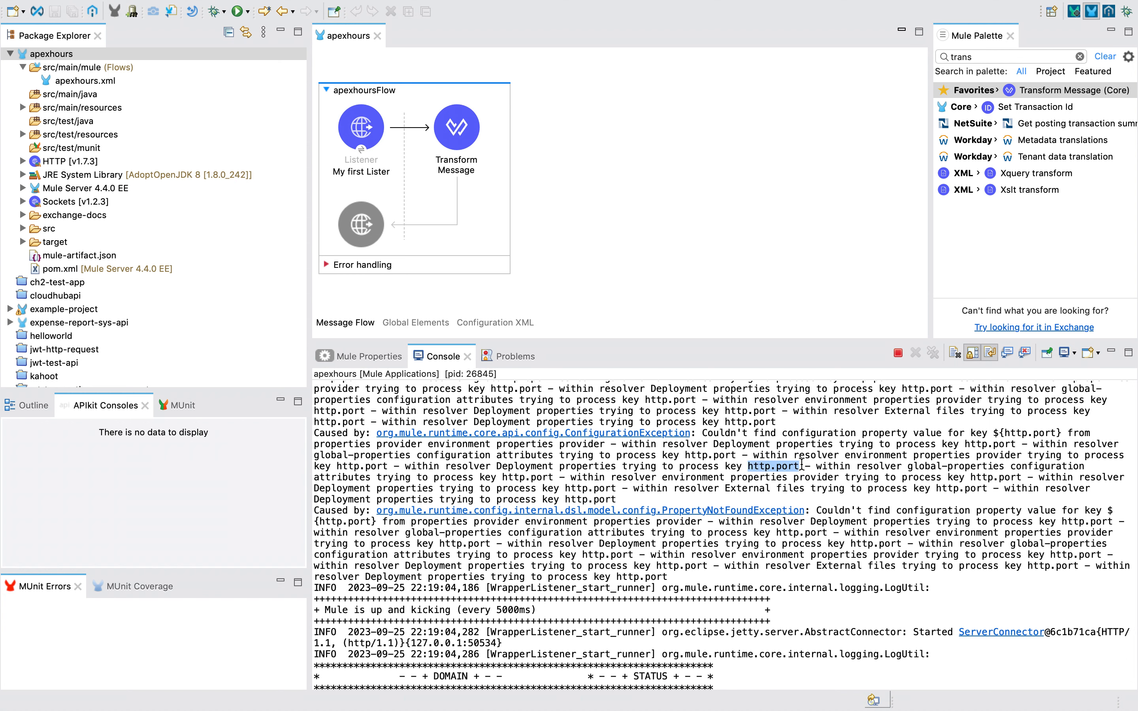
In Runtime Manager, name the application apex-hours- followed by the presenter's first name and dismiss the CloudHub 2.0 notice
{"action": "key", "text": "ctrl+Left"}
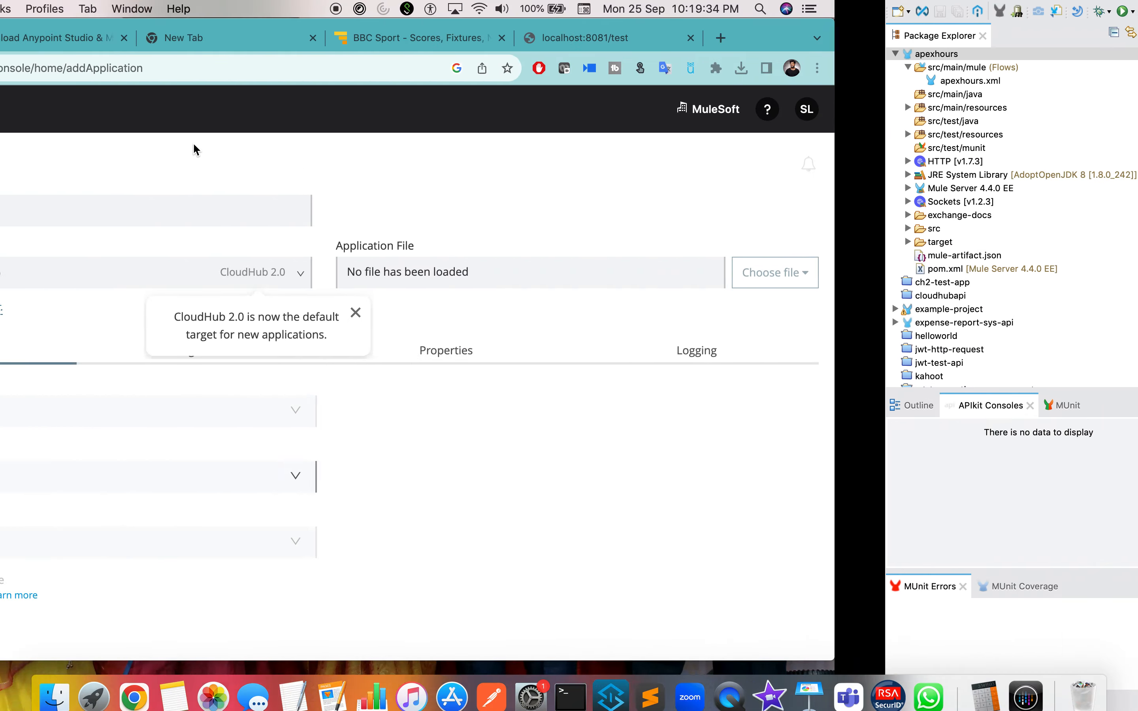
{"action": "left_click", "coordinate": [192, 212]}
{"action": "type", "text": "apex-"}
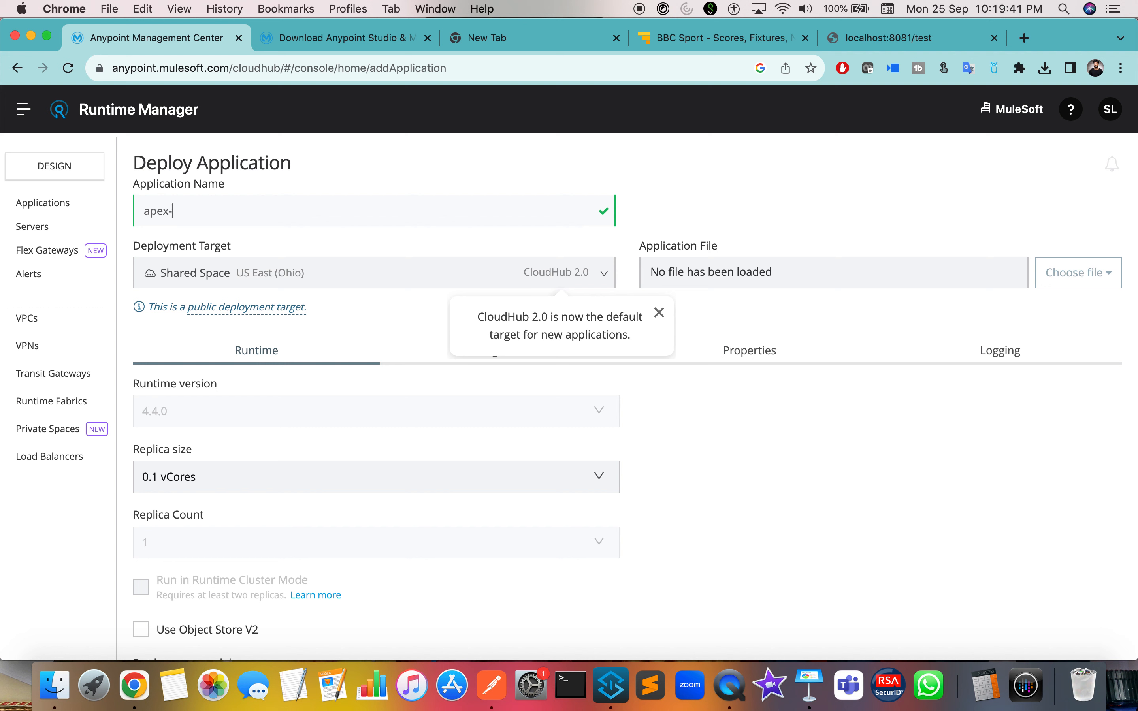
{"action": "type", "text": "hours-sravan"}
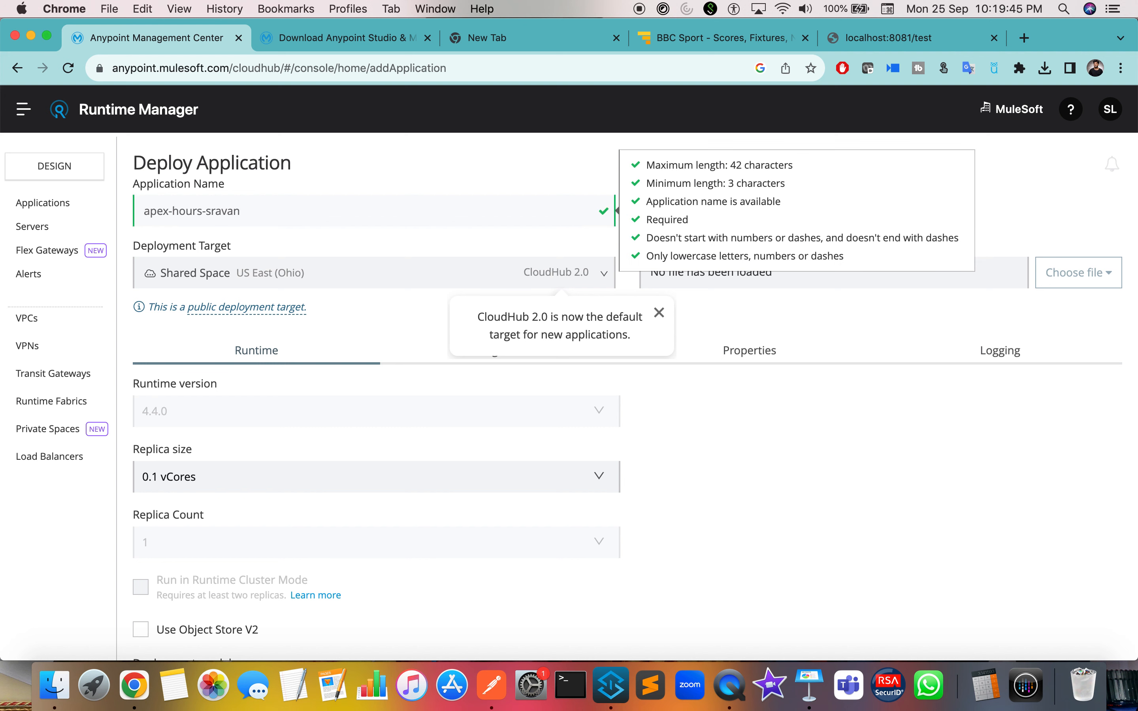
{"action": "left_click", "coordinate": [760, 502]}
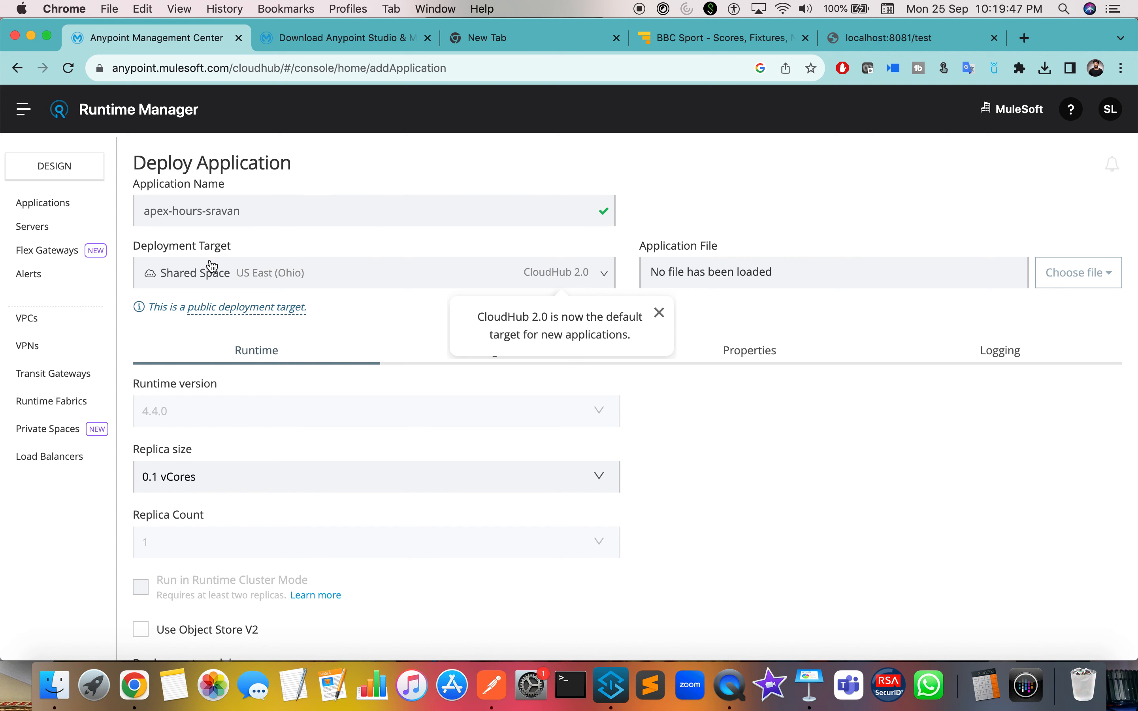
{"action": "left_click", "coordinate": [659, 313]}
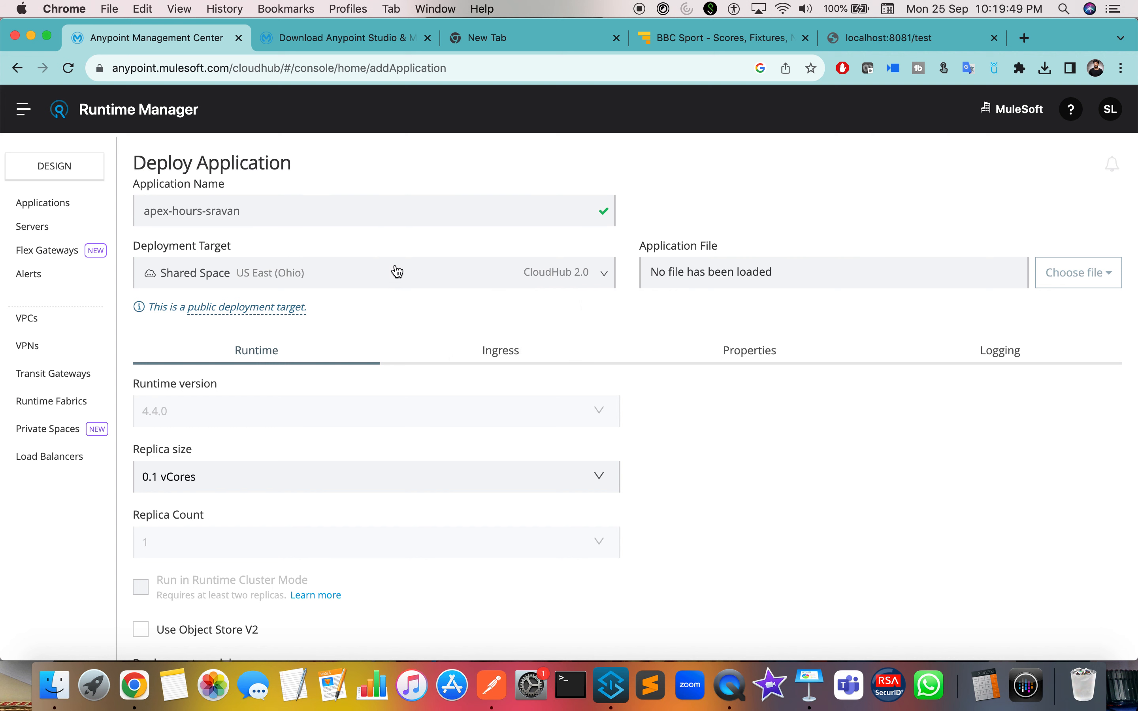
Try to choose an application file for the deployment in the Design environment
{"action": "left_click", "coordinate": [1064, 277]}
{"action": "scroll", "coordinate": [570, 450], "scroll_direction": "down", "scroll_amount": 1}
{"action": "left_click", "coordinate": [512, 243]}
{"action": "left_click", "coordinate": [280, 299]}
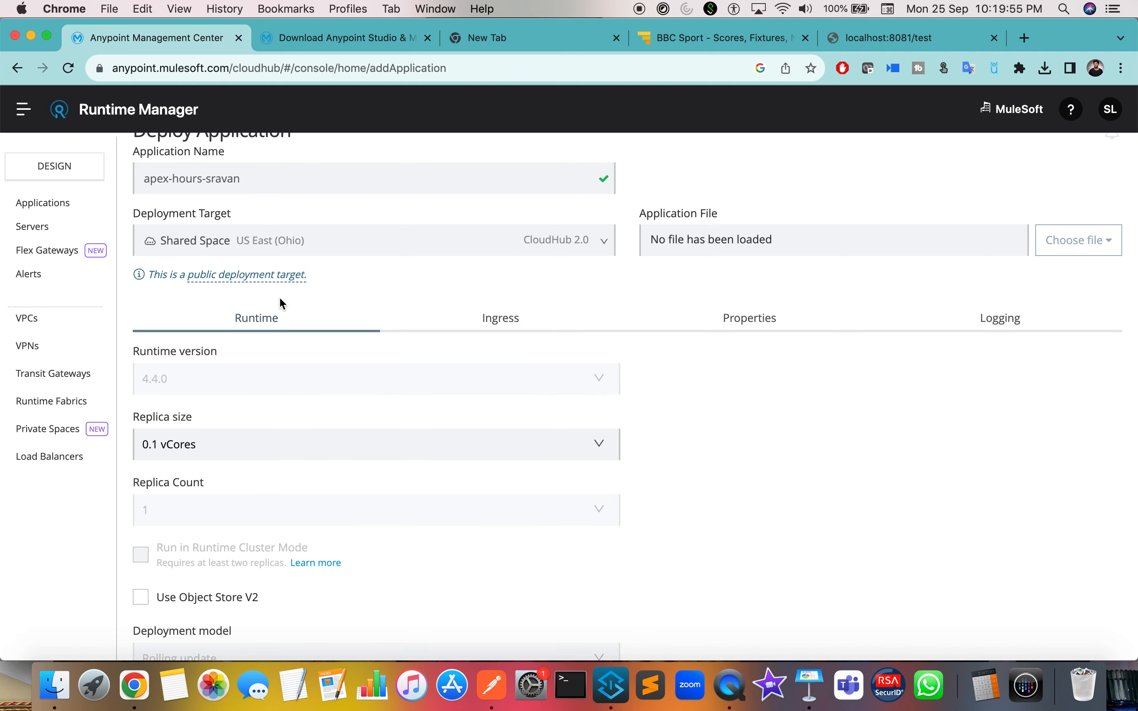
{"action": "scroll", "coordinate": [430, 359], "scroll_direction": "up", "scroll_amount": 1}
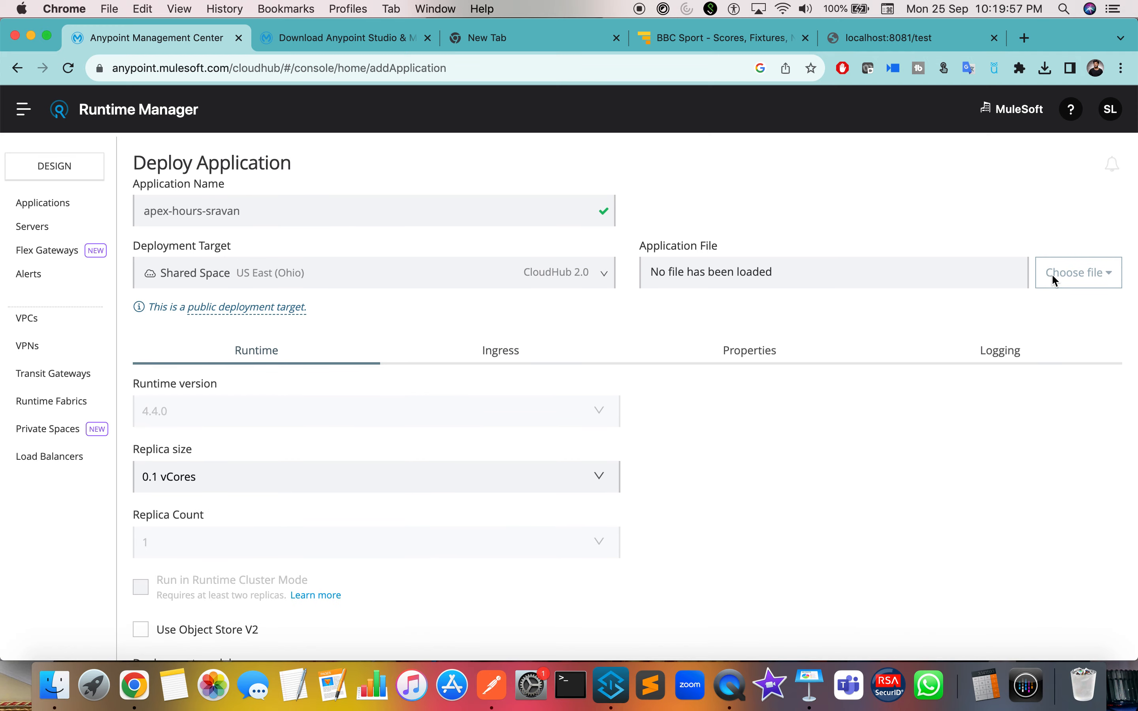
{"action": "scroll", "coordinate": [869, 296], "scroll_direction": "down", "scroll_amount": 5}
{"action": "scroll", "coordinate": [821, 316], "scroll_direction": "up", "scroll_amount": 5}
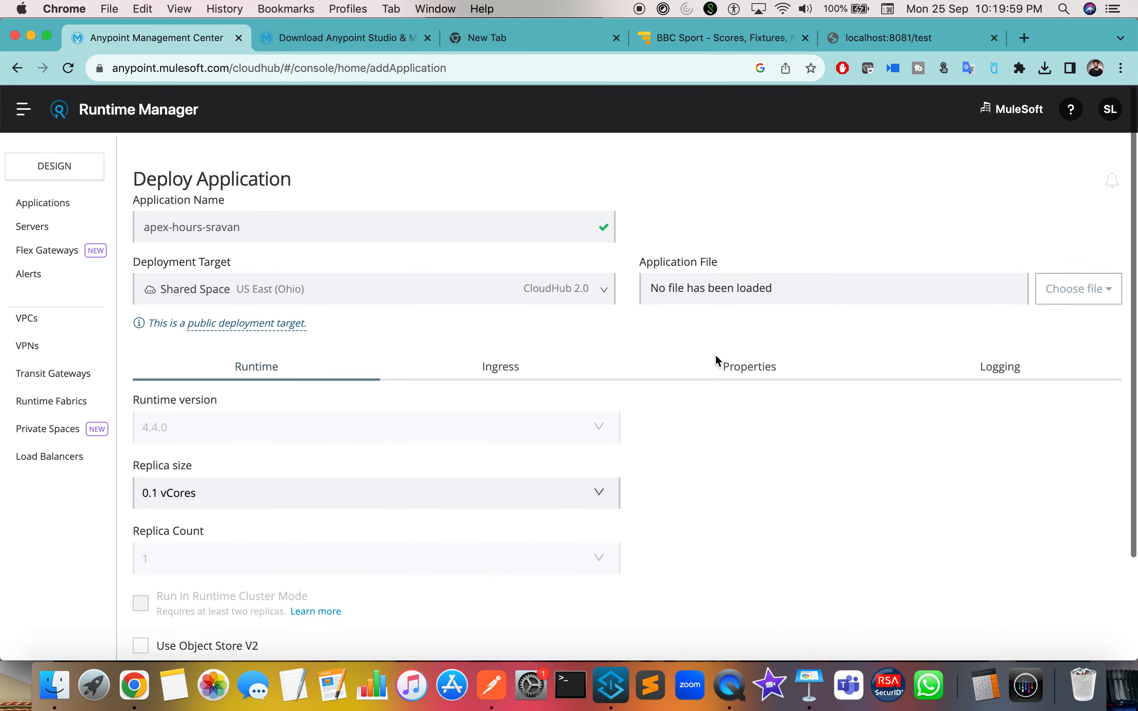
{"action": "left_click", "coordinate": [1087, 273]}
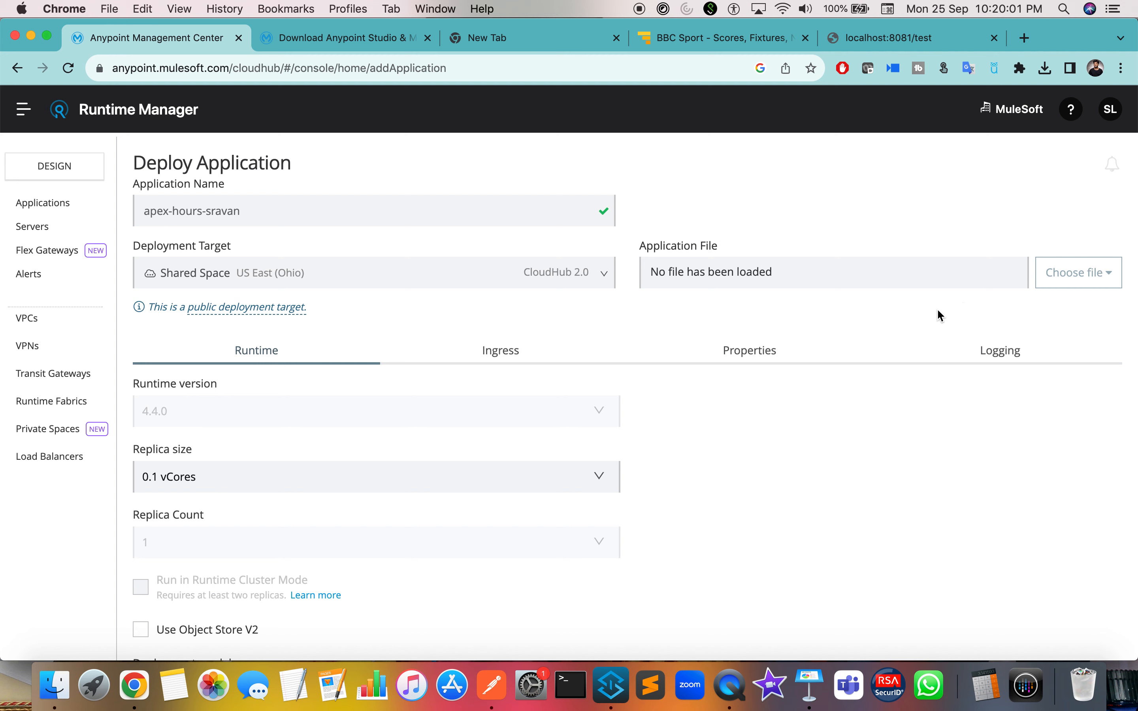
{"action": "scroll", "coordinate": [937, 307], "scroll_direction": "down", "scroll_amount": 5}
{"action": "scroll", "coordinate": [1005, 314], "scroll_direction": "up", "scroll_amount": 3}
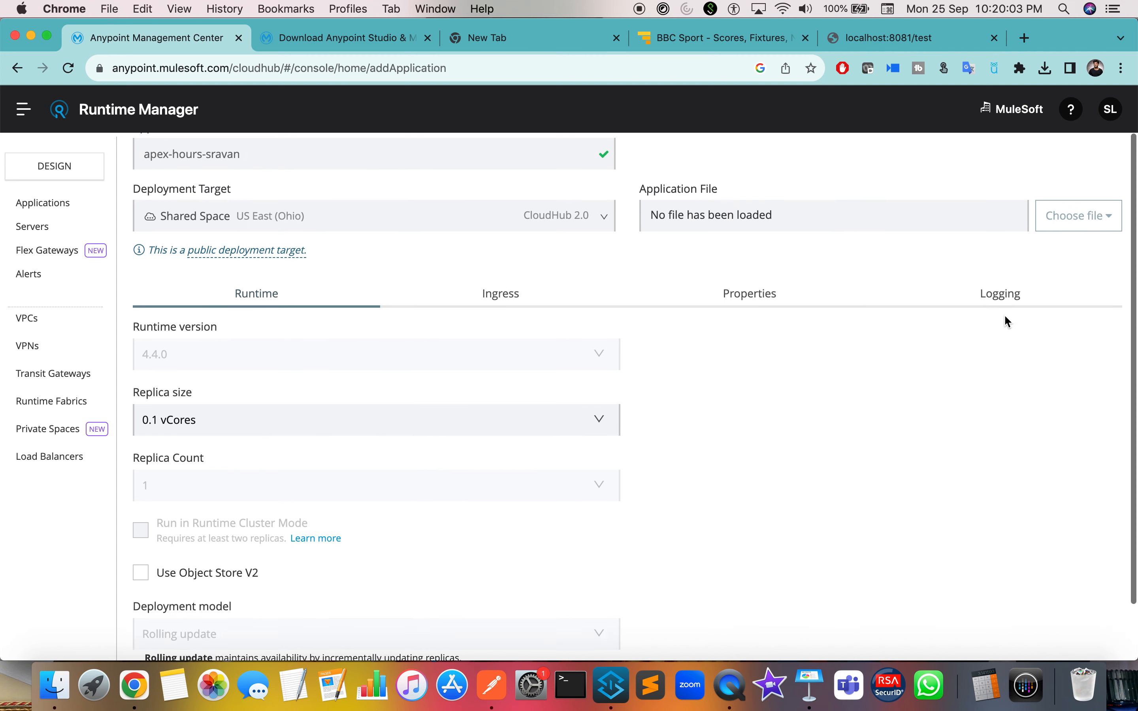
{"action": "scroll", "coordinate": [1005, 314], "scroll_direction": "up", "scroll_amount": 2}
{"action": "left_click", "coordinate": [770, 280]}
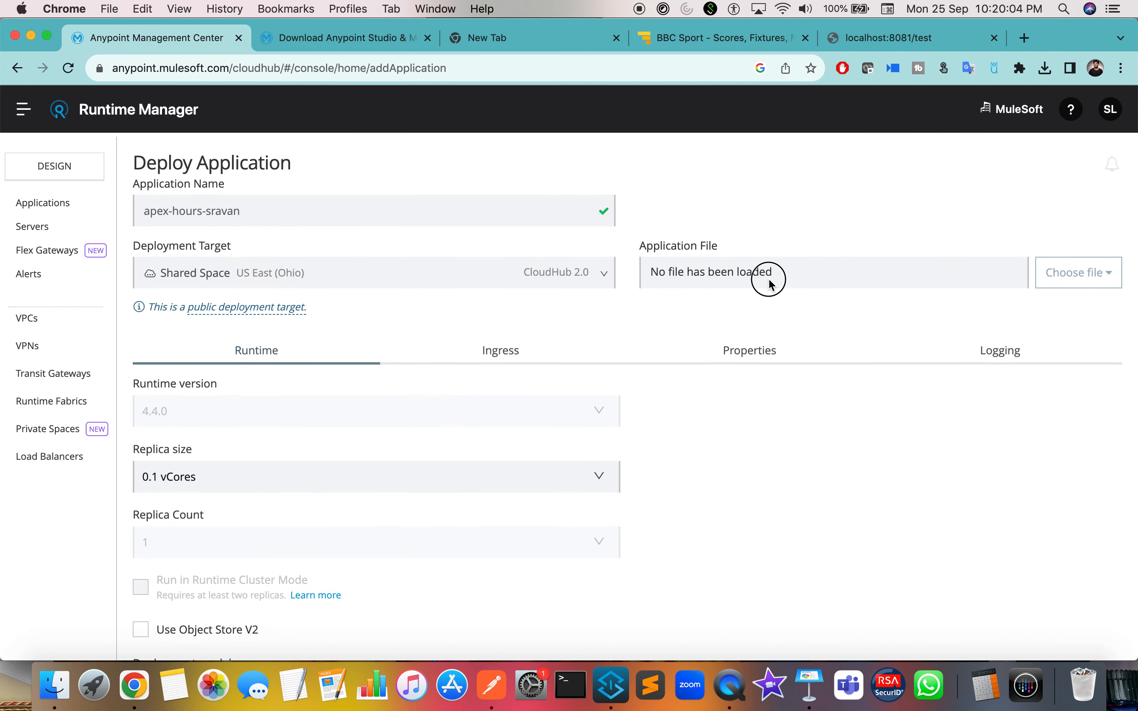
Set the deployment target to CloudHub in the Design environment's deployment form
{"action": "left_click", "coordinate": [597, 282]}
{"action": "scroll", "coordinate": [259, 348], "scroll_direction": "down", "scroll_amount": 2}
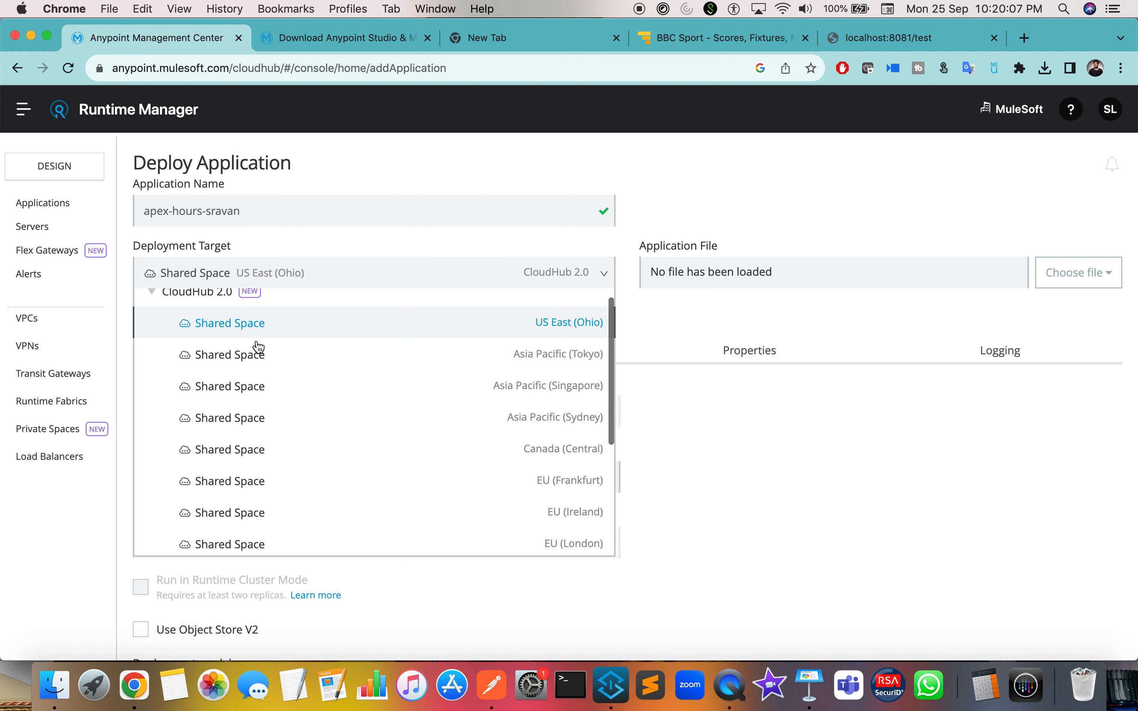
{"action": "scroll", "coordinate": [258, 348], "scroll_direction": "up", "scroll_amount": 2}
{"action": "scroll", "coordinate": [197, 348], "scroll_direction": "down", "scroll_amount": 5}
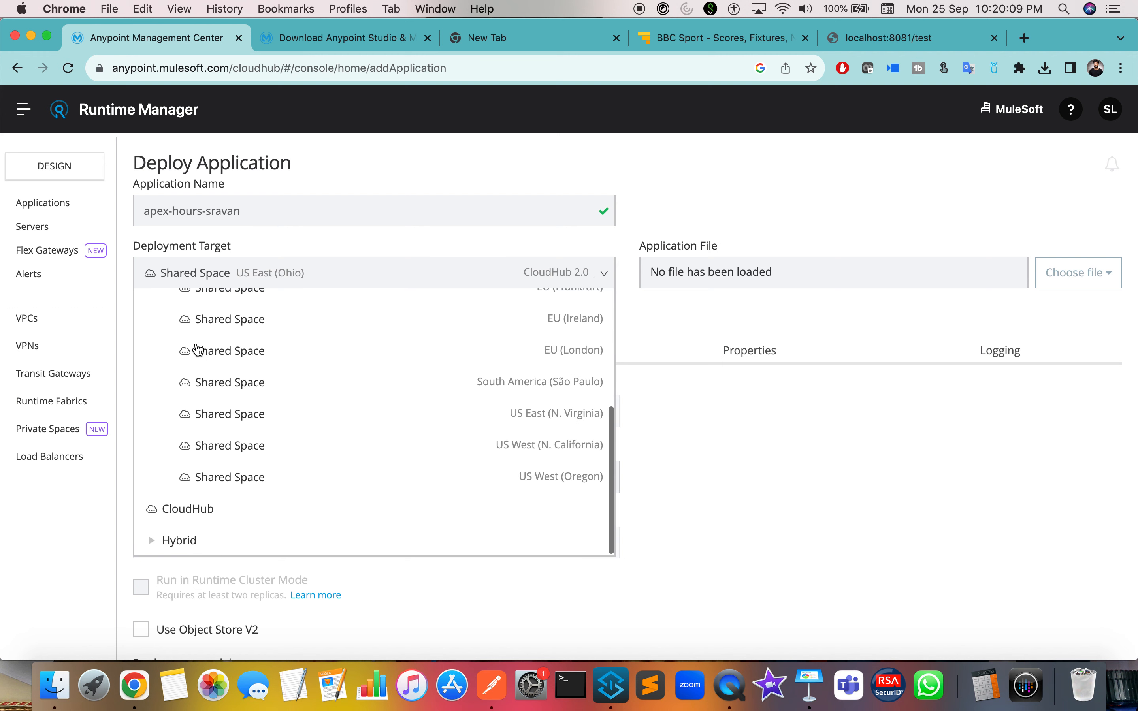
{"action": "left_click", "coordinate": [191, 516]}
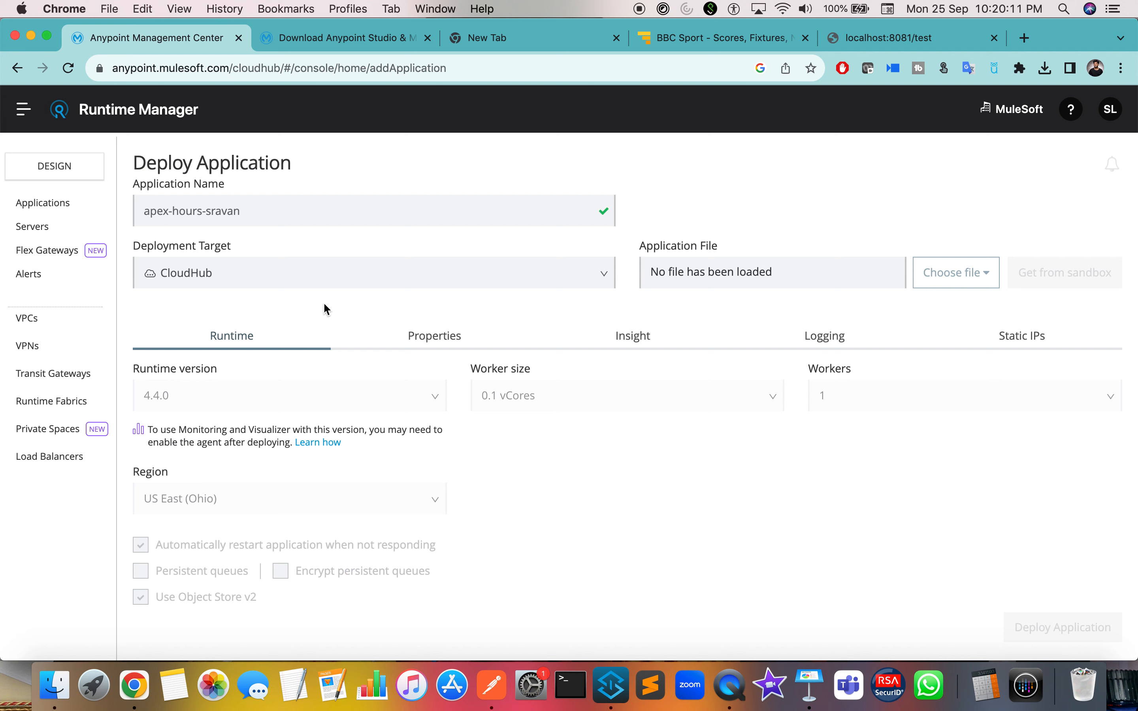
Review the available deployment targets, including the CloudHub 2.0 shared spaces, and keep CloudHub selected
{"action": "left_click", "coordinate": [348, 272]}
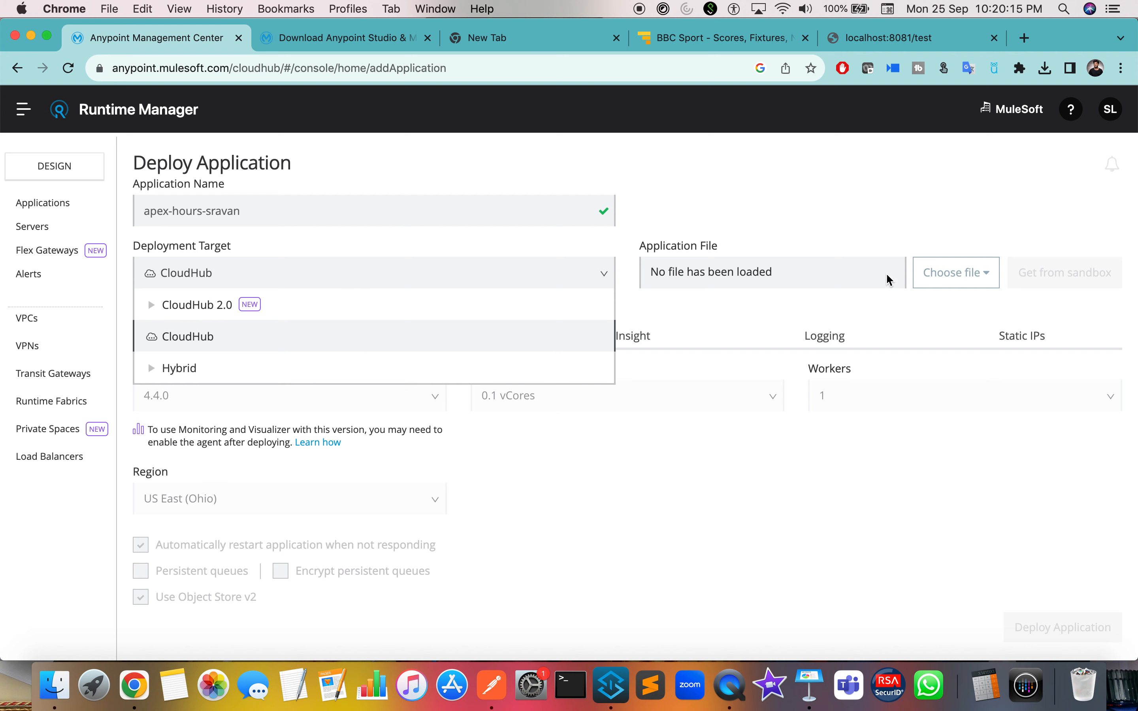
{"action": "left_click", "coordinate": [683, 252]}
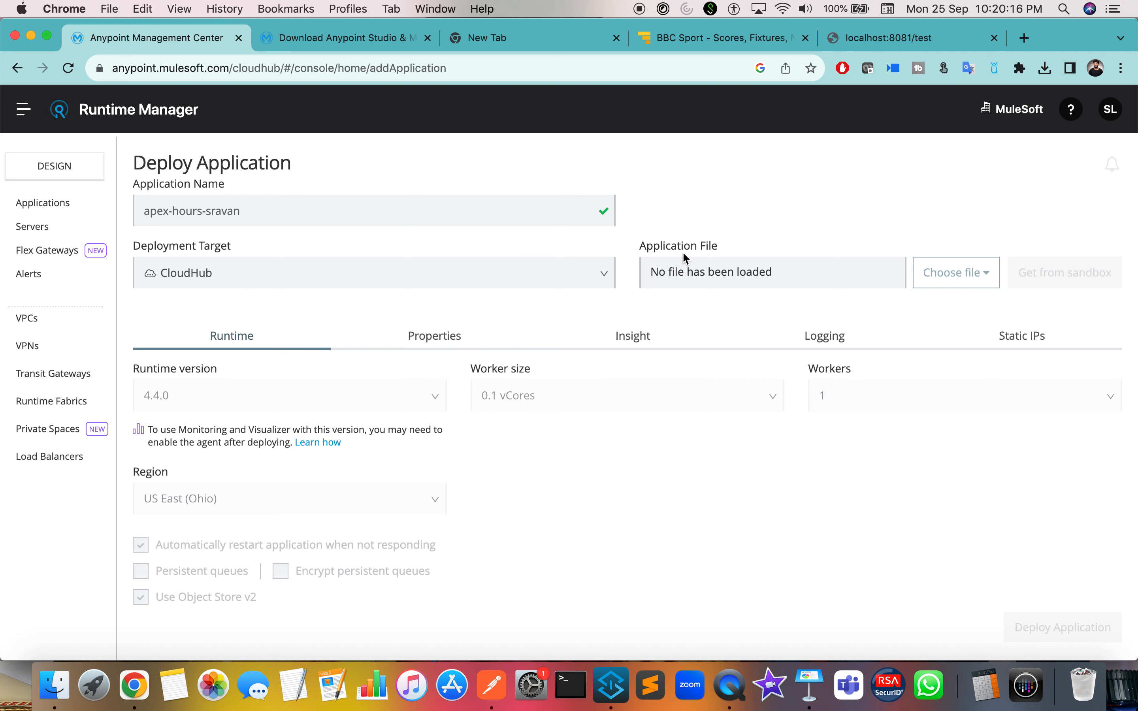
{"action": "left_click", "coordinate": [579, 272]}
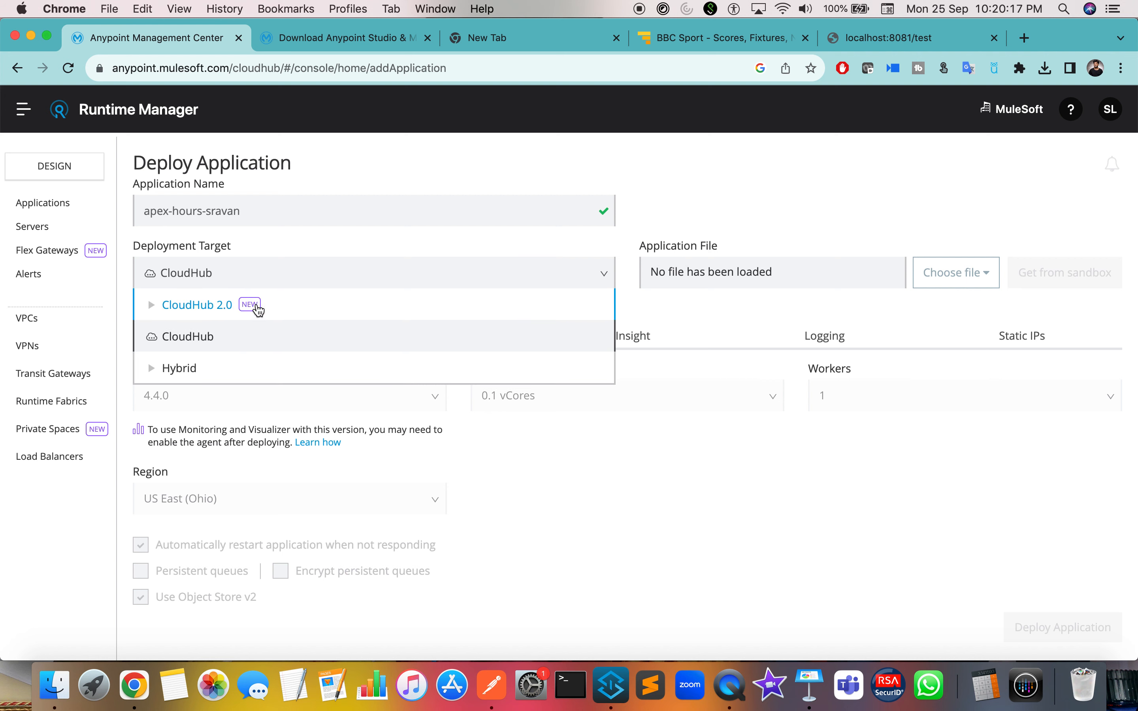
{"action": "left_click", "coordinate": [158, 316]}
{"action": "scroll", "coordinate": [234, 381], "scroll_direction": "down", "scroll_amount": 1}
{"action": "scroll", "coordinate": [234, 384], "scroll_direction": "up", "scroll_amount": 1}
{"action": "scroll", "coordinate": [201, 449], "scroll_direction": "down", "scroll_amount": 5}
{"action": "left_click", "coordinate": [198, 511]}
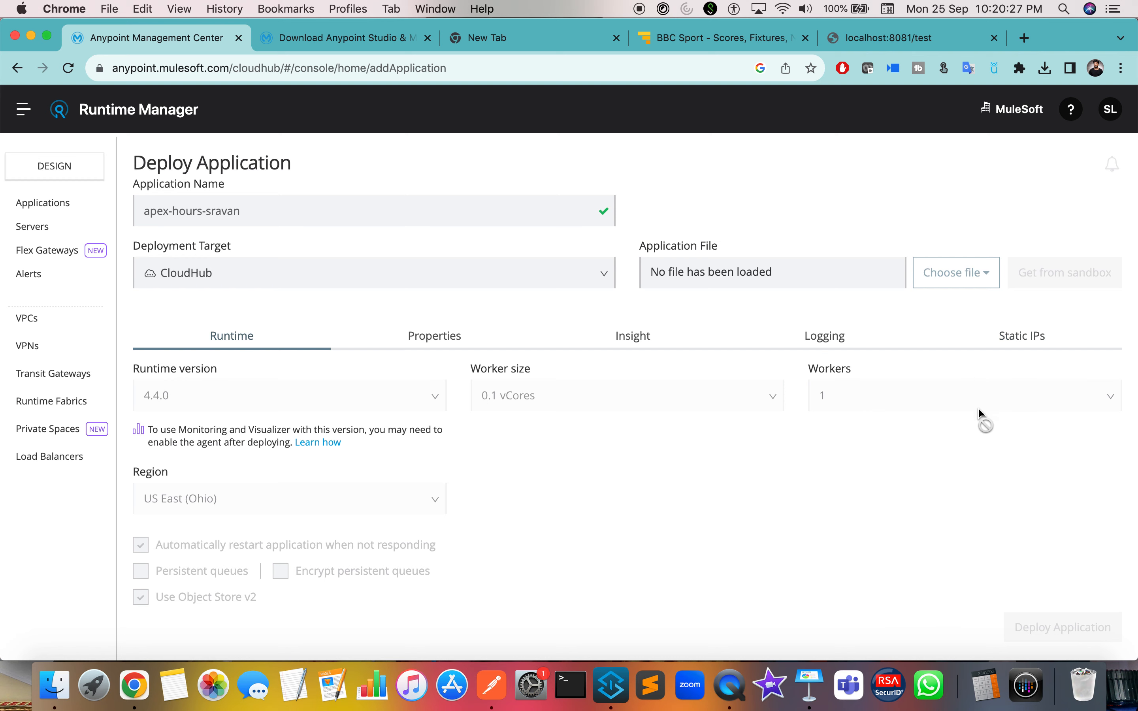
Switch the environment to Sandbox and open a new application deployment form
{"action": "left_click", "coordinate": [46, 169]}
{"action": "left_click", "coordinate": [403, 297]}
{"action": "left_click", "coordinate": [761, 382]}
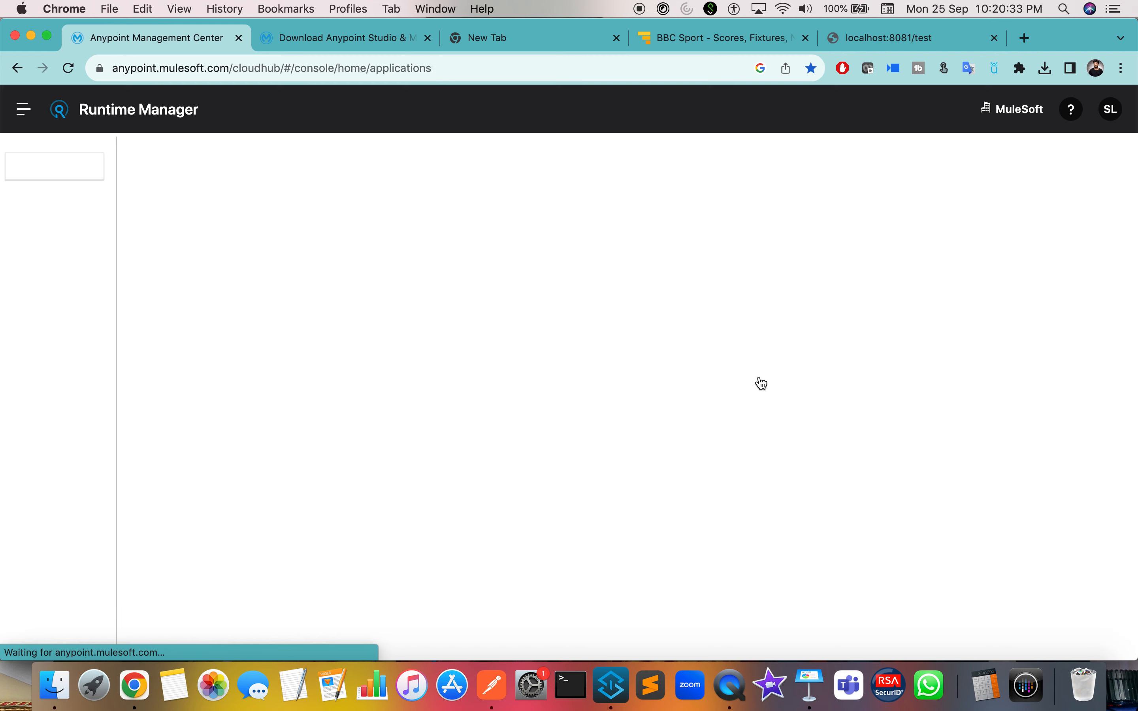
{"action": "left_click", "coordinate": [212, 181]}
Name the Sandbox application apex-hours- followed by the presenter's first name and set its deployment target to CloudHub
{"action": "type", "text": "apex-hours-sravan"}
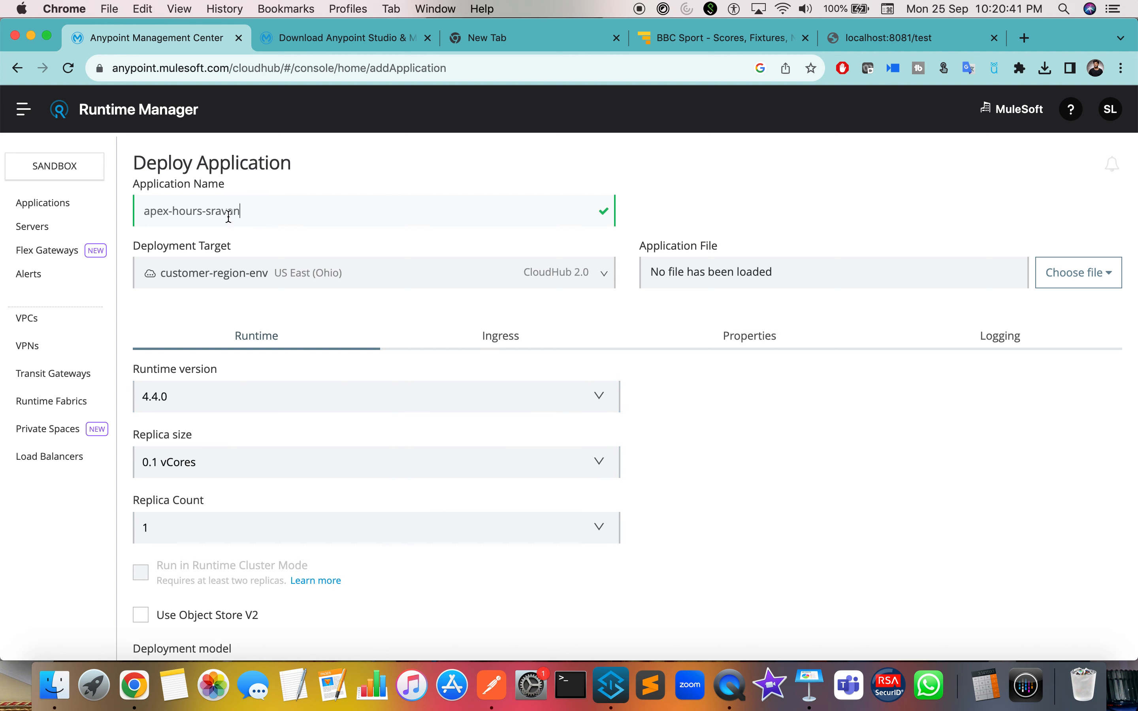
{"action": "left_click", "coordinate": [543, 277]}
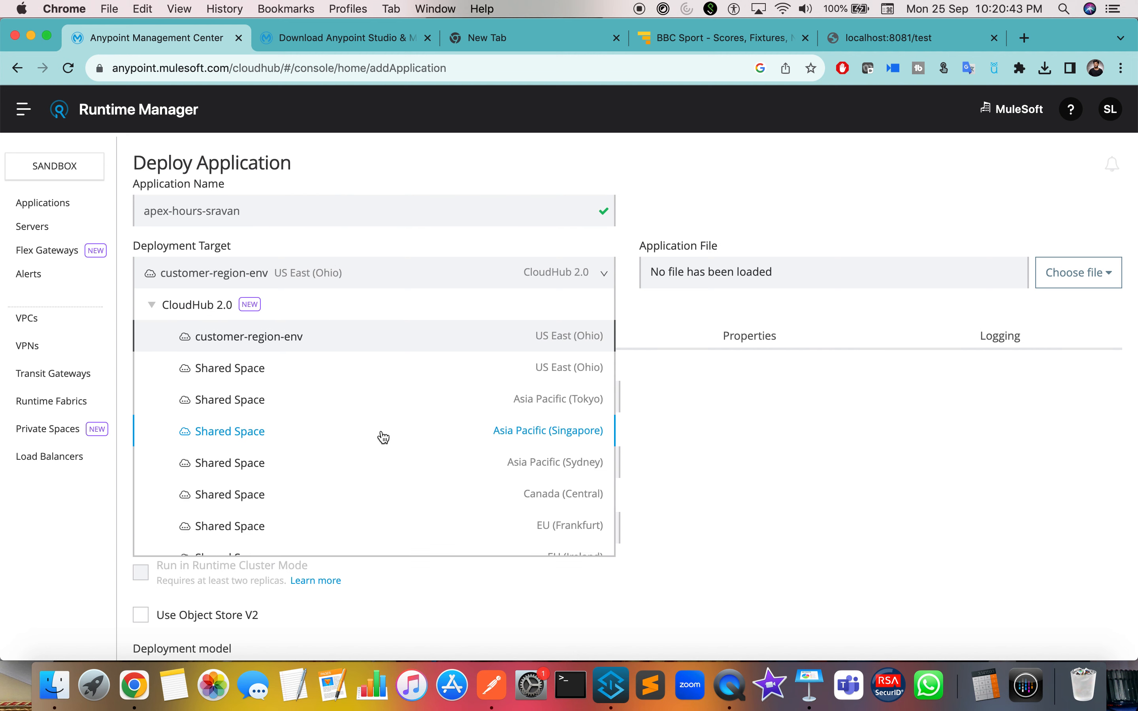
{"action": "scroll", "coordinate": [384, 438], "scroll_direction": "down", "scroll_amount": 5}
{"action": "left_click", "coordinate": [217, 546]}
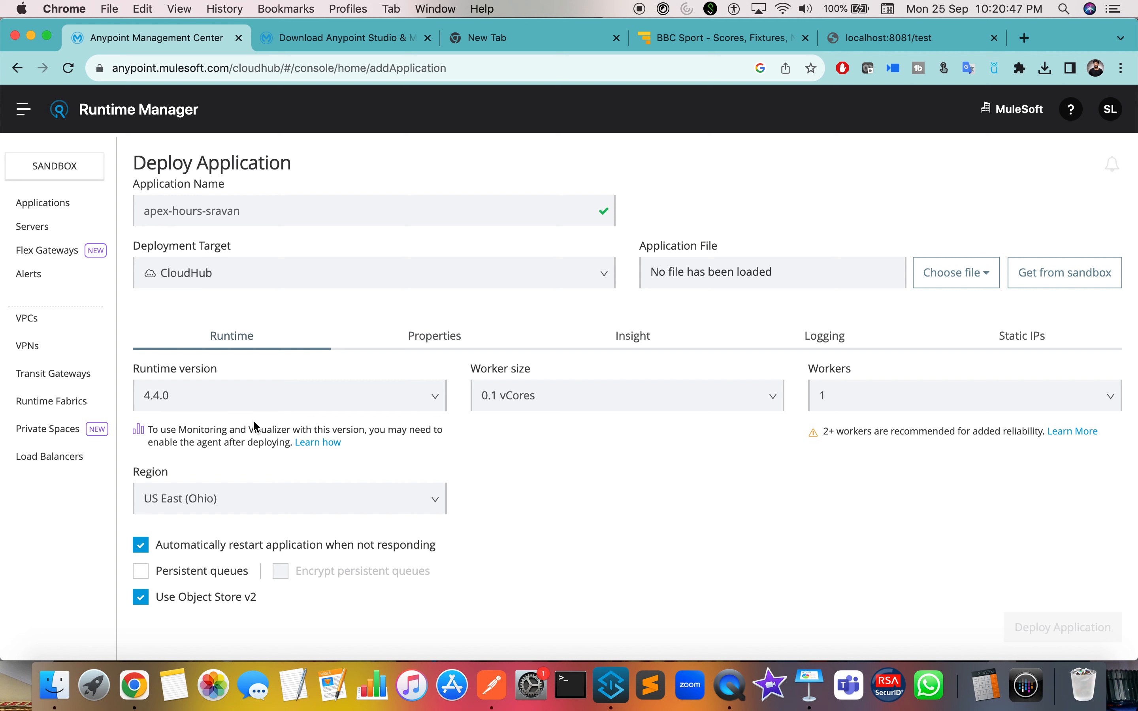
Start an application file upload, and from Anypoint Studio reveal the apexhours project in System Explorer with its folder contents expanded
{"action": "left_click", "coordinate": [954, 274]}
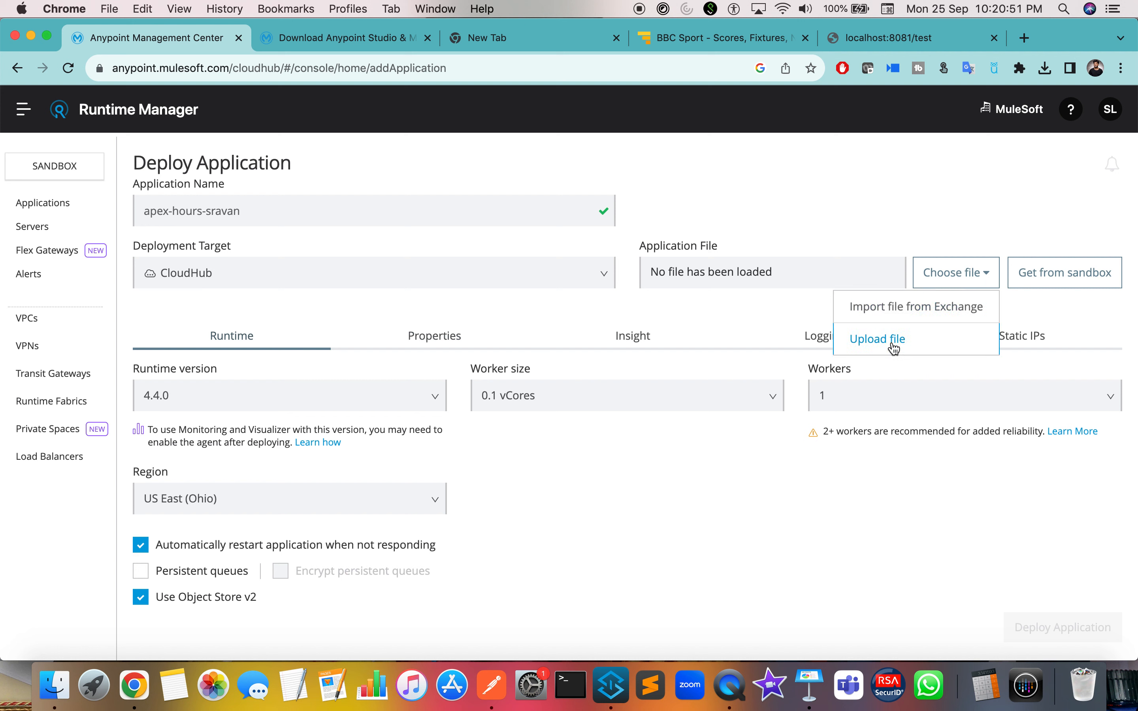
{"action": "left_click", "coordinate": [878, 339]}
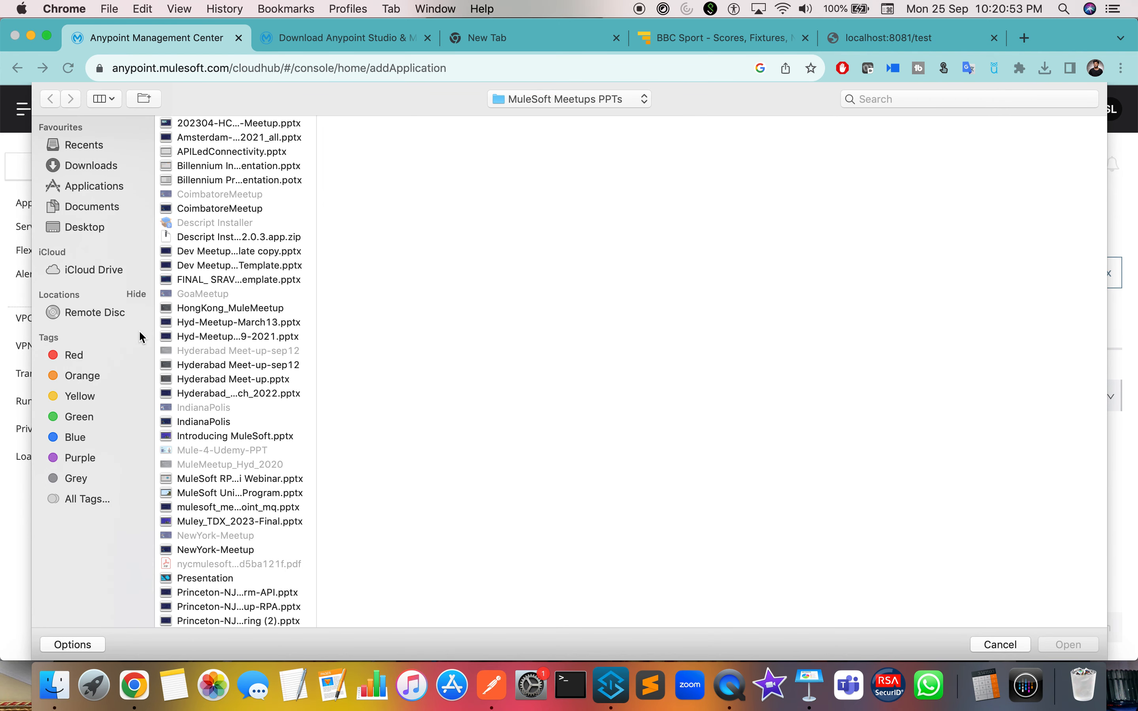
{"action": "key", "text": "ctrl+Right"}
{"action": "scroll", "coordinate": [63, 59], "scroll_direction": "up", "scroll_amount": 1}
{"action": "left_click", "coordinate": [57, 54]}
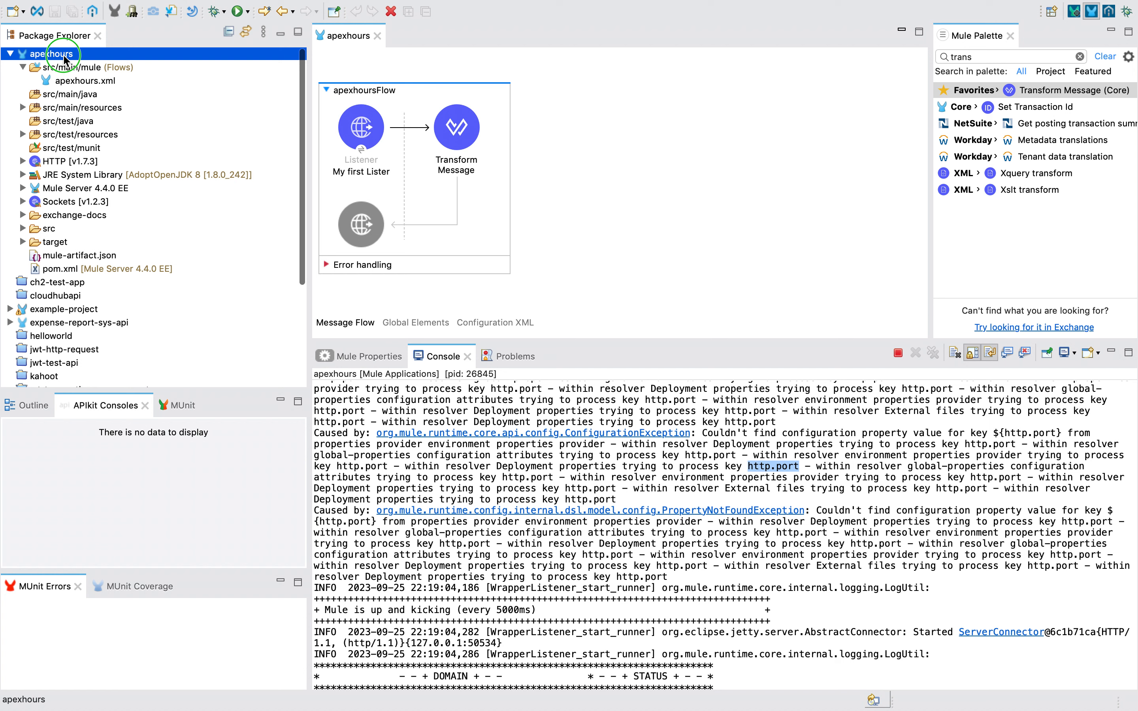
{"action": "right_click", "coordinate": [65, 53]}
{"action": "mouse_move", "coordinate": [215, 136]}
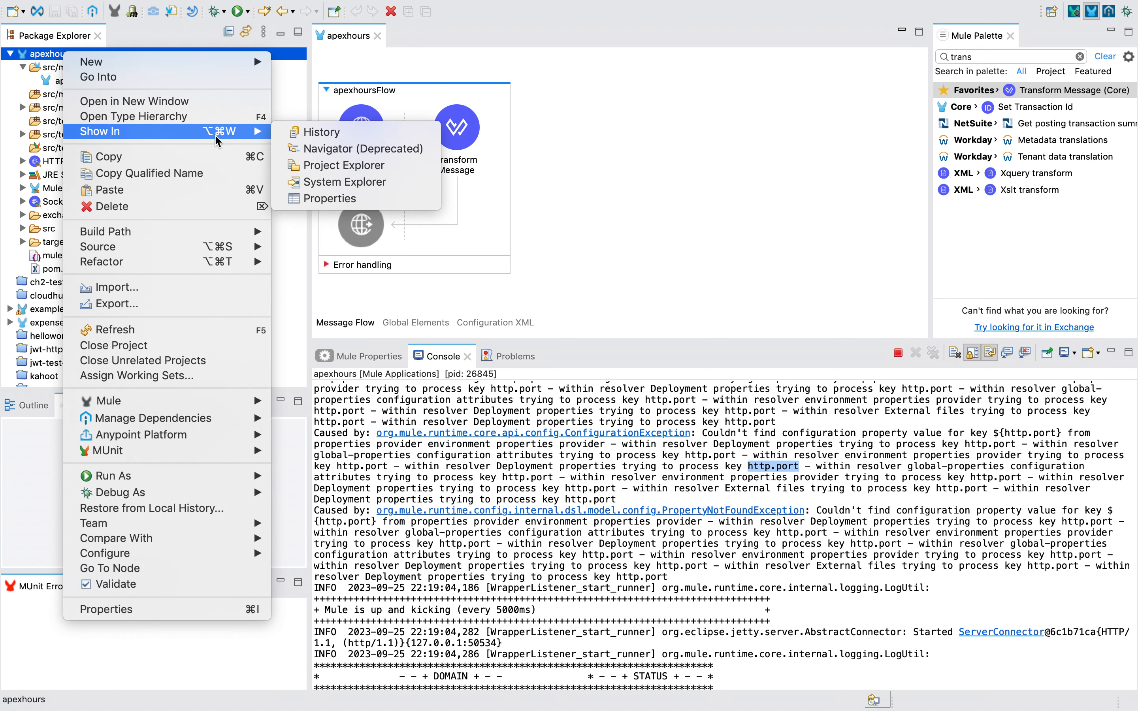
{"action": "left_click", "coordinate": [355, 183]}
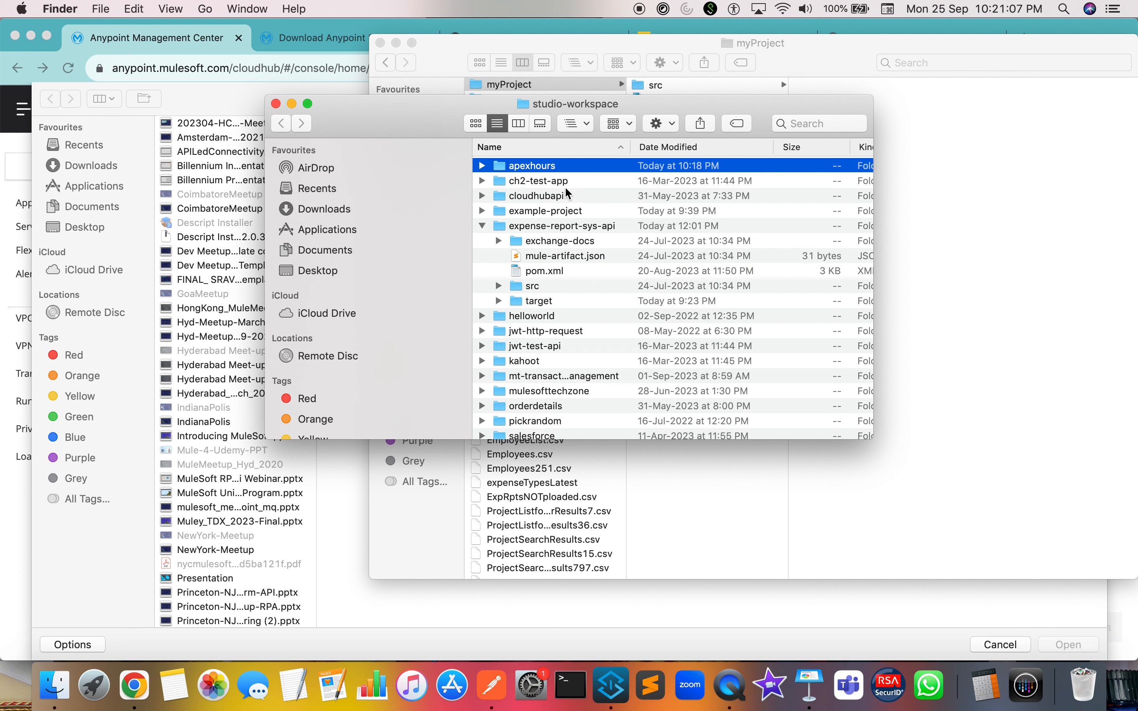
{"action": "left_click", "coordinate": [482, 166]}
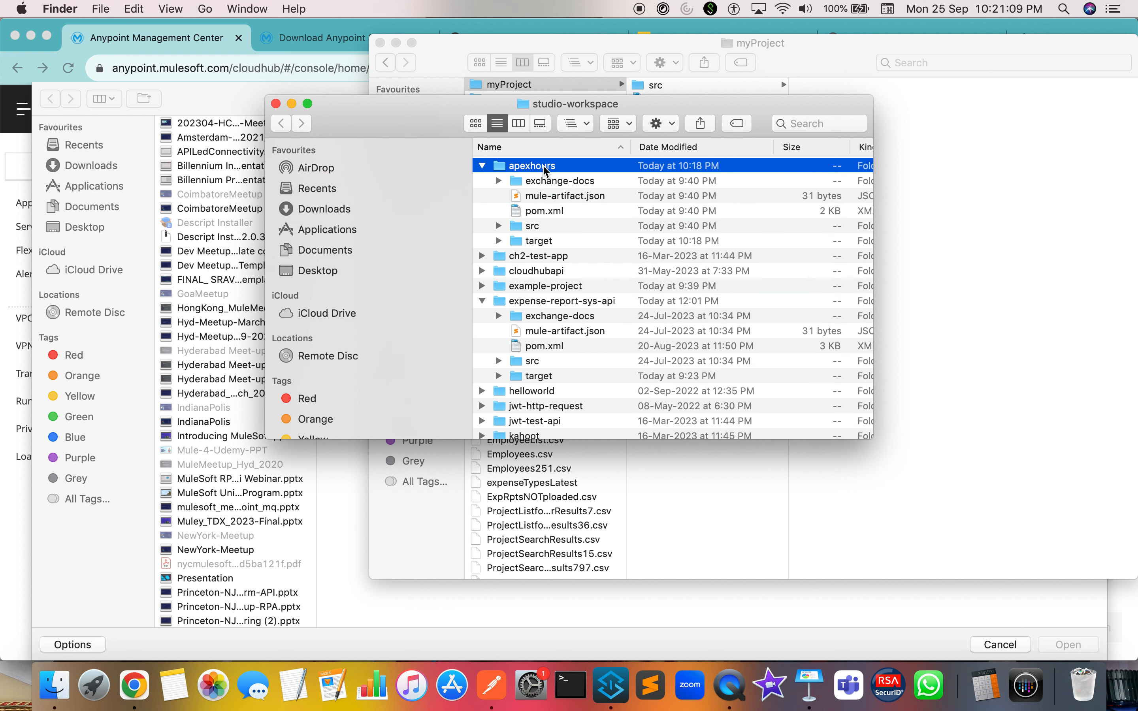
Locate the packaged application JAR in the apexhours project's target folder and widen the Finder window to read its full name
{"action": "left_click", "coordinate": [498, 241]}
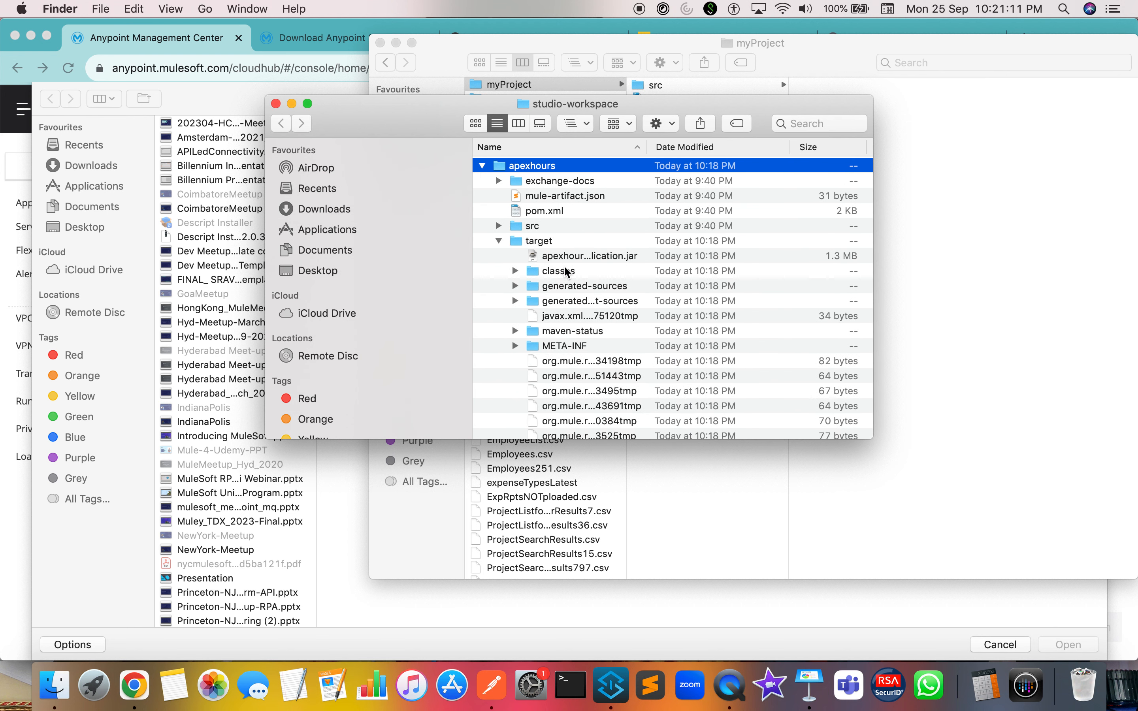
{"action": "left_click", "coordinate": [581, 257]}
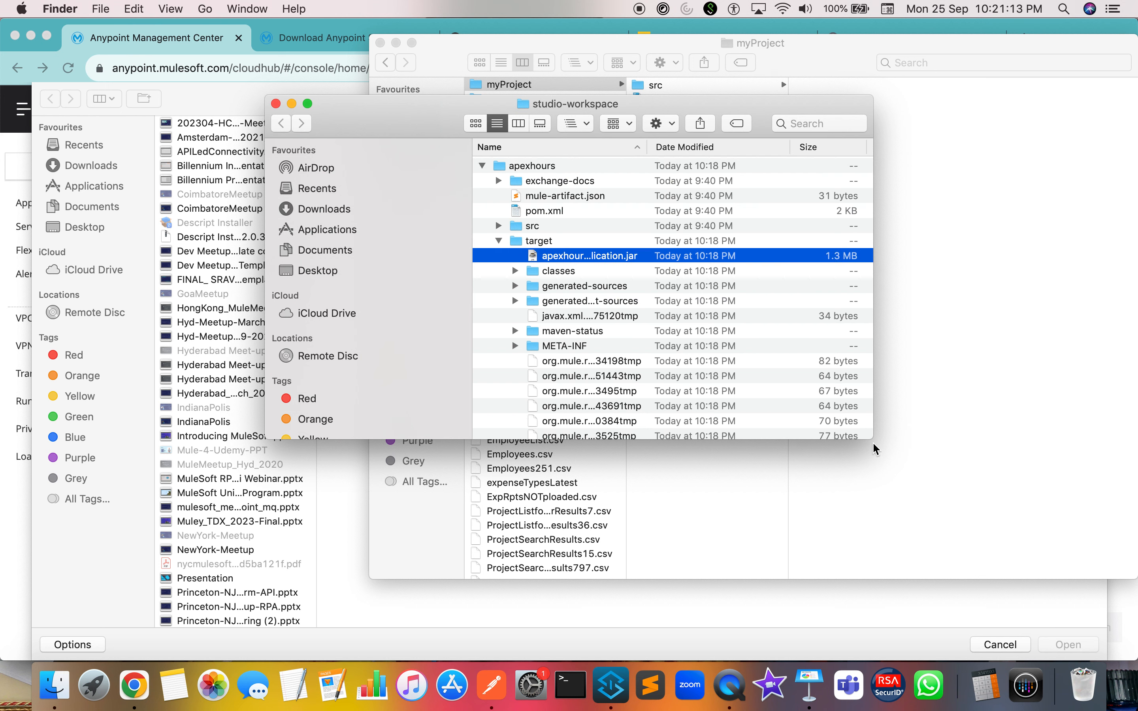
{"action": "left_click_drag", "start_coordinate": [907, 440], "coordinate": [1122, 490]}
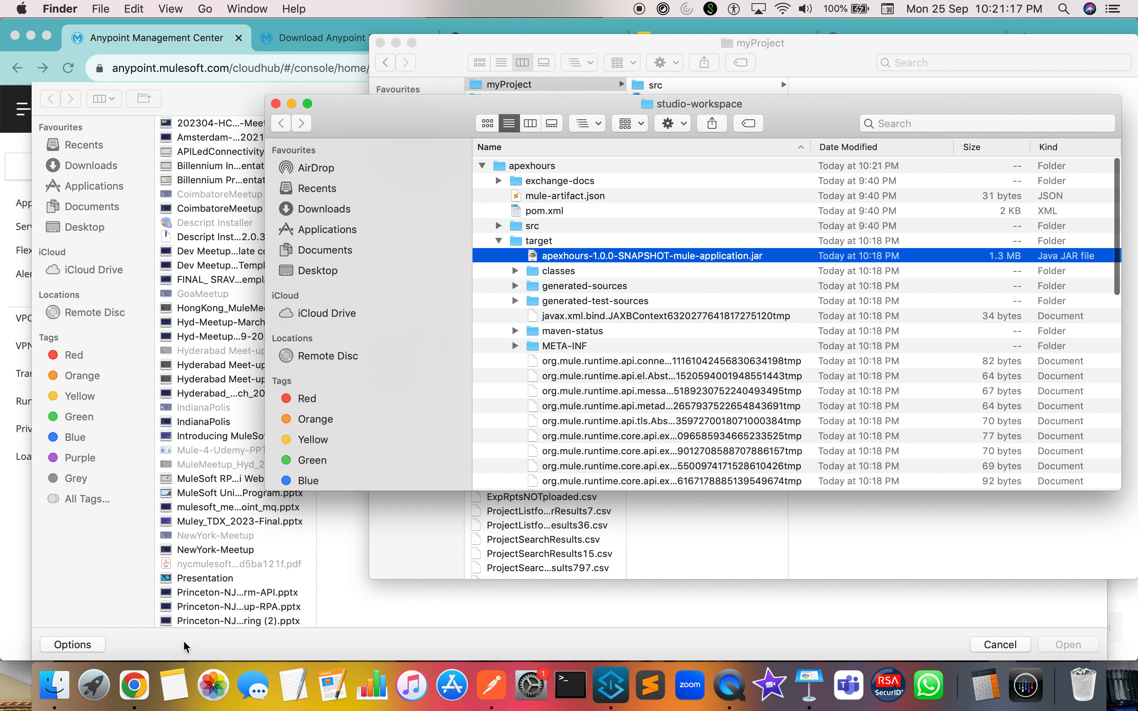
Back in Chrome, upload apexhours-1.0.0-SNAPSHOT-mule-application.jar from AnypointStudio/studio-workspace/apexhours/target as the application file and deploy the application
{"action": "left_click", "coordinate": [141, 689]}
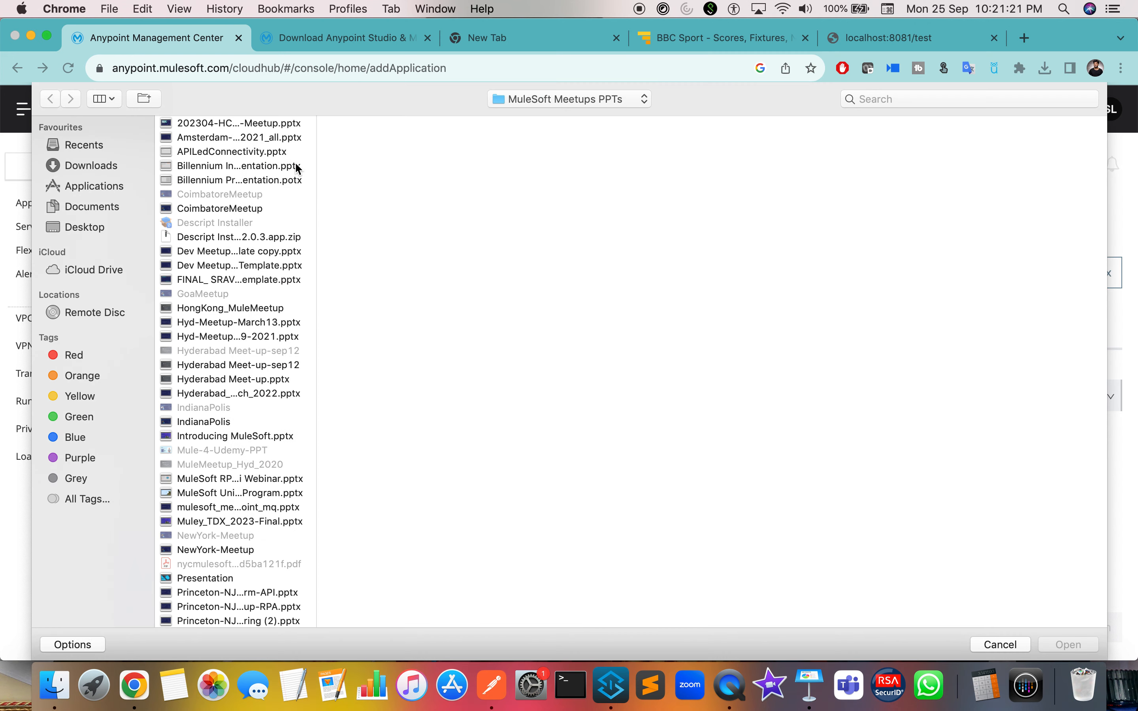
{"action": "left_click", "coordinate": [560, 94]}
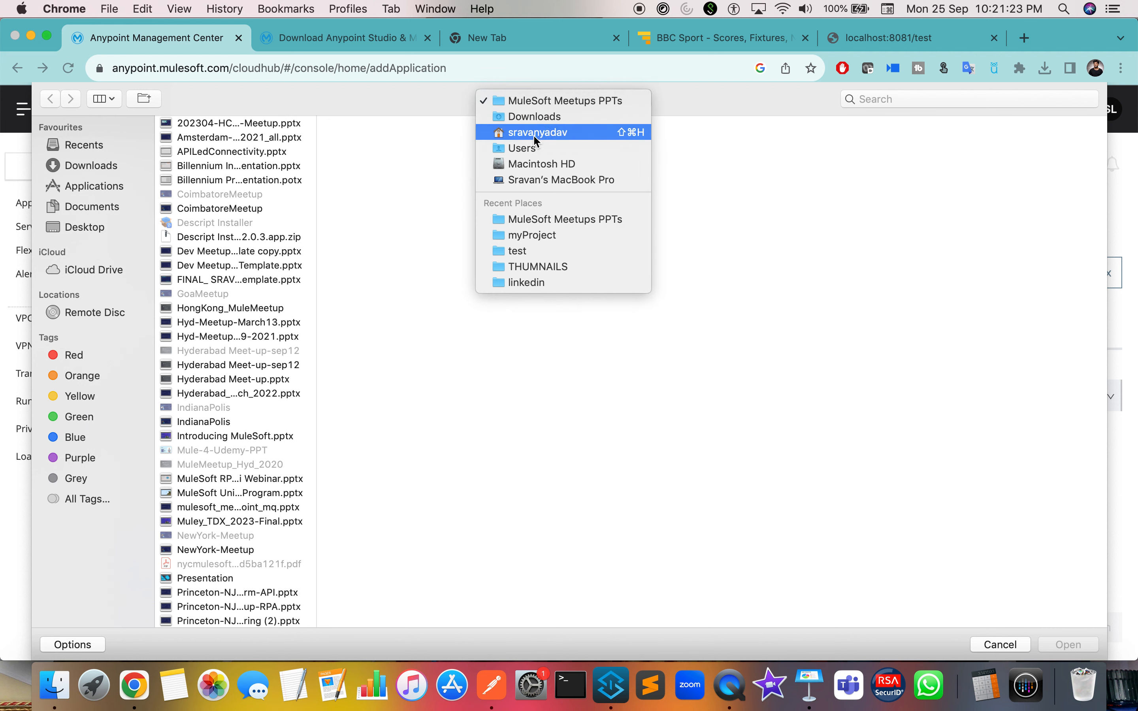
{"action": "left_click", "coordinate": [539, 133]}
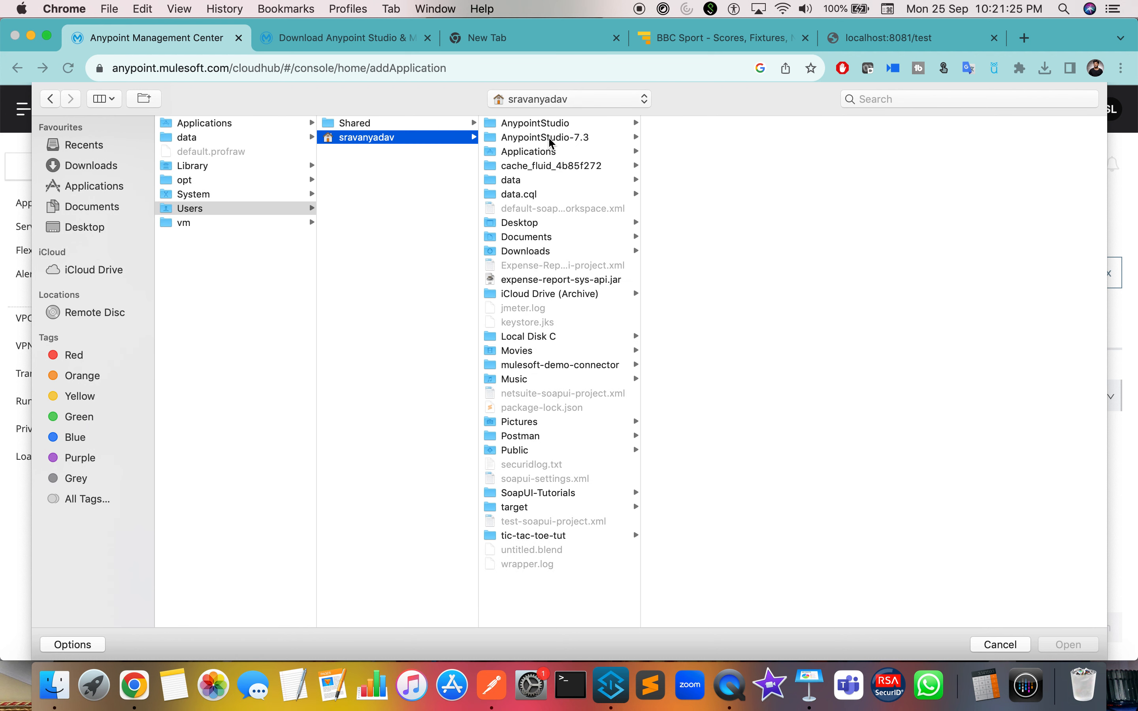
{"action": "left_click", "coordinate": [556, 126]}
{"action": "left_click", "coordinate": [722, 125]}
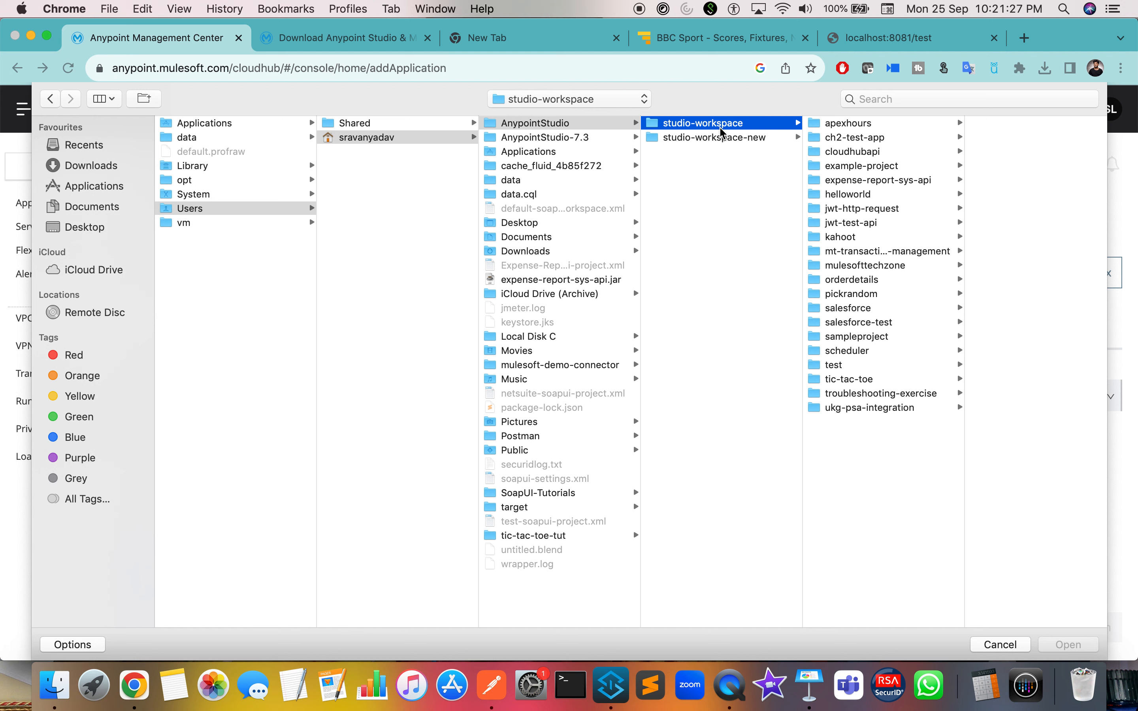
{"action": "left_click", "coordinate": [846, 125]}
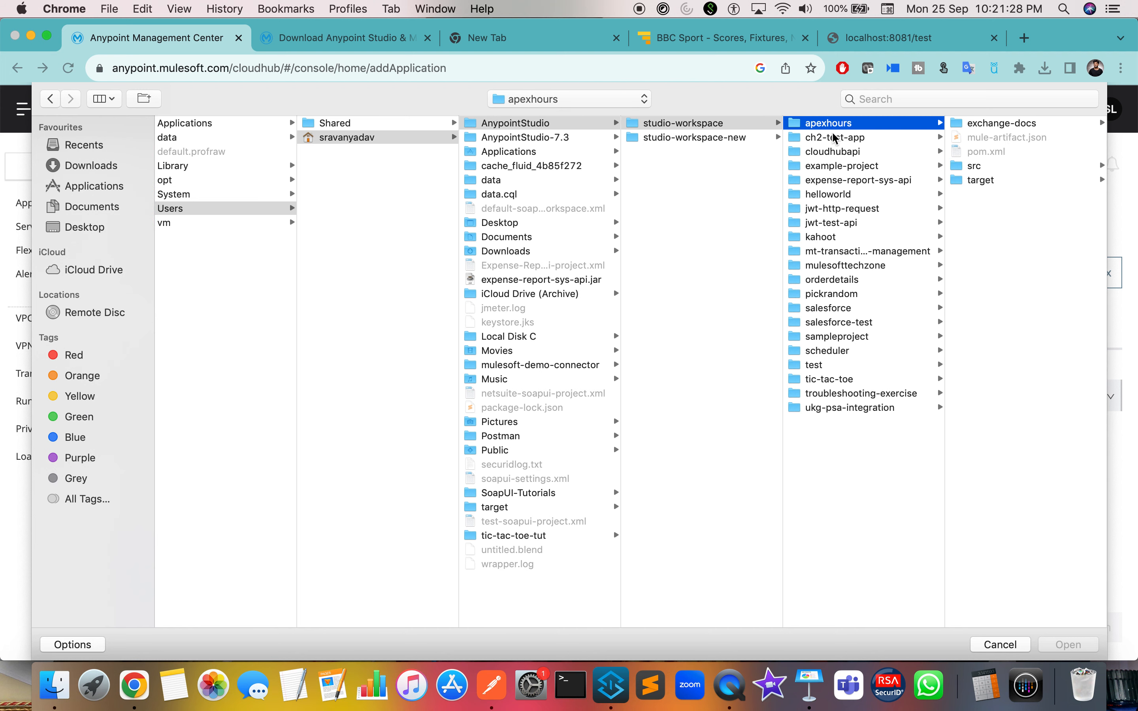
{"action": "left_click", "coordinate": [965, 181]}
{"action": "left_click", "coordinate": [1000, 122]}
{"action": "left_click", "coordinate": [1064, 645]}
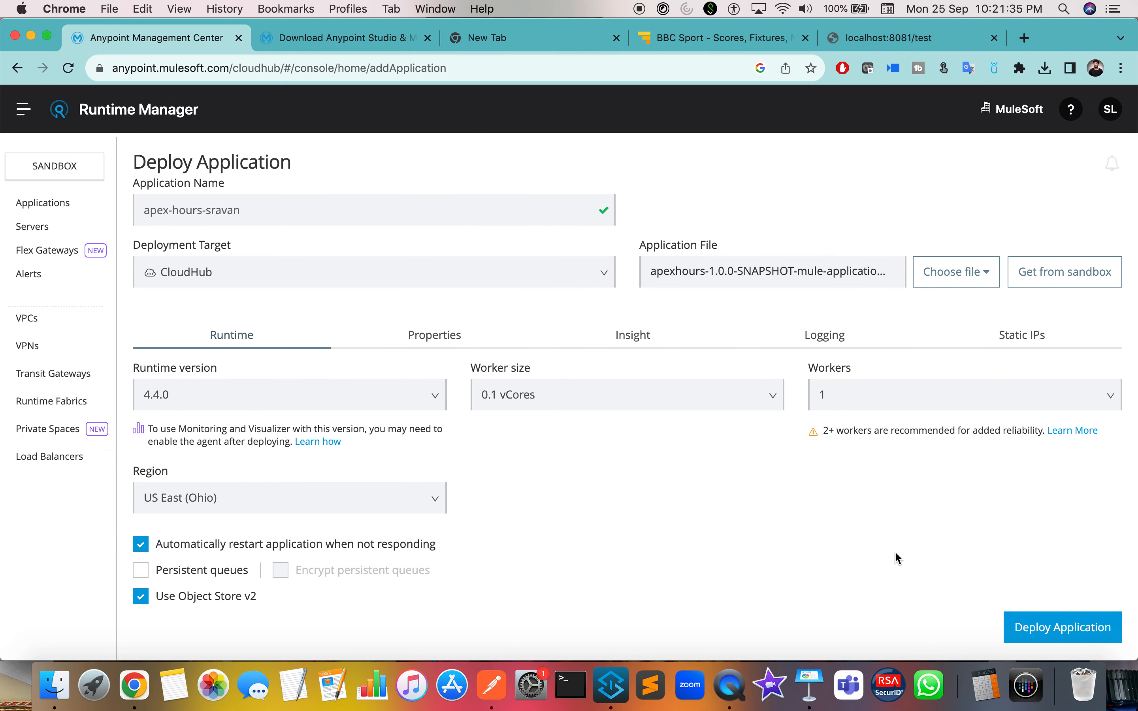
{"action": "left_click", "coordinate": [1062, 635]}
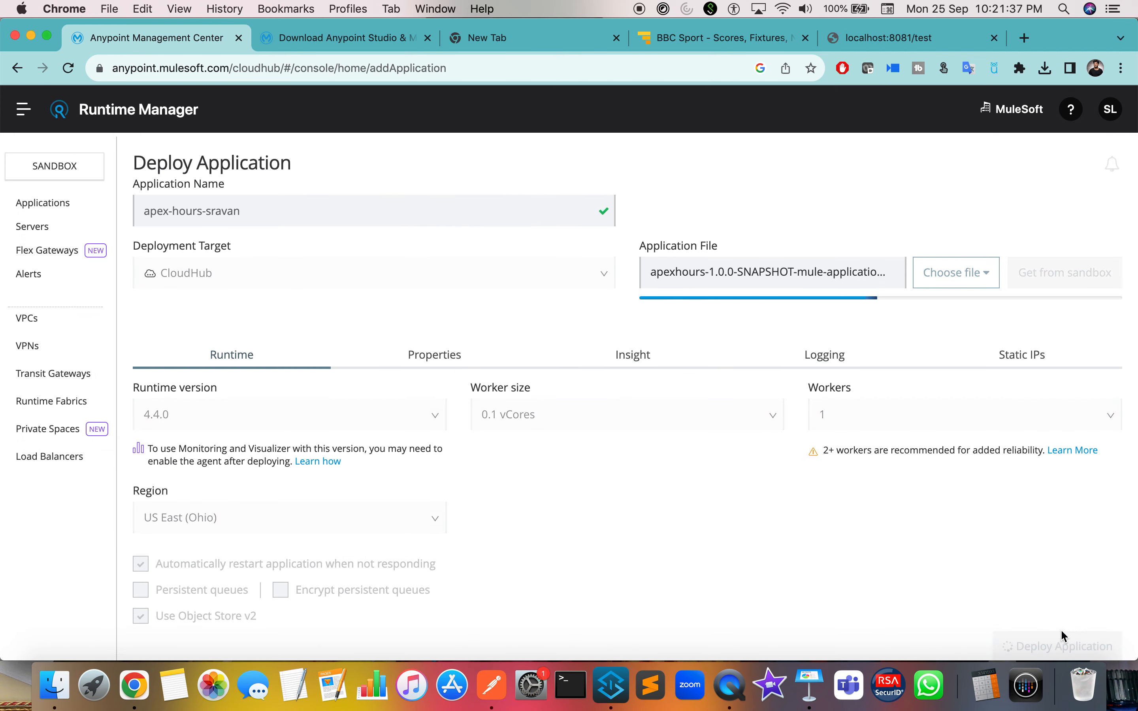
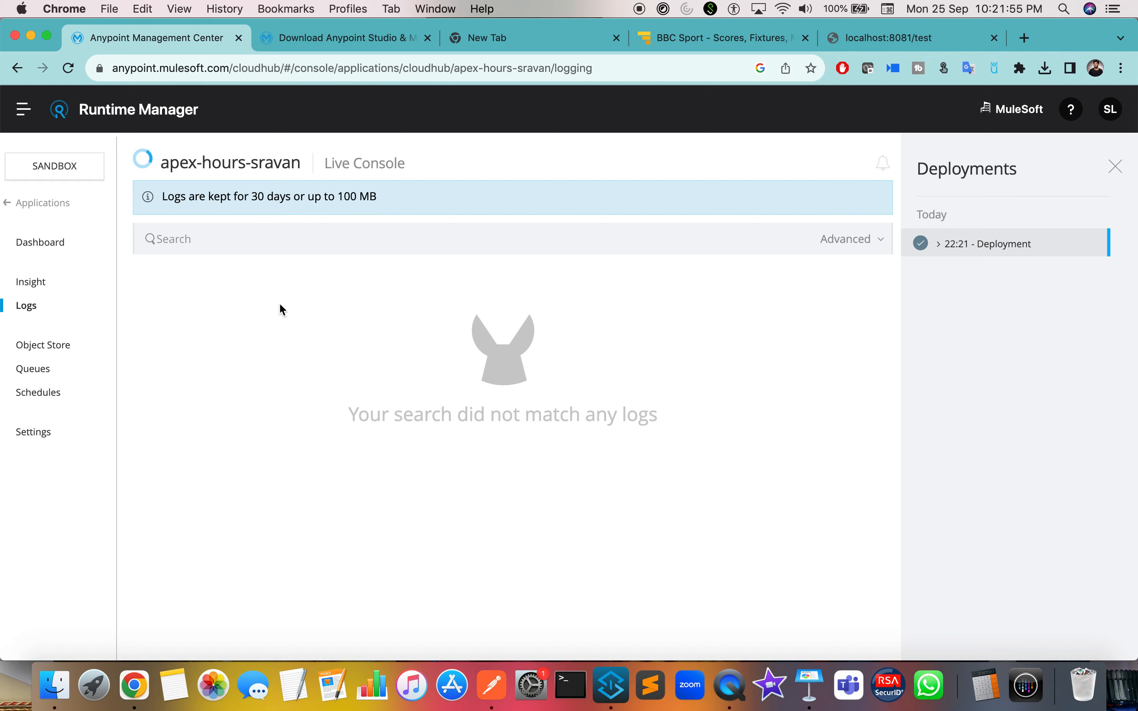
Switch to Anypoint Studio and examine the local console's error messages and the domain and application deployment status
{"action": "key", "text": "ctrl+Right"}
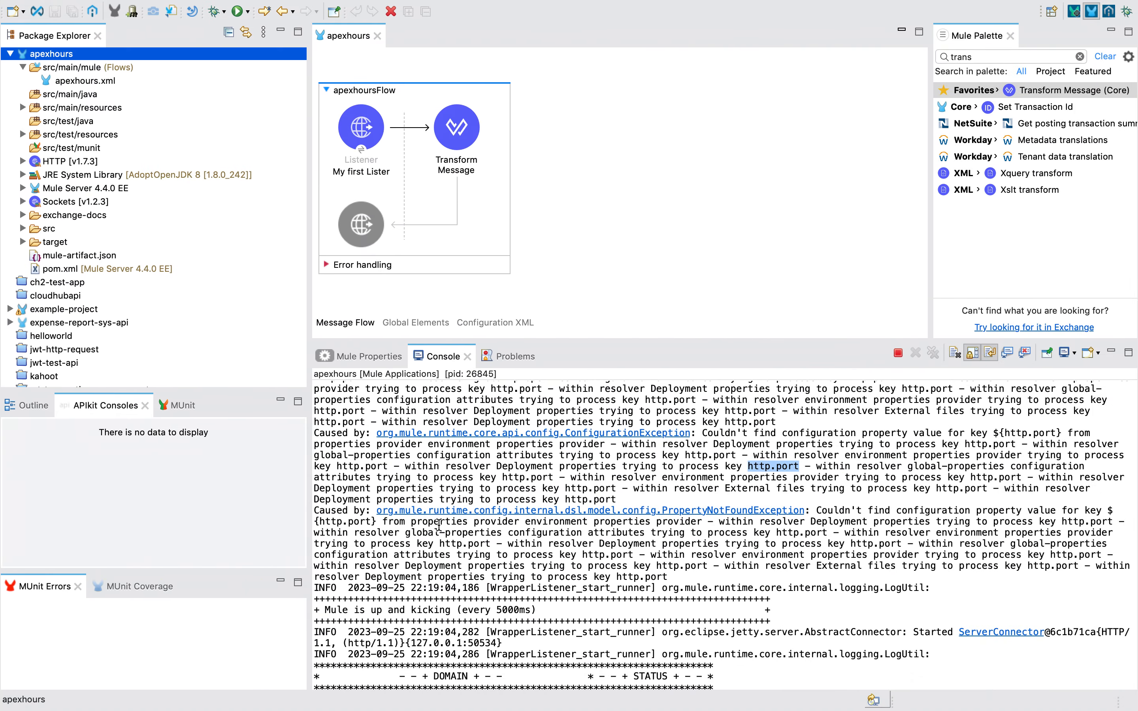
{"action": "scroll", "coordinate": [461, 560], "scroll_direction": "up", "scroll_amount": 5}
{"action": "left_click", "coordinate": [555, 497]}
{"action": "scroll", "coordinate": [555, 497], "scroll_direction": "up", "scroll_amount": 10}
{"action": "scroll", "coordinate": [555, 498], "scroll_direction": "down", "scroll_amount": 10}
{"action": "scroll", "coordinate": [530, 439], "scroll_direction": "up", "scroll_amount": 2}
{"action": "scroll", "coordinate": [530, 440], "scroll_direction": "down", "scroll_amount": 15}
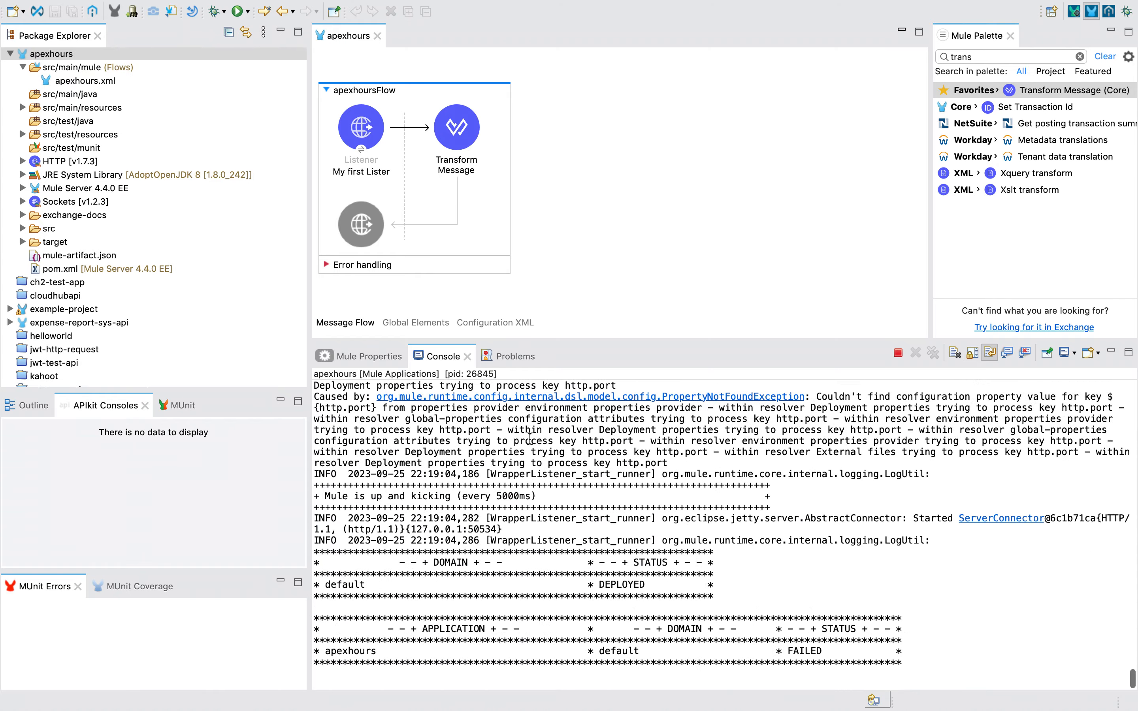
Compare the CloudHub deployment log entries in Chrome with the beginning of the local Mule startup output in Anypoint Studio
{"action": "key", "text": "ctrl+Left"}
{"action": "left_click_drag", "start_coordinate": [273, 303], "coordinate": [369, 430]}
{"action": "key", "text": "ctrl+Right"}
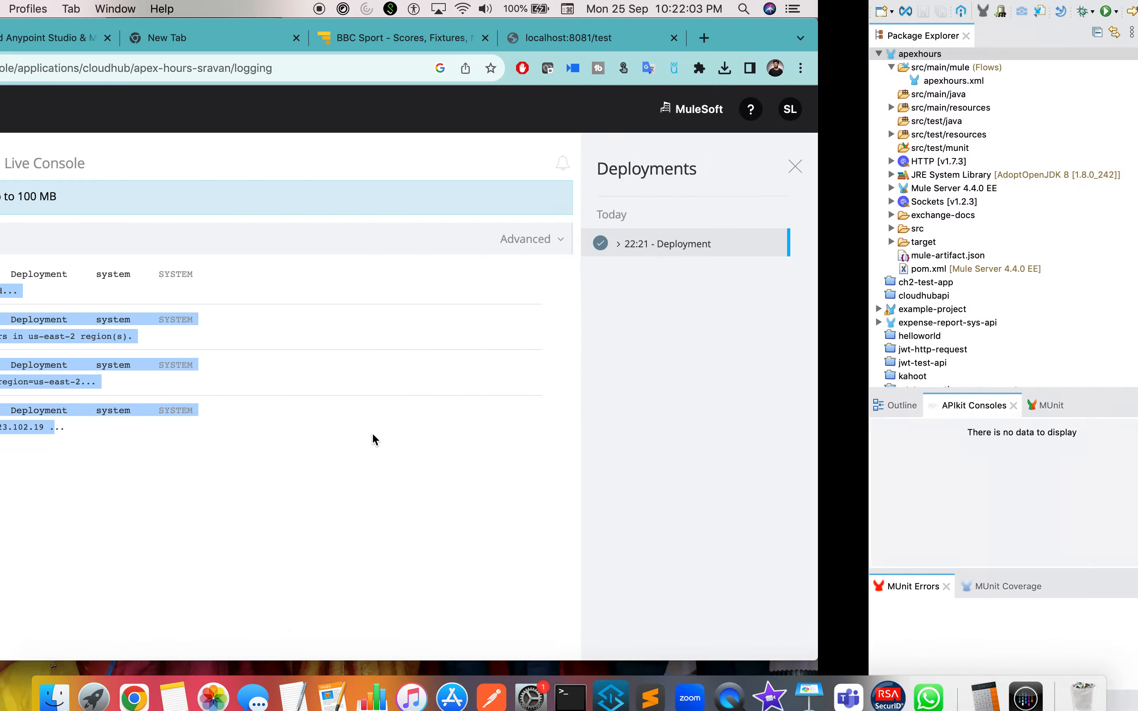
{"action": "scroll", "coordinate": [600, 518], "scroll_direction": "up", "scroll_amount": 20}
{"action": "left_click_drag", "start_coordinate": [452, 453], "coordinate": [600, 617]}
{"action": "scroll", "coordinate": [601, 617], "scroll_direction": "down", "scroll_amount": 4}
{"action": "scroll", "coordinate": [601, 617], "scroll_direction": "up", "scroll_amount": 4}
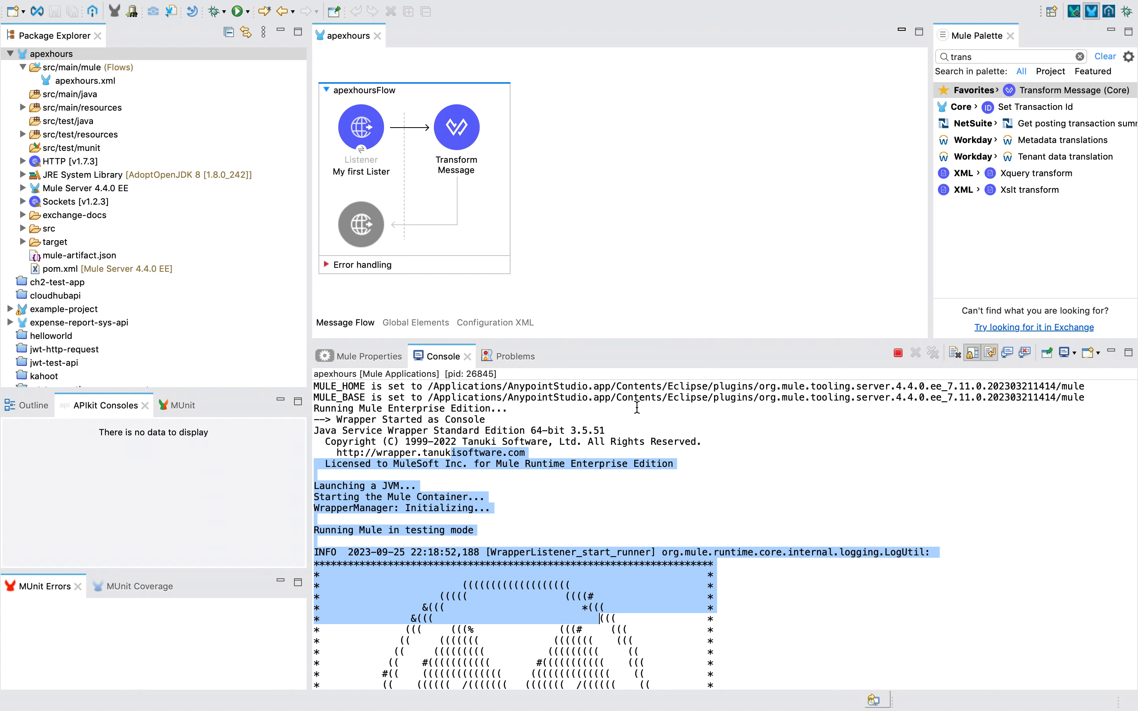
Return to Chrome and review the Sandbox application's name and its deployment entries in the live console log
{"action": "key", "text": "ctrl+Left"}
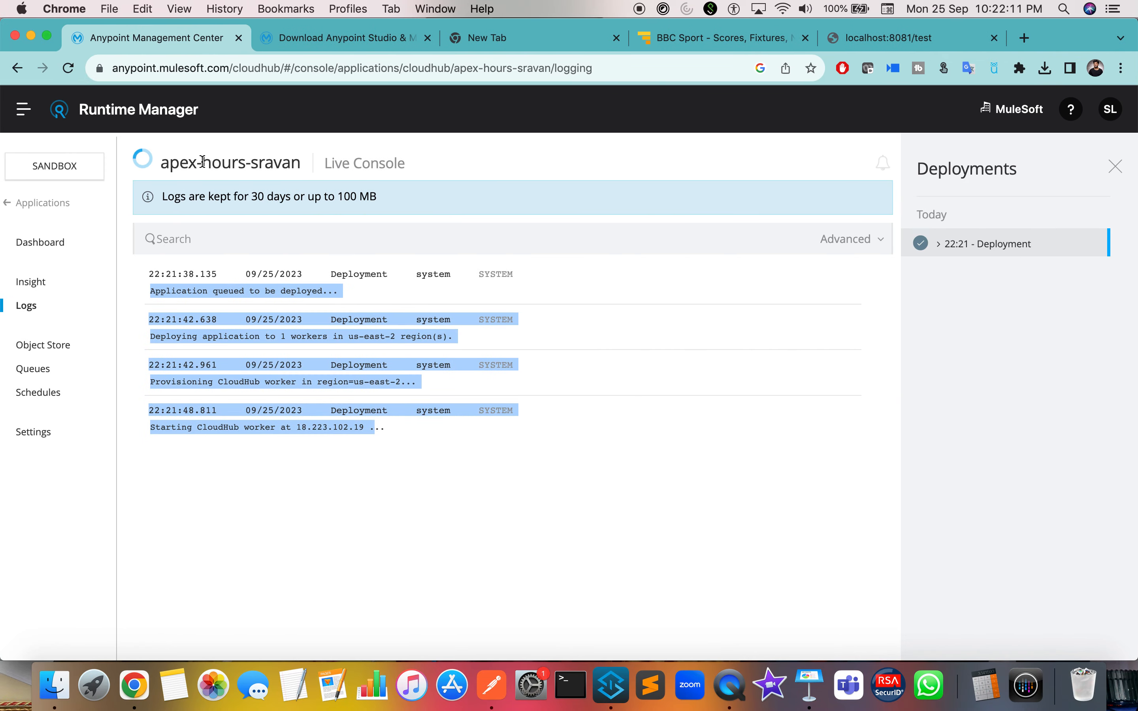
{"action": "left_click", "coordinate": [148, 160]}
{"action": "left_click_drag", "start_coordinate": [149, 162], "coordinate": [285, 166]}
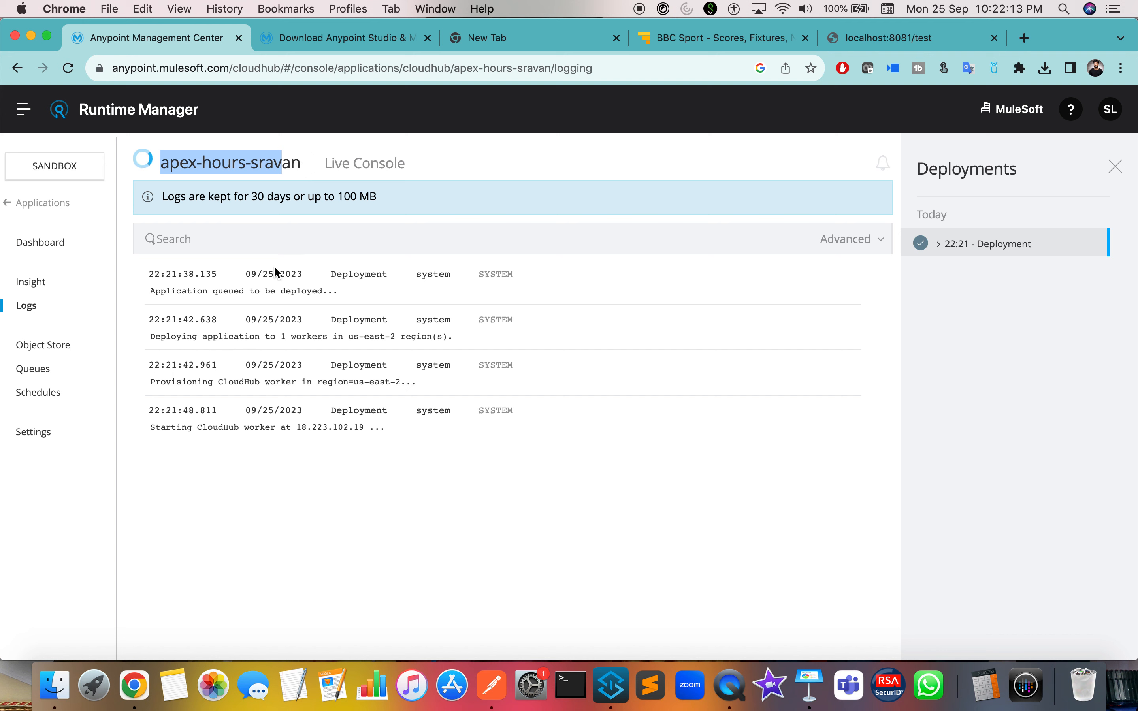
{"action": "left_click_drag", "start_coordinate": [154, 274], "coordinate": [513, 459]}
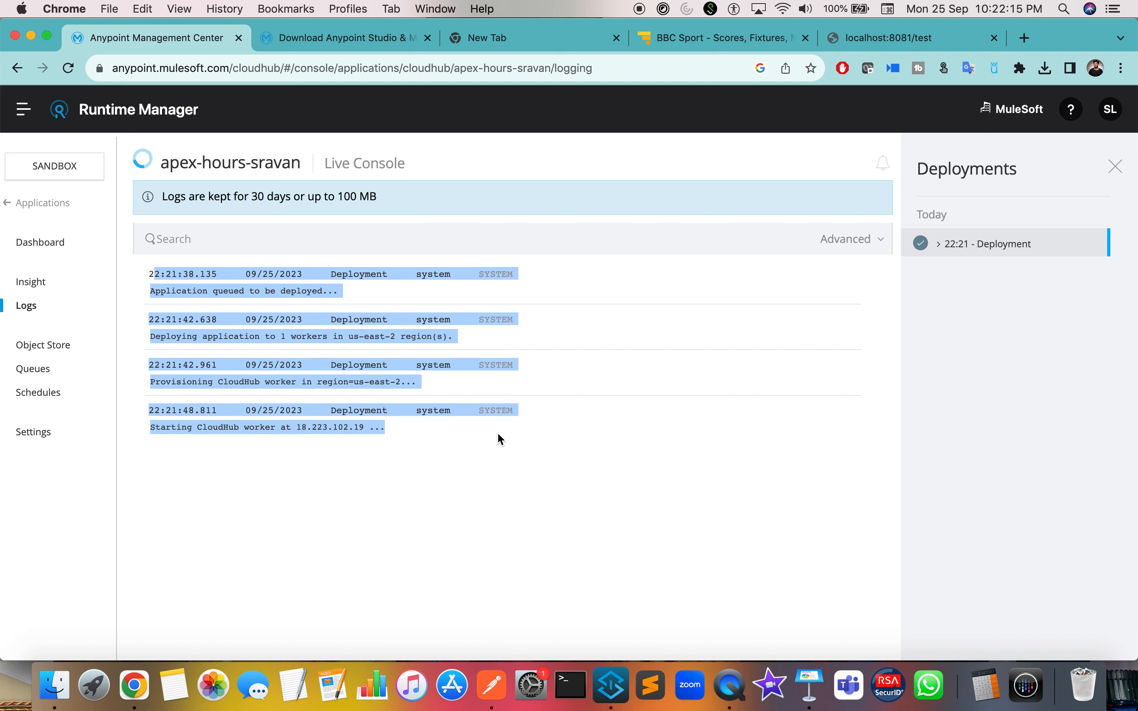
{"action": "triple_click", "coordinate": [179, 291]}
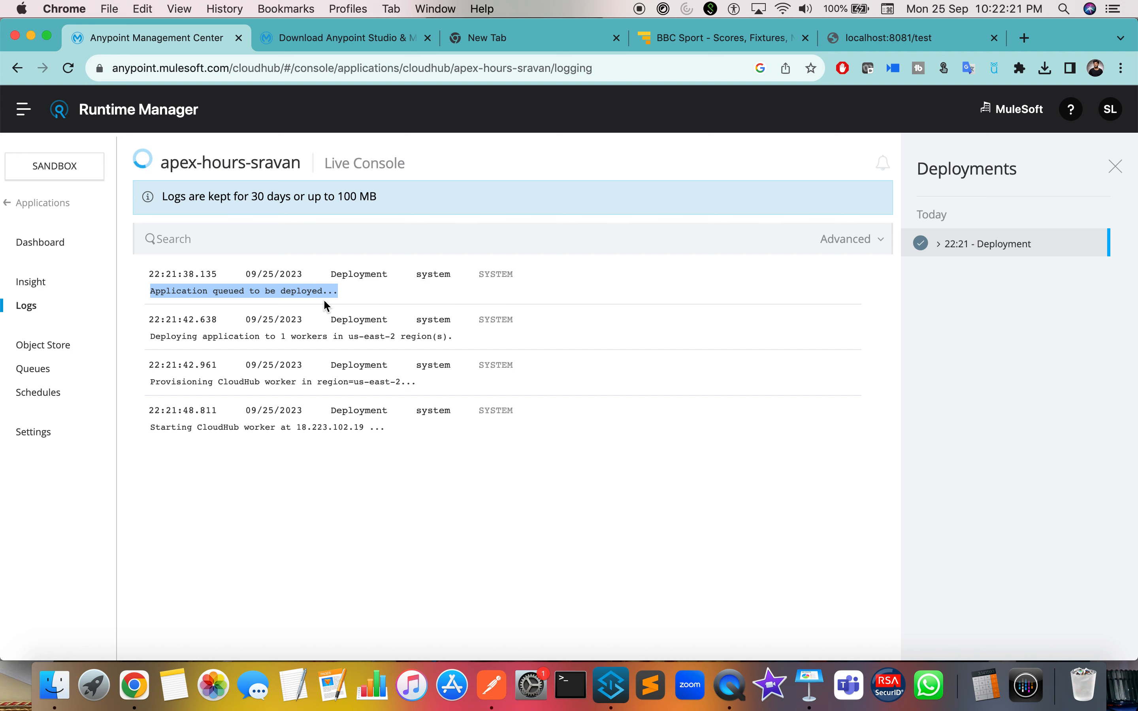
In Anypoint Studio, inspect the port setting of the HTTP_Listener_config global element and close its properties without changes
{"action": "key", "text": "ctrl+Right"}
{"action": "left_click", "coordinate": [431, 324]}
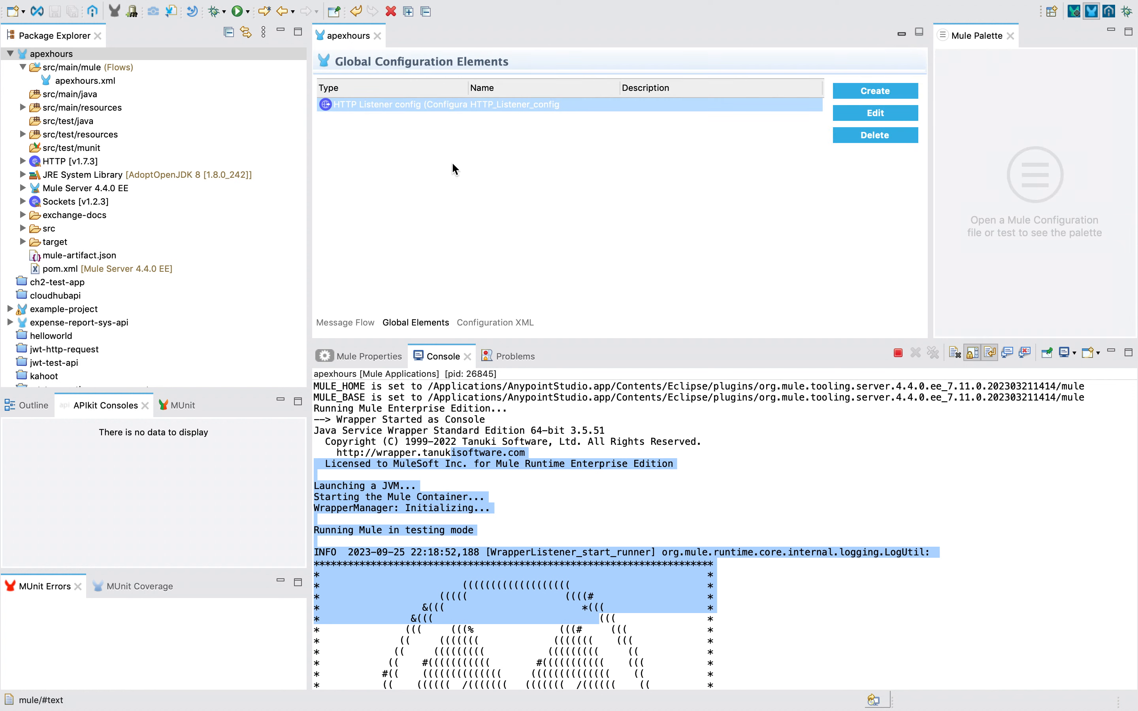
{"action": "double_click", "coordinate": [451, 107]}
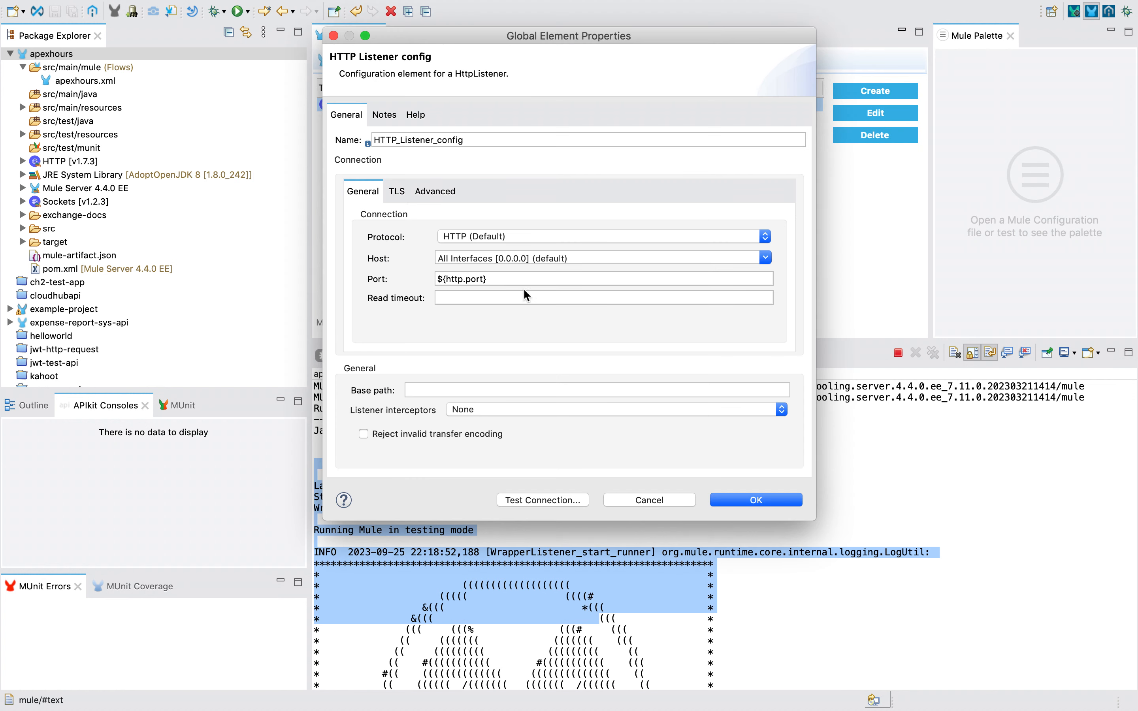
{"action": "left_click_drag", "start_coordinate": [522, 283], "coordinate": [333, 264]}
{"action": "left_click", "coordinate": [649, 500]}
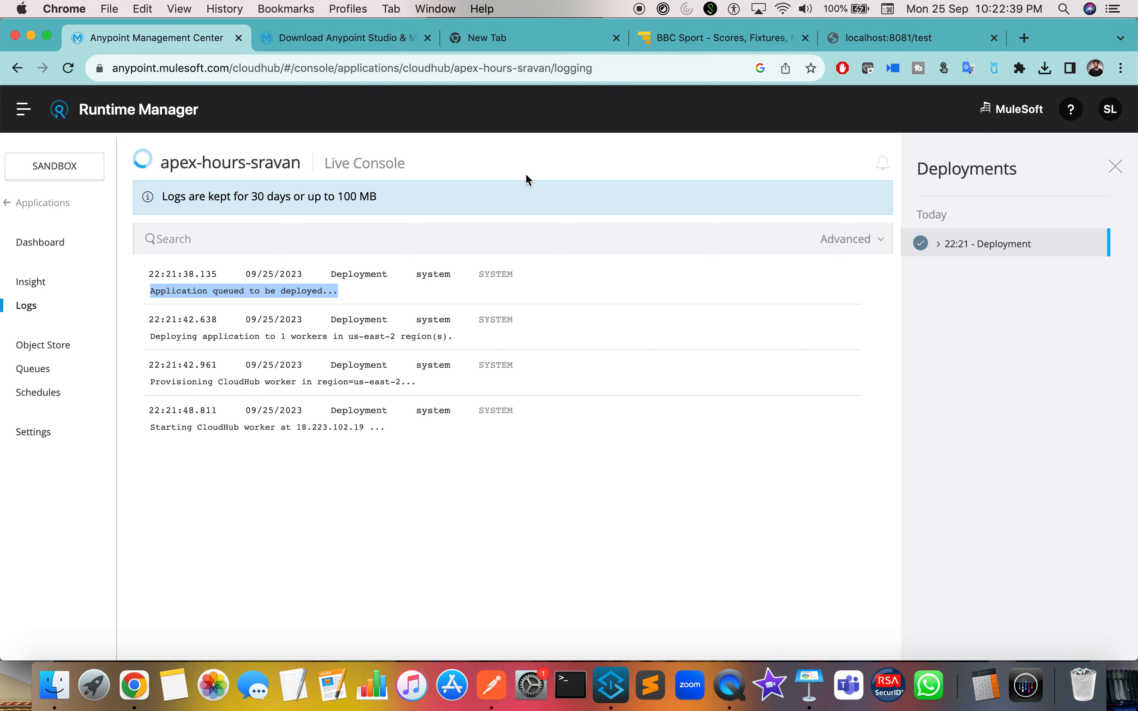
In Chrome, examine the local test page's address, localhost:8081/test, and the greeting it returns
{"action": "left_click", "coordinate": [487, 44]}
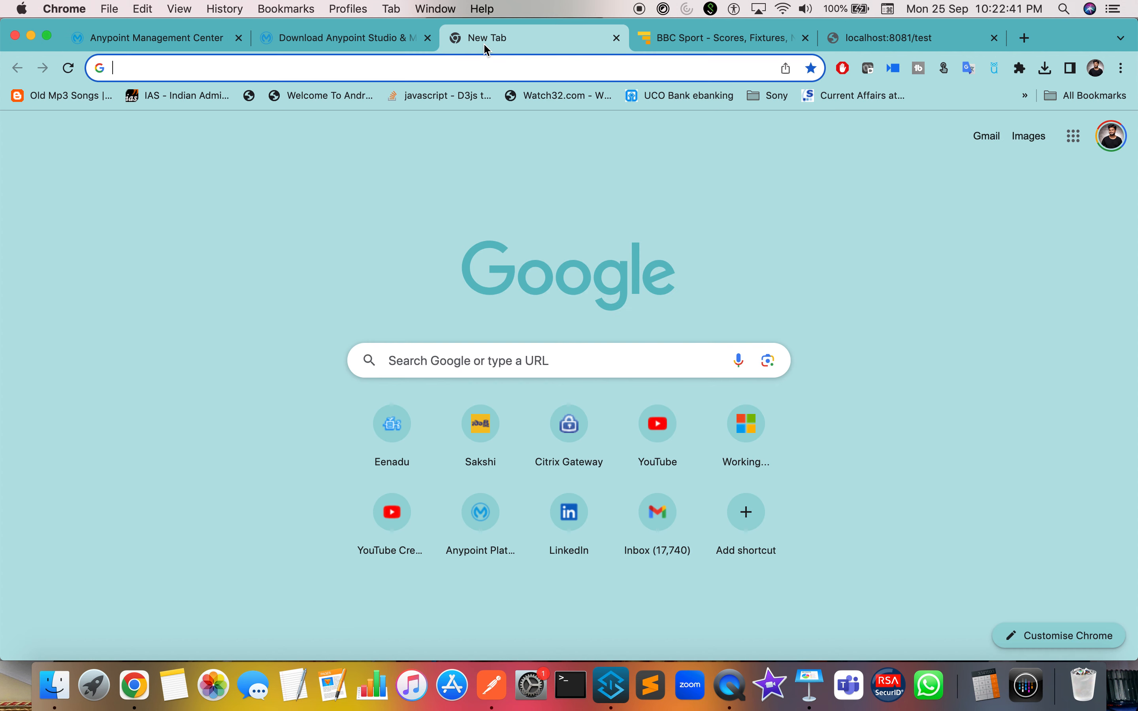
{"action": "left_click", "coordinate": [853, 43]}
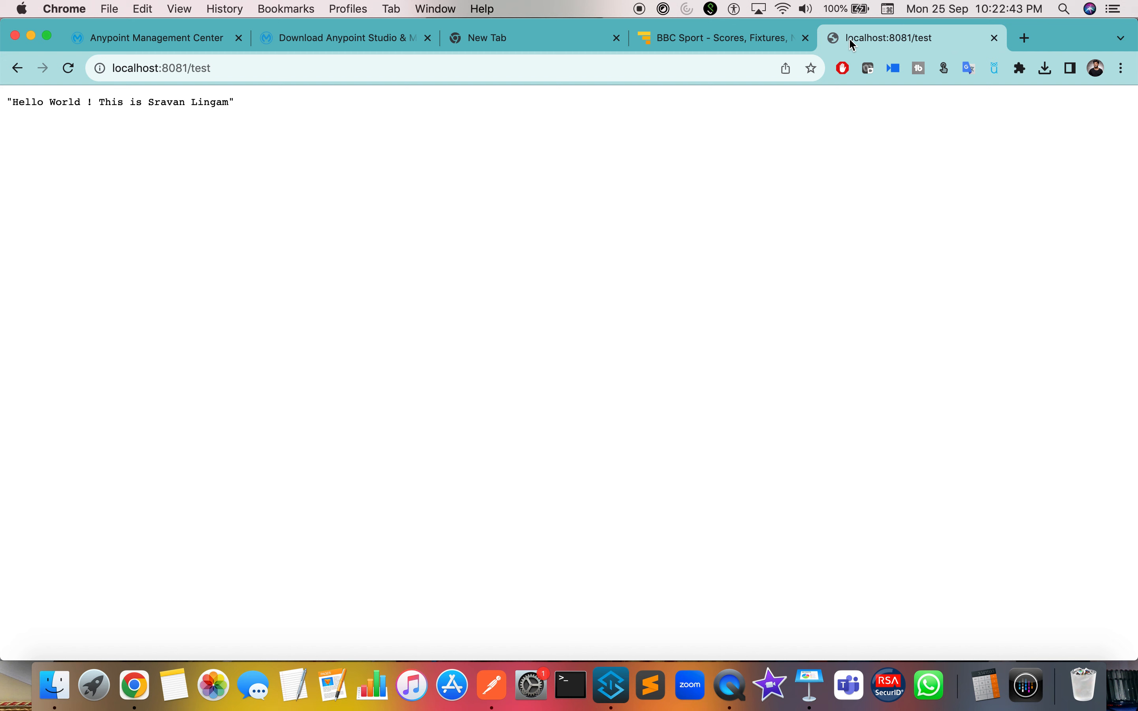
{"action": "left_click_drag", "start_coordinate": [223, 102], "coordinate": [48, 99]}
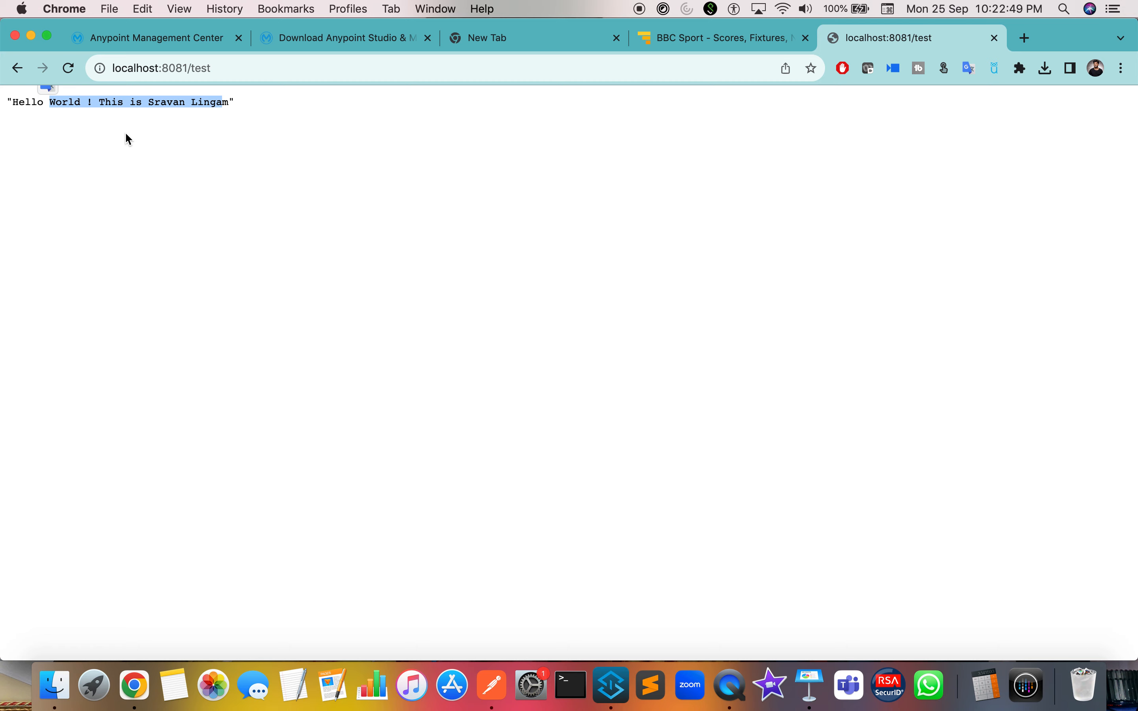
{"action": "double_click", "coordinate": [144, 70]}
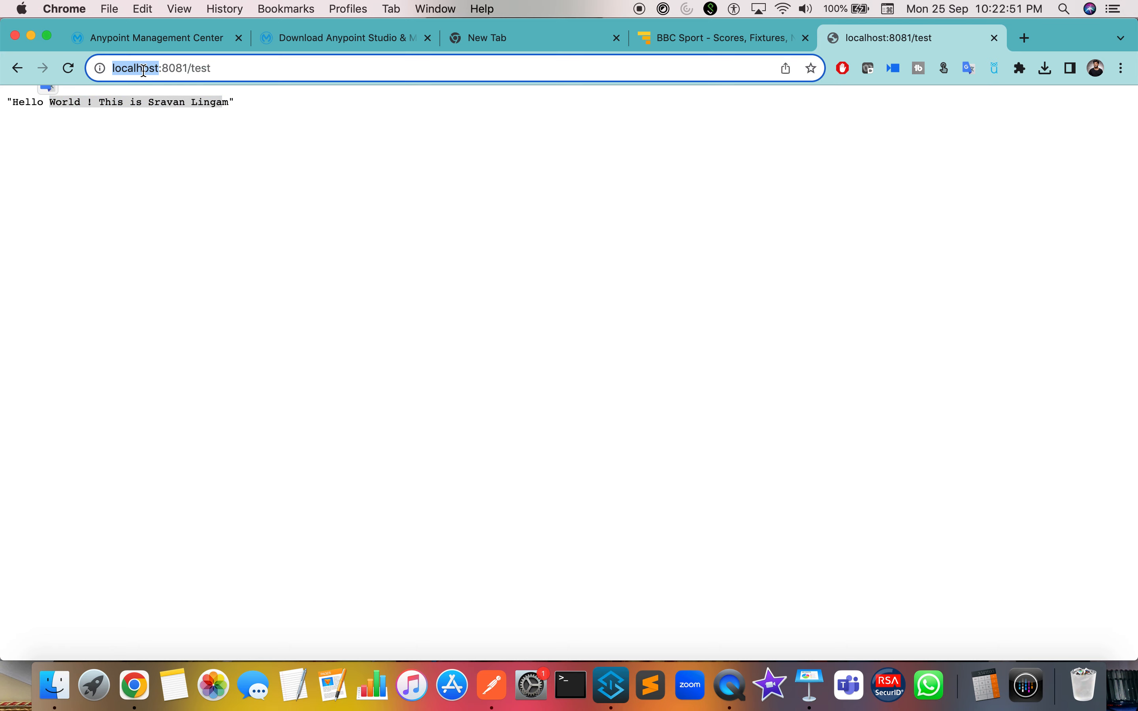
{"action": "left_click", "coordinate": [188, 39]}
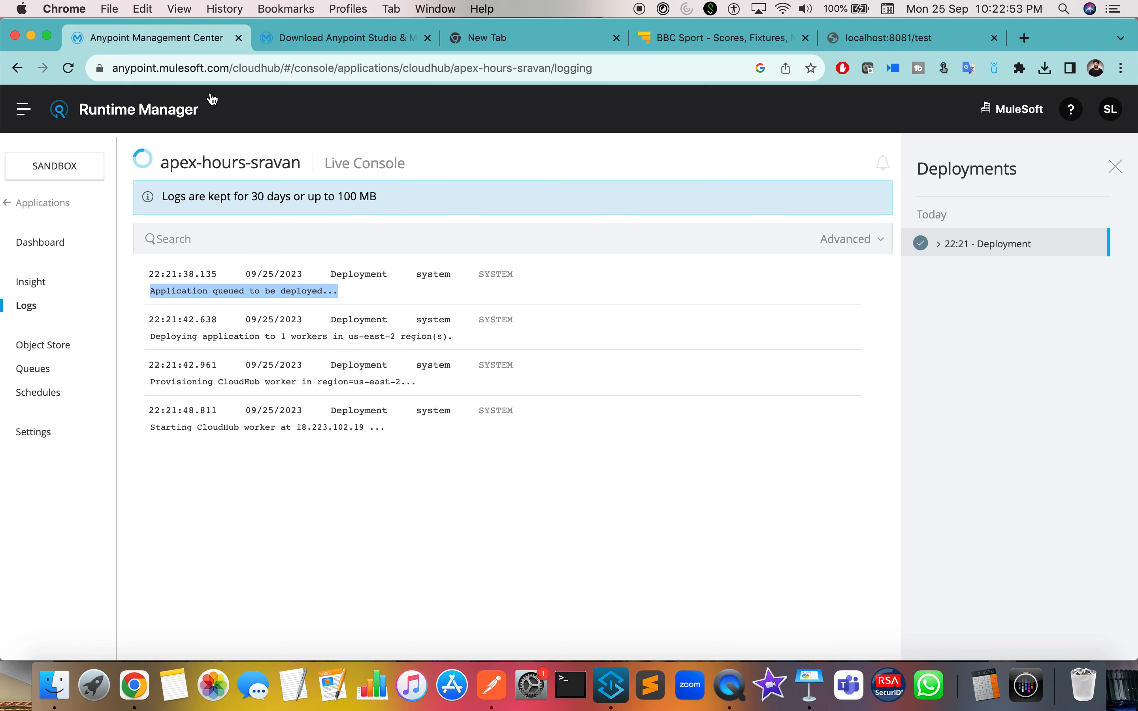
{"action": "left_click", "coordinate": [912, 37]}
{"action": "double_click", "coordinate": [137, 69]}
{"action": "left_click_drag", "start_coordinate": [189, 68], "coordinate": [112, 68]}
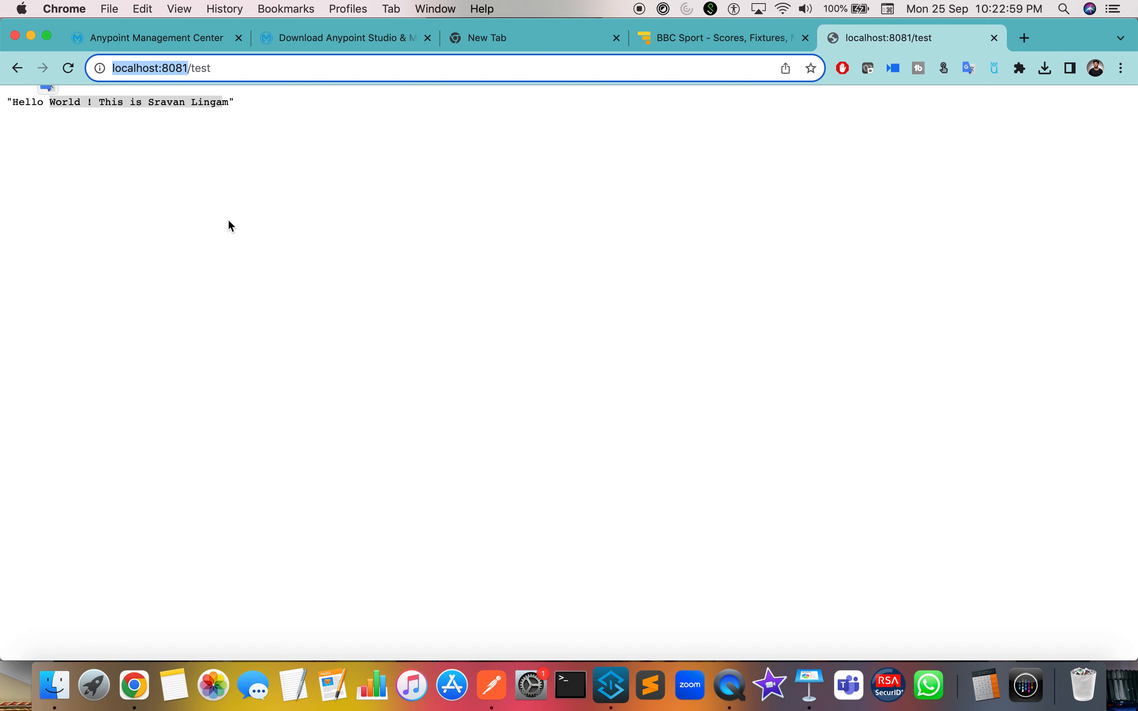
{"action": "left_click_drag", "start_coordinate": [243, 68], "coordinate": [2, 62]}
{"action": "left_click", "coordinate": [157, 104]}
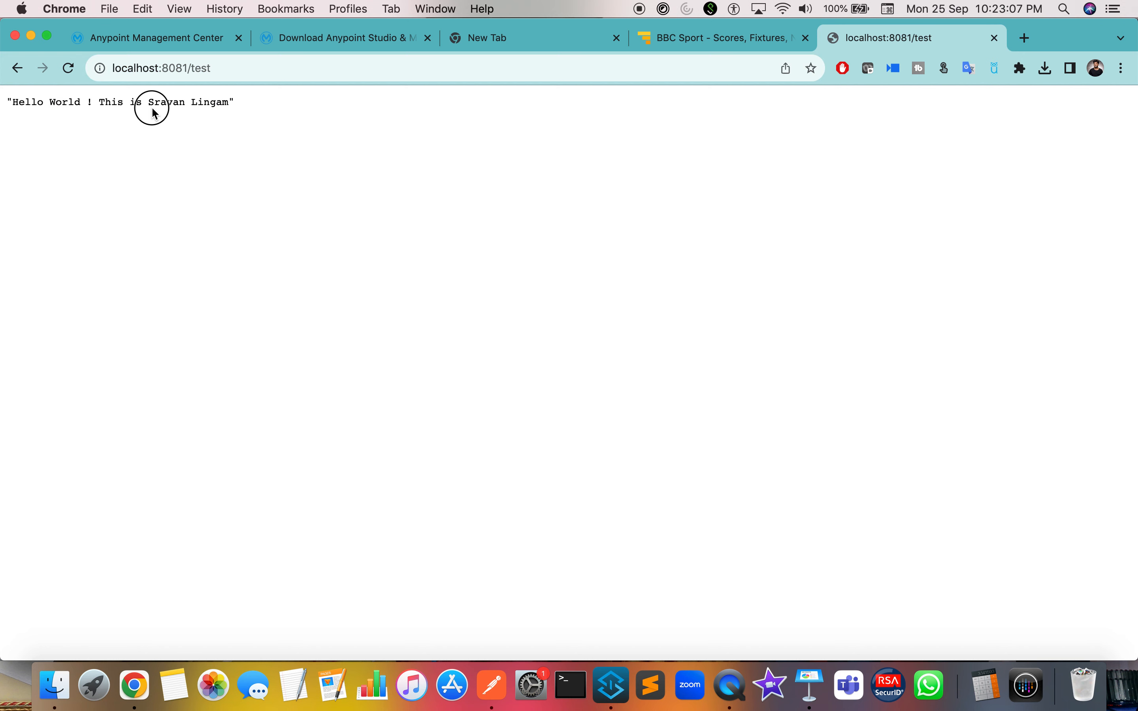
{"action": "left_click_drag", "start_coordinate": [228, 104], "coordinate": [119, 89]}
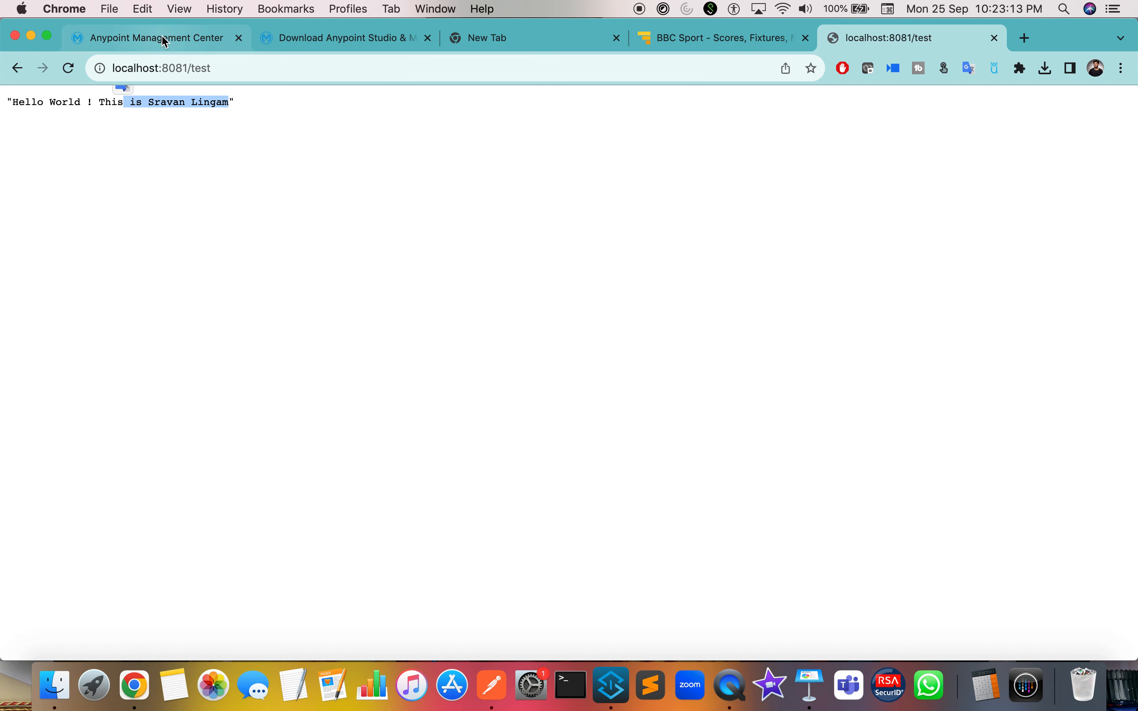
Check the latest CloudHub worker entry in the deployment log, and open the application's settings
{"action": "left_click", "coordinate": [179, 44]}
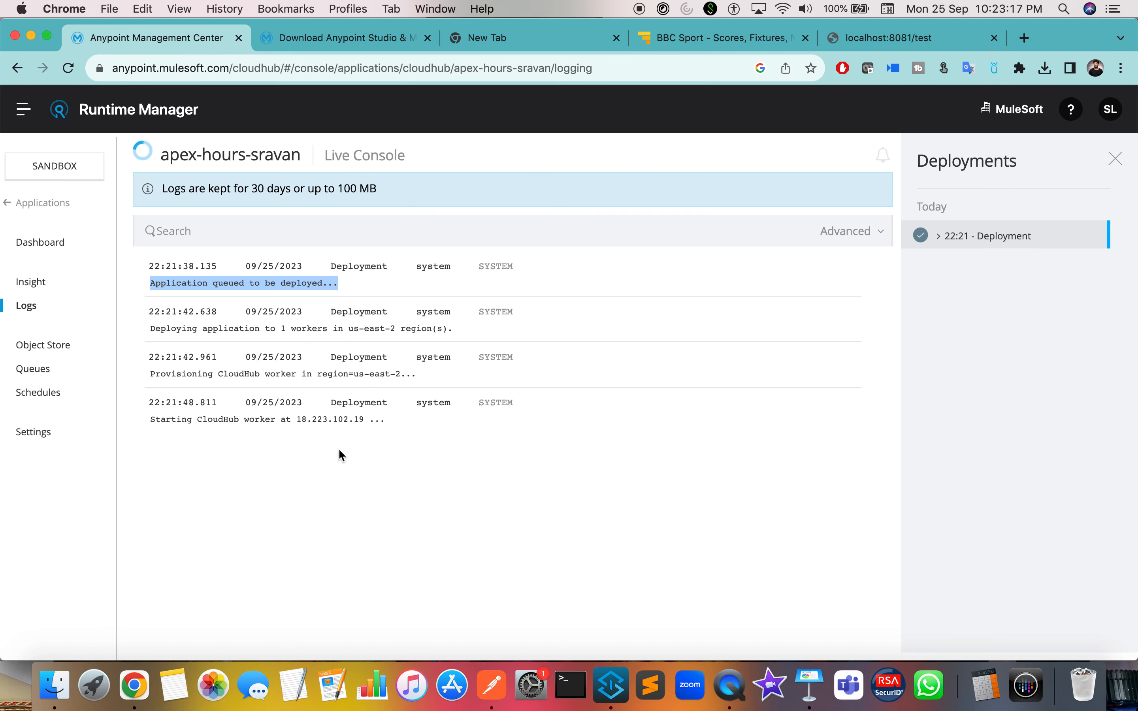
{"action": "left_click_drag", "start_coordinate": [339, 451], "coordinate": [188, 385]}
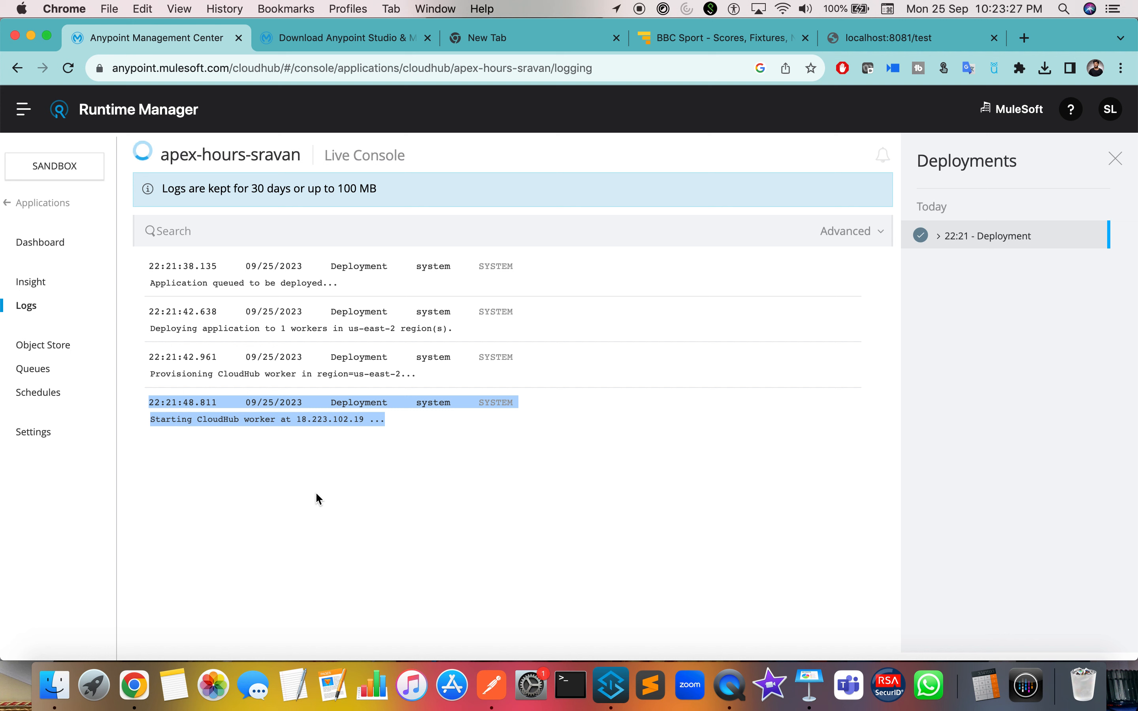
{"action": "left_click", "coordinate": [35, 434]}
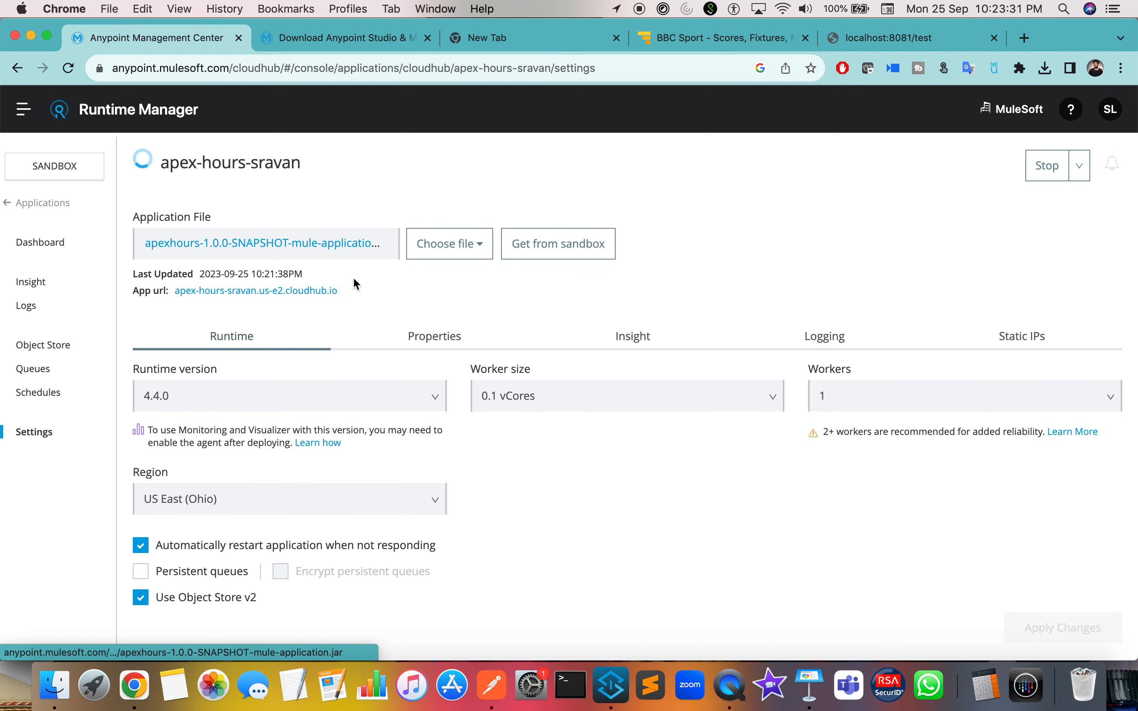
Reveal the apexhours project in System Explorer from Anypoint Studio, inspect its JAR in the target folder, and return to Chrome
{"action": "key", "text": "ctrl+Right"}
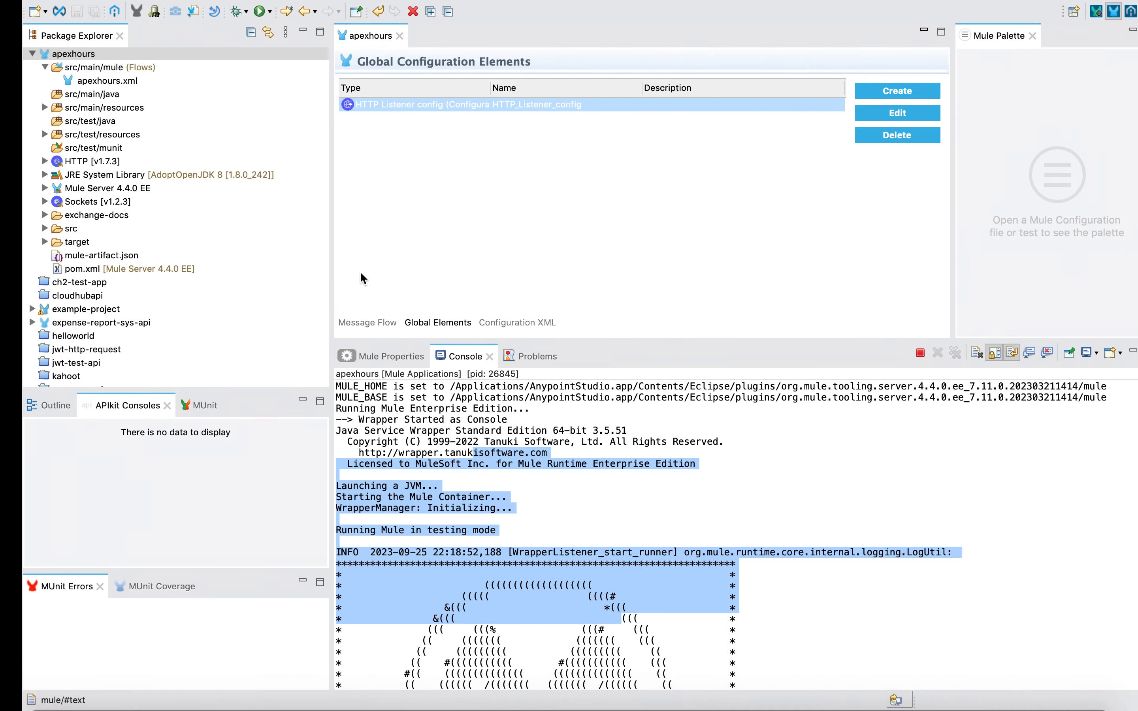
{"action": "right_click", "coordinate": [63, 55]}
{"action": "mouse_move", "coordinate": [211, 131]}
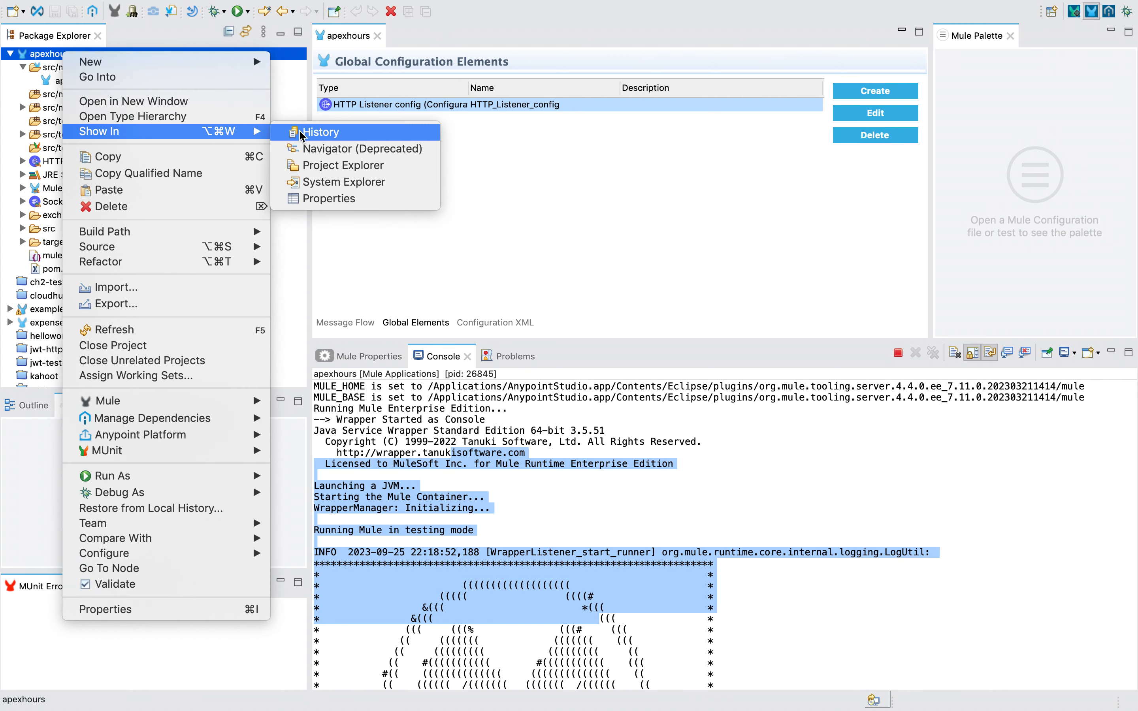
{"action": "left_click", "coordinate": [337, 183]}
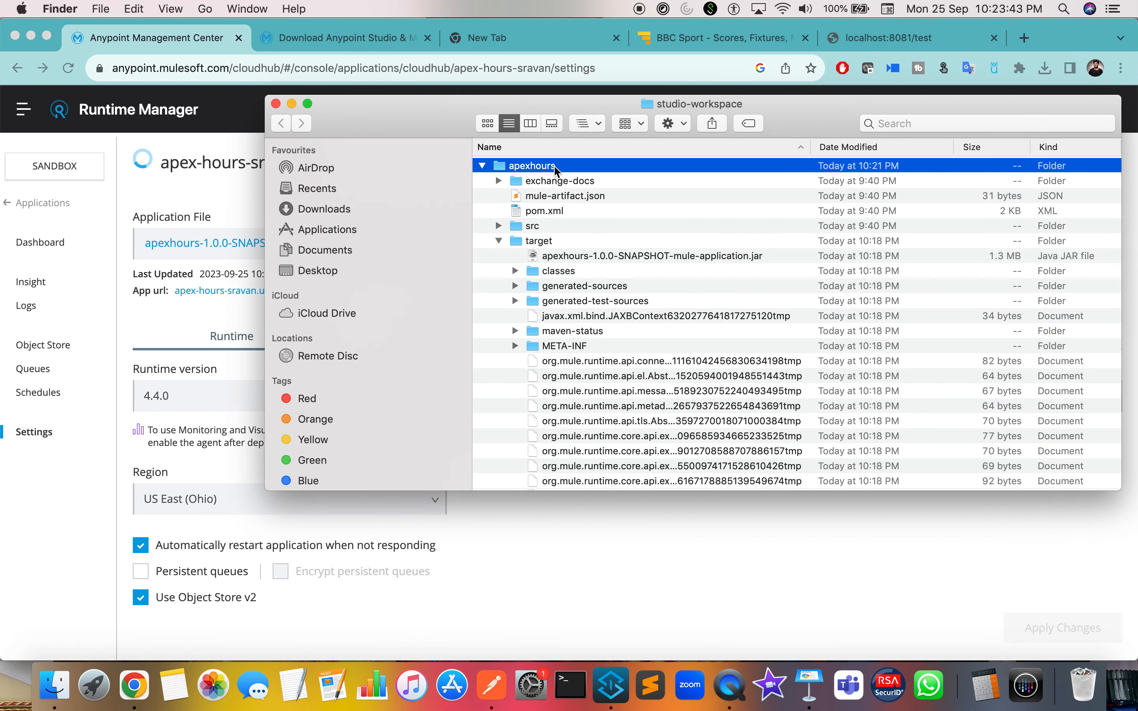
{"action": "left_click", "coordinate": [541, 242]}
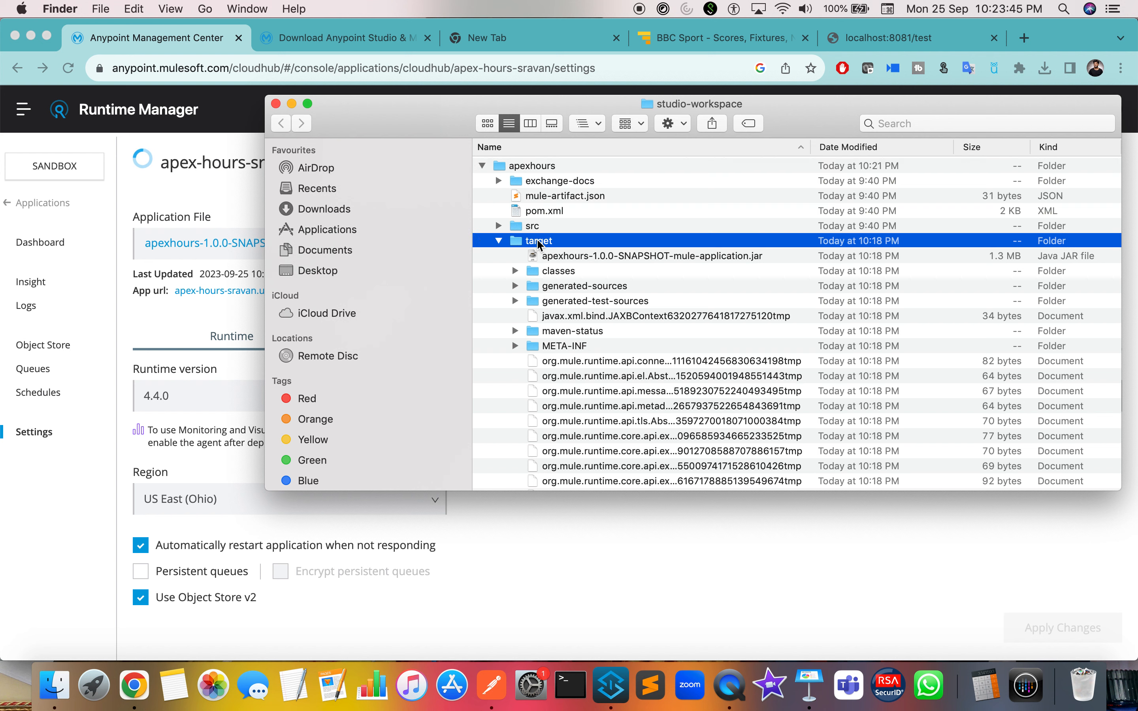
{"action": "left_click", "coordinate": [577, 258]}
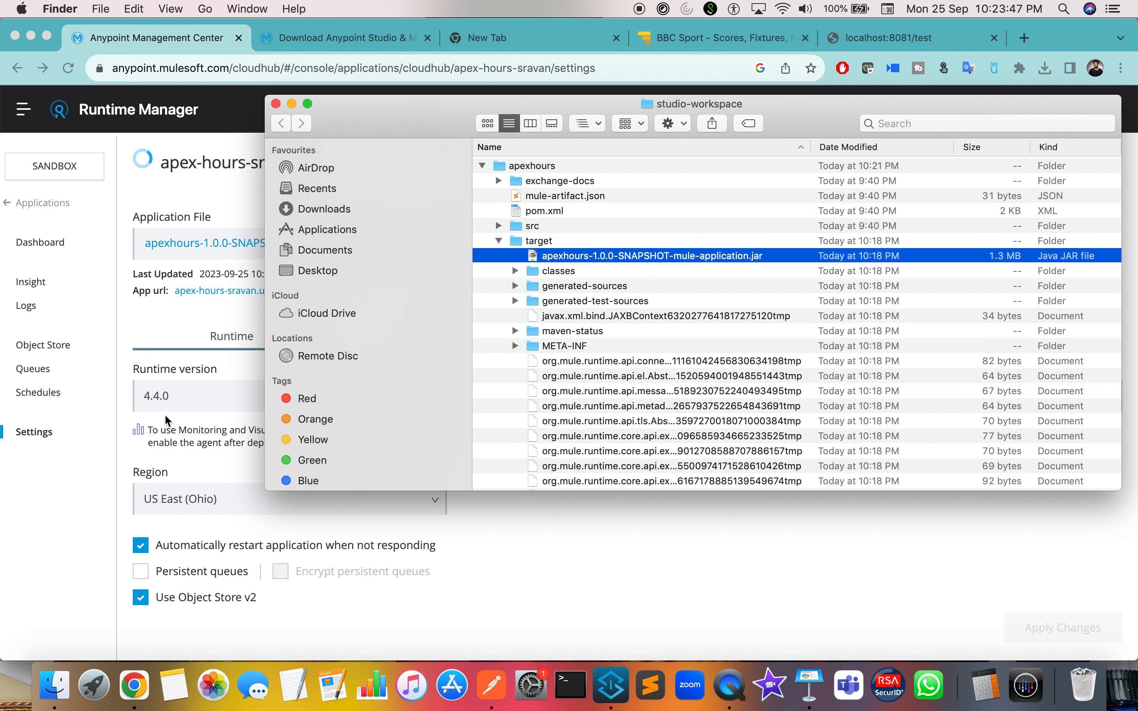
{"action": "left_click", "coordinate": [60, 518]}
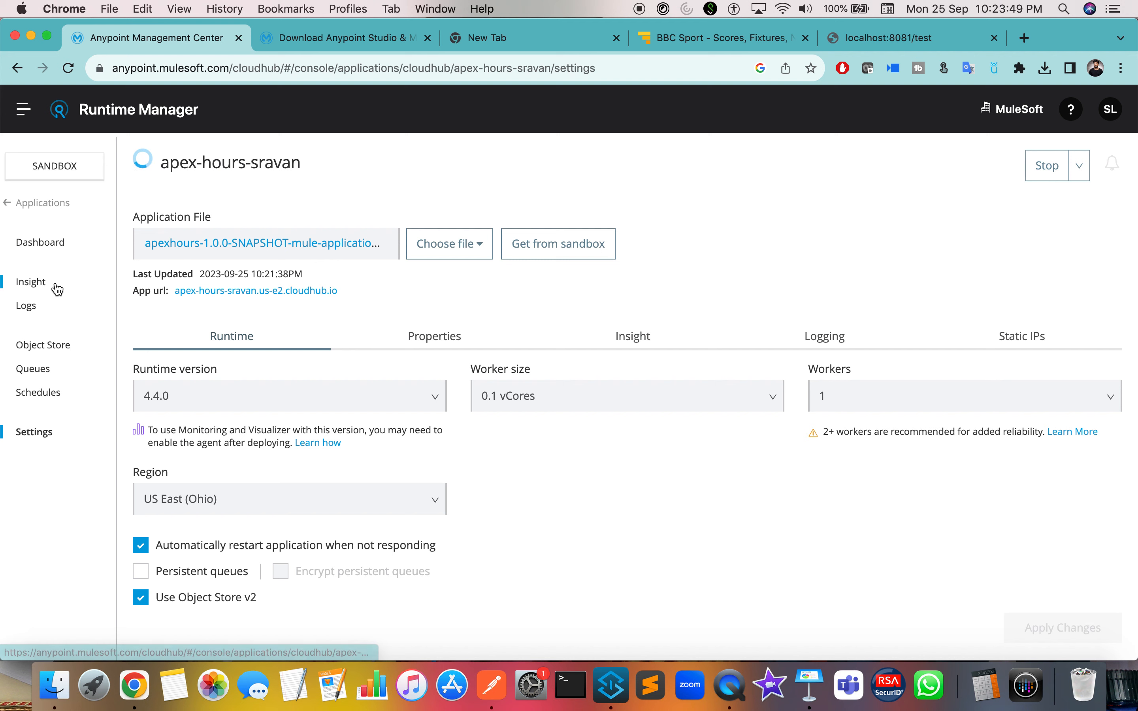
Check the deployment log again, and copy the application's CloudHub app URL from its settings
{"action": "left_click", "coordinate": [27, 313]}
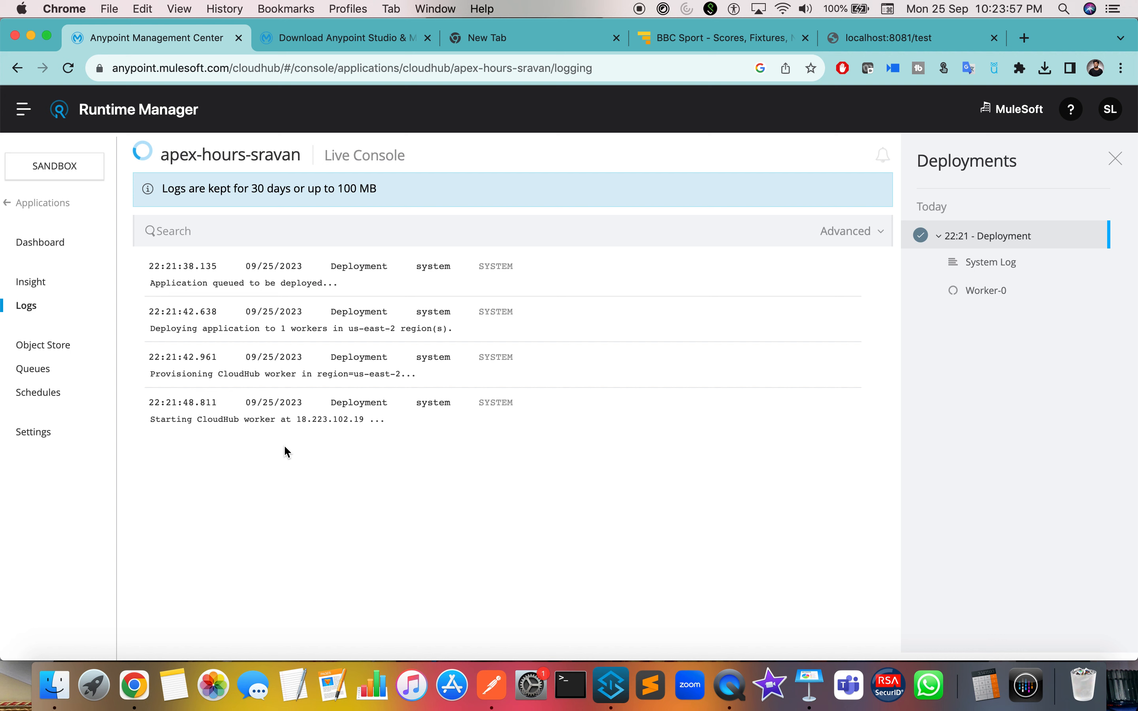
{"action": "left_click", "coordinate": [24, 436]}
{"action": "left_click_drag", "start_coordinate": [370, 297], "coordinate": [177, 293]}
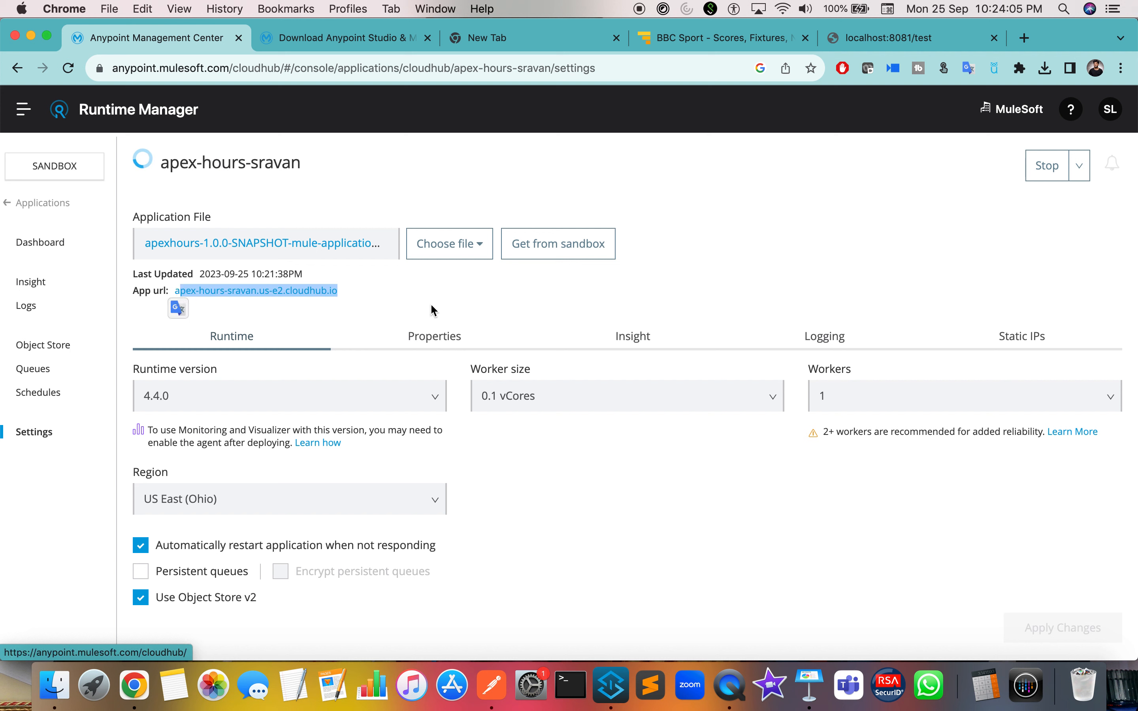
{"action": "left_click", "coordinate": [386, 306]}
{"action": "left_click_drag", "start_coordinate": [348, 293], "coordinate": [176, 301]}
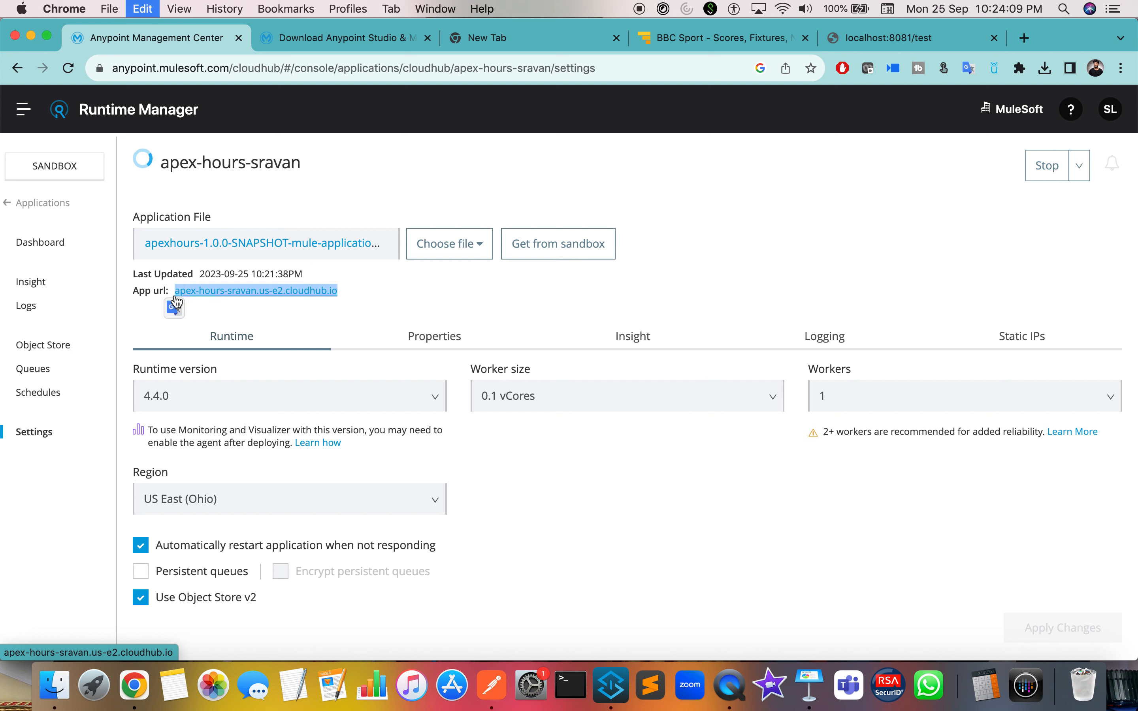
{"action": "left_click", "coordinate": [395, 304]}
{"action": "left_click_drag", "start_coordinate": [351, 293], "coordinate": [174, 293]}
{"action": "key", "text": "super+c"}
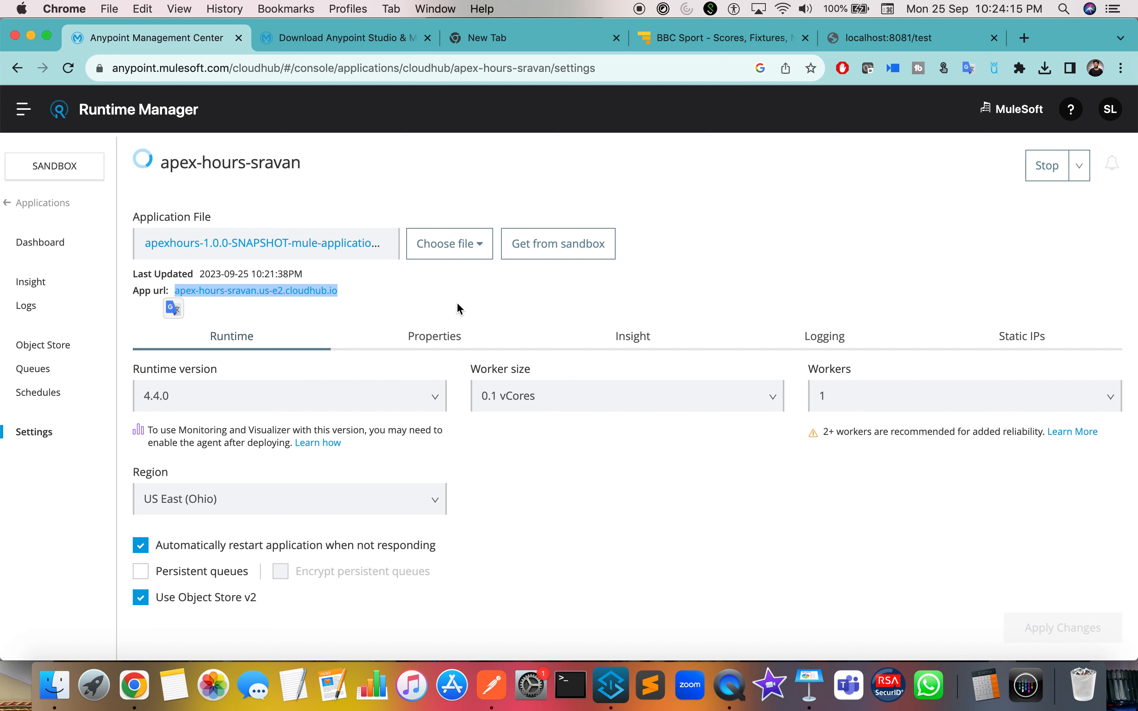
{"action": "left_click", "coordinate": [860, 38]}
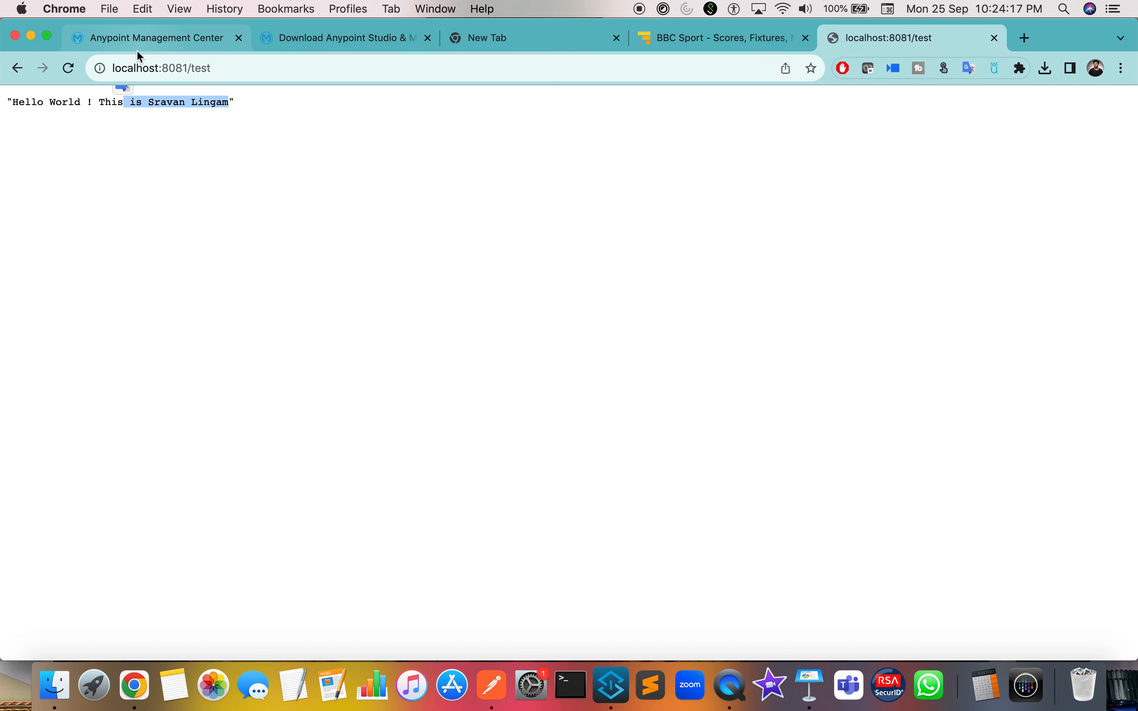
{"action": "double_click", "coordinate": [134, 69]}
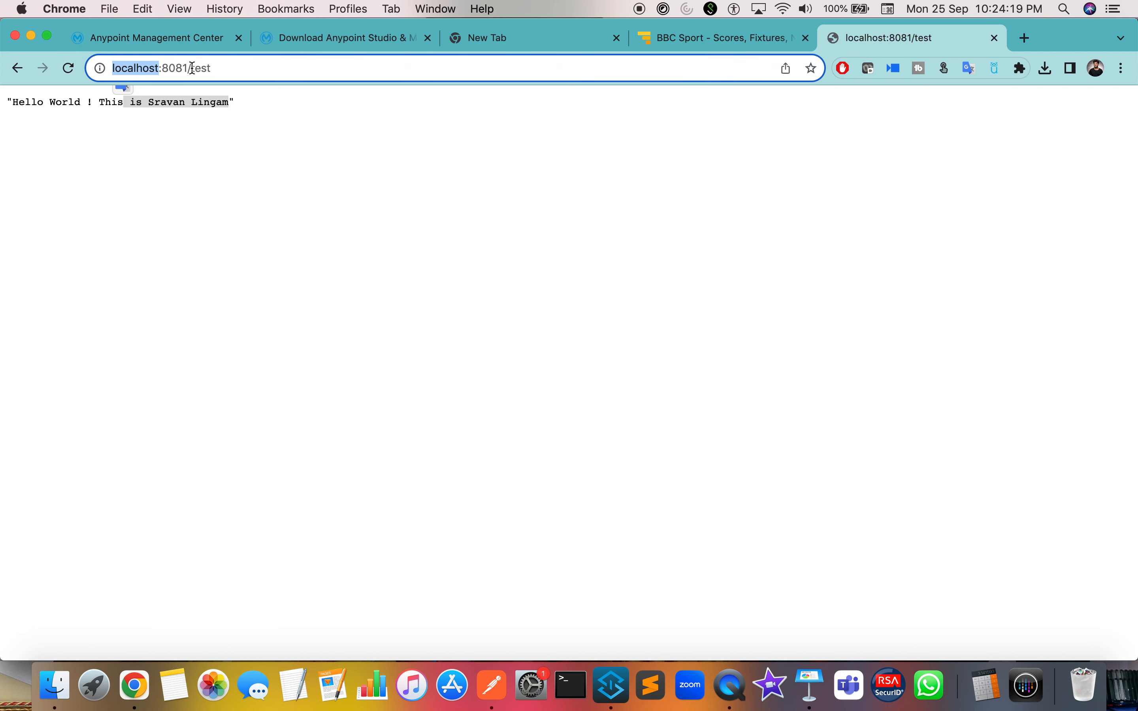
{"action": "key", "text": "shift+Right"}
{"action": "key", "text": "shift+Right"}
{"action": "key", "text": "super+v"}
{"action": "key", "text": "super+Left"}
{"action": "type", "text": "http:"}
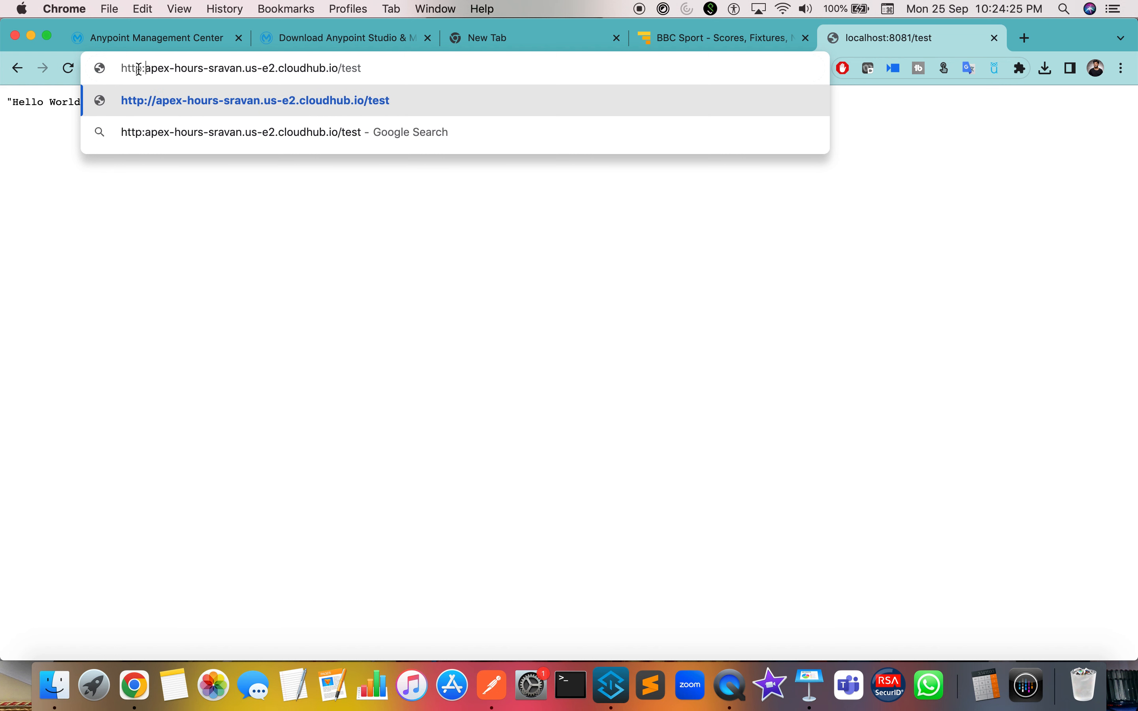
{"action": "type", "text": "//"}
{"action": "left_click_drag", "start_coordinate": [399, 68], "coordinate": [21, 65]}
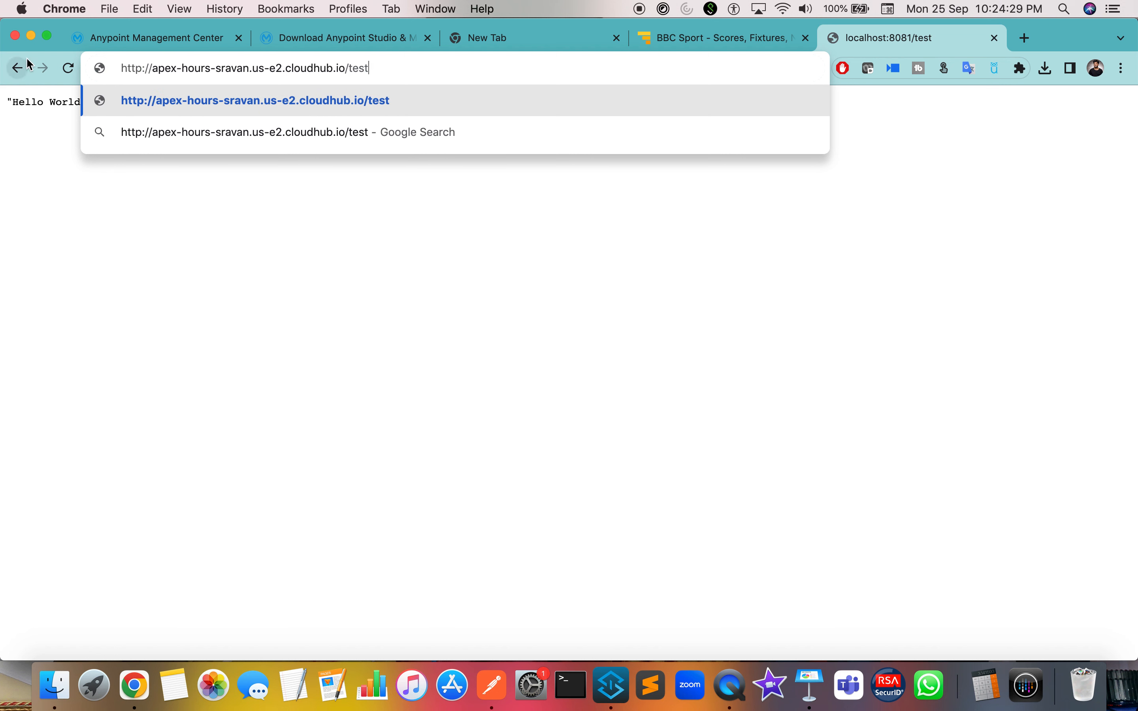
{"action": "key", "text": "Return"}
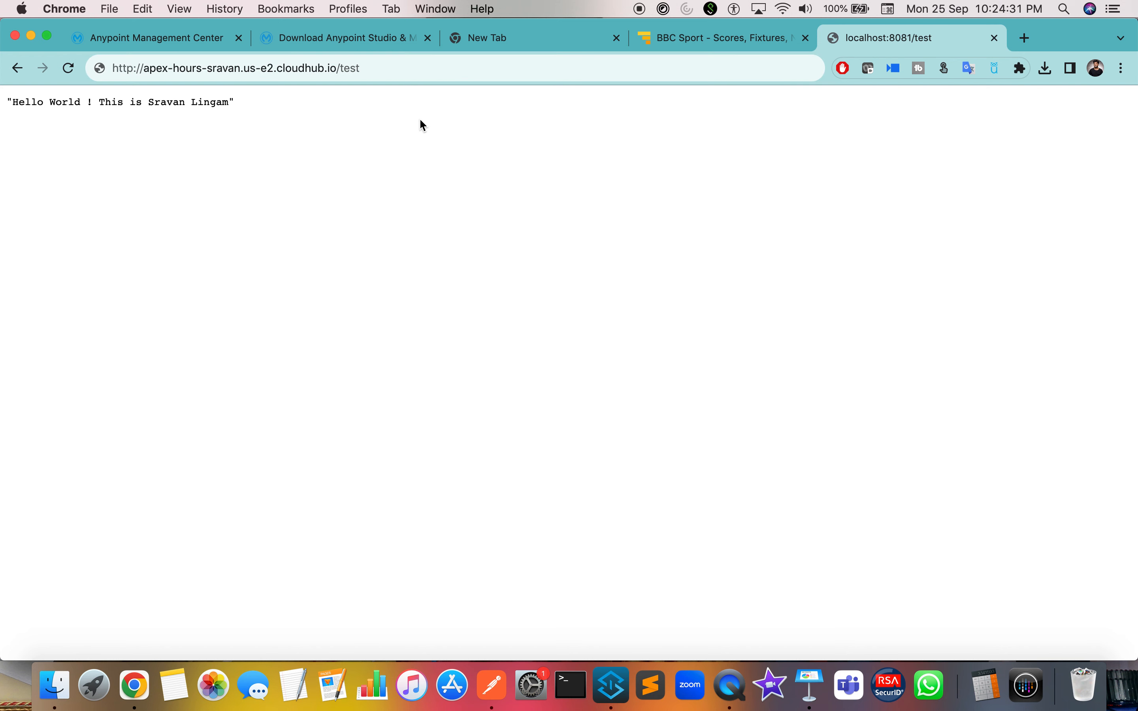
Copy the full CloudHub test address and examine the greeting the page returns
{"action": "left_click_drag", "start_coordinate": [377, 69], "coordinate": [3, 46]}
{"action": "key", "text": "super+c"}
{"action": "left_click", "coordinate": [111, 207]}
{"action": "left_click", "coordinate": [144, 69]}
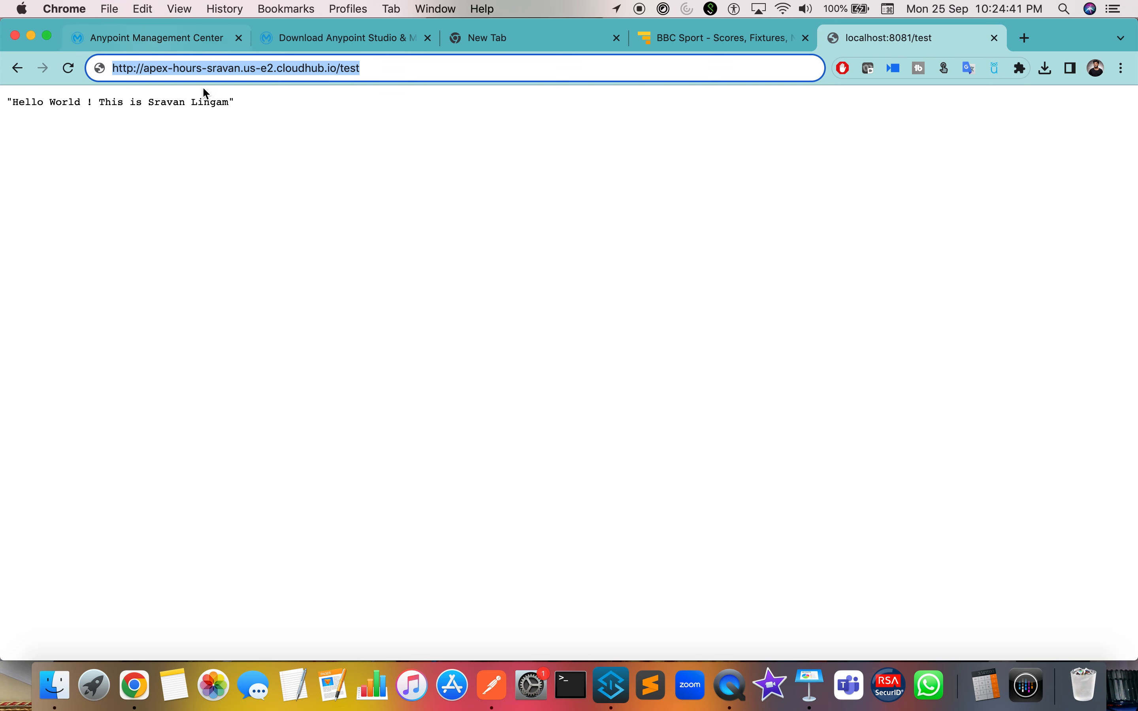
{"action": "left_click", "coordinate": [161, 71]}
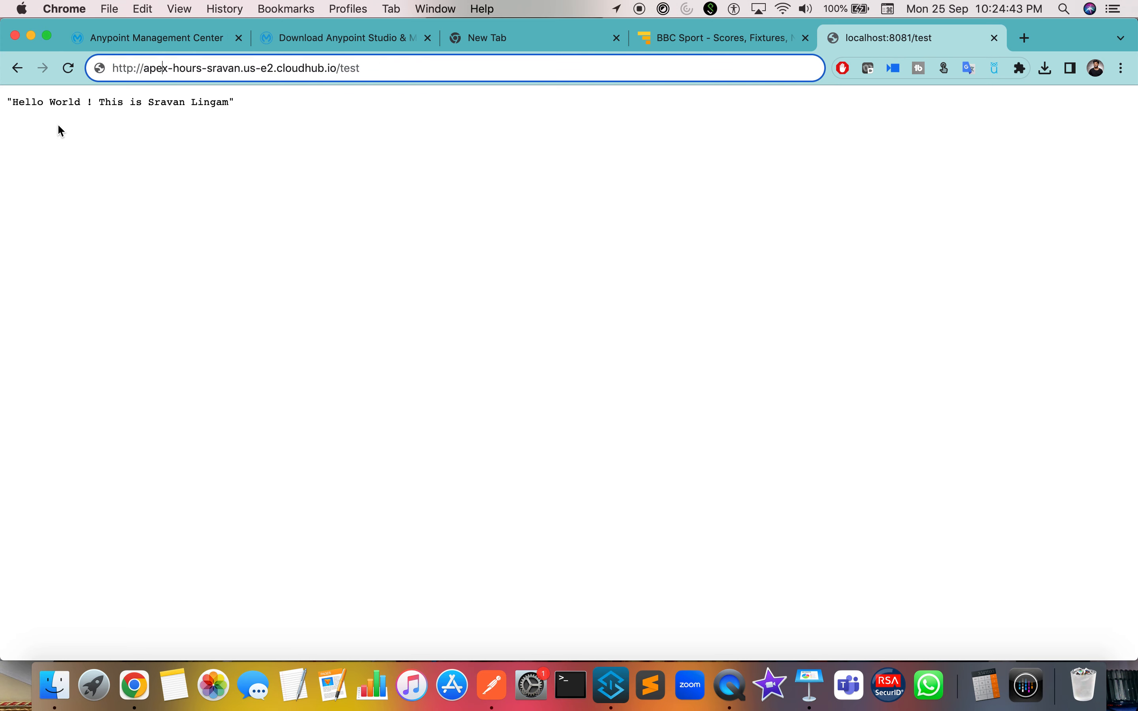
{"action": "left_click_drag", "start_coordinate": [31, 102], "coordinate": [315, 130]}
Check the application's deployment log in Runtime Manager, and return to the test page
{"action": "left_click", "coordinate": [181, 37]}
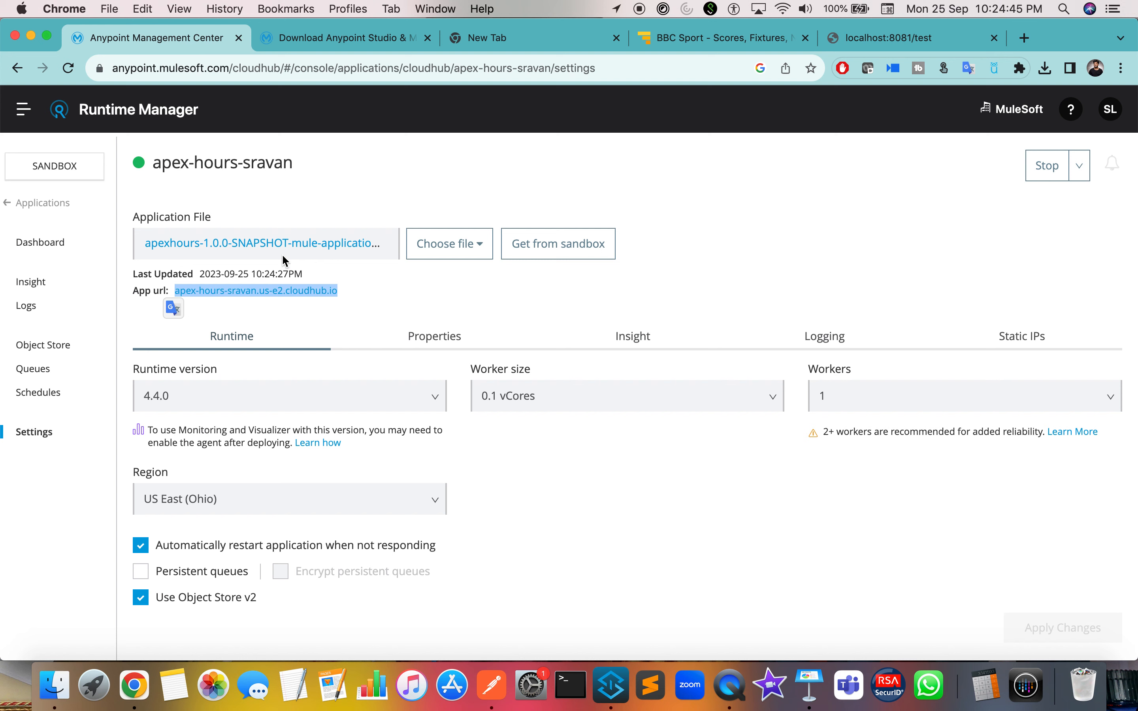
{"action": "left_click", "coordinate": [34, 305]}
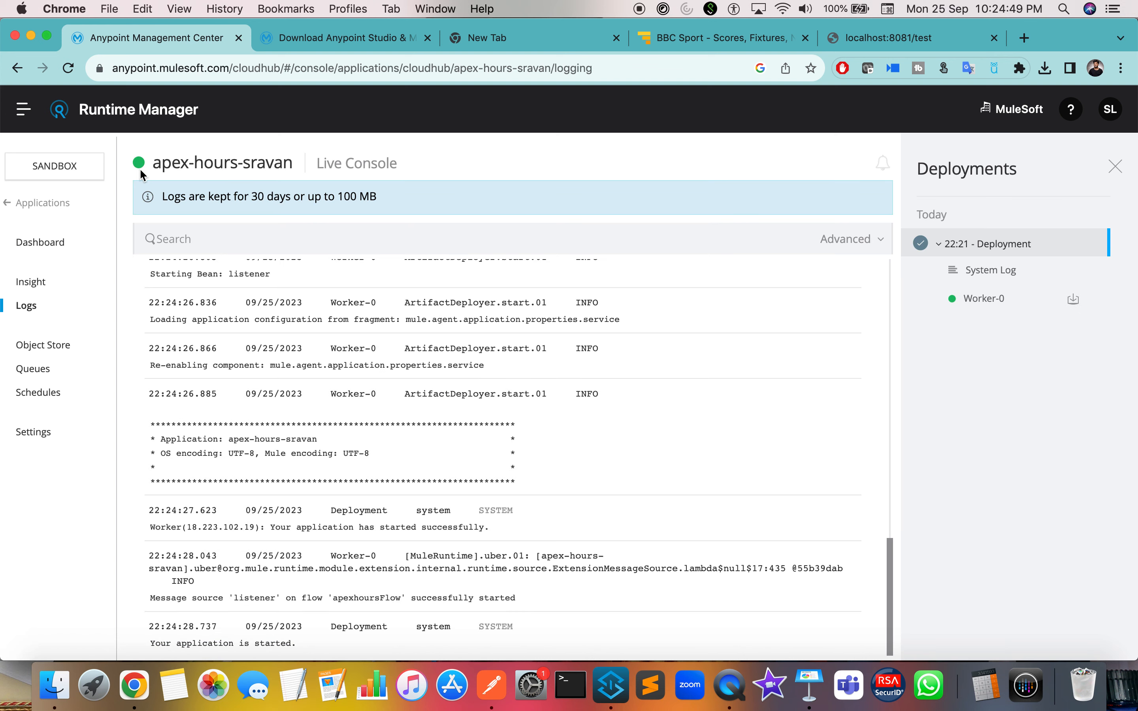
{"action": "left_click", "coordinate": [889, 38]}
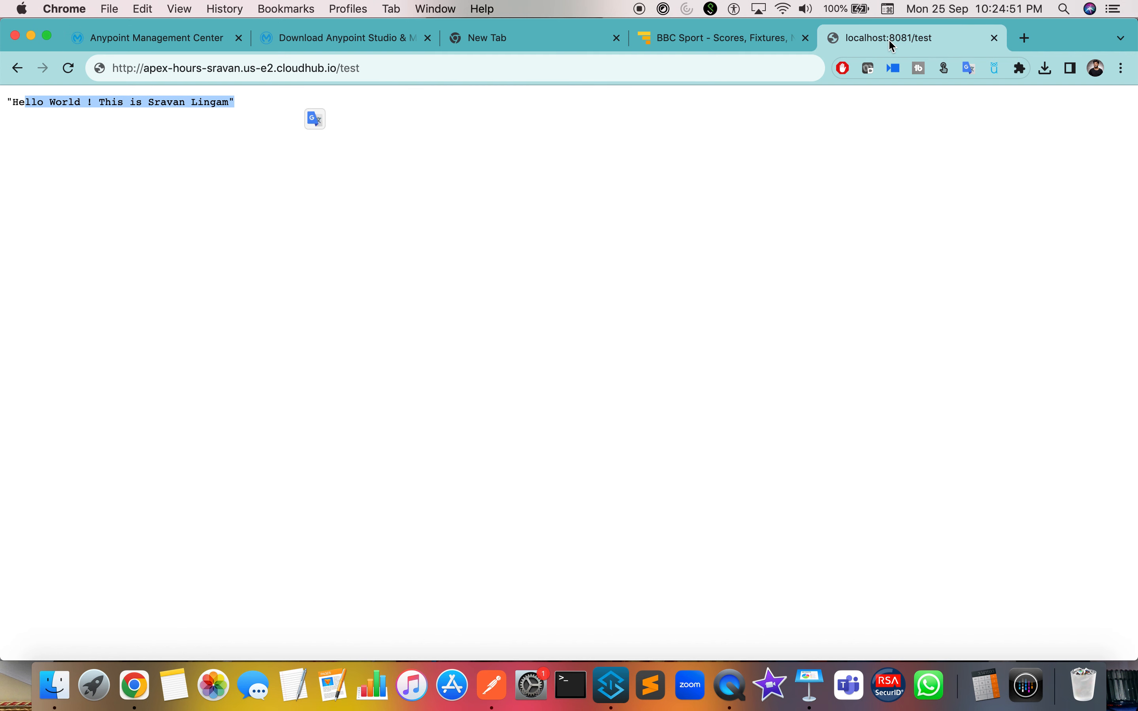
Load the copied CloudHub /test address in a new browser tab
{"action": "left_click", "coordinate": [475, 57]}
{"action": "key", "text": "super+t"}
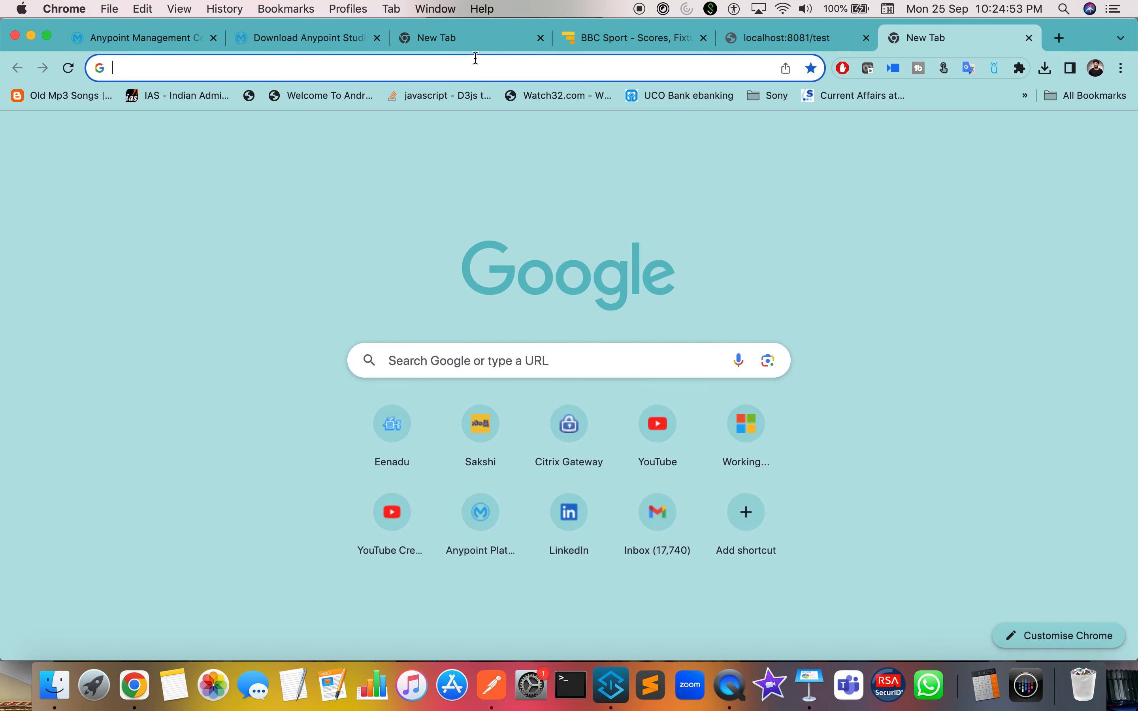
{"action": "key", "text": "super+v"}
{"action": "key", "text": "Return"}
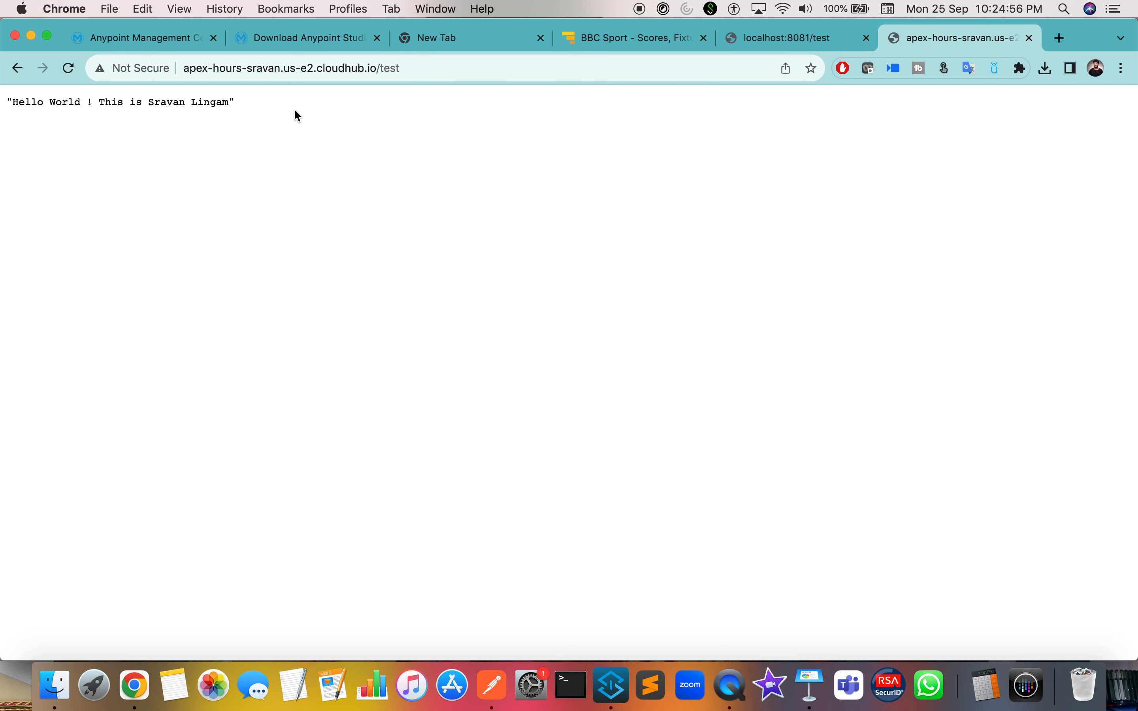
Examine the greeting returned by the CloudHub endpoint and the page's address
{"action": "left_click_drag", "start_coordinate": [294, 108], "coordinate": [4, 104]}
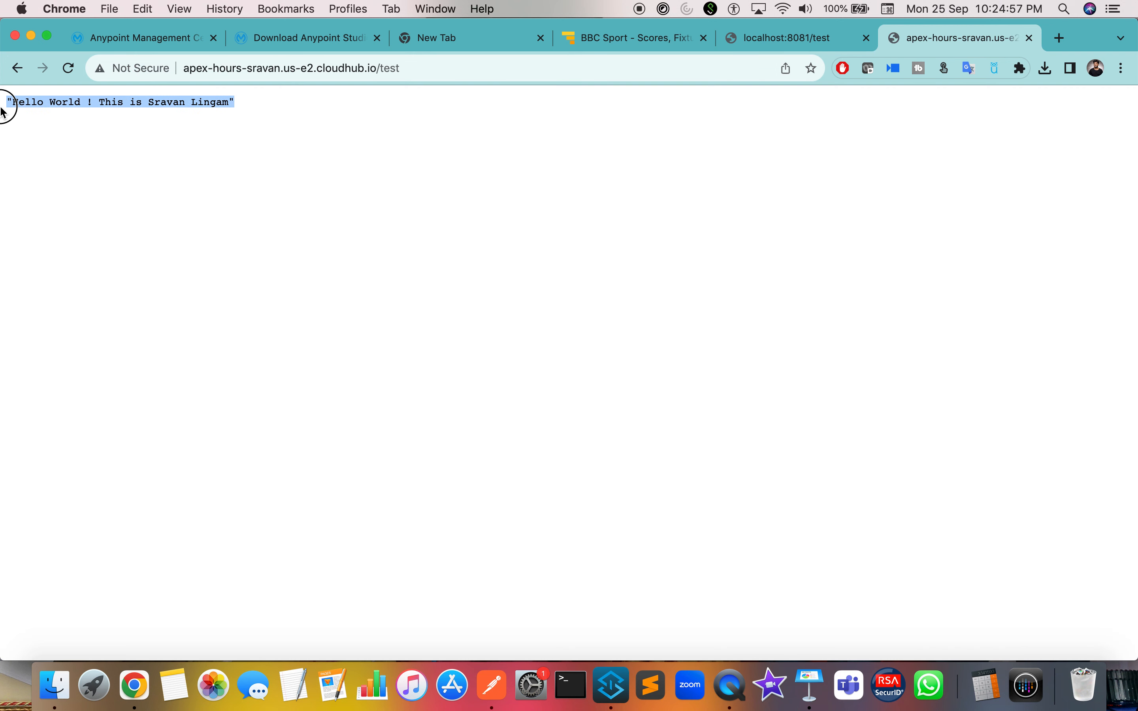
{"action": "left_click", "coordinate": [149, 75]}
{"action": "left_click", "coordinate": [197, 66]}
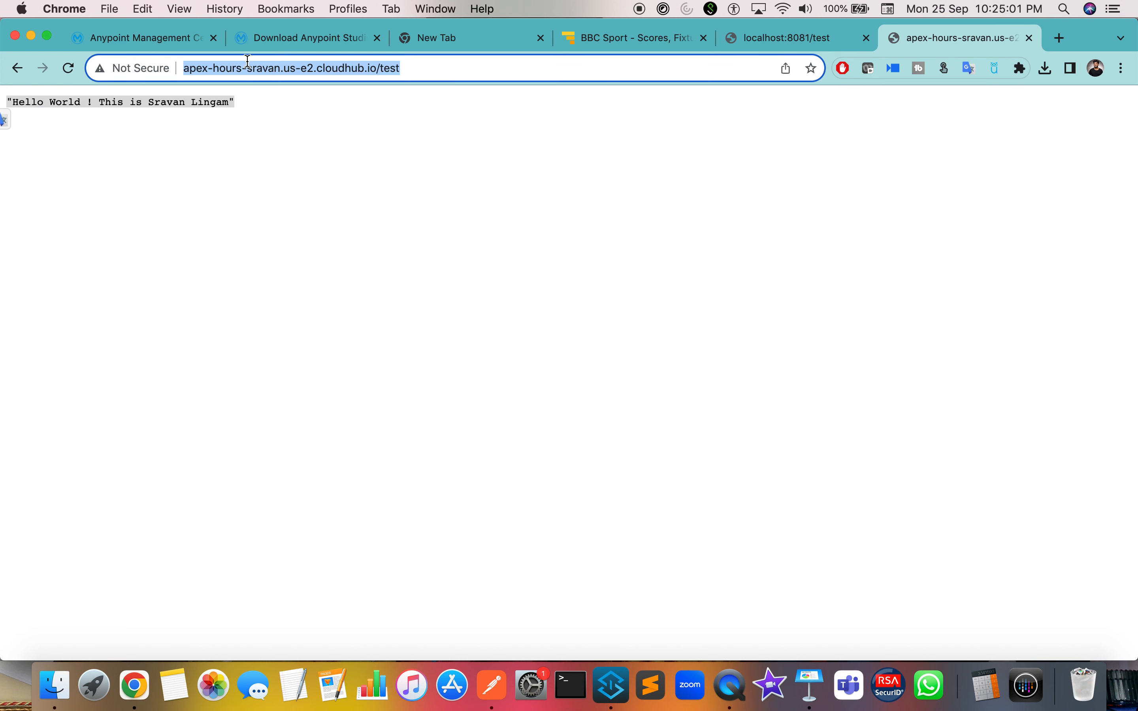
{"action": "left_click", "coordinate": [196, 66]}
{"action": "left_click", "coordinate": [287, 178]}
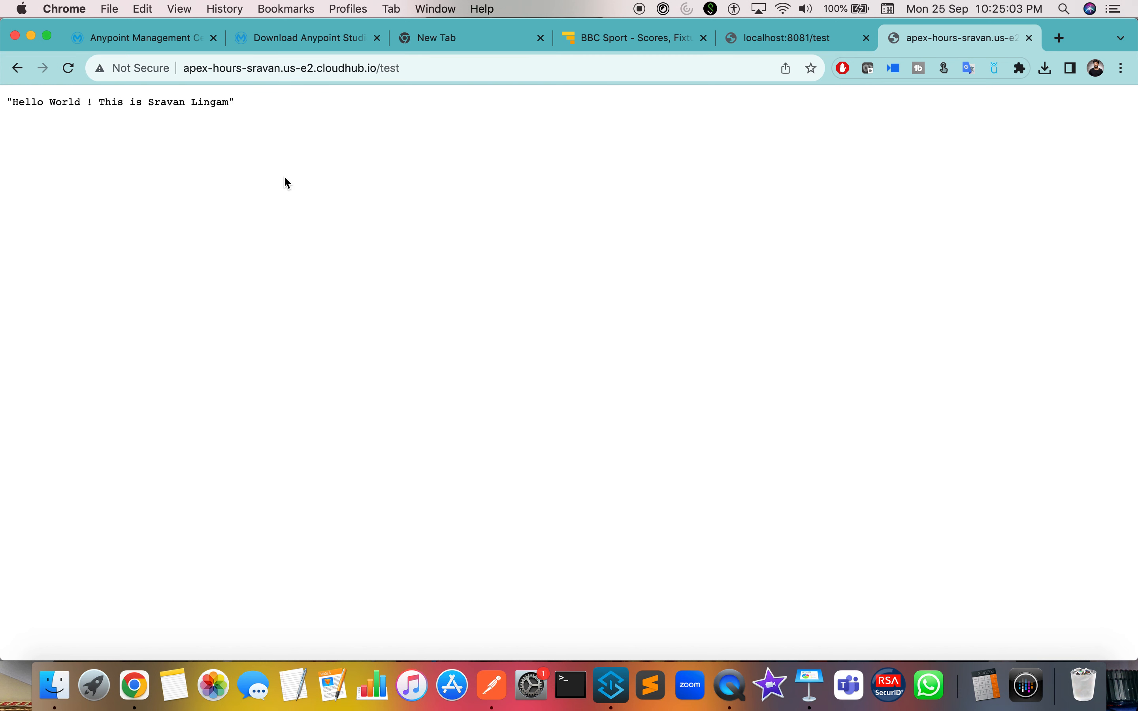
{"action": "left_click", "coordinate": [432, 69]}
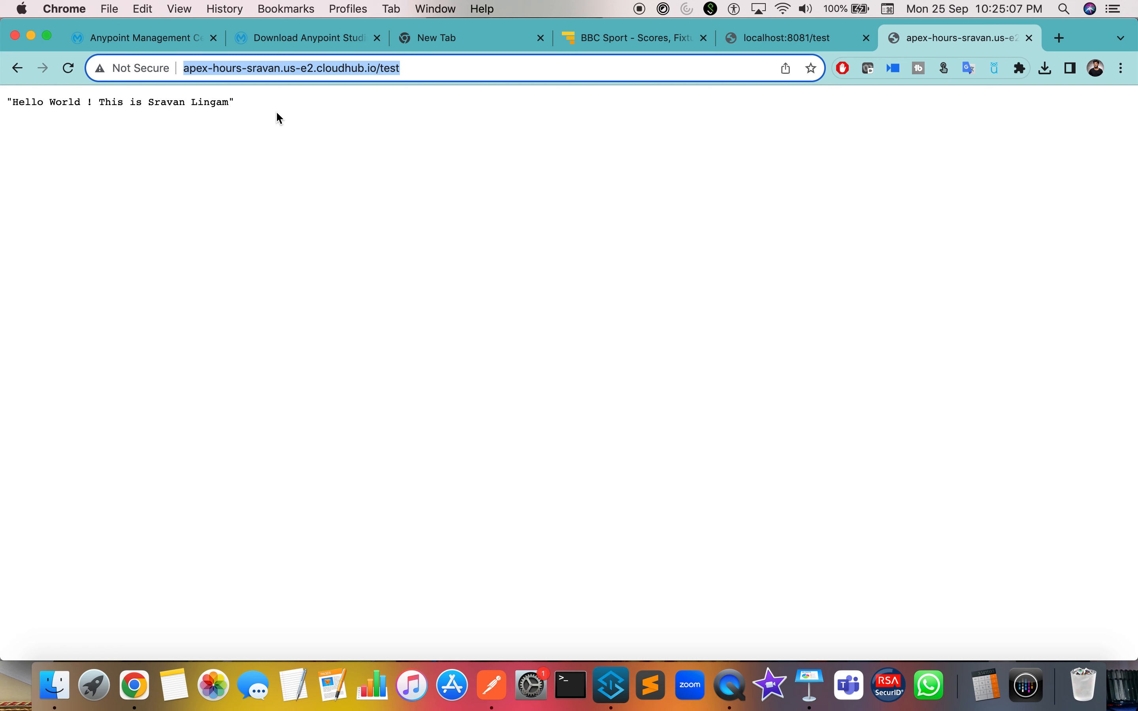
{"action": "left_click_drag", "start_coordinate": [262, 111], "coordinate": [5, 101]}
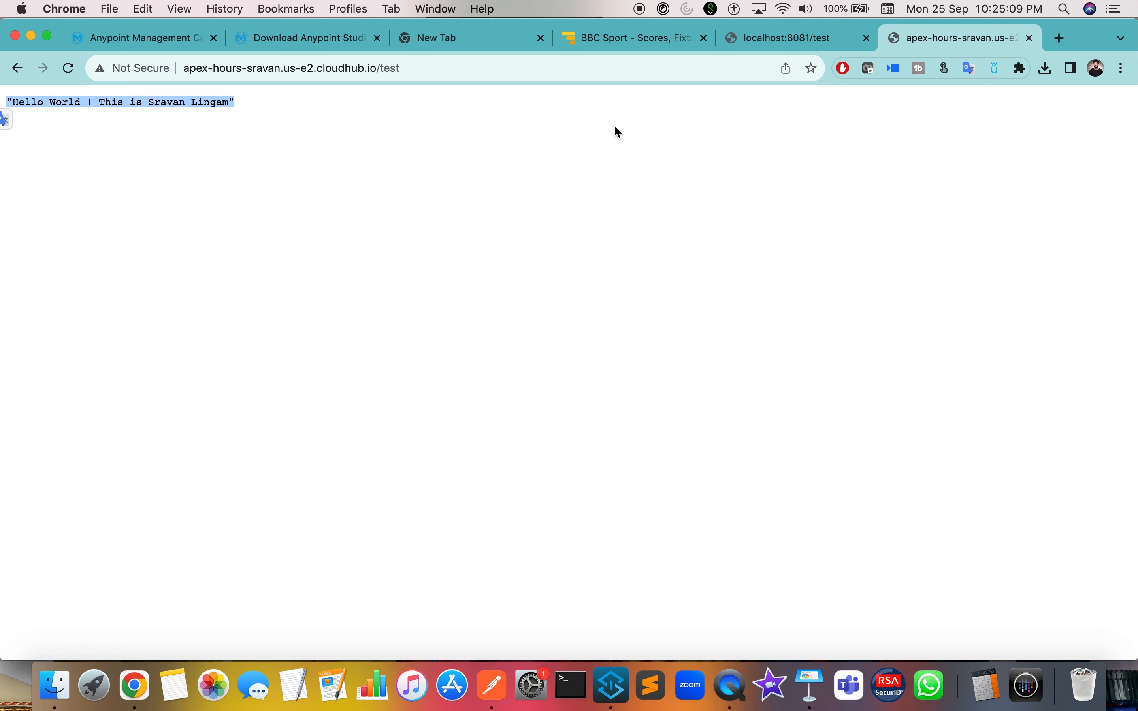
Try to change the host in the earlier test tab's address back to localhost
{"action": "left_click", "coordinate": [770, 44]}
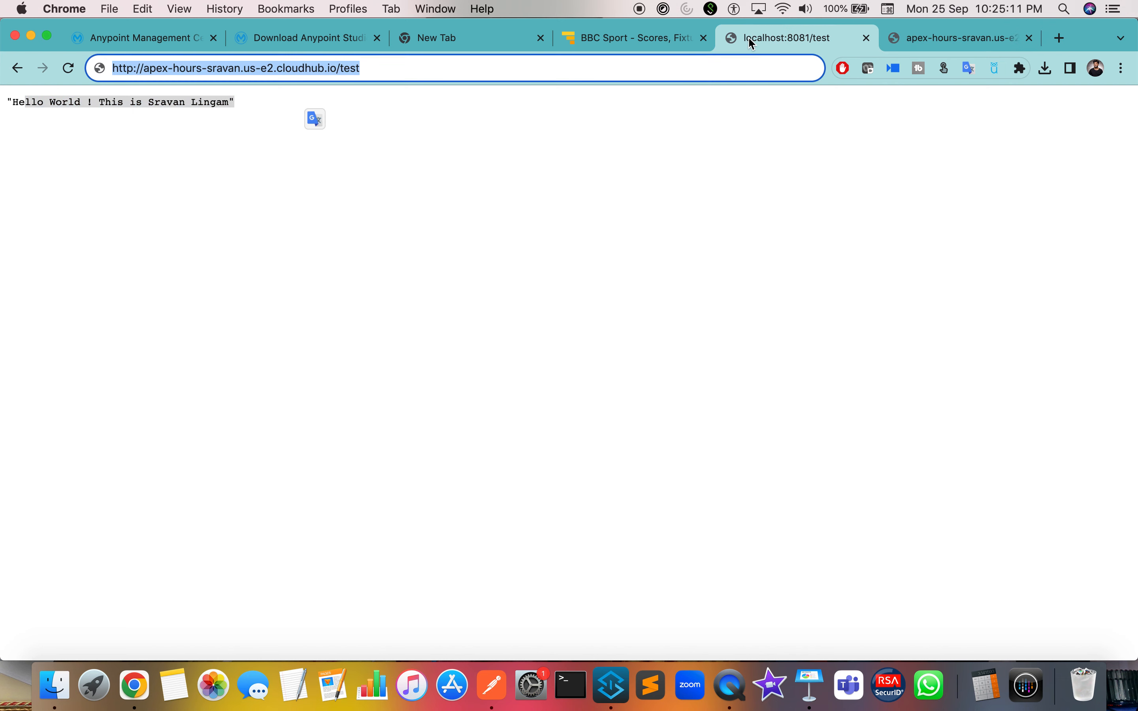
{"action": "left_click", "coordinate": [368, 71]}
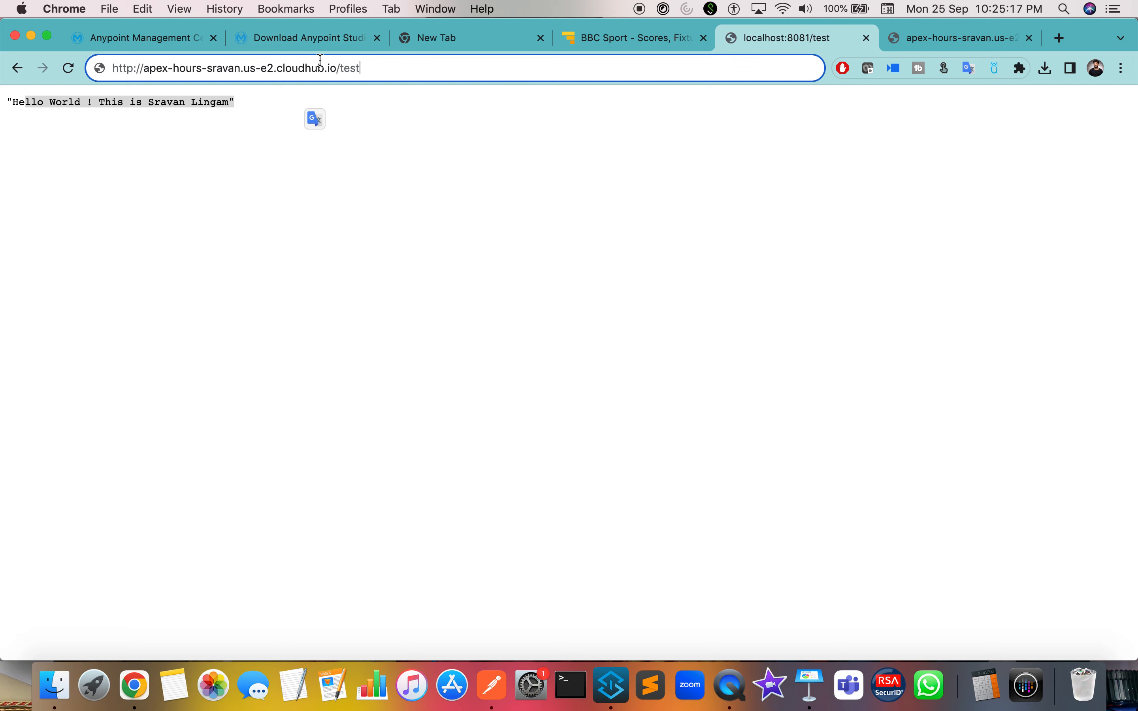
{"action": "left_click_drag", "start_coordinate": [340, 68], "coordinate": [91, 55]}
{"action": "key", "text": "BackSpace"}
{"action": "type", "text": "localhost "}
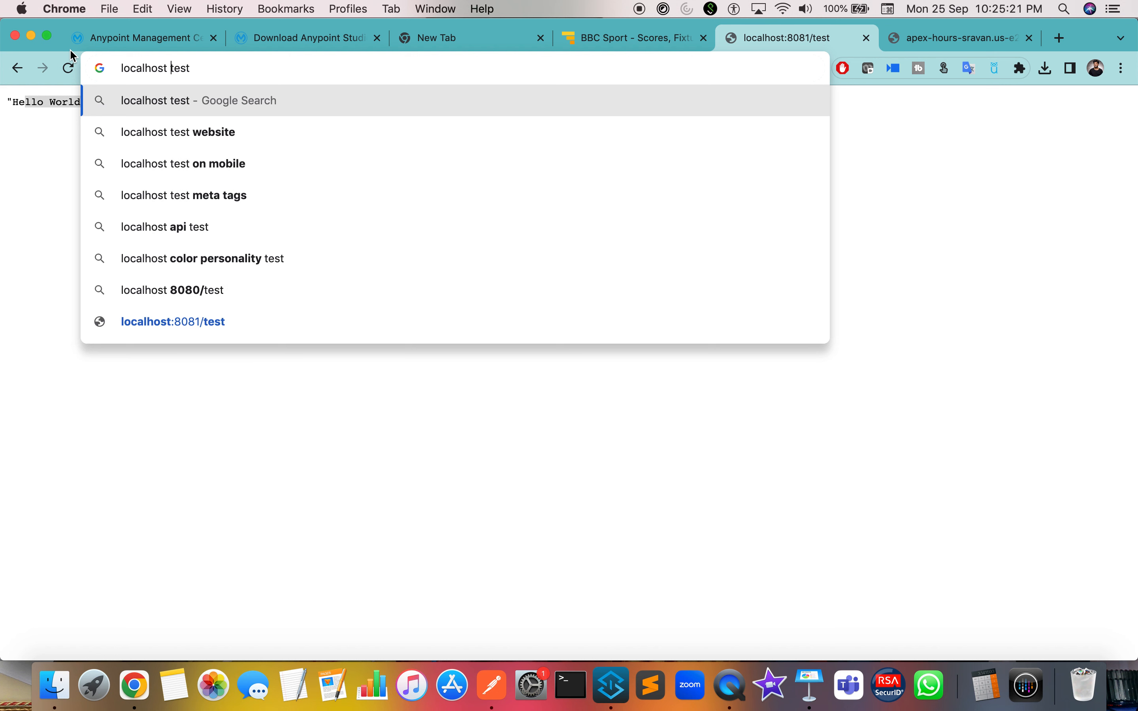
{"action": "type", "text": "/"}
{"action": "key", "text": "BackSpace"}
{"action": "type", "text": "://"}
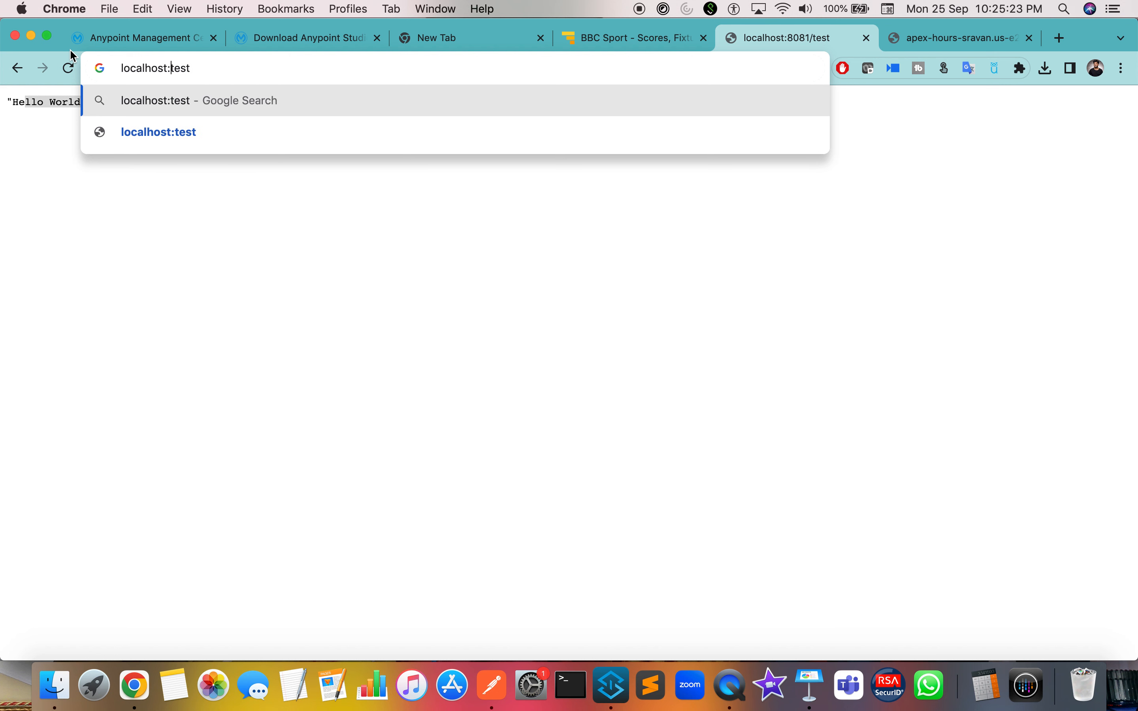
{"action": "left_click", "coordinate": [65, 218]}
Compare the application name in the CloudHub test address with the application name shown in Runtime Manager
{"action": "left_click", "coordinate": [960, 38]}
{"action": "left_click", "coordinate": [264, 68]}
{"action": "double_click", "coordinate": [265, 69]}
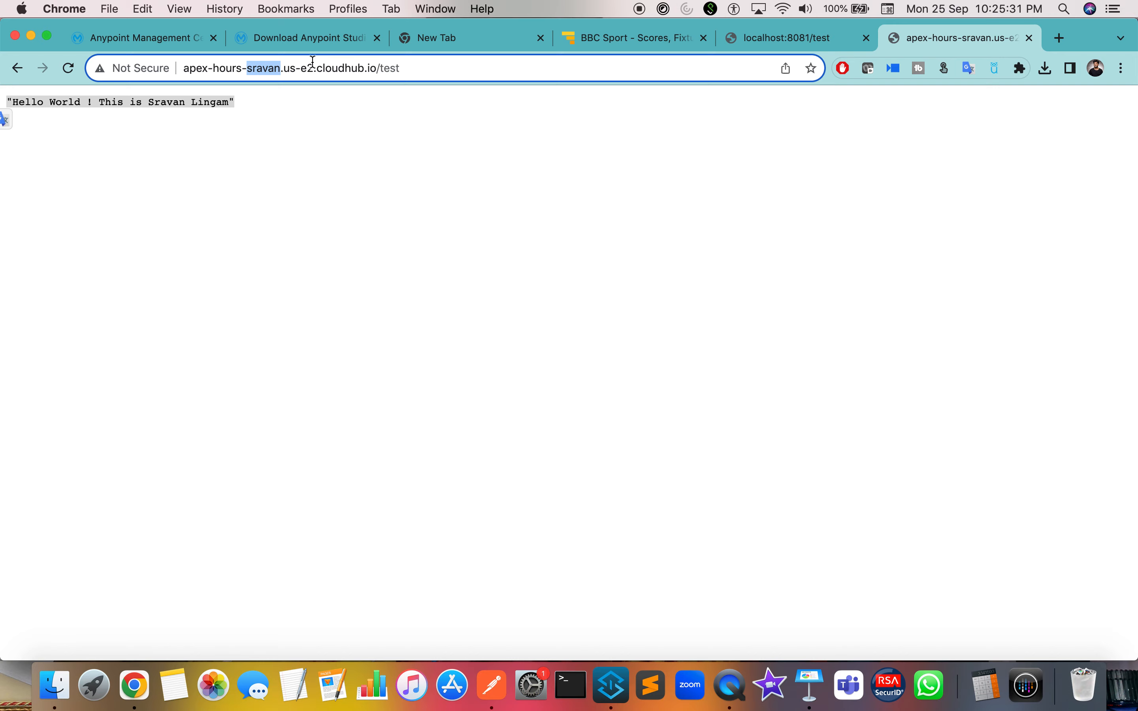
{"action": "left_click", "coordinate": [160, 40]}
{"action": "double_click", "coordinate": [254, 159]}
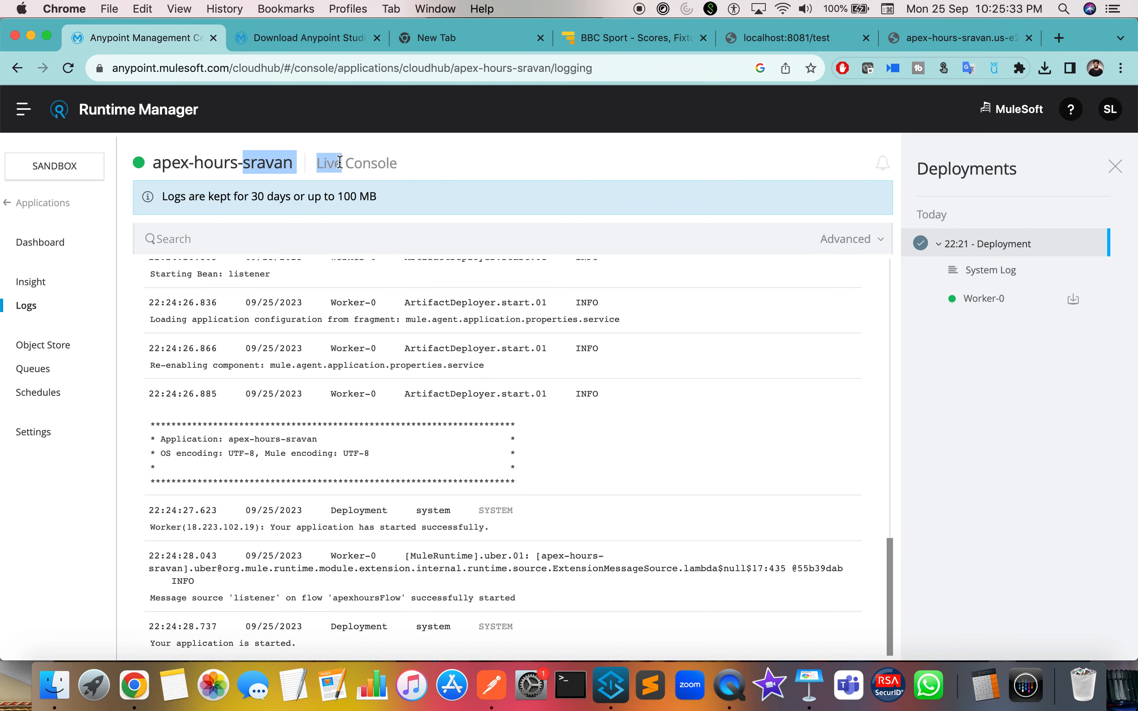